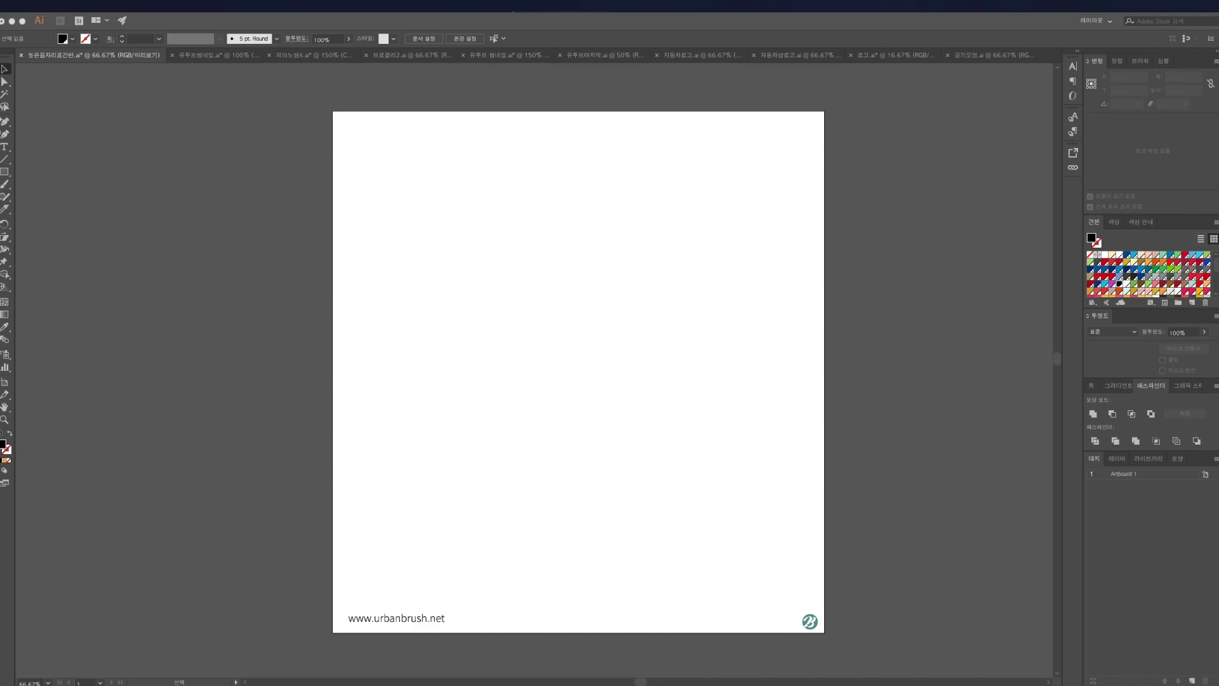
Step: Search Google for '3월 행사' and open Wikipedia's March commemorative days category
left_click(756, 673)
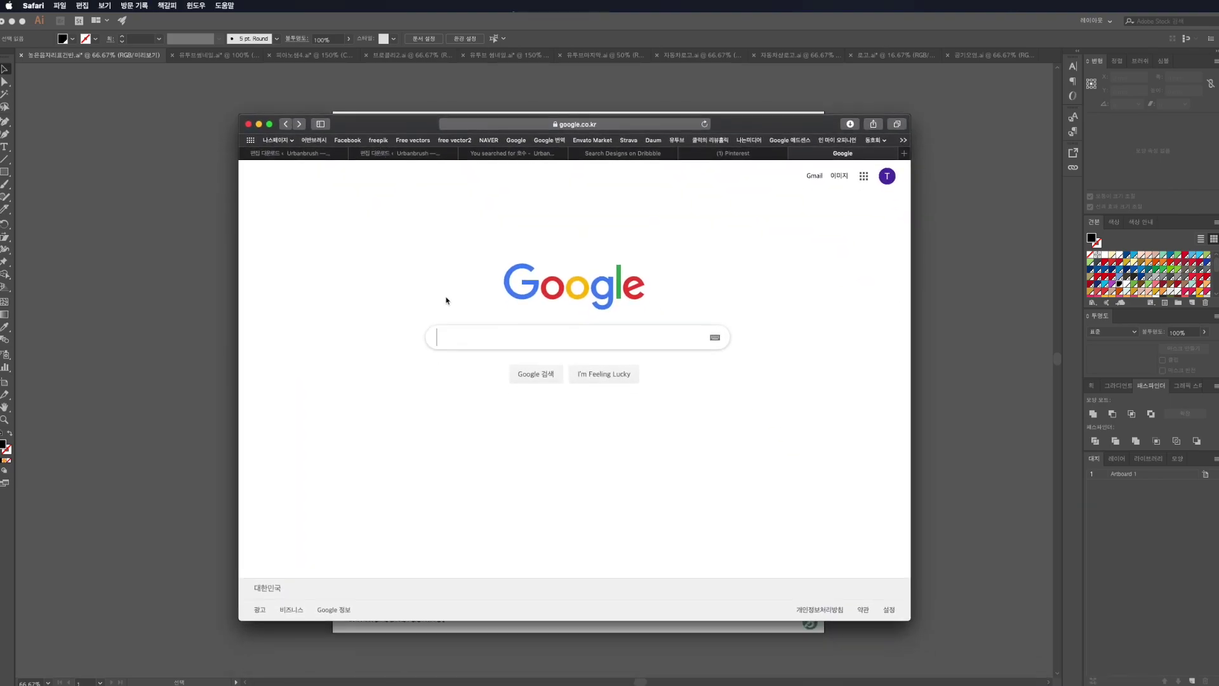
type("3월 행사")
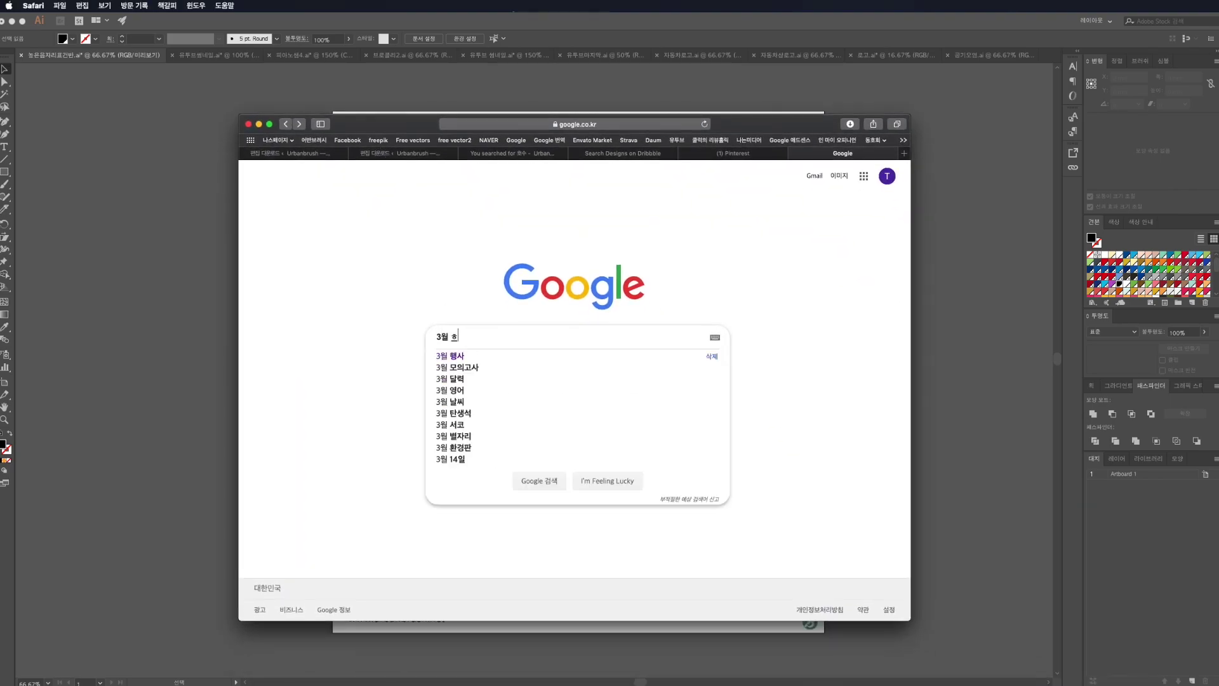
key("Return")
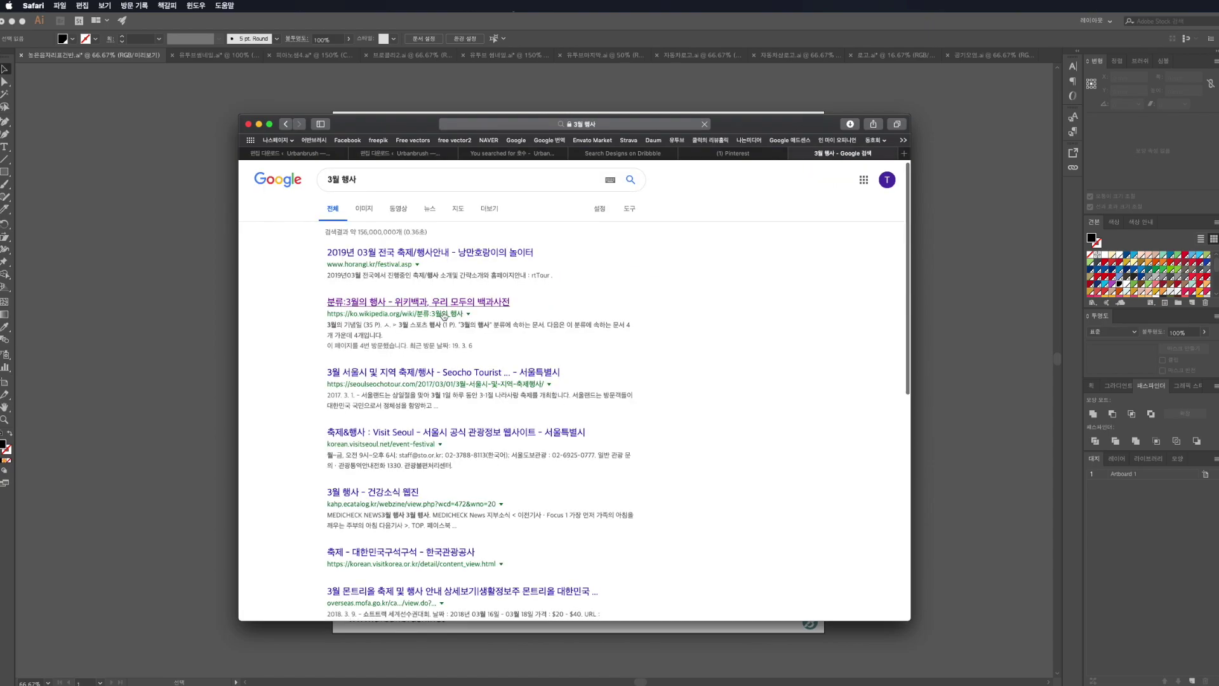
left_click(436, 311)
left_click(375, 302)
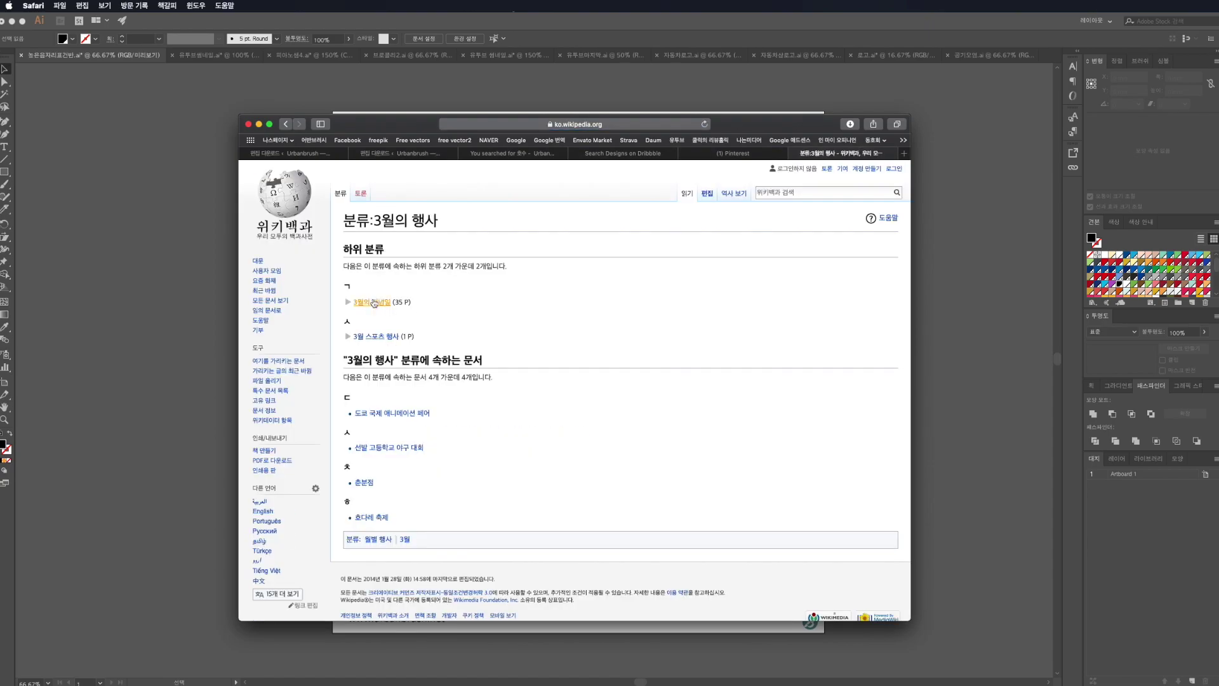
Step: Open the 팬케이크 데이 article, then go to the NAVER home page
scroll(487, 338, "down", 3)
scroll(486, 338, "down", 2)
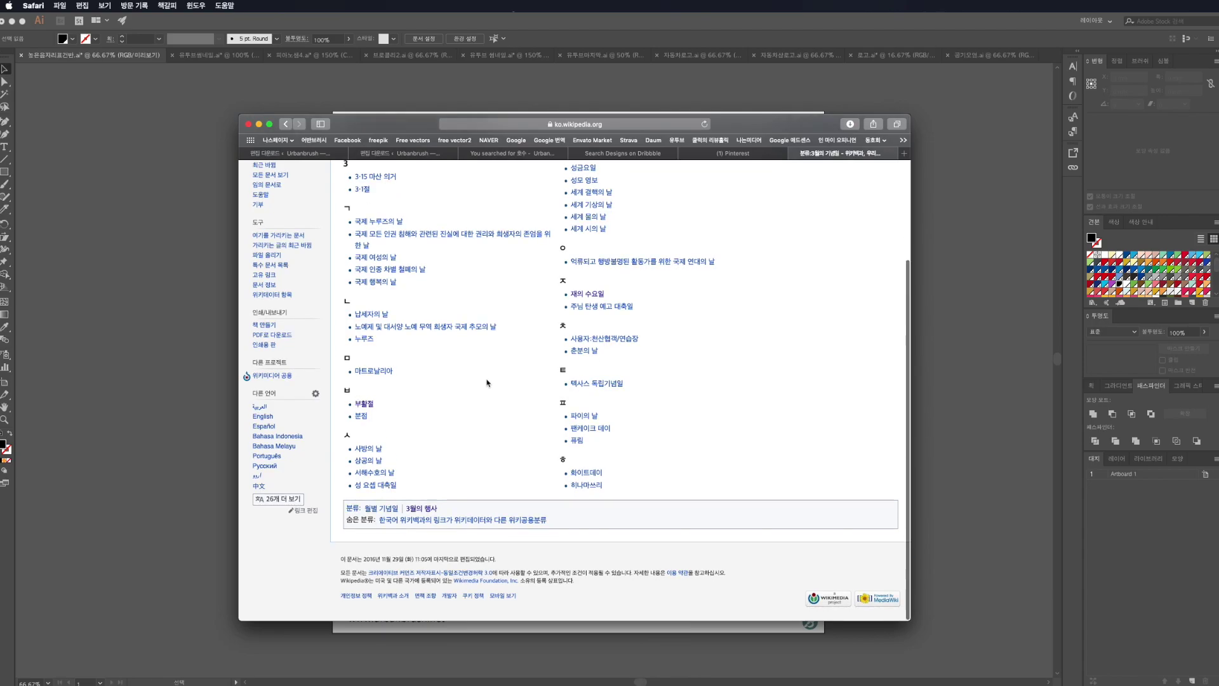
scroll(487, 381, "up", 2)
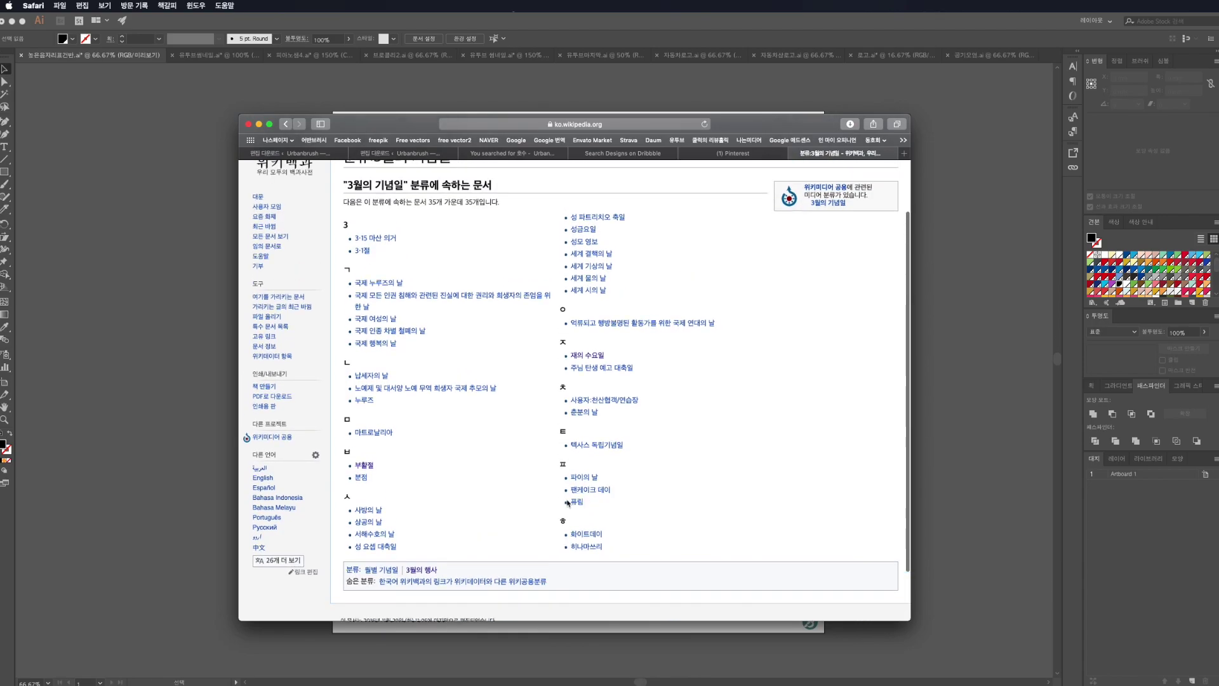
left_click(597, 491)
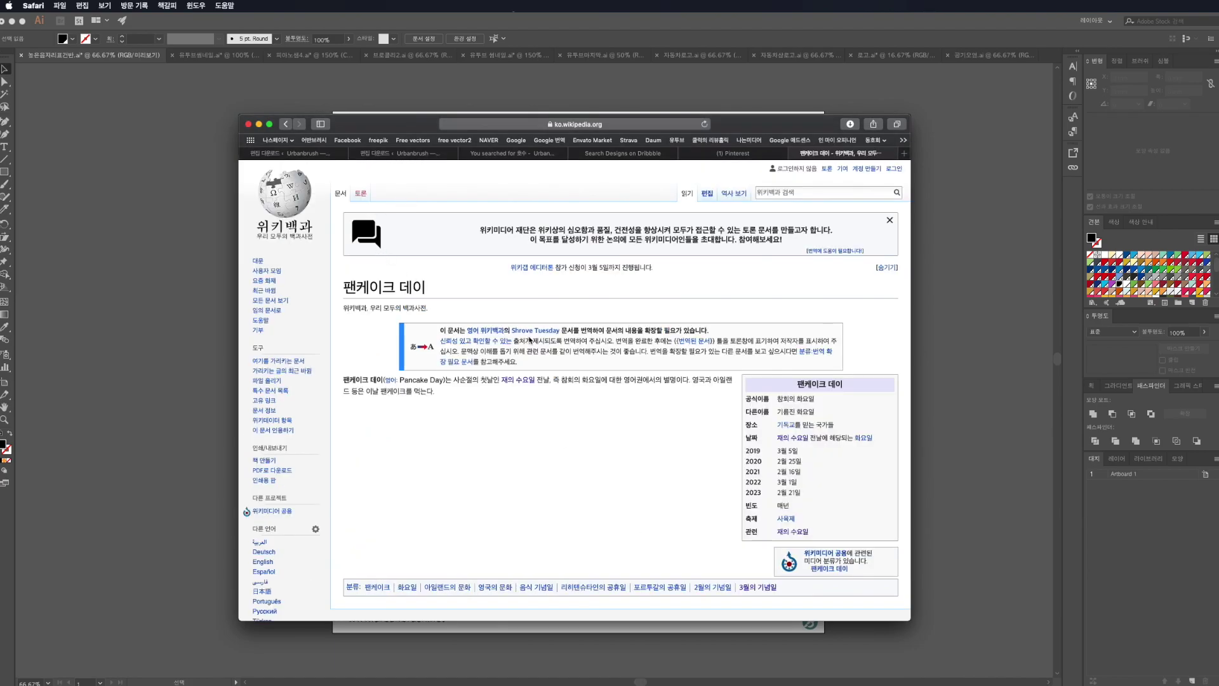
left_click(495, 142)
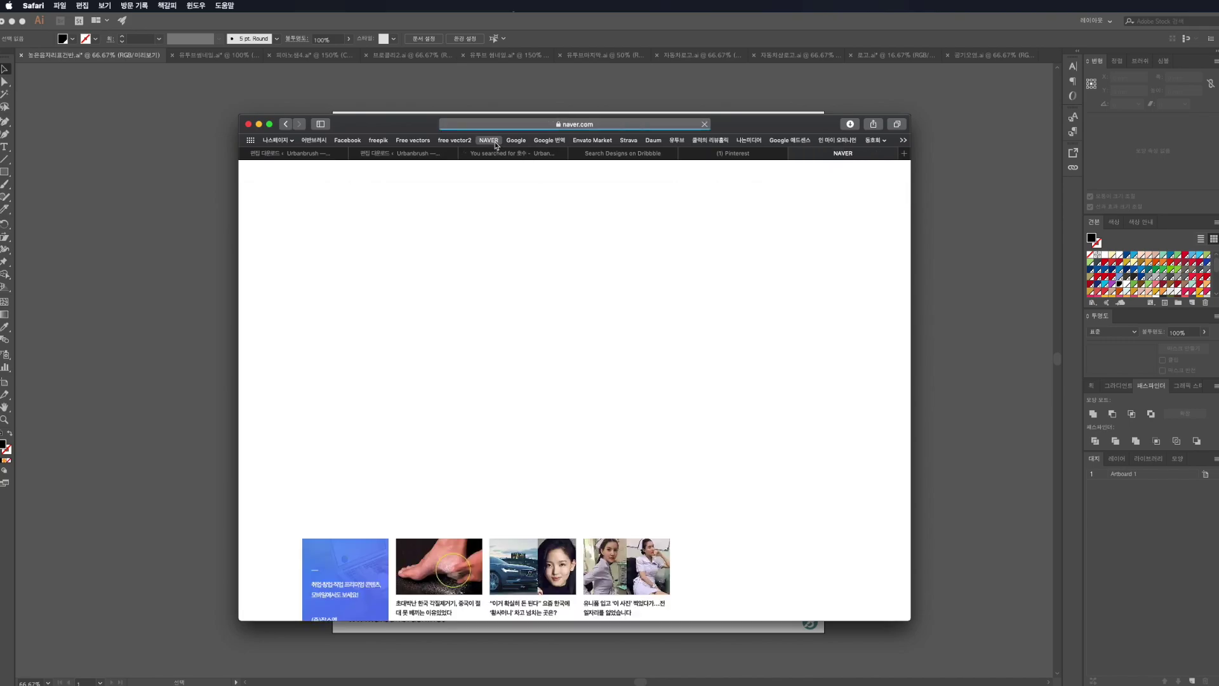
Step: Search Naver for 어반브러시 and open the UrbanBrush website
type("어")
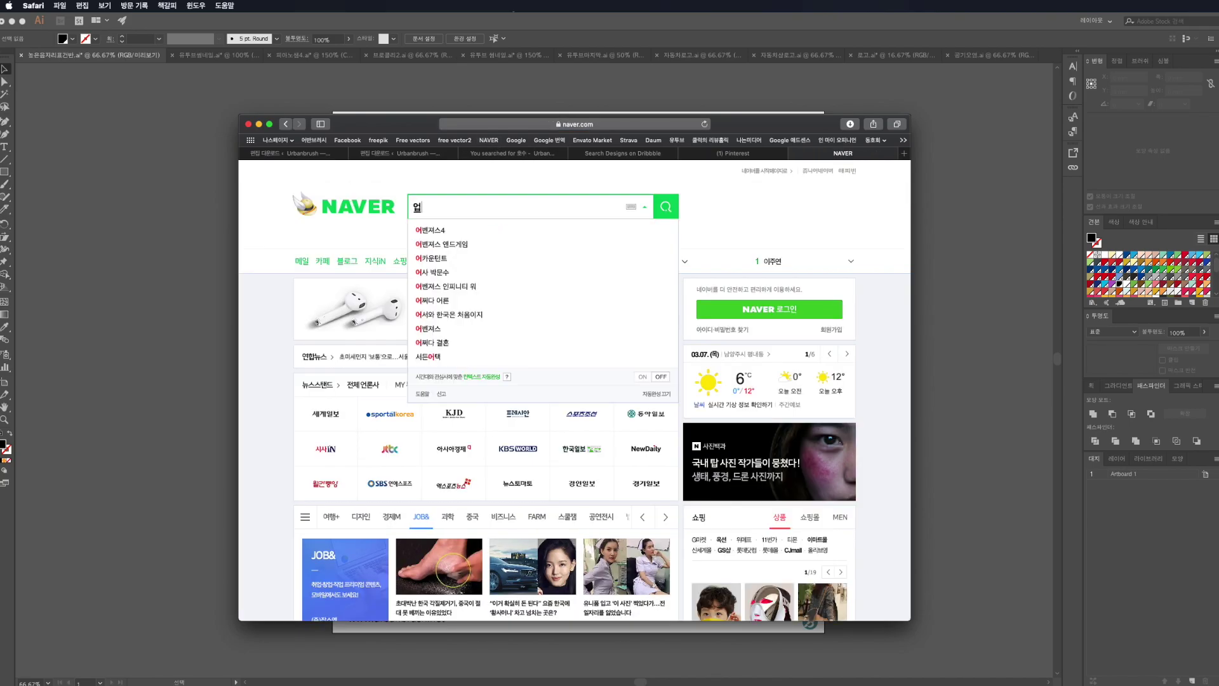
type("반브러시")
key("Return")
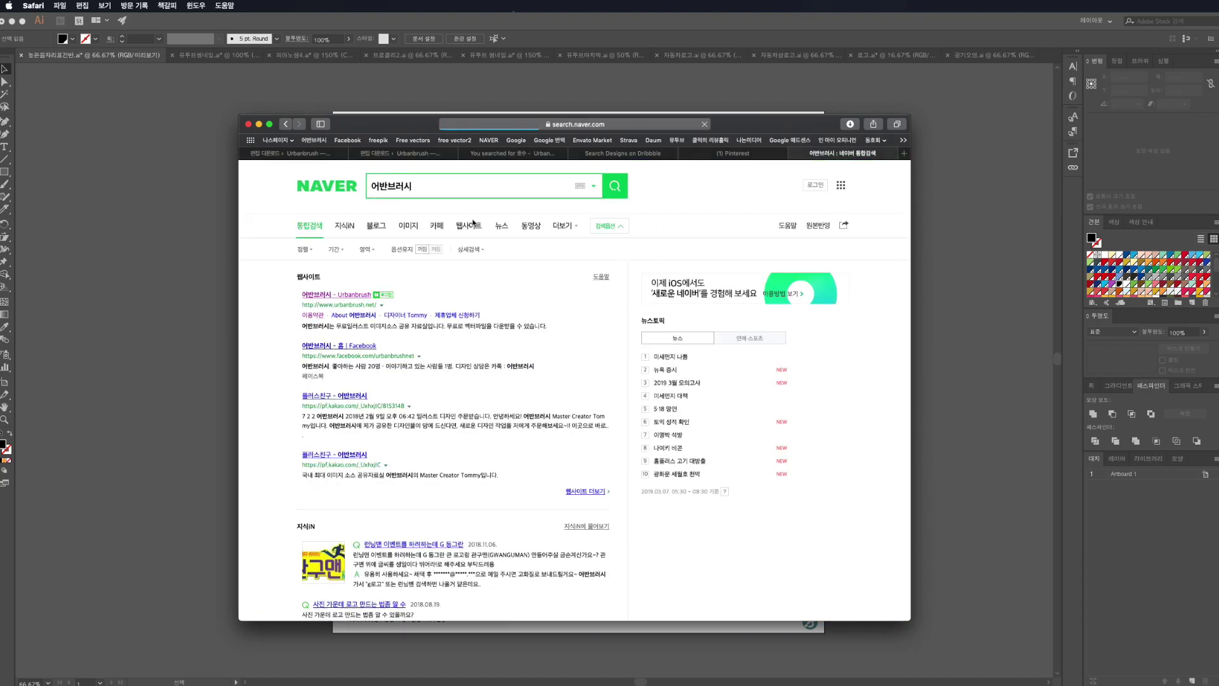
left_click(348, 301)
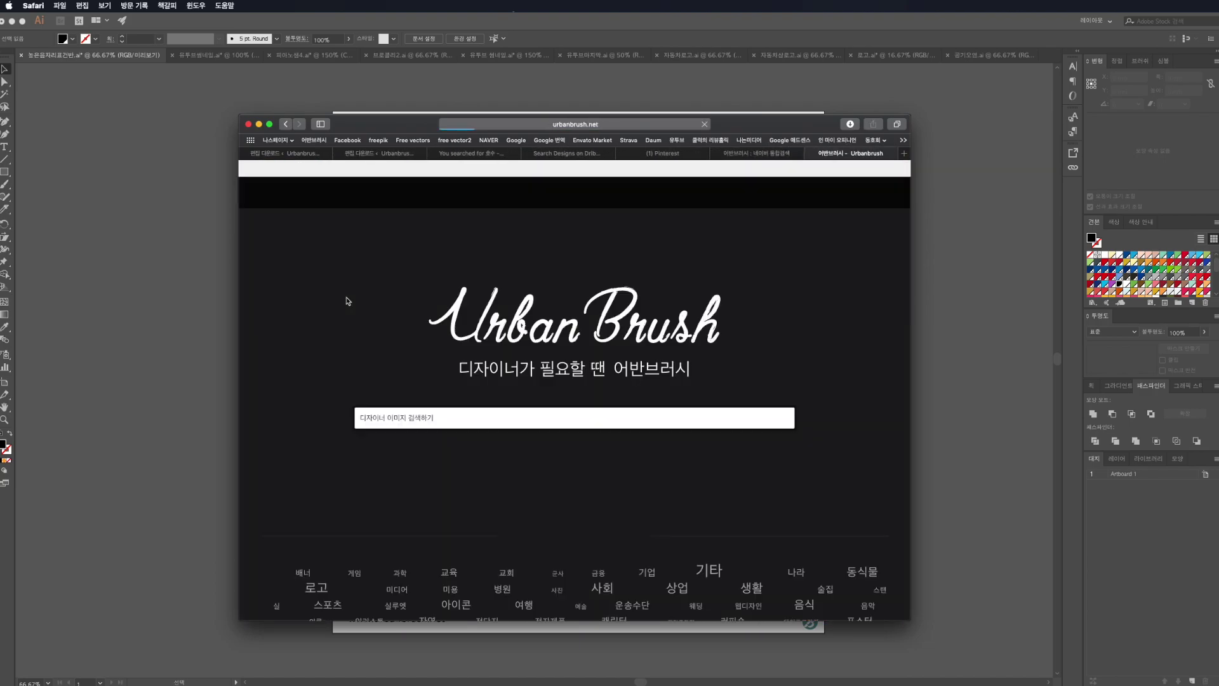
Step: View the pancake illustration's details page, then return to Illustrator
scroll(349, 303, "down", 5)
scroll(353, 308, "down", 5)
scroll(354, 310, "down", 2)
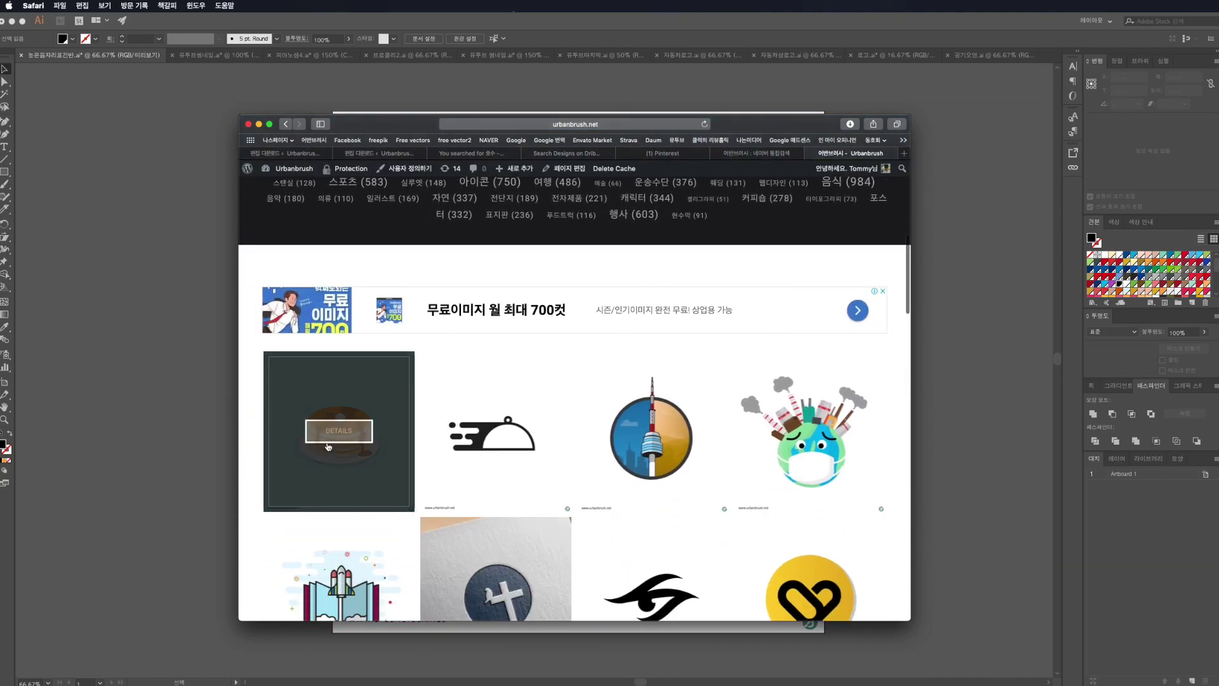
left_click(342, 436)
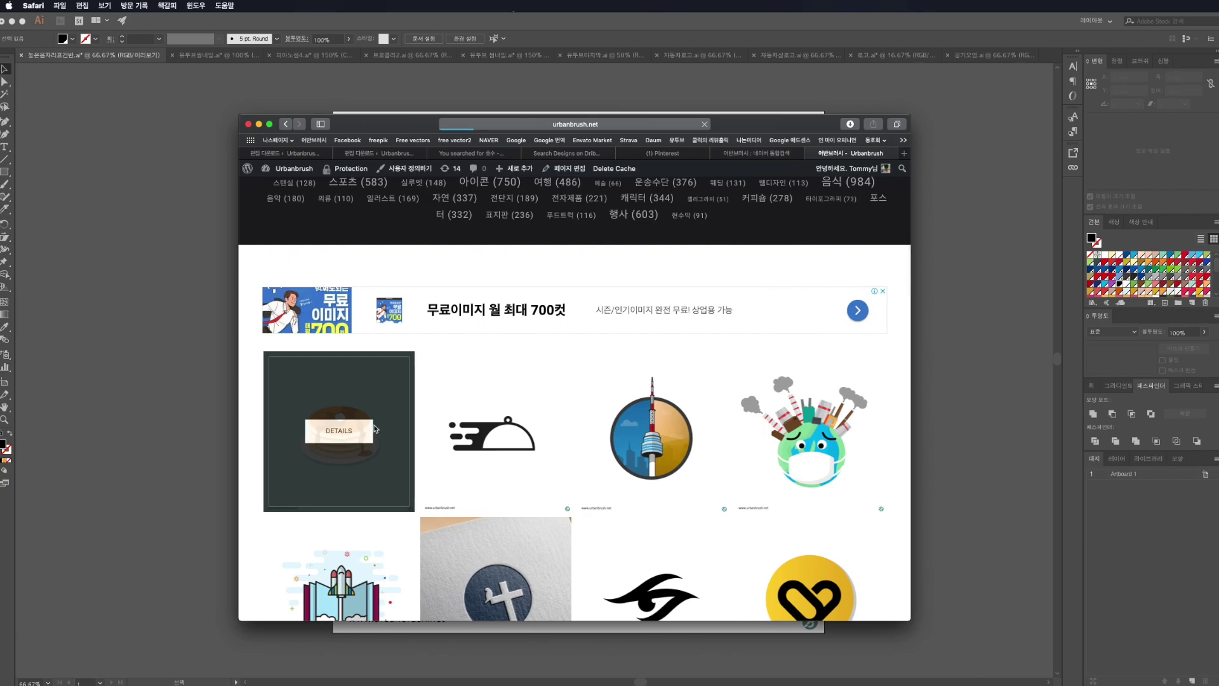
scroll(356, 410, "down", 1)
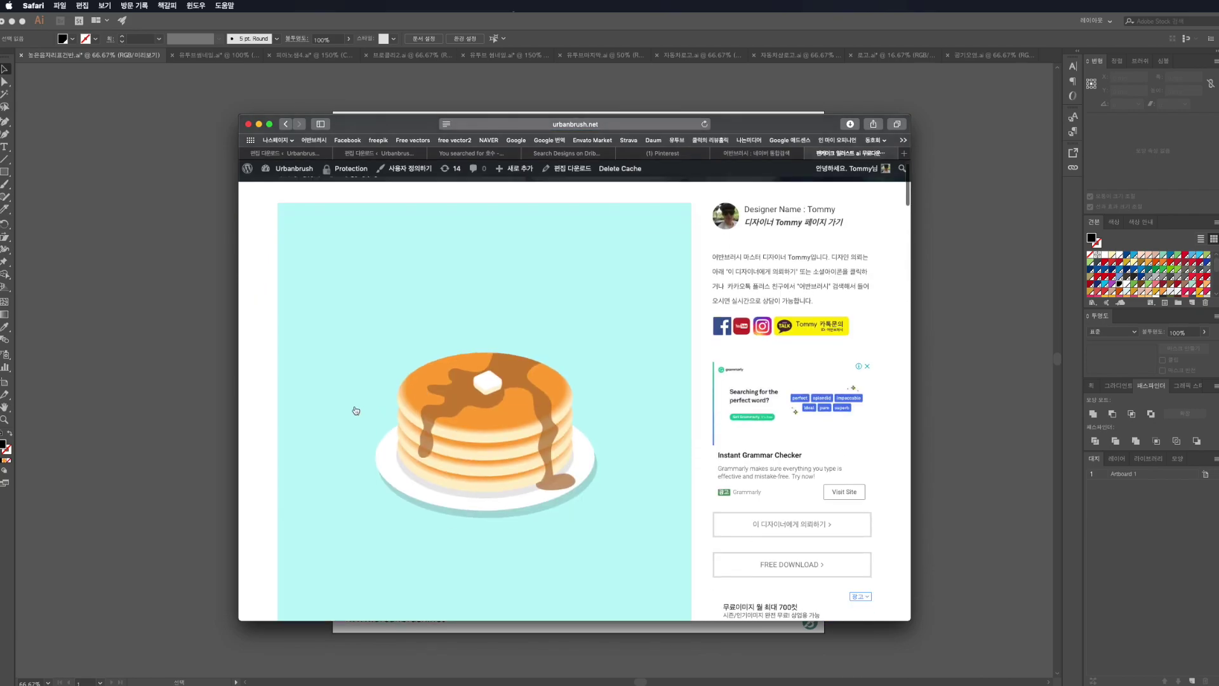
left_click(147, 361)
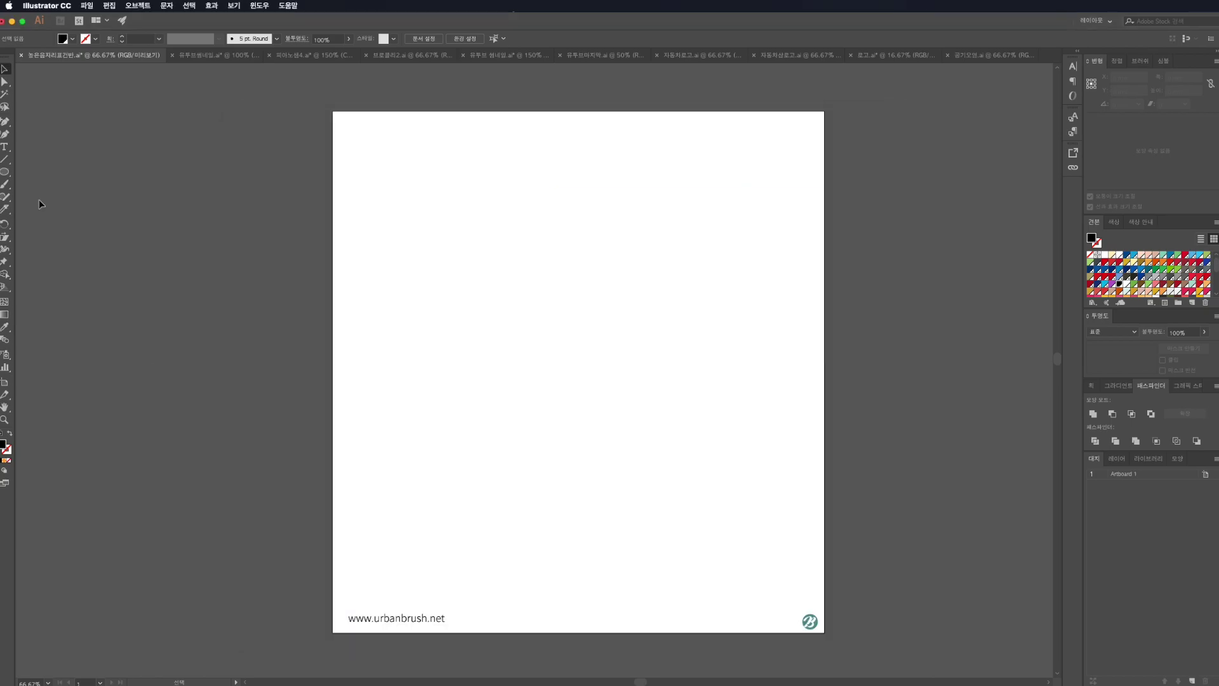
Step: Draw a black ellipse about 317.5 × 162 mm and nudge it slightly lower
left_click(7, 178)
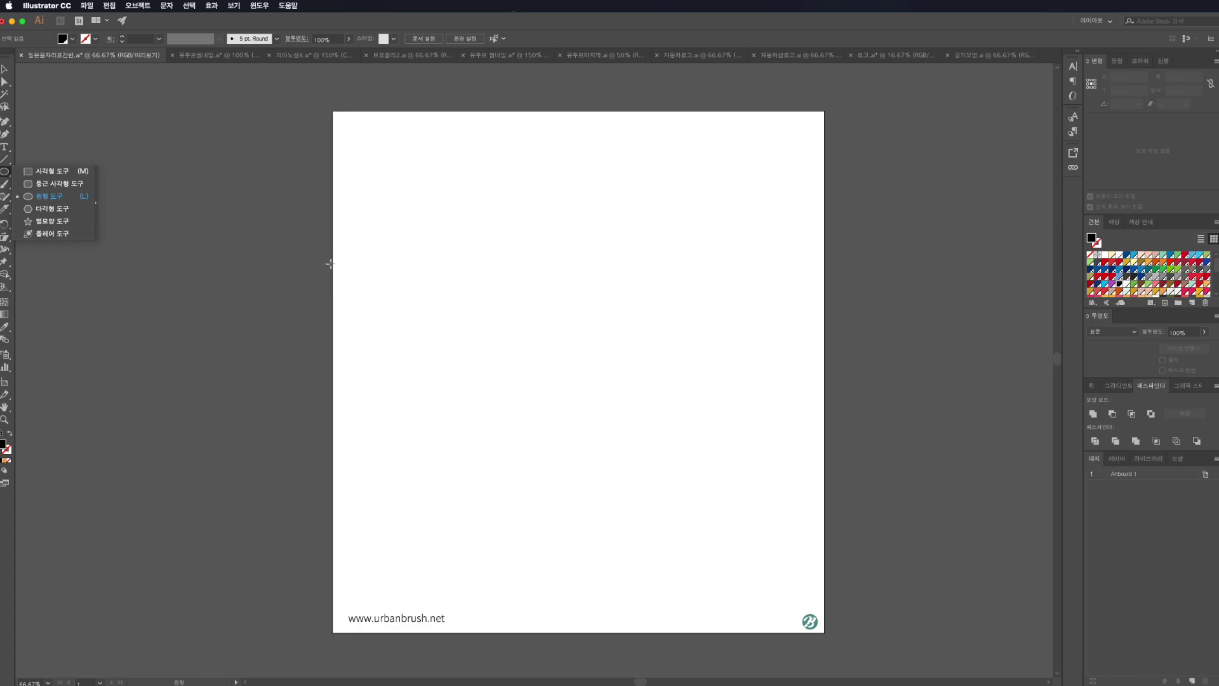
left_click_drag(415, 263, 735, 455)
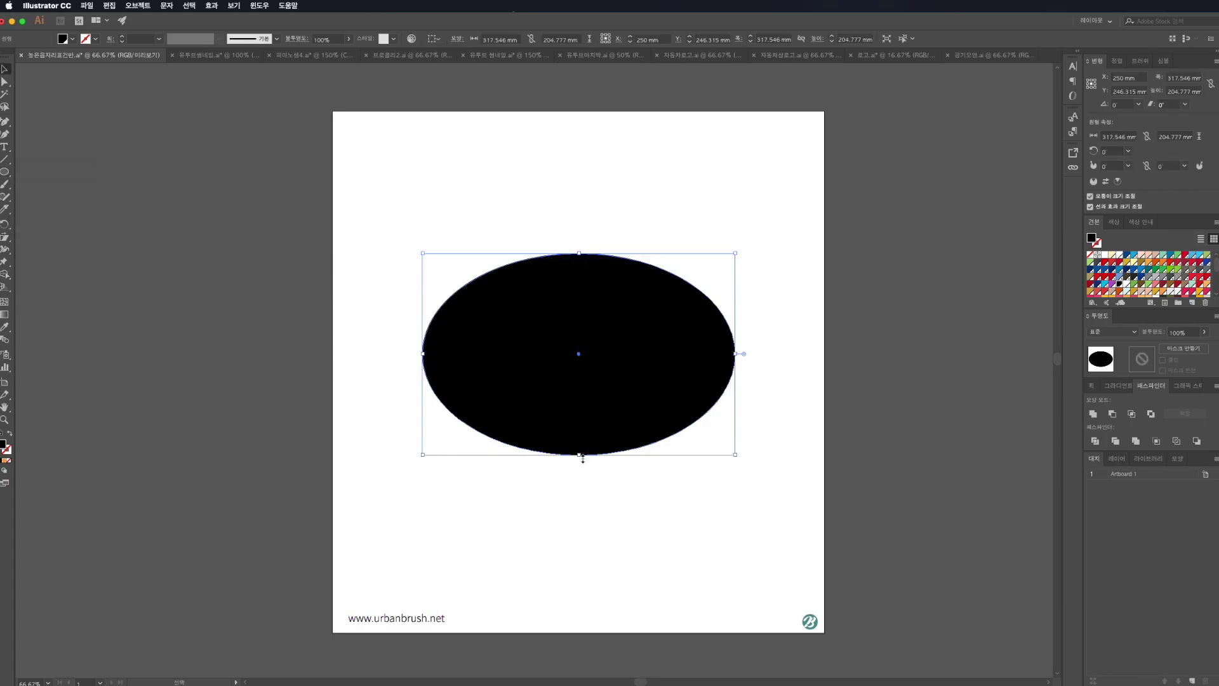
left_click_drag(579, 454, 584, 395)
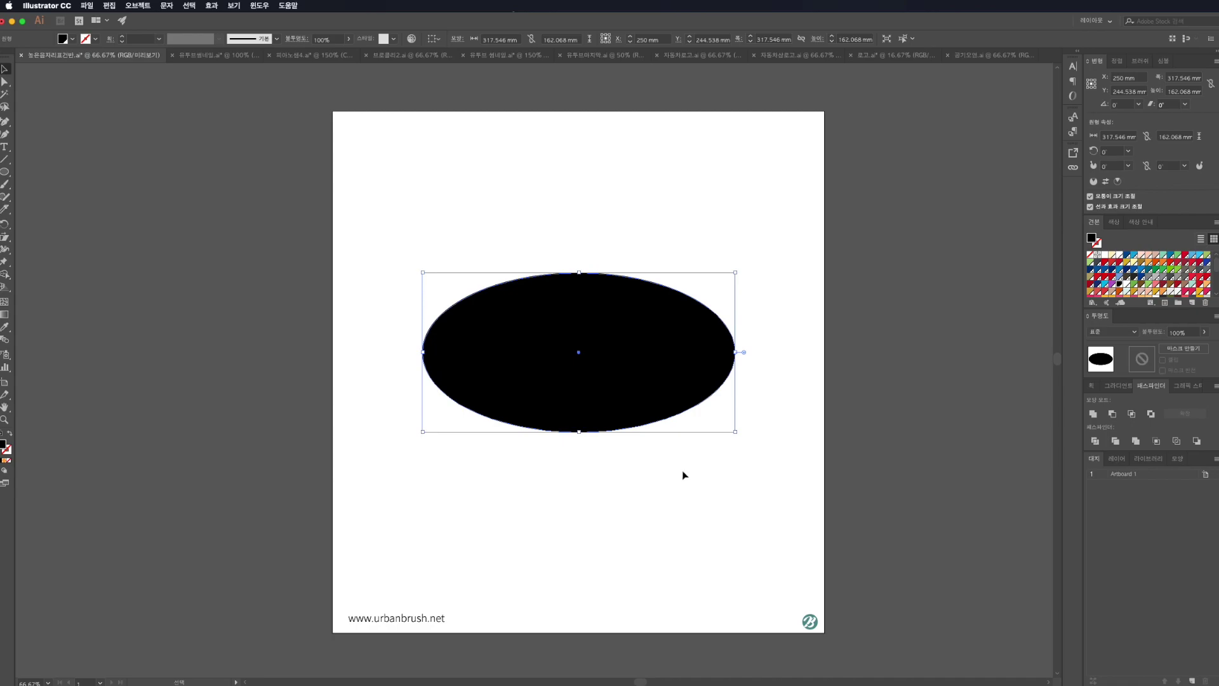
left_click(620, 465)
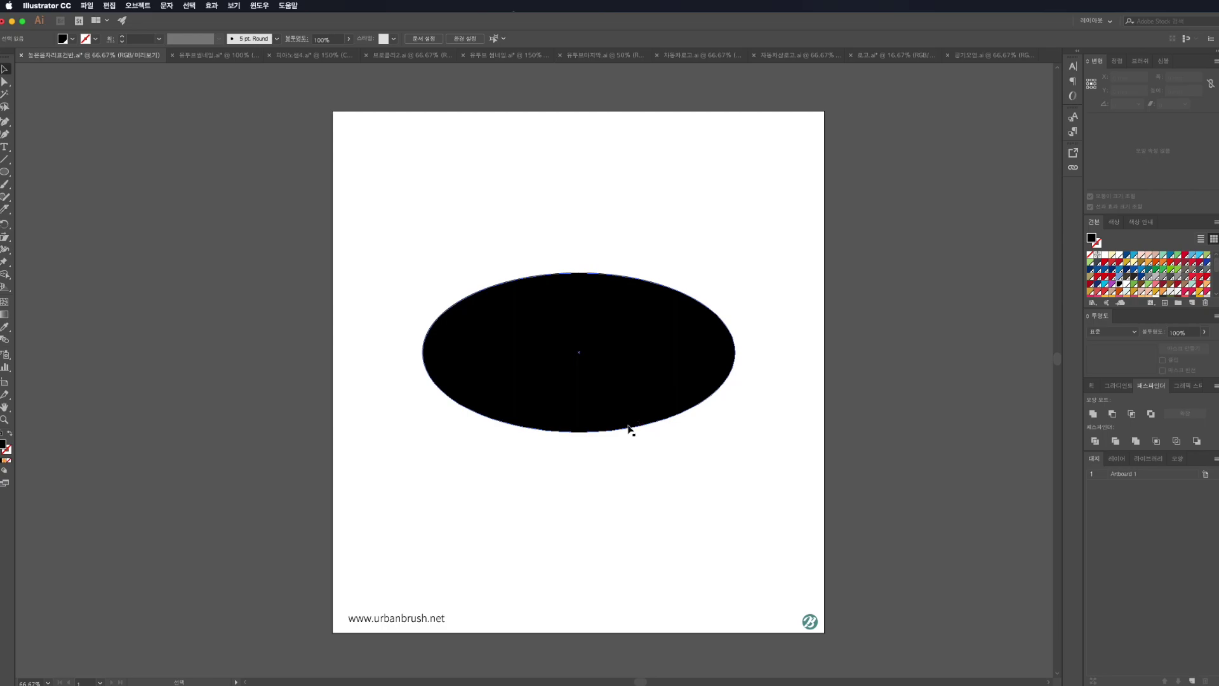
left_click(707, 405)
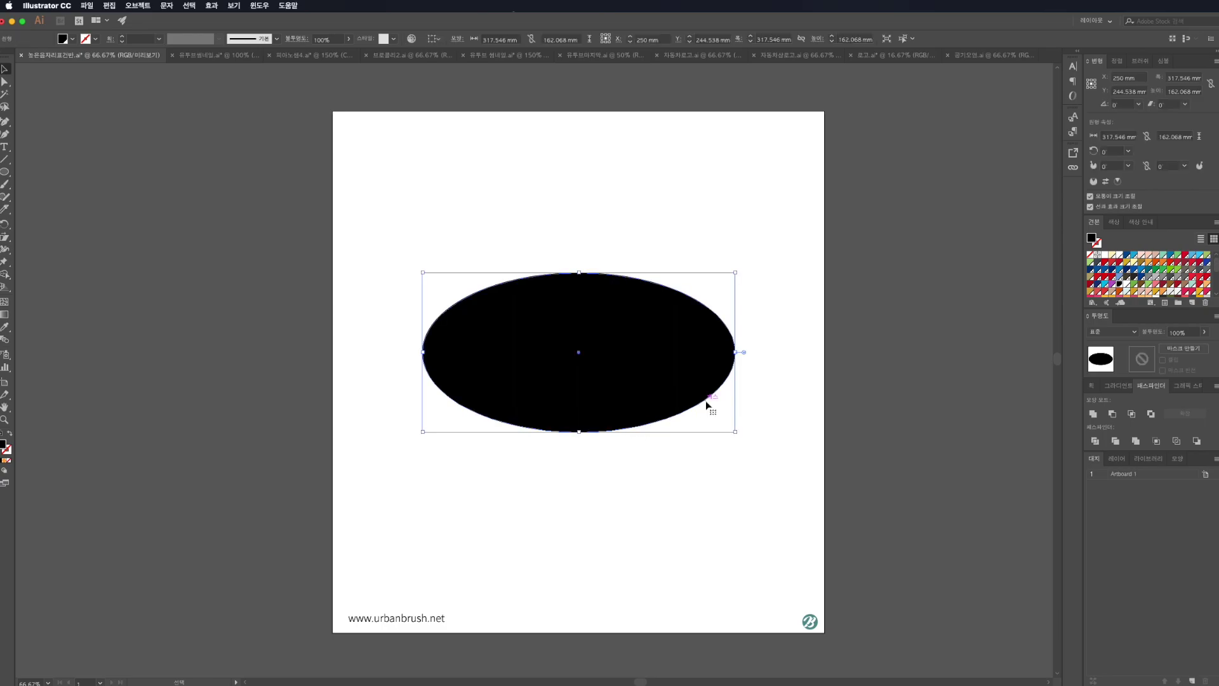
left_click_drag(706, 404, 707, 411)
left_click(925, 558)
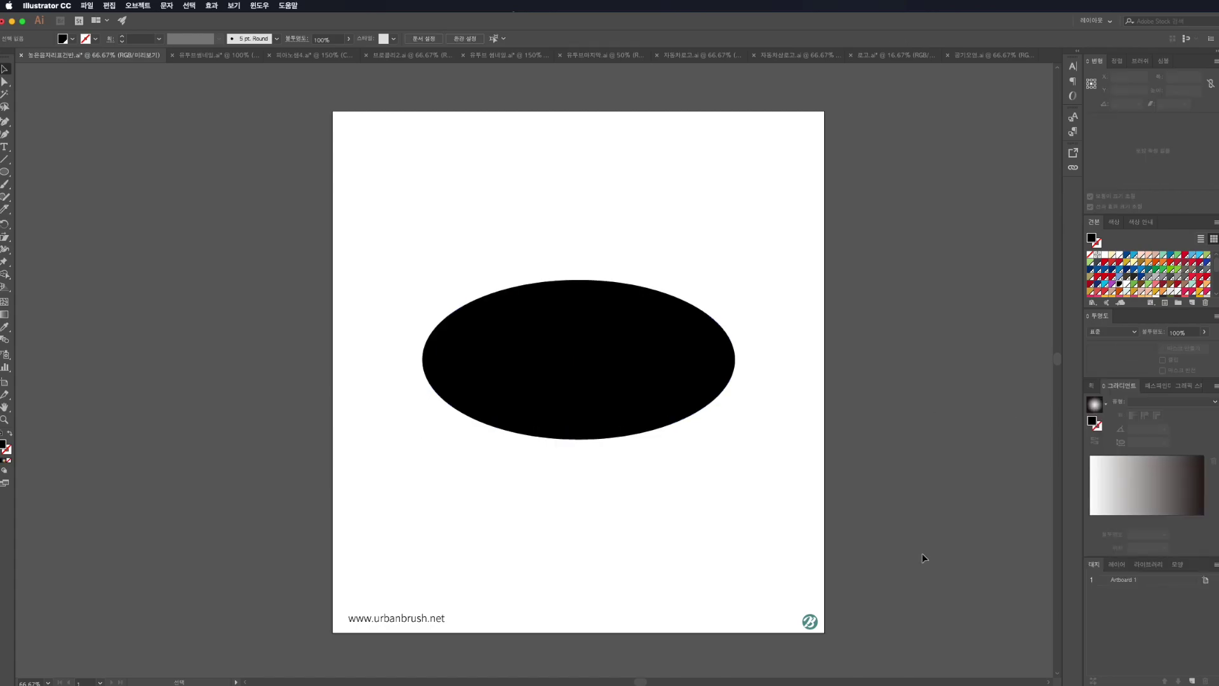
Step: Give the ellipse a radial gradient with a light orange FFAF55 centre stop
left_click(526, 371)
left_click(1170, 401)
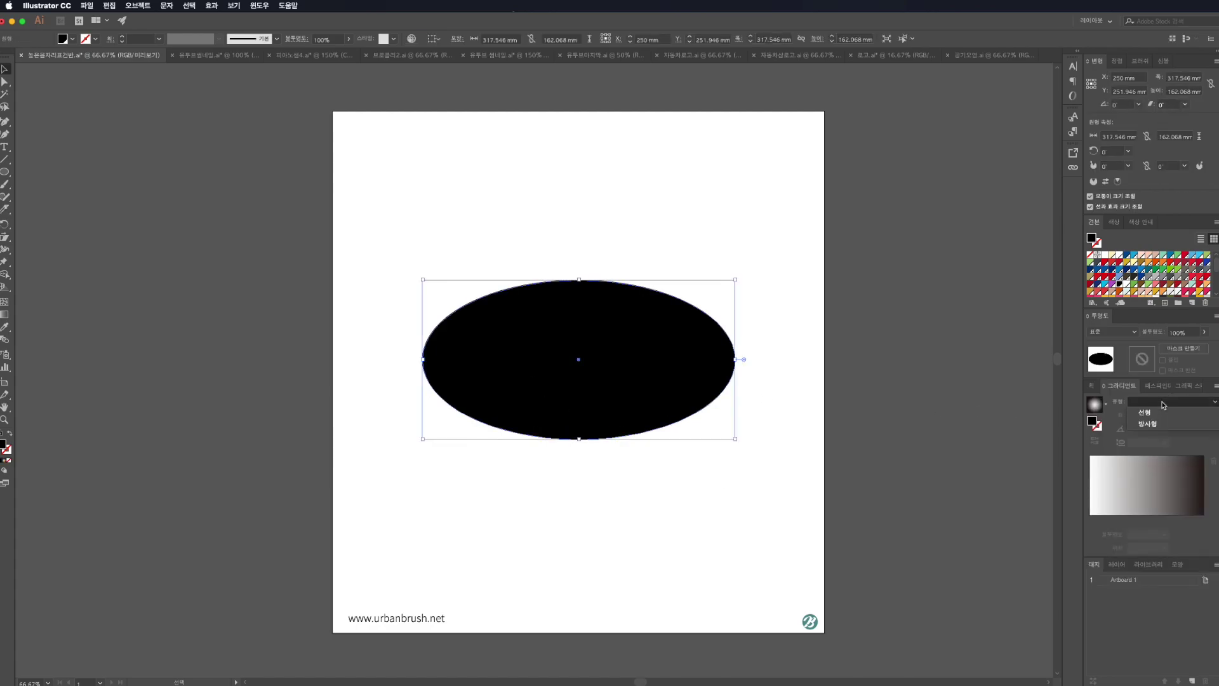
left_click(1166, 426)
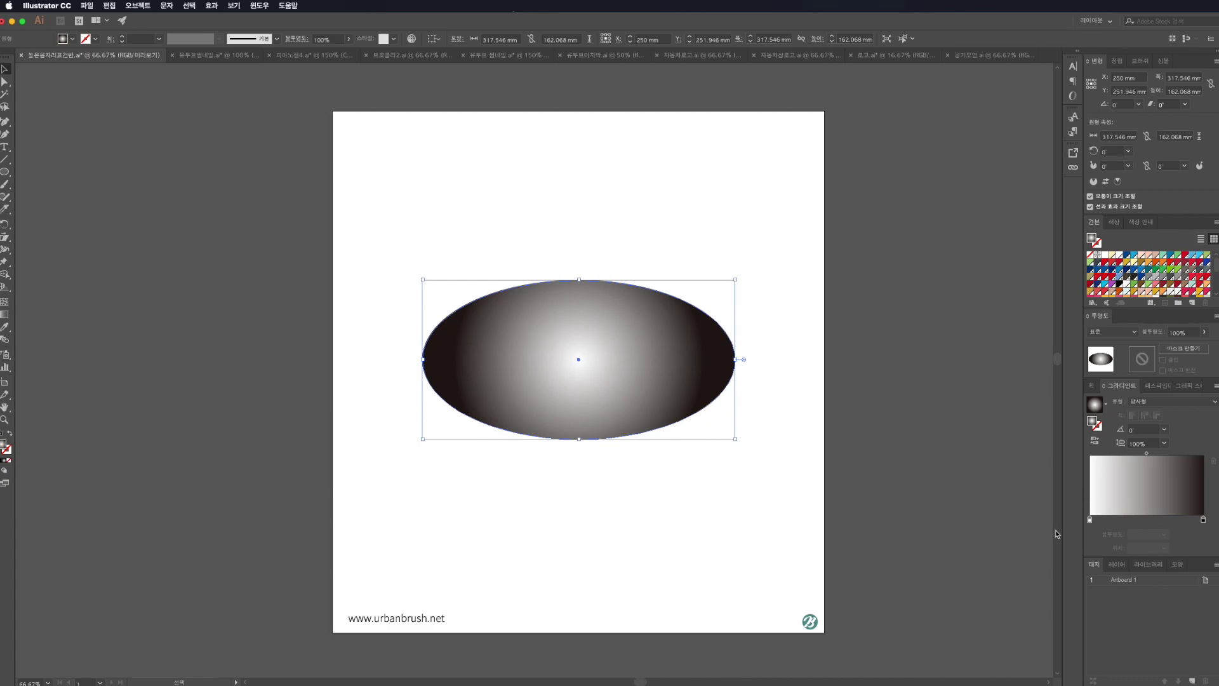
double_click(1090, 519)
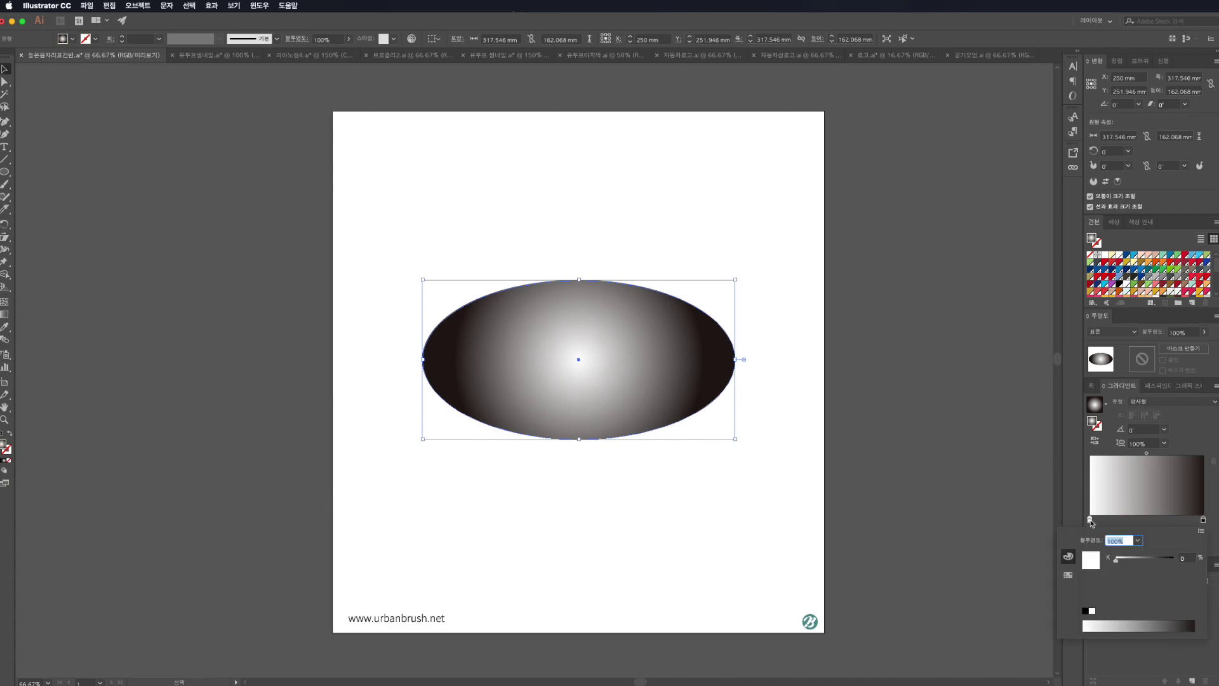
left_click(1068, 575)
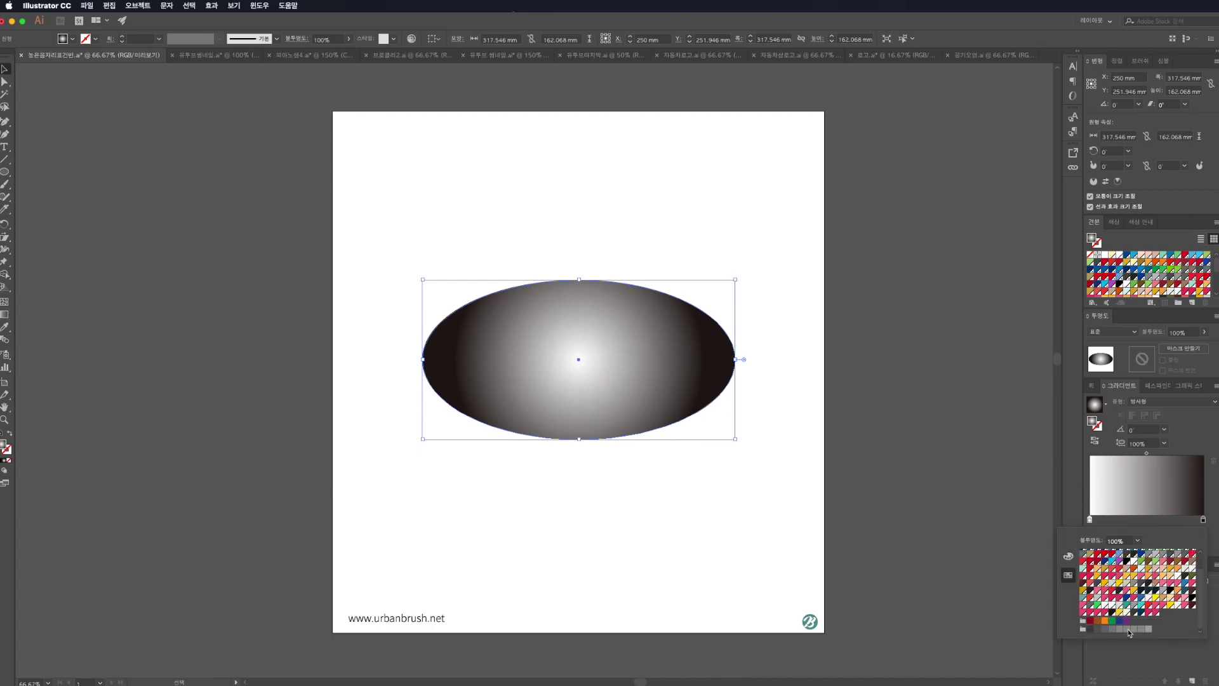
left_click(1105, 621)
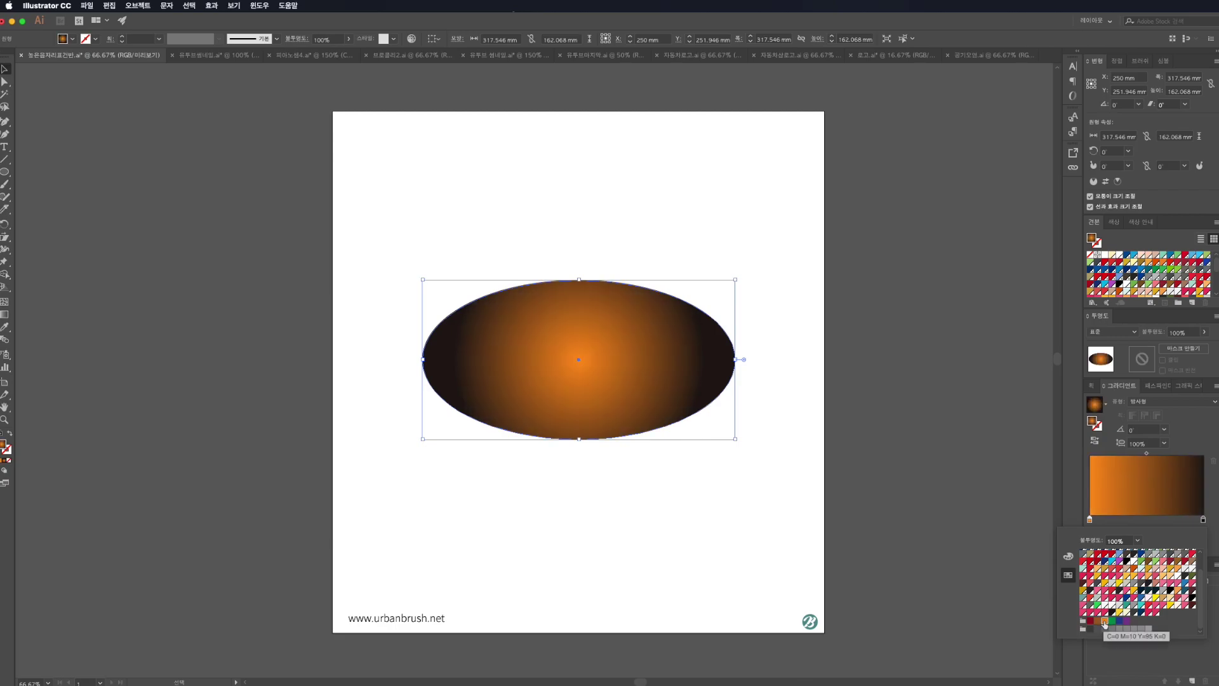
left_click(1071, 561)
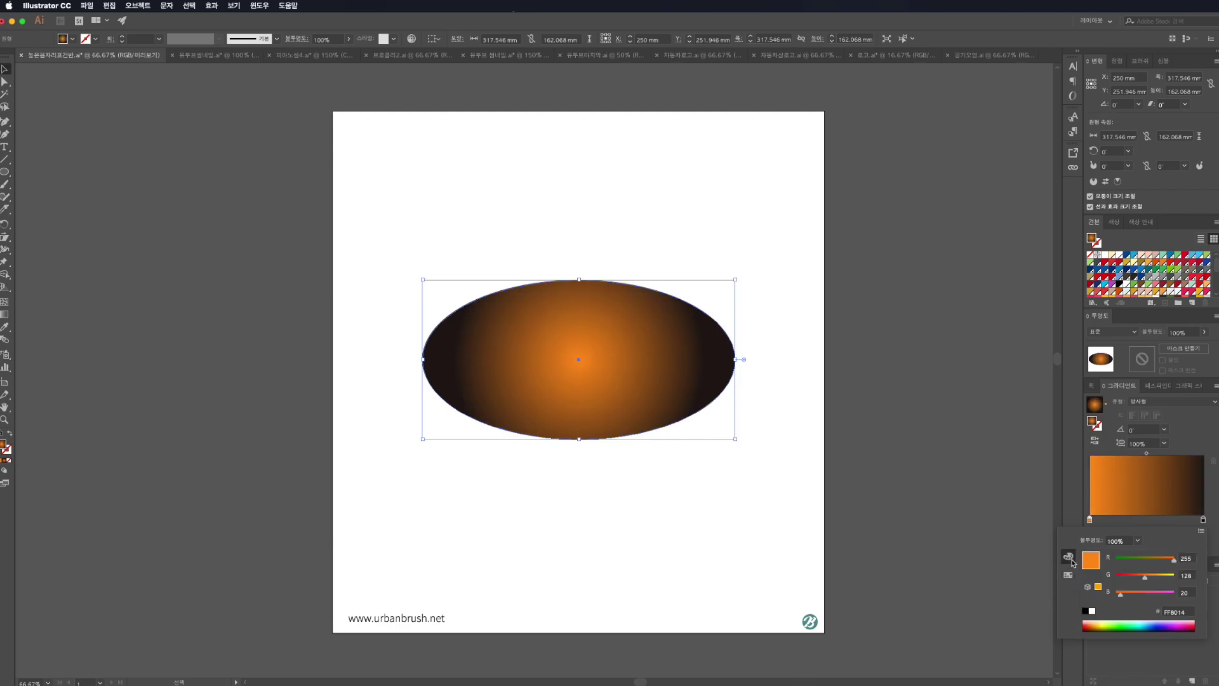
left_click(1098, 621)
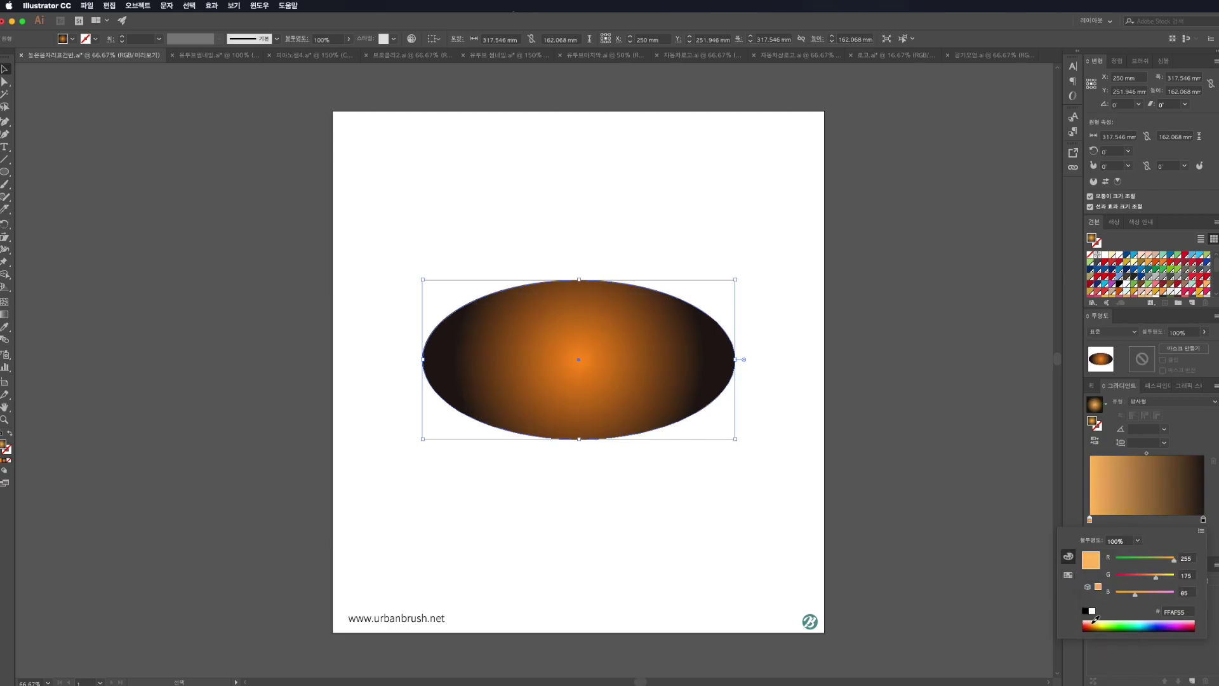
left_click(1095, 620)
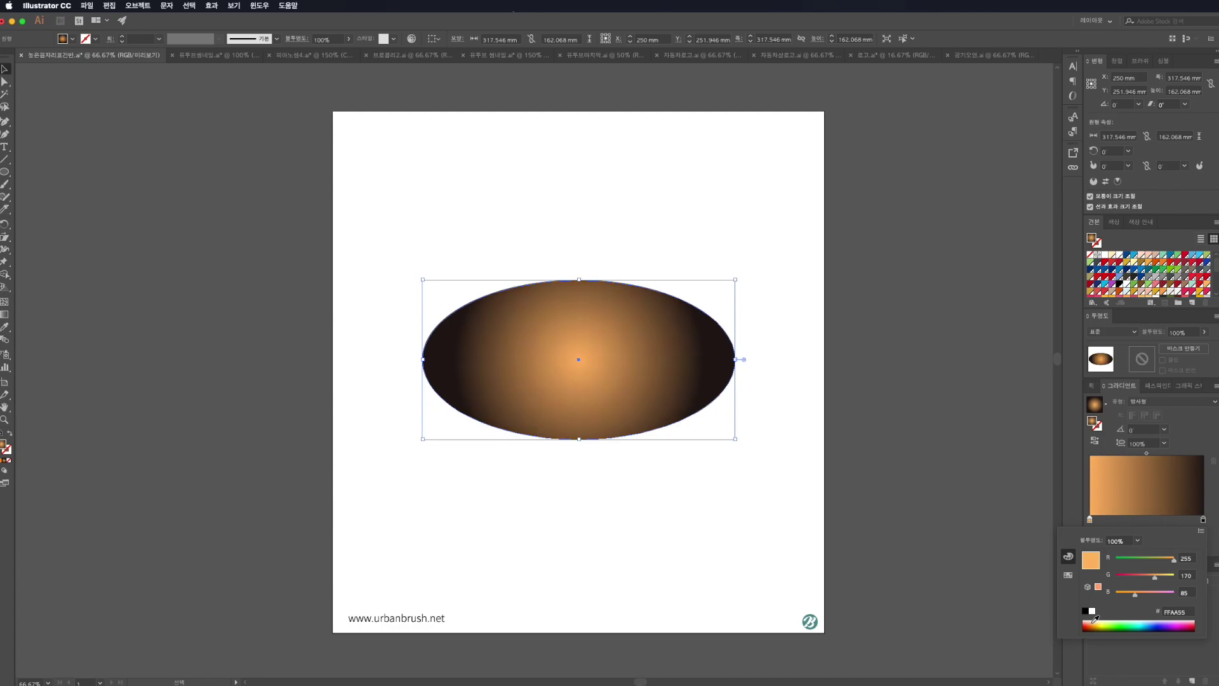
left_click(1095, 621)
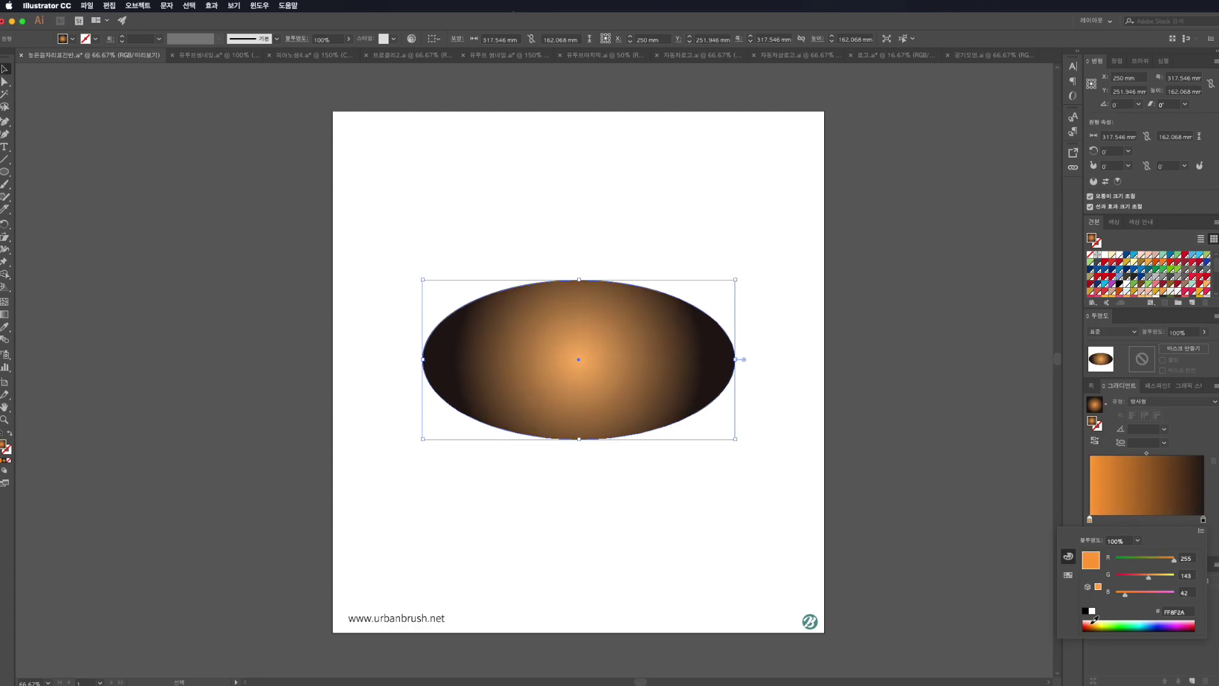
left_click(1096, 620)
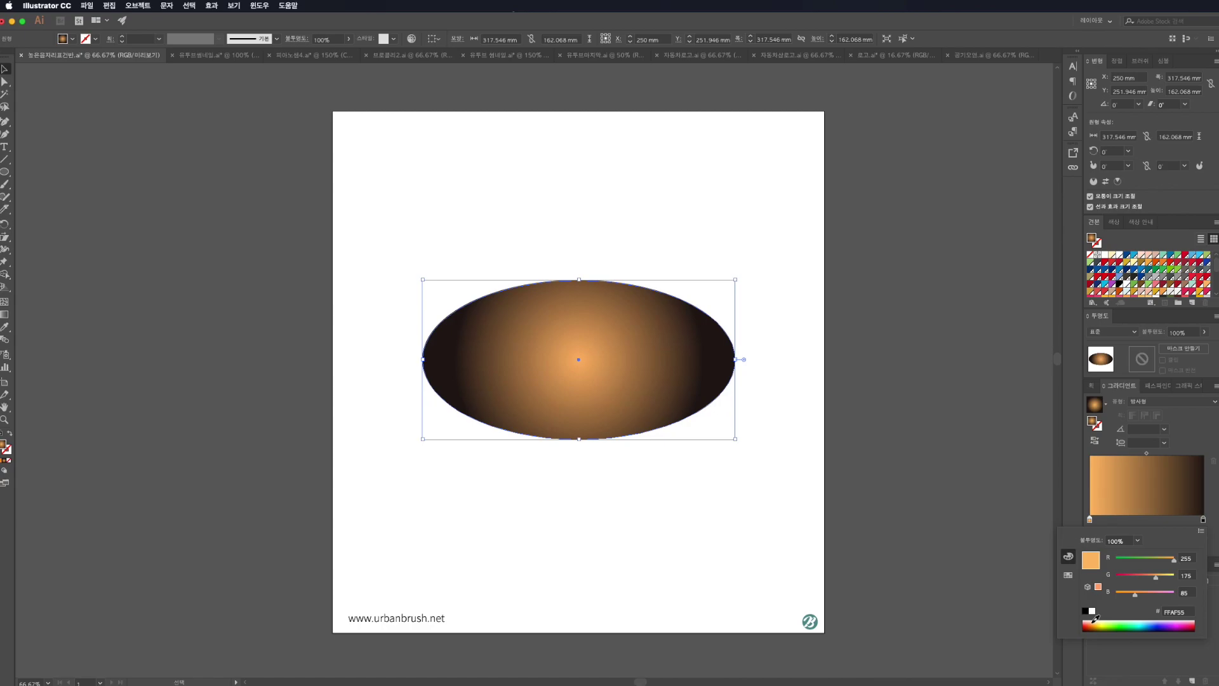
Step: Set the gradient's right stop to an orange swatch
double_click(1203, 519)
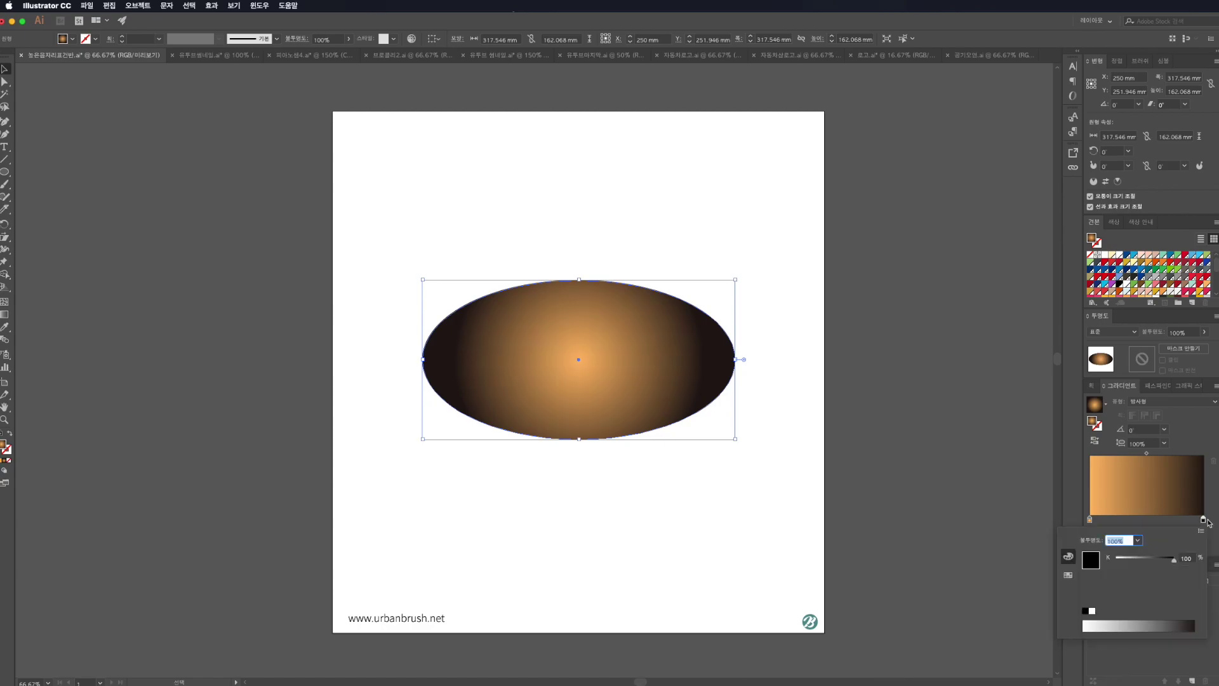
left_click(1068, 575)
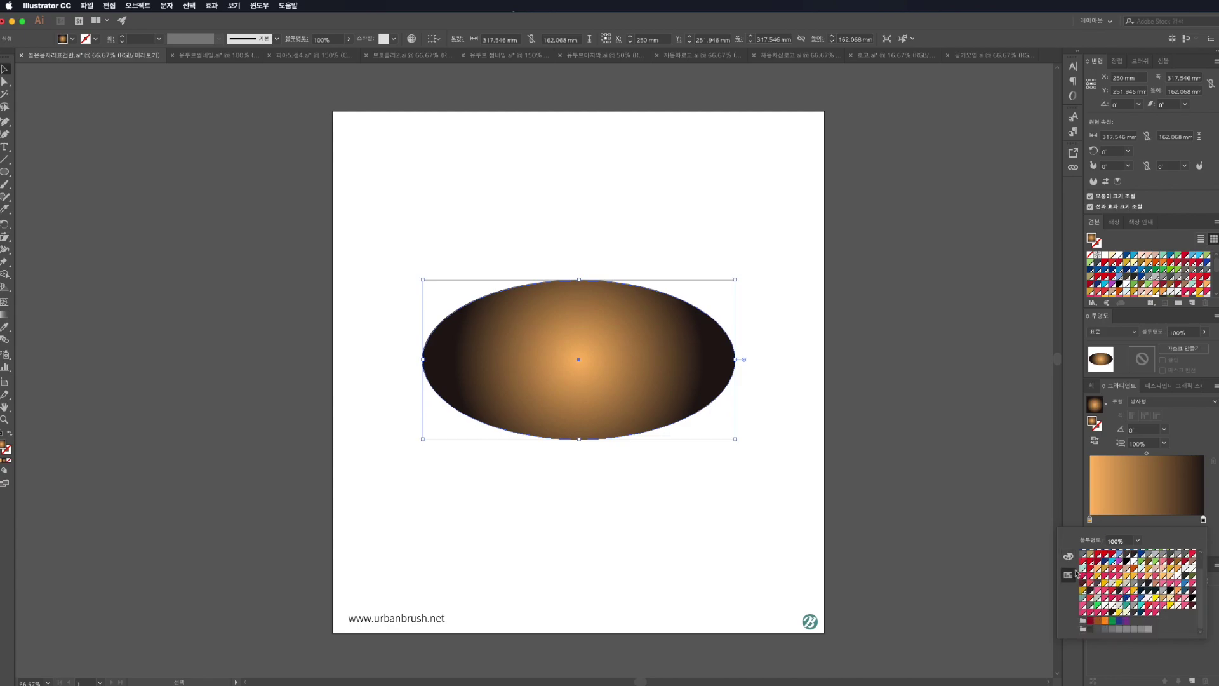
left_click(1106, 621)
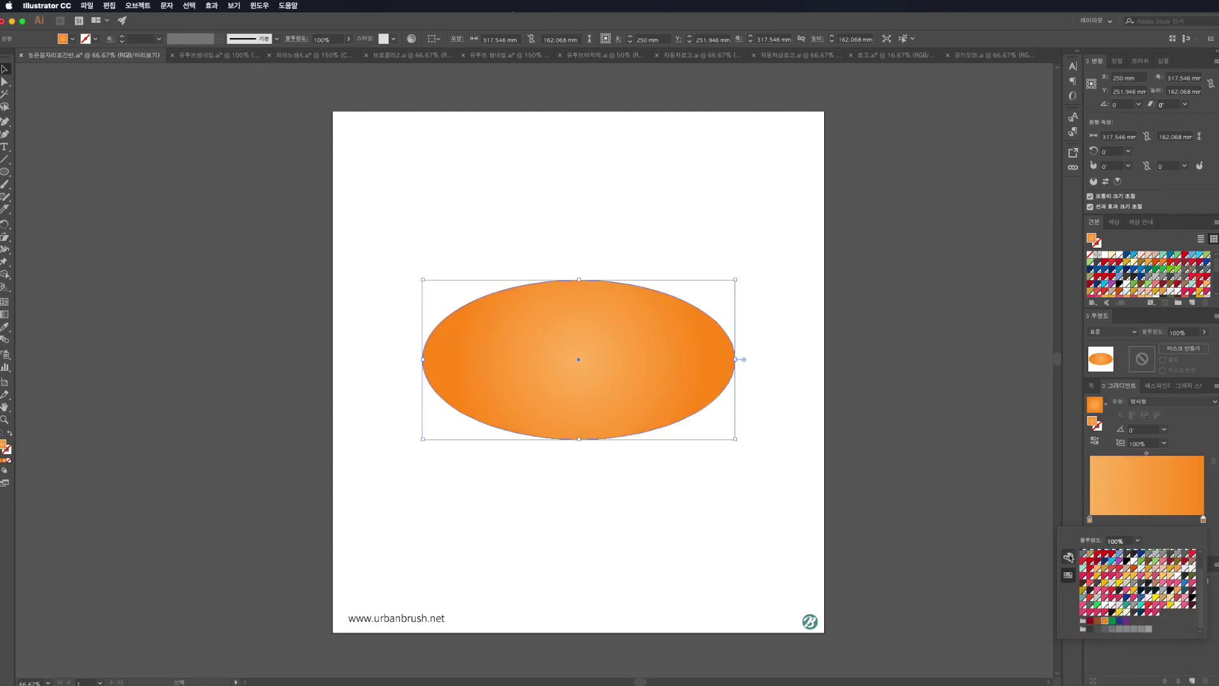
Step: Adjust the outer stop's RGB sliders to pale peach FFCA7F
left_click(1068, 556)
left_click_drag(1097, 619, 1098, 616)
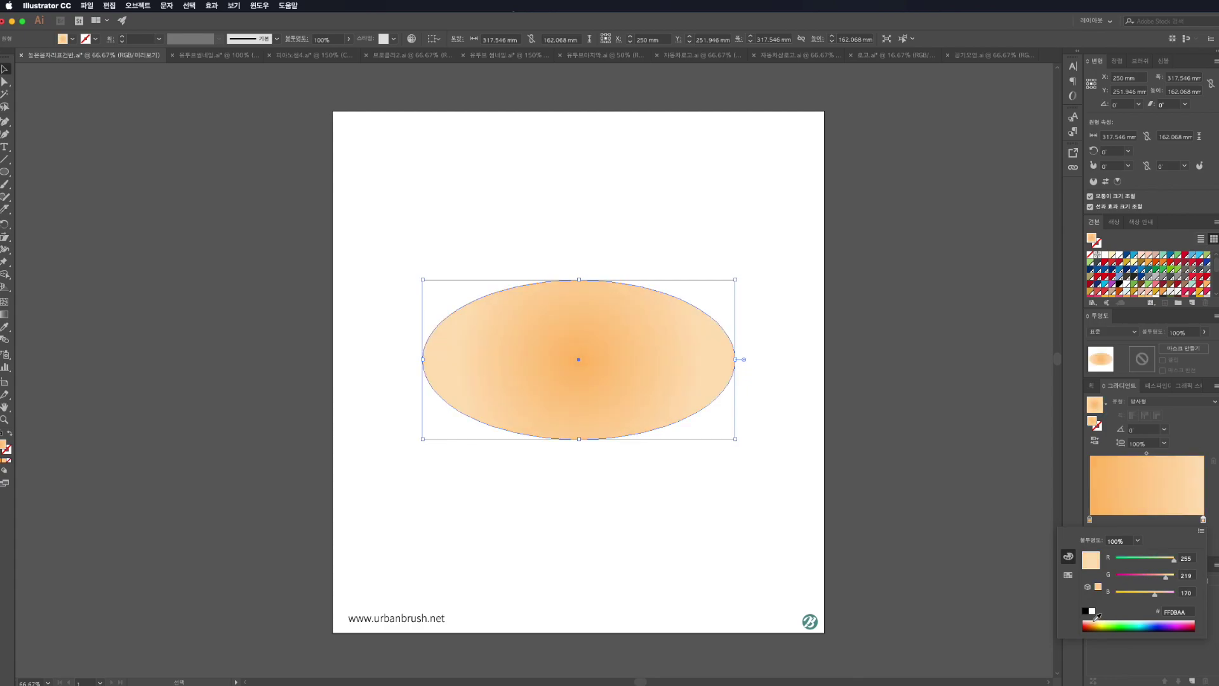
left_click_drag(1097, 616, 1099, 615)
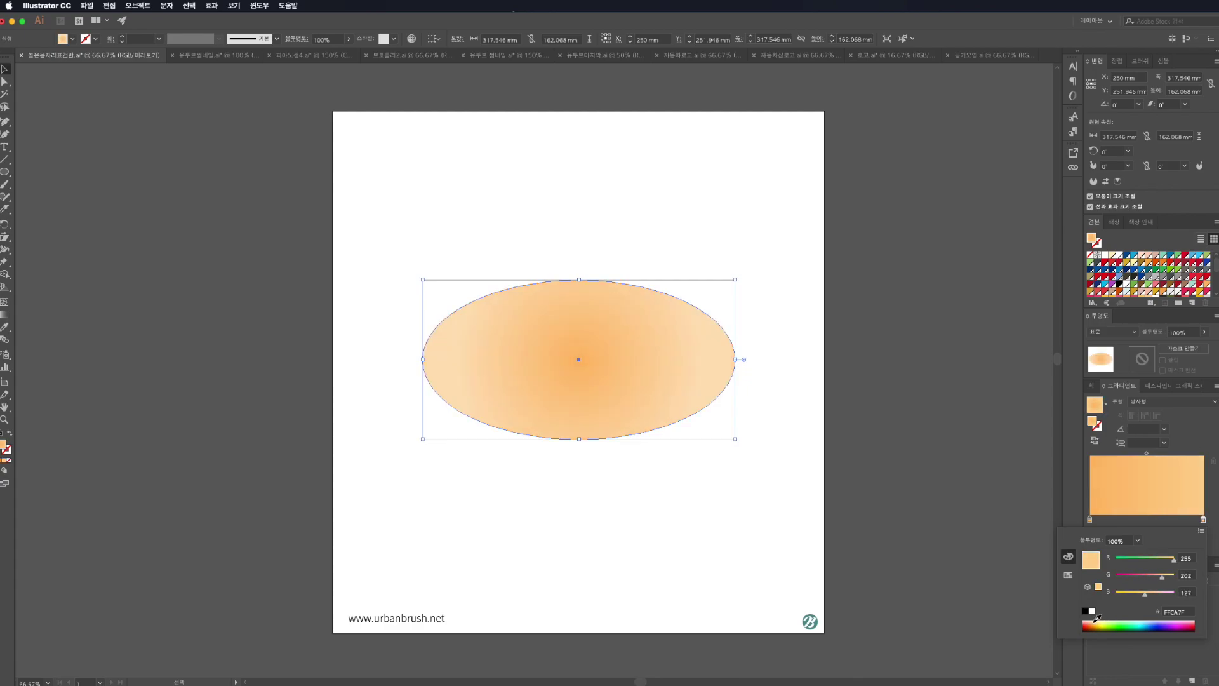
left_click(620, 451)
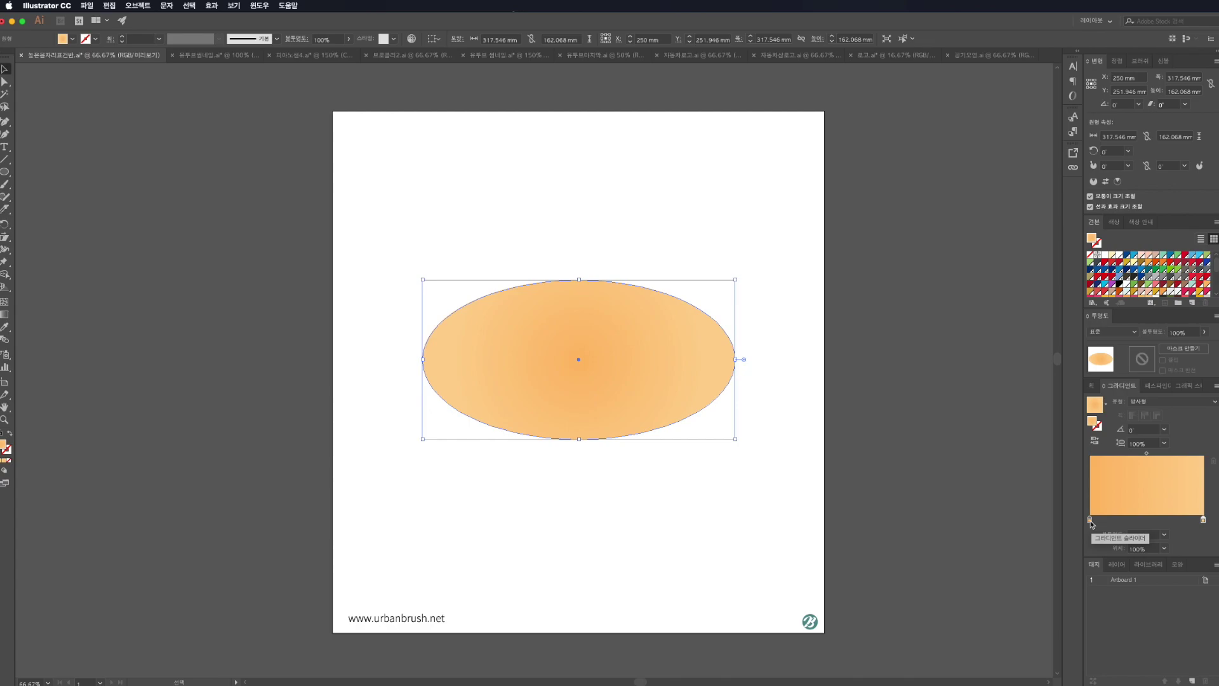
Step: Move the left gradient stop to about 64.72% and colour it deep orange FF9500
left_click_drag(1090, 520, 1189, 524)
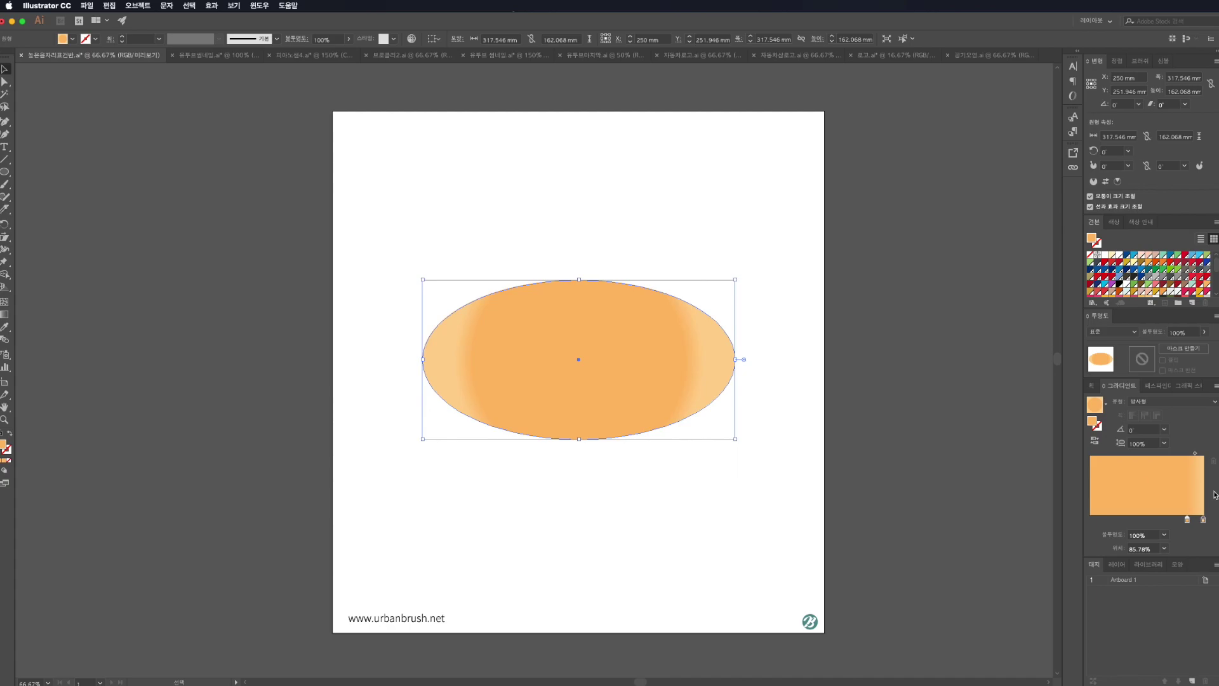
double_click(1187, 520)
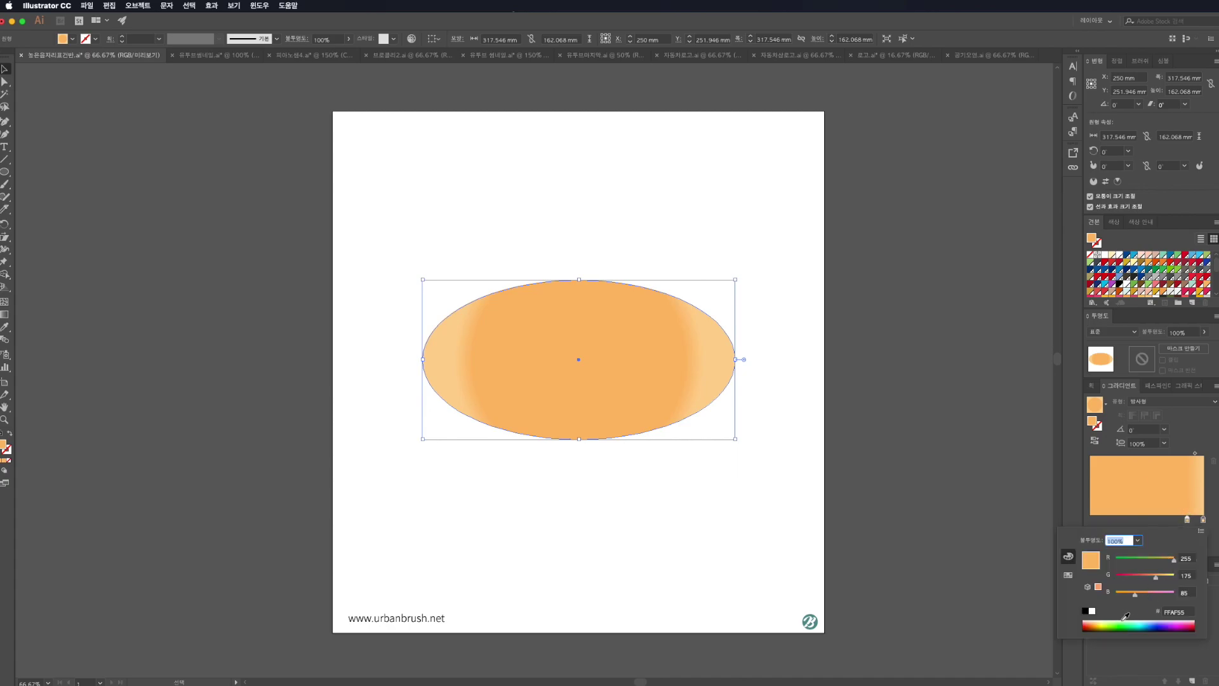
left_click(1096, 623)
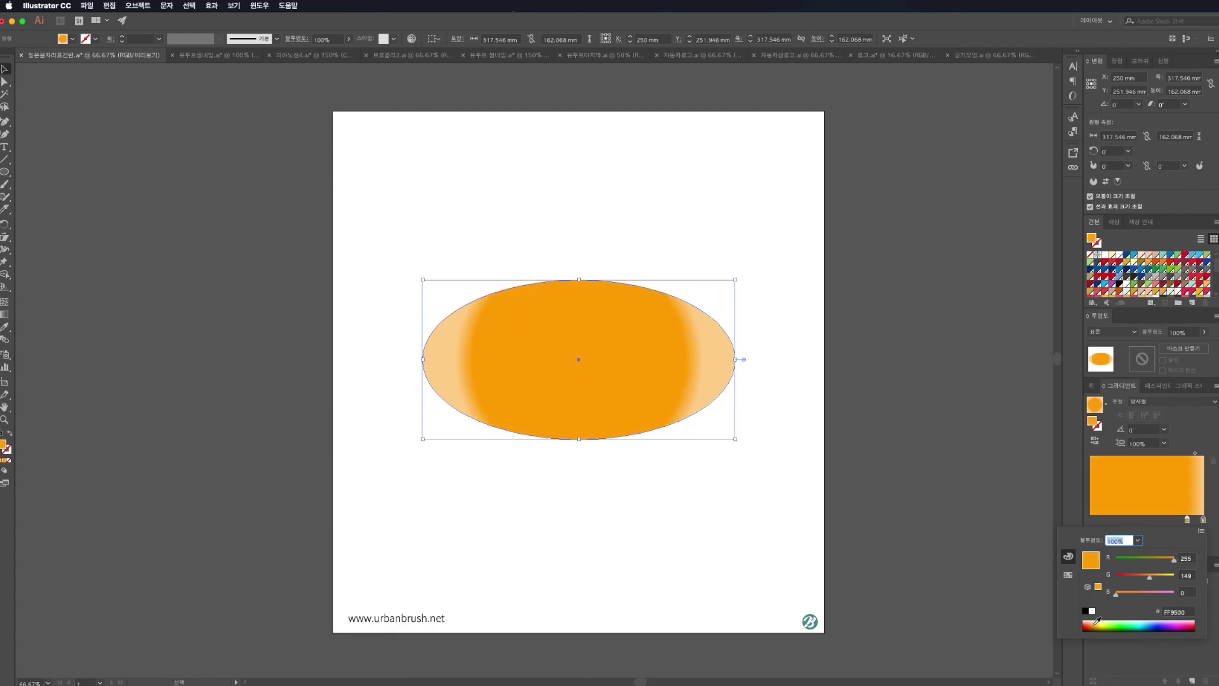
left_click(778, 489)
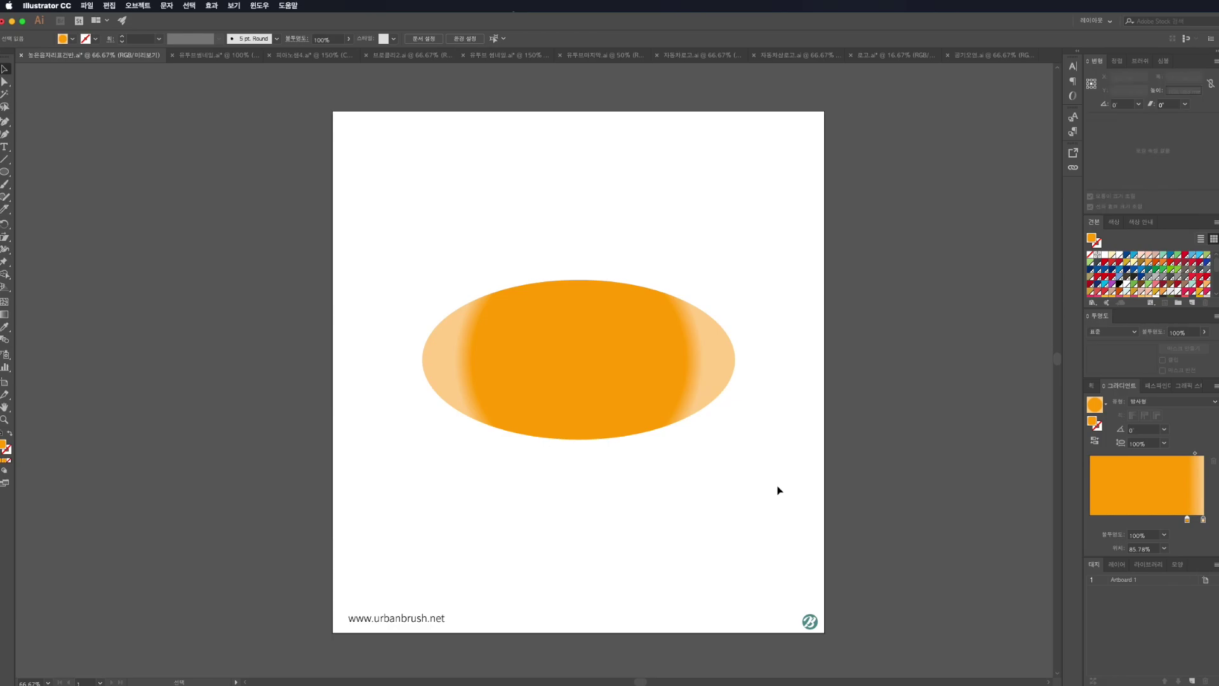
Step: Flatten the radial gradient to the ellipse's edges and shift its centre upward
left_click(568, 410)
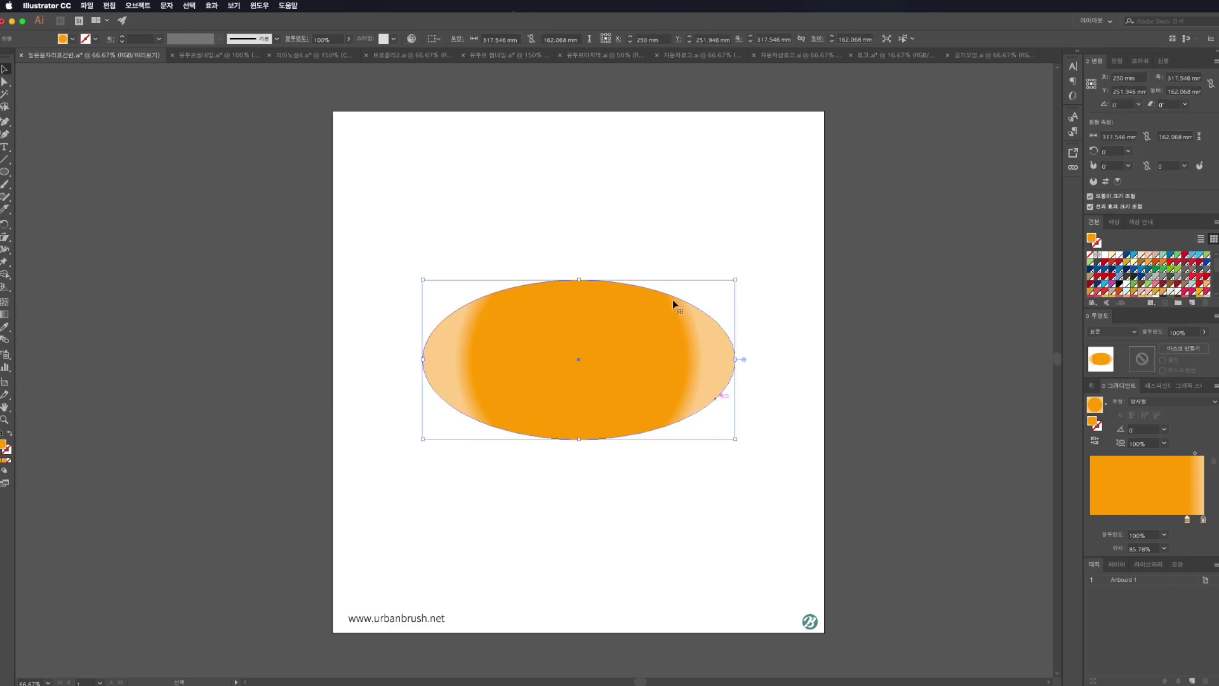
left_click(5, 314)
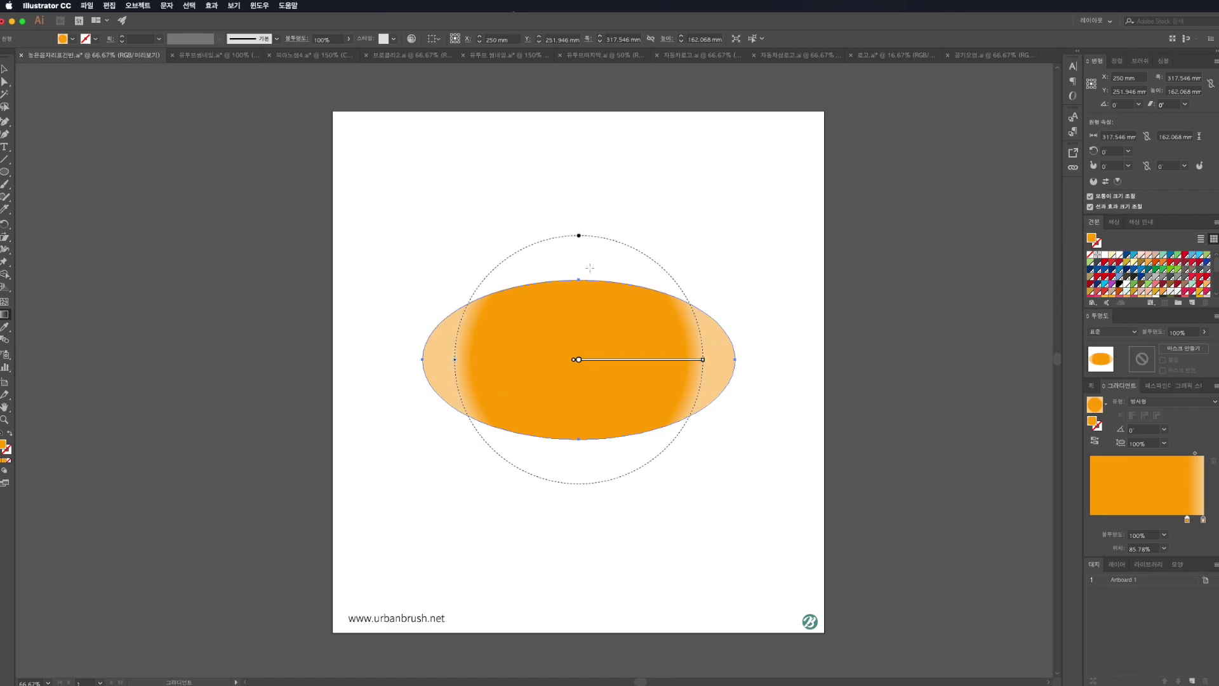
mouse_move(638, 359)
left_click_drag(579, 238, 581, 287)
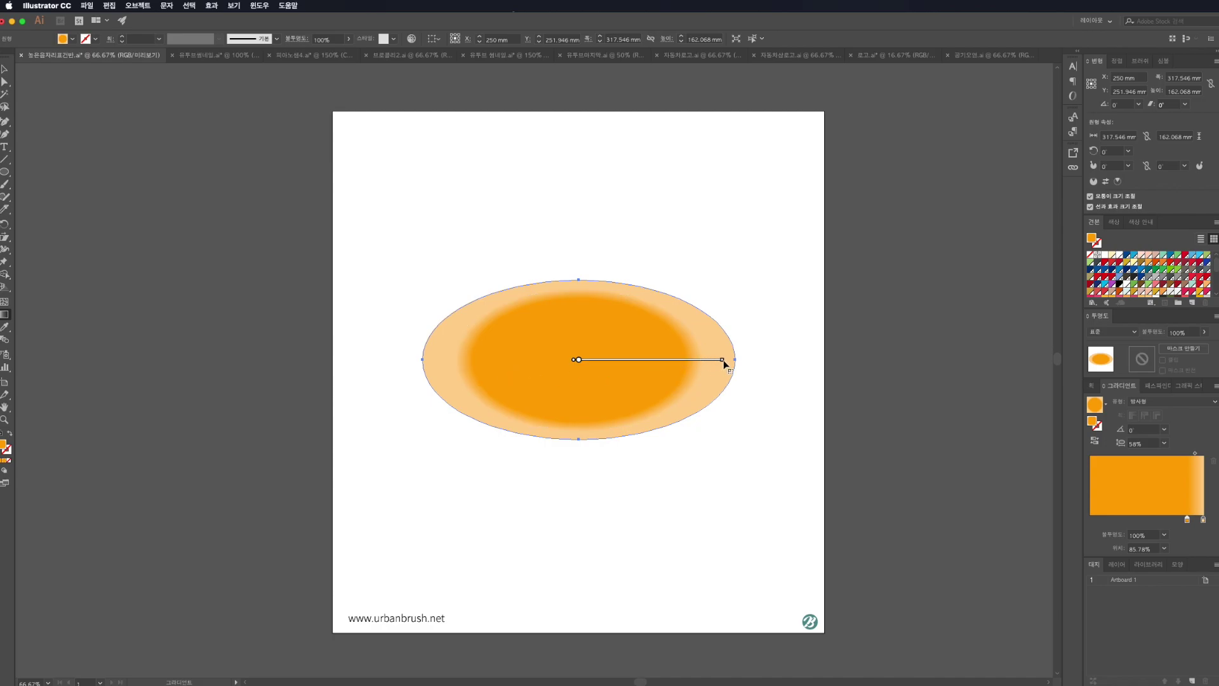
left_click_drag(703, 362, 726, 364)
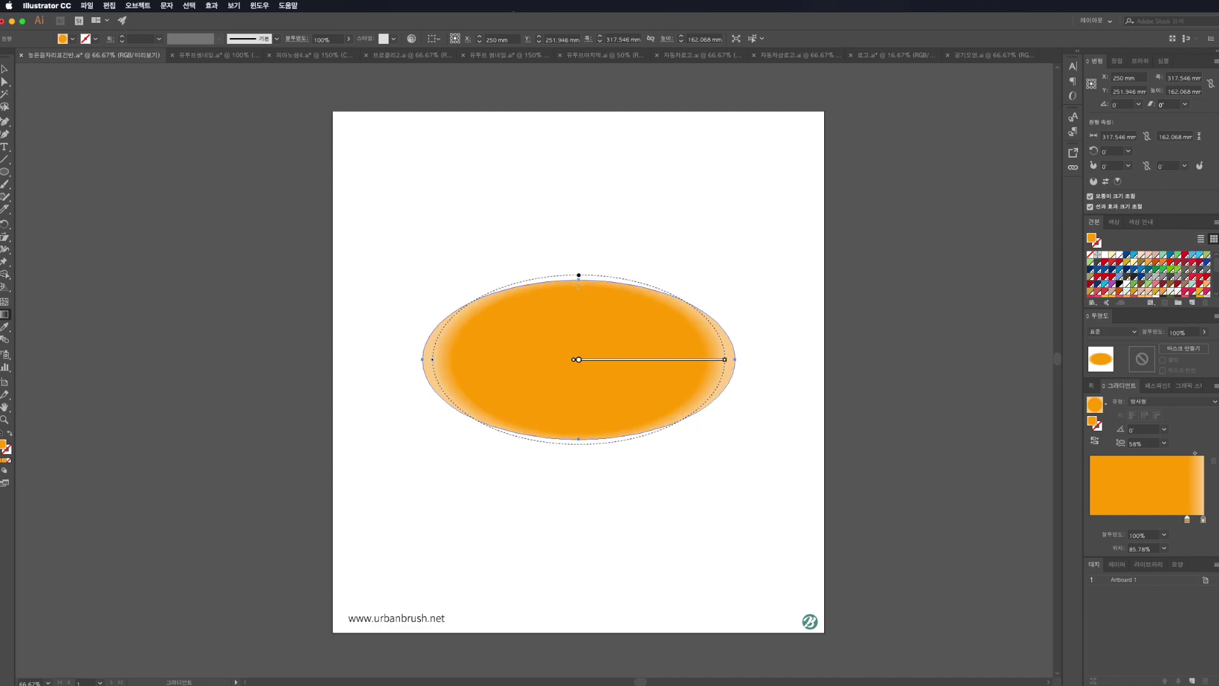
mouse_move(579, 282)
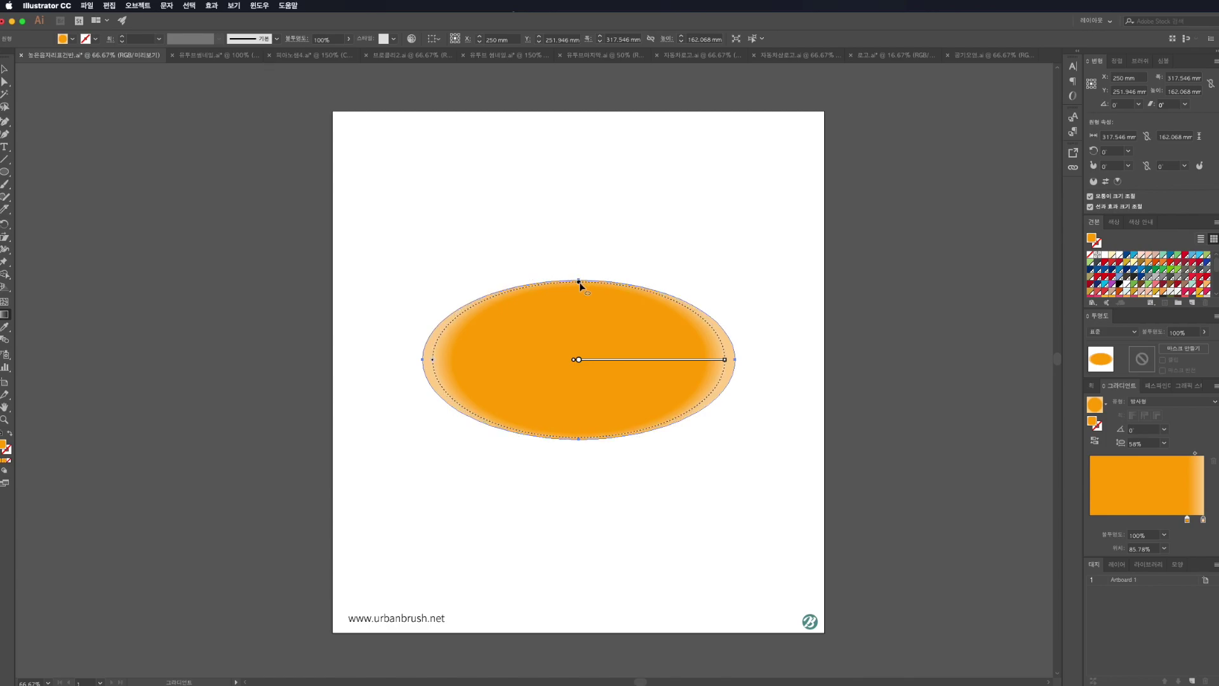
left_click_drag(579, 277, 579, 281)
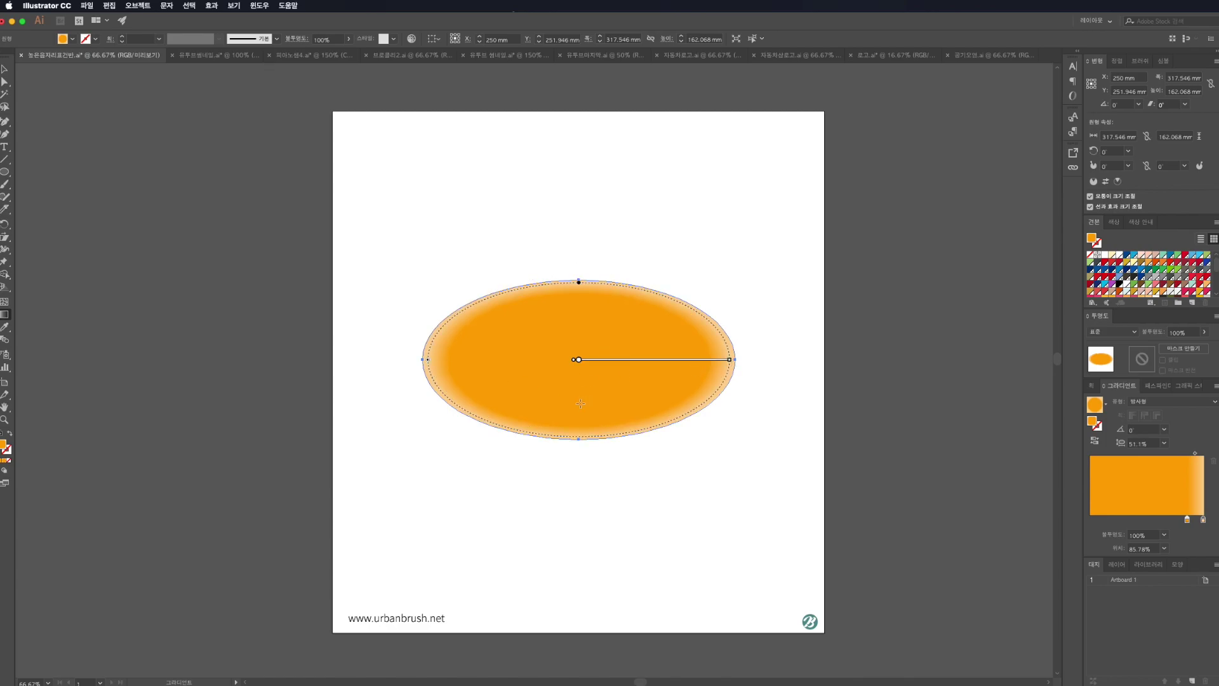
left_click_drag(578, 360, 578, 349)
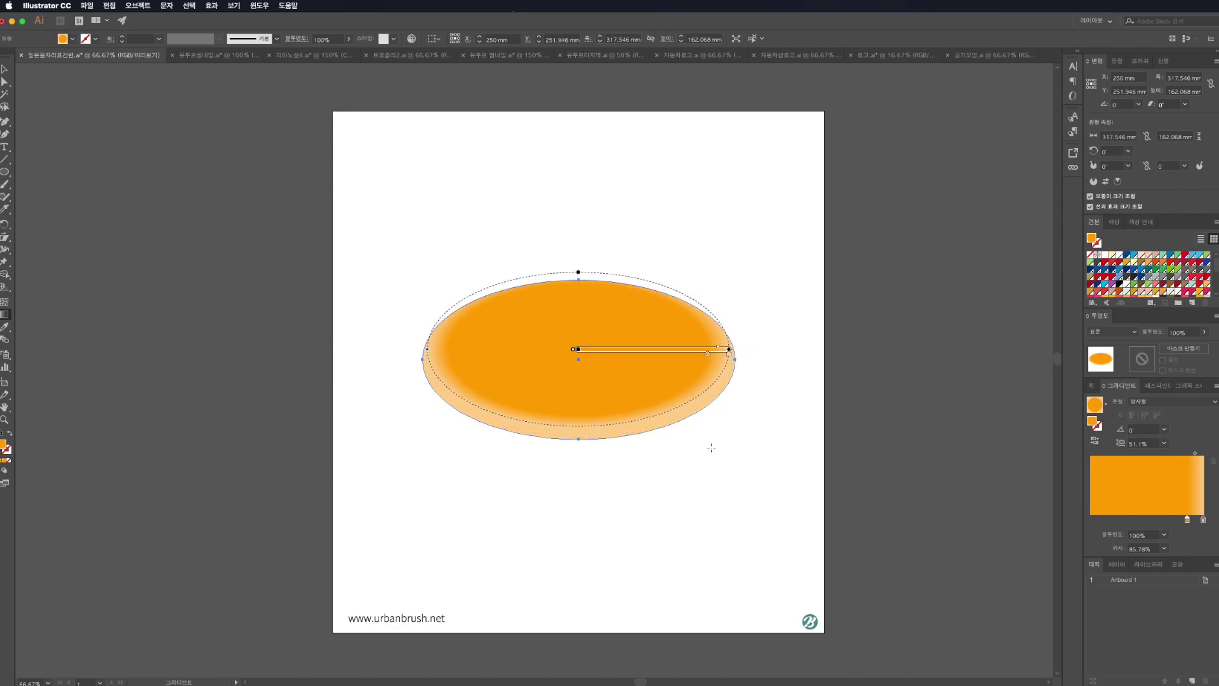
key("v")
left_click(704, 480)
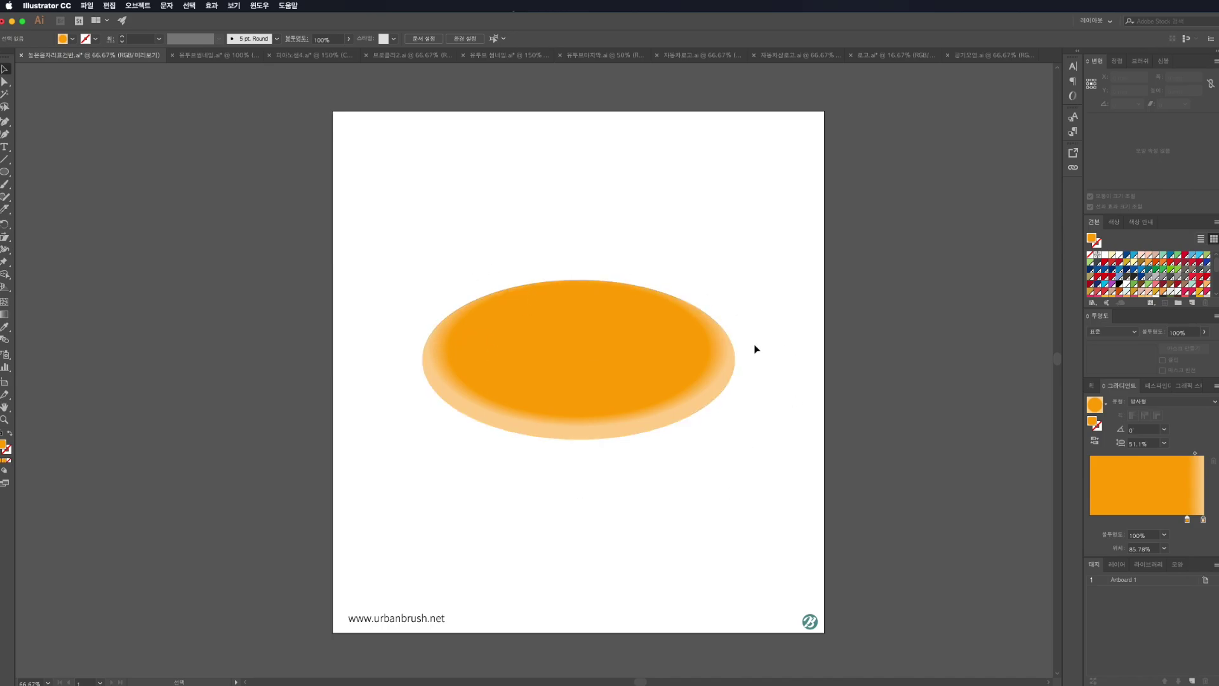
Step: Move the pancake over the artboard's left edge and paste a duplicate on the right
left_click_drag(572, 326, 239, 308)
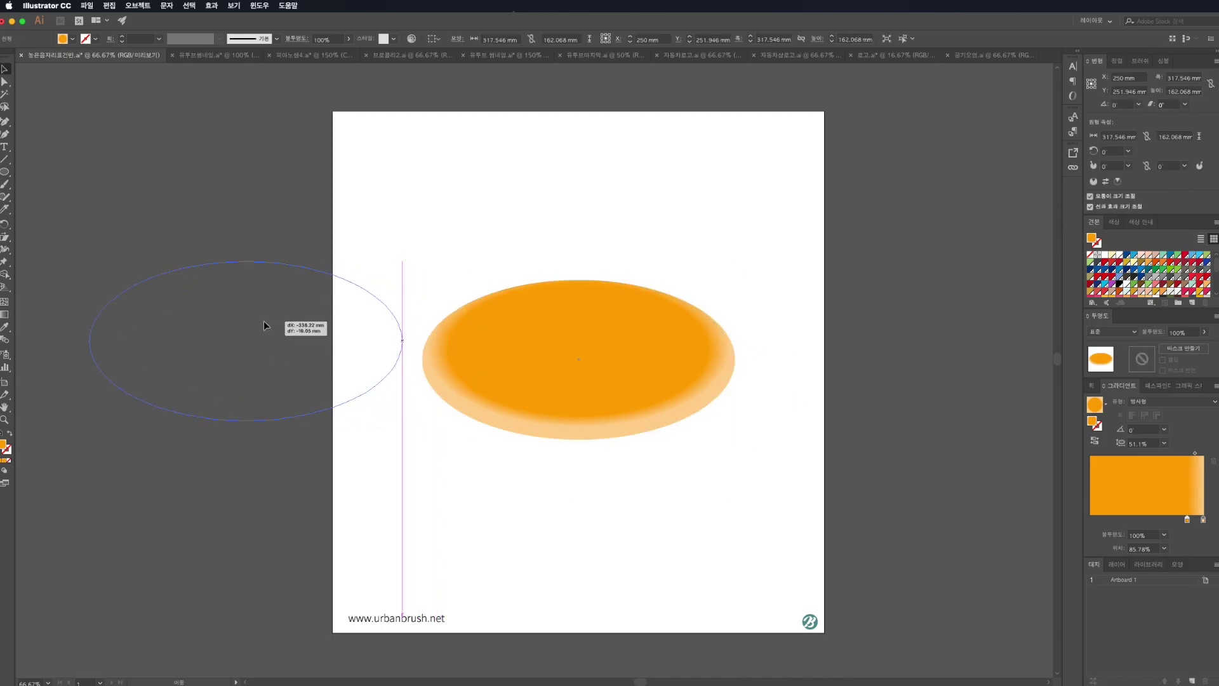
key("a")
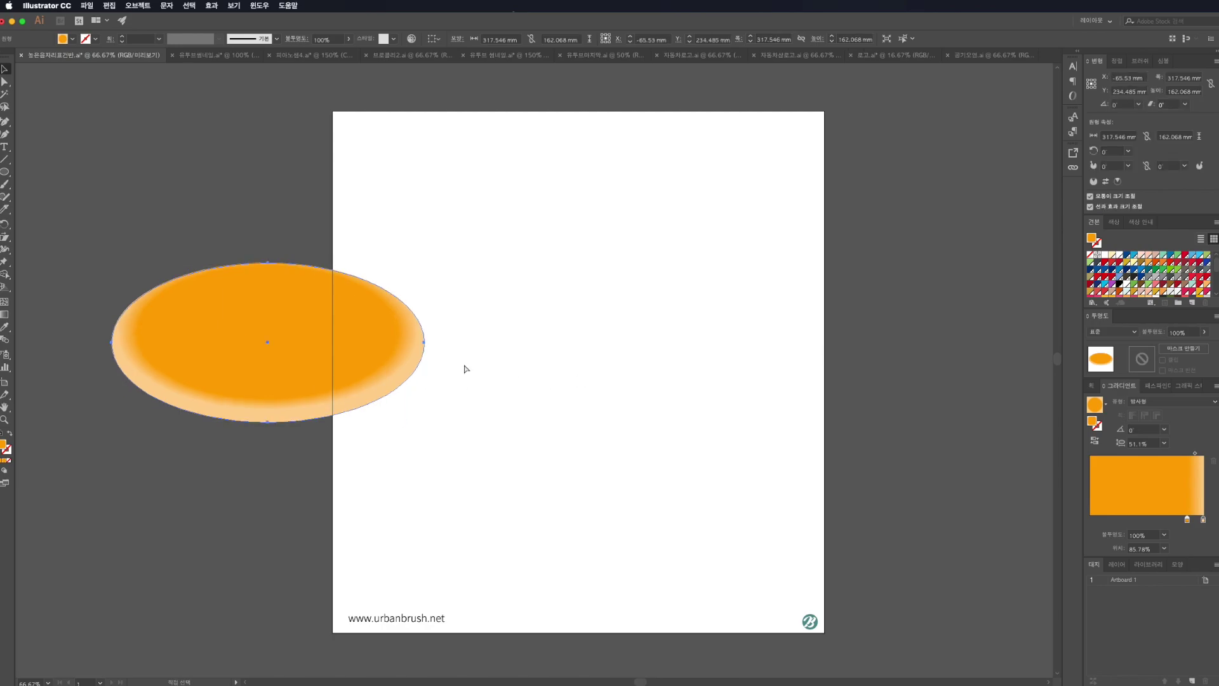
key("ctrl+v")
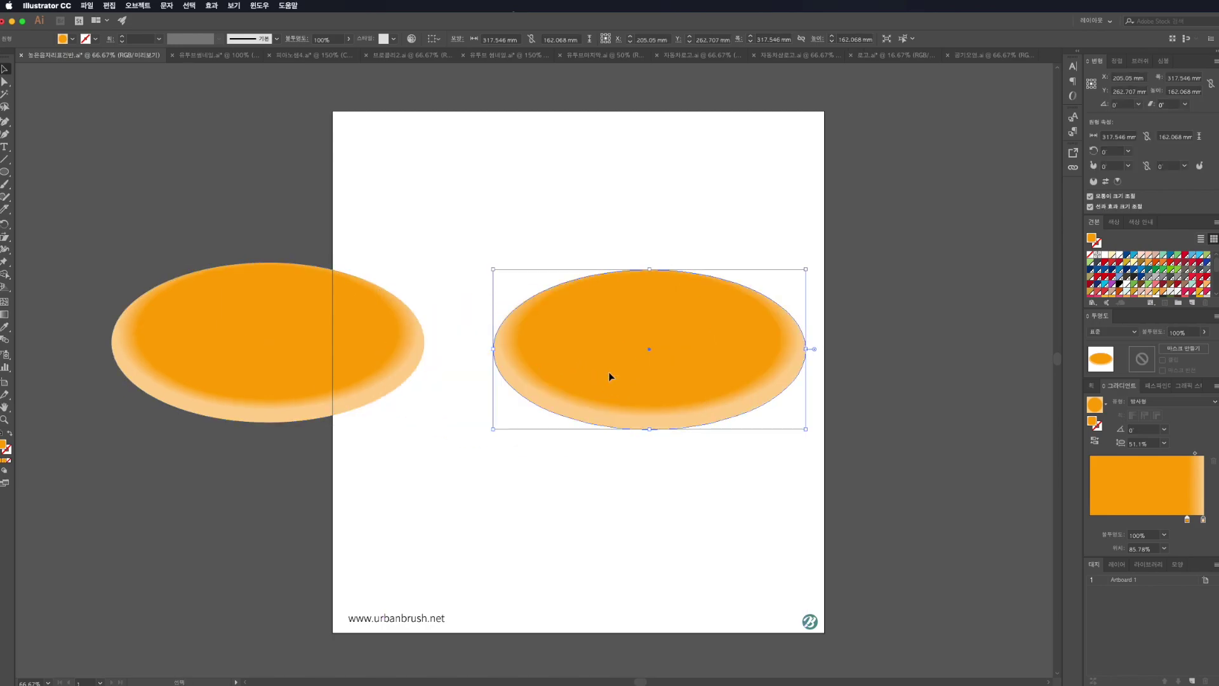
mouse_move(608, 371)
left_mouse_down()
mouse_move(583, 372)
mouse_move(592, 388)
left_mouse_up()
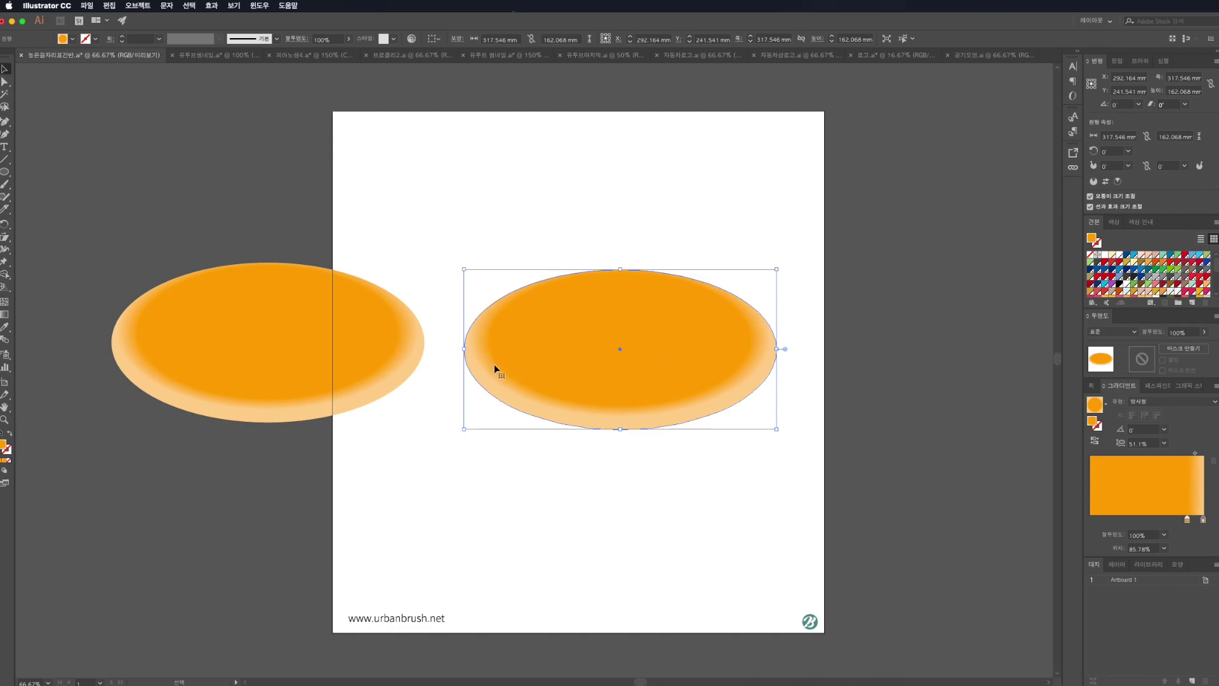
left_click(546, 464)
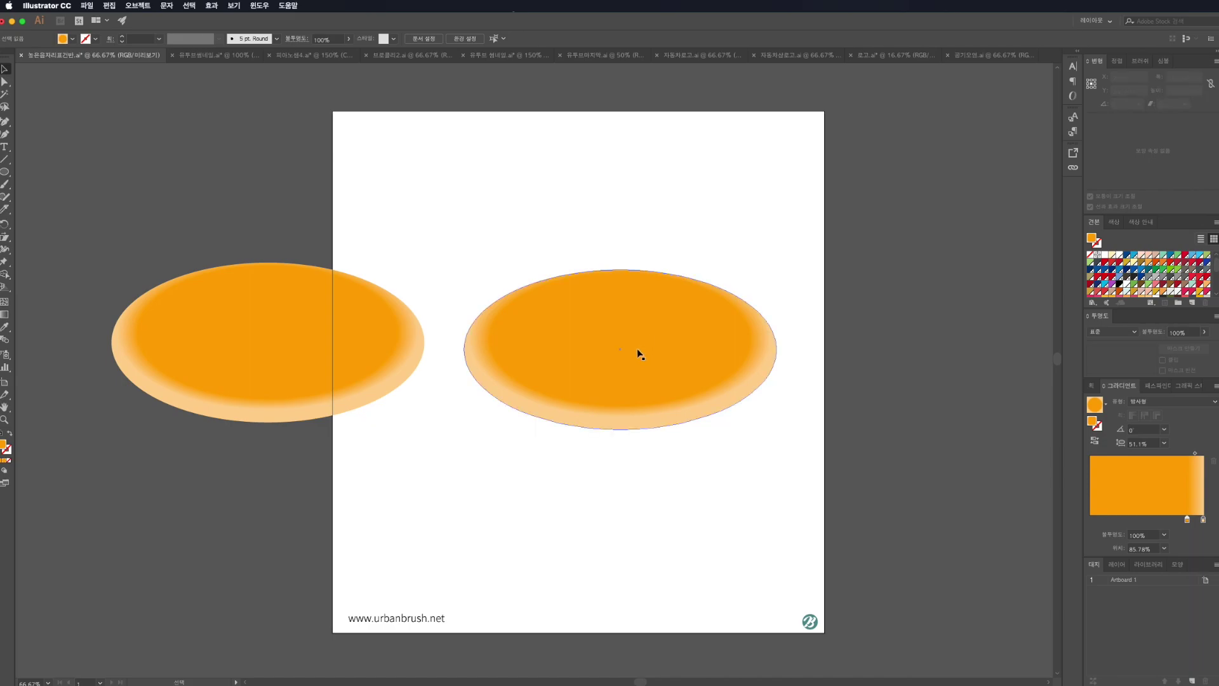
Step: Raise the right pancake toward the page top and drag a copy lower down
left_click_drag(639, 354, 622, 261)
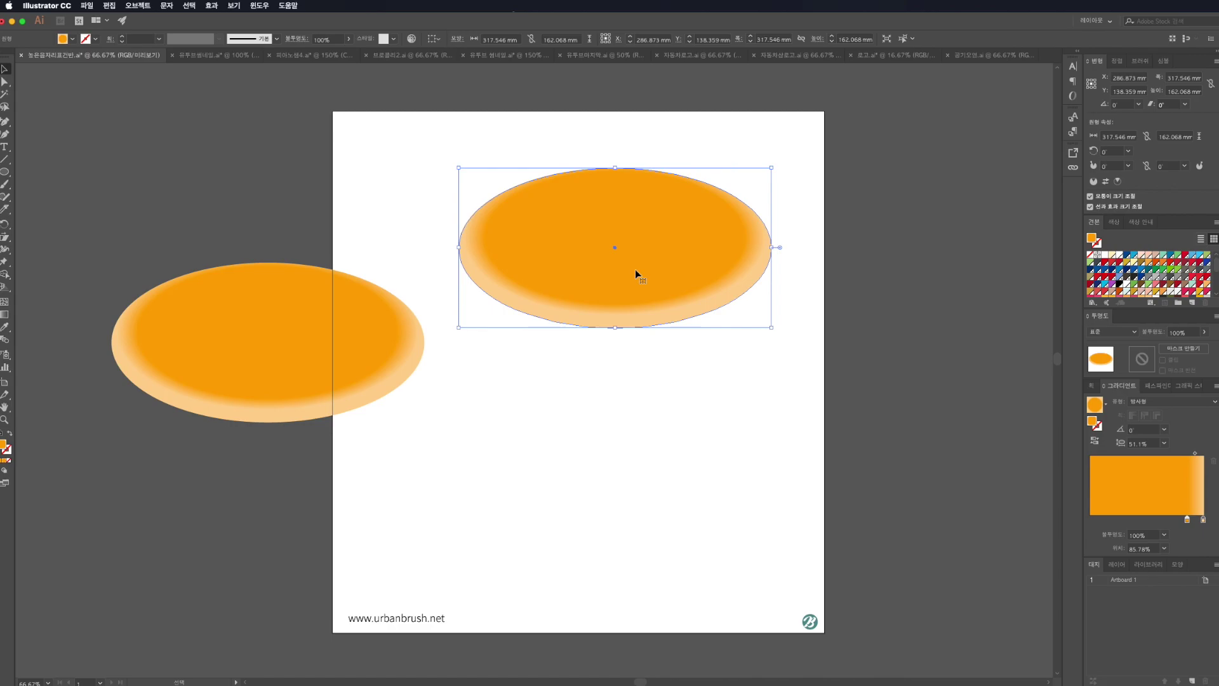
left_click_drag(637, 283, 645, 543)
left_click(727, 354)
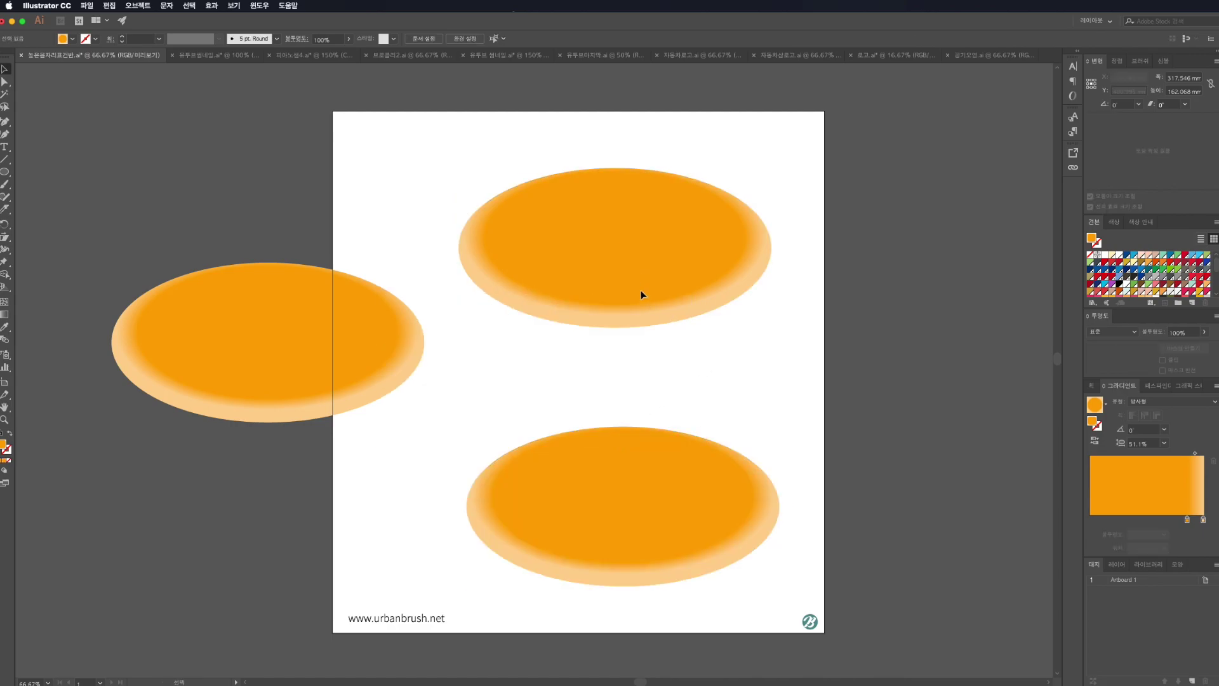
left_click(642, 292)
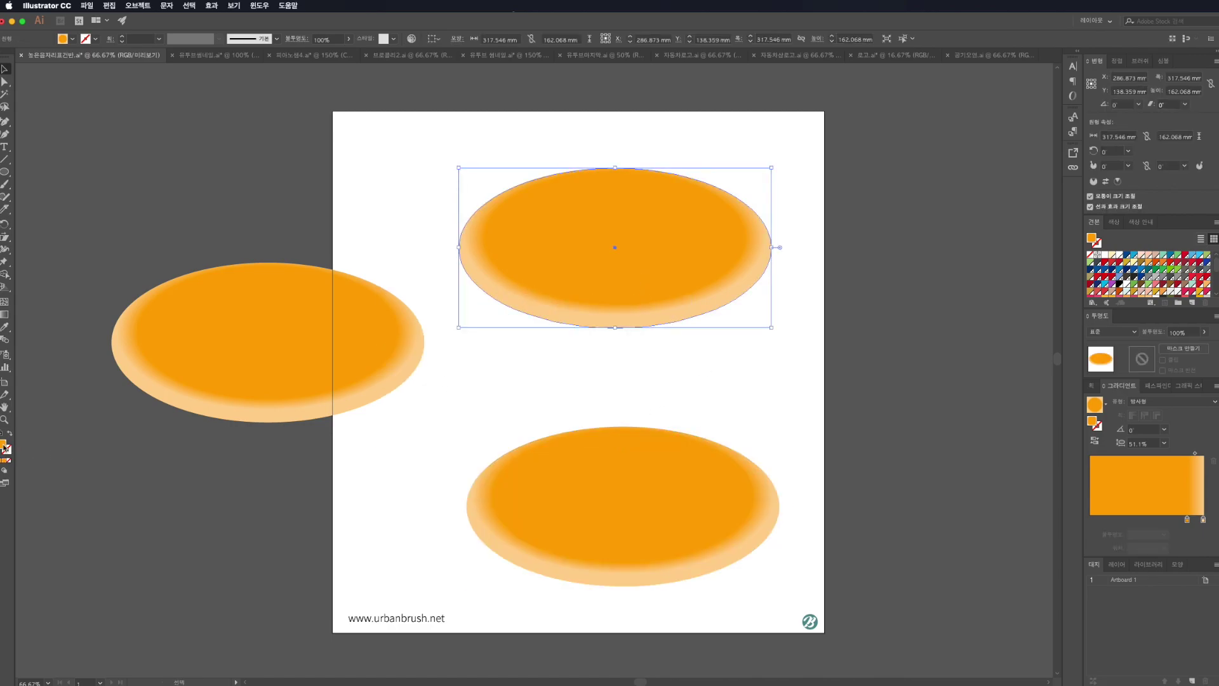
Step: Fill the top ellipse with a solid tan, e5ae4a
double_click(4, 447)
left_click(959, 433)
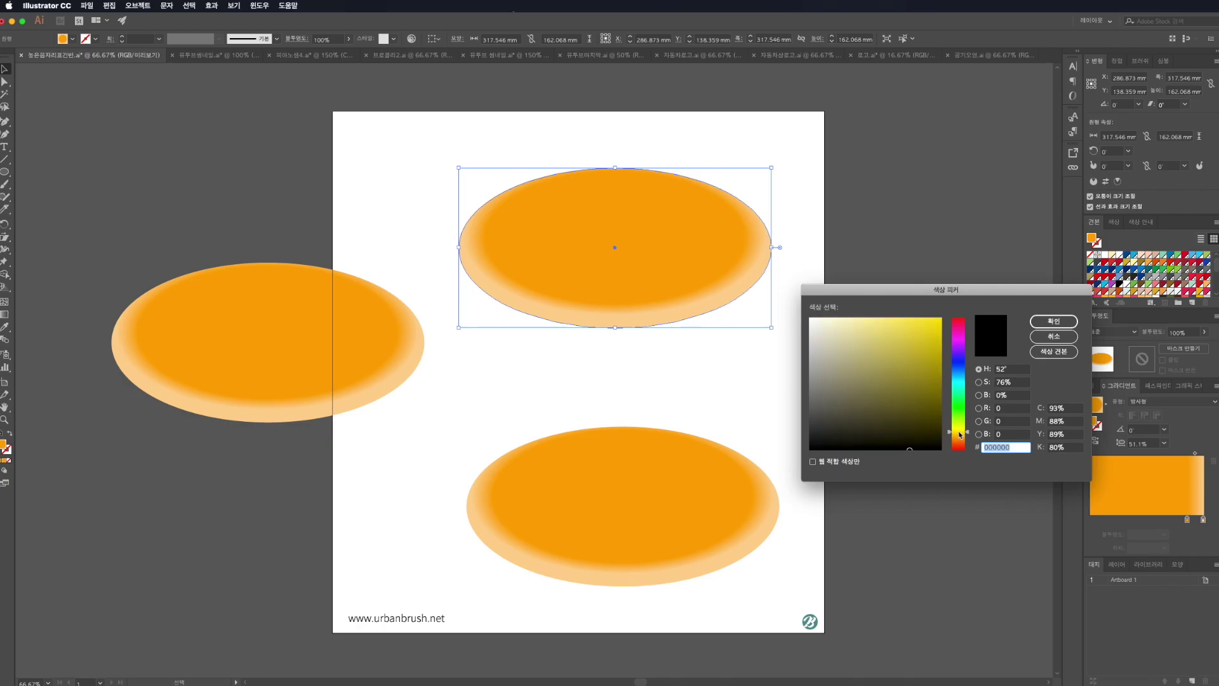
left_click(958, 434)
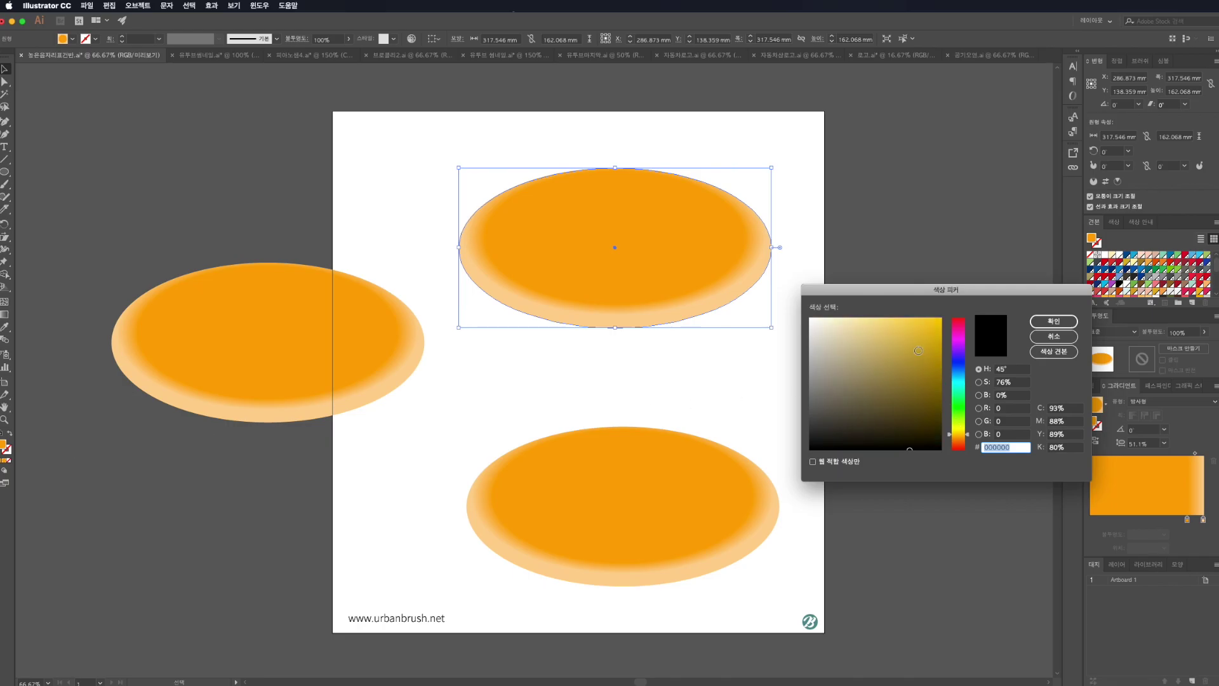
left_click(960, 436)
type("e5ae4a")
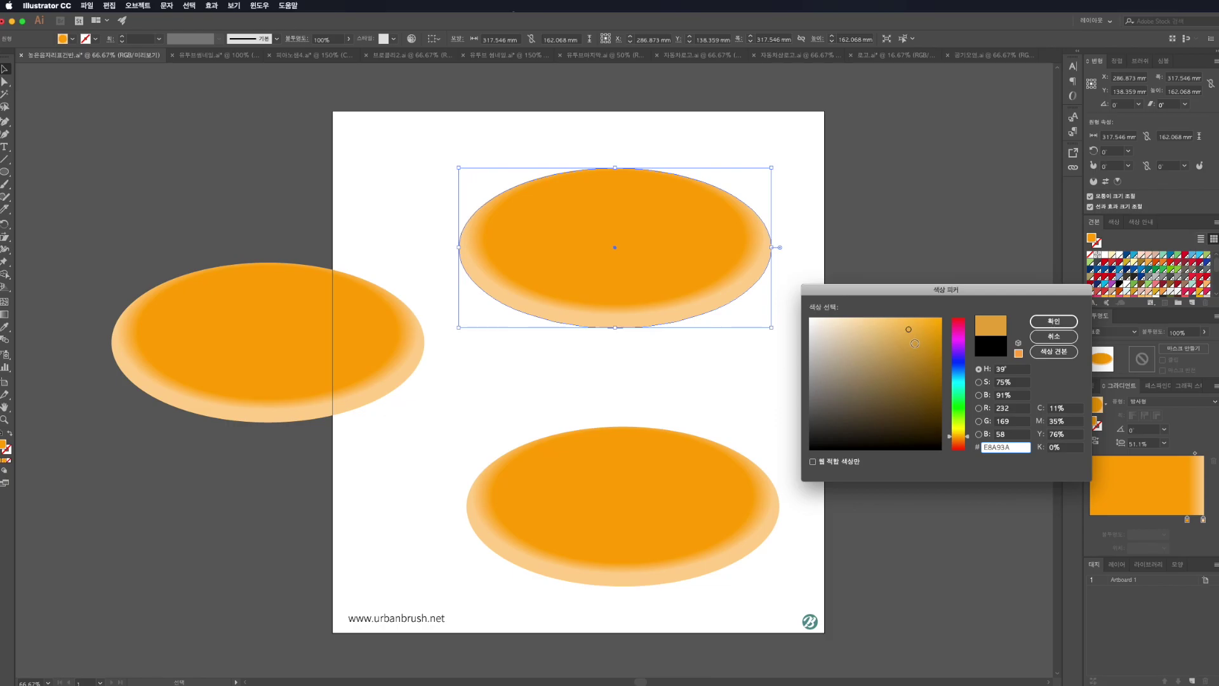
left_click(1035, 322)
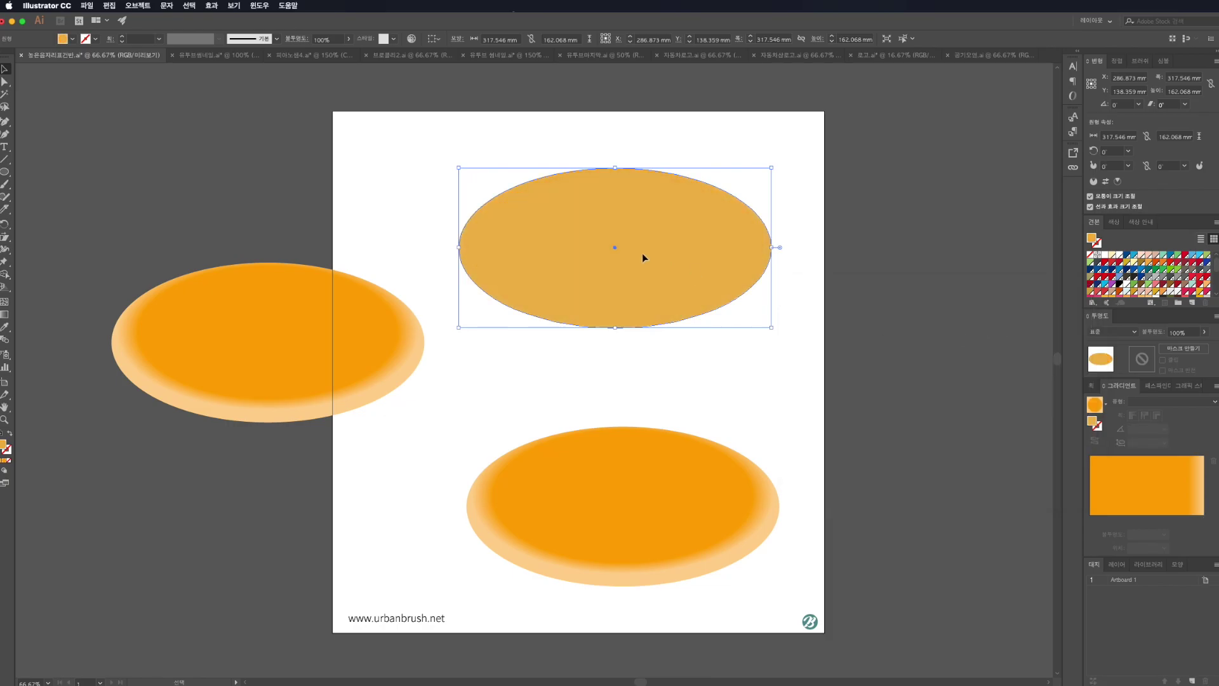
Step: Eyedrop the tan onto the bottom ellipse and lighten it to a light tan
left_click_drag(984, 536, 580, 519)
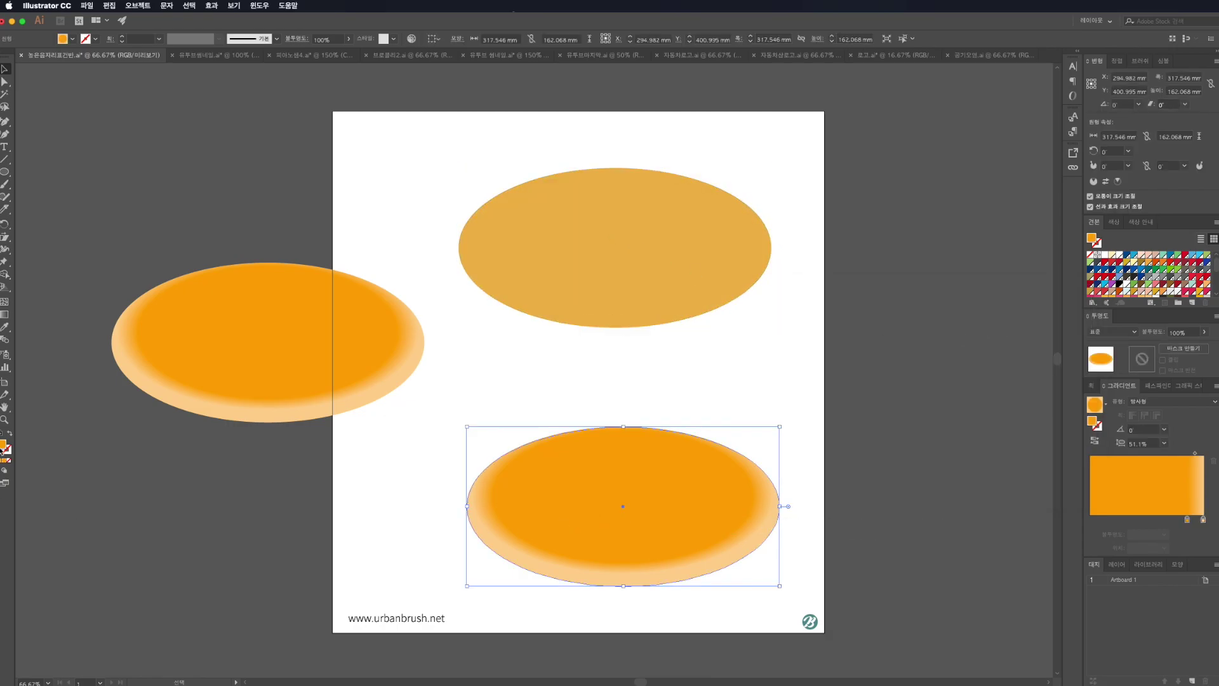
double_click(4, 446)
key("Escape")
key("i")
left_click(614, 213)
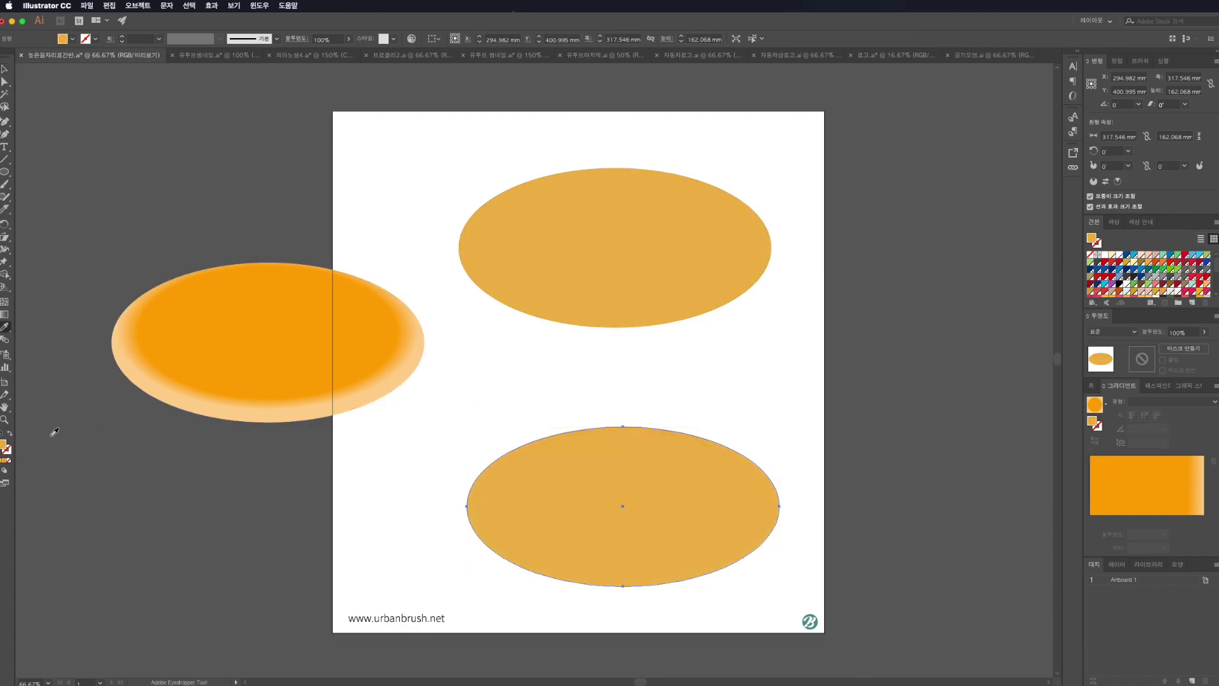
double_click(4, 448)
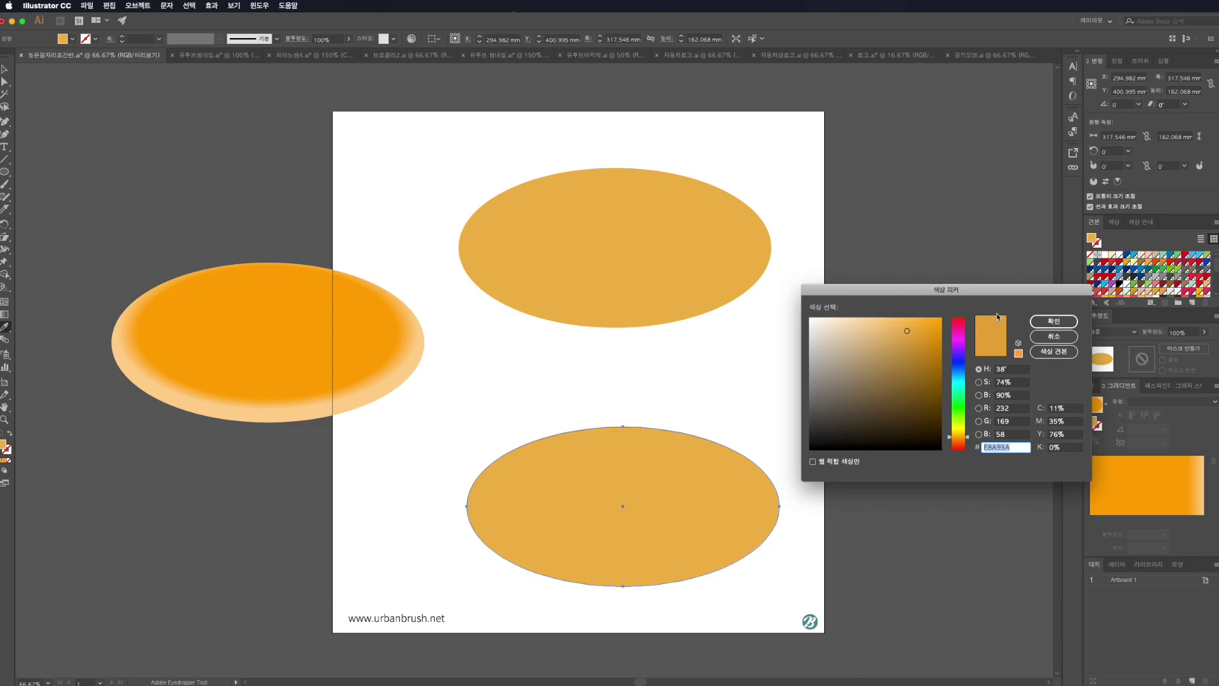
left_click(873, 322)
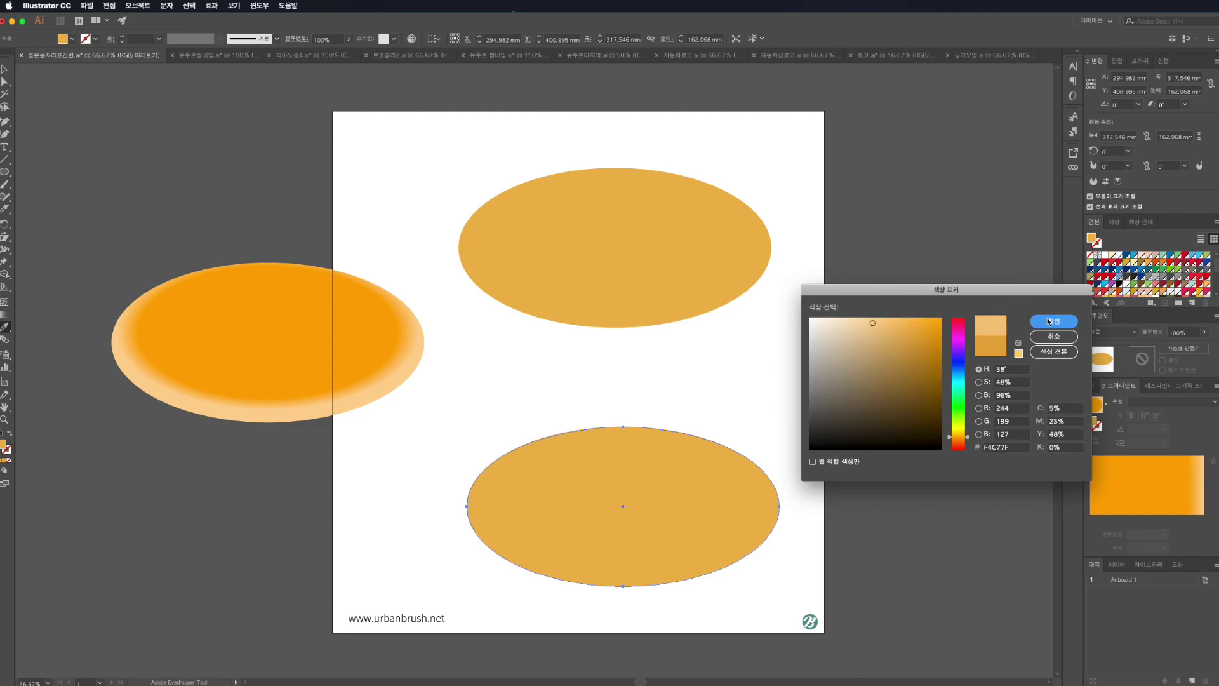
left_click(1053, 320)
left_click(872, 367)
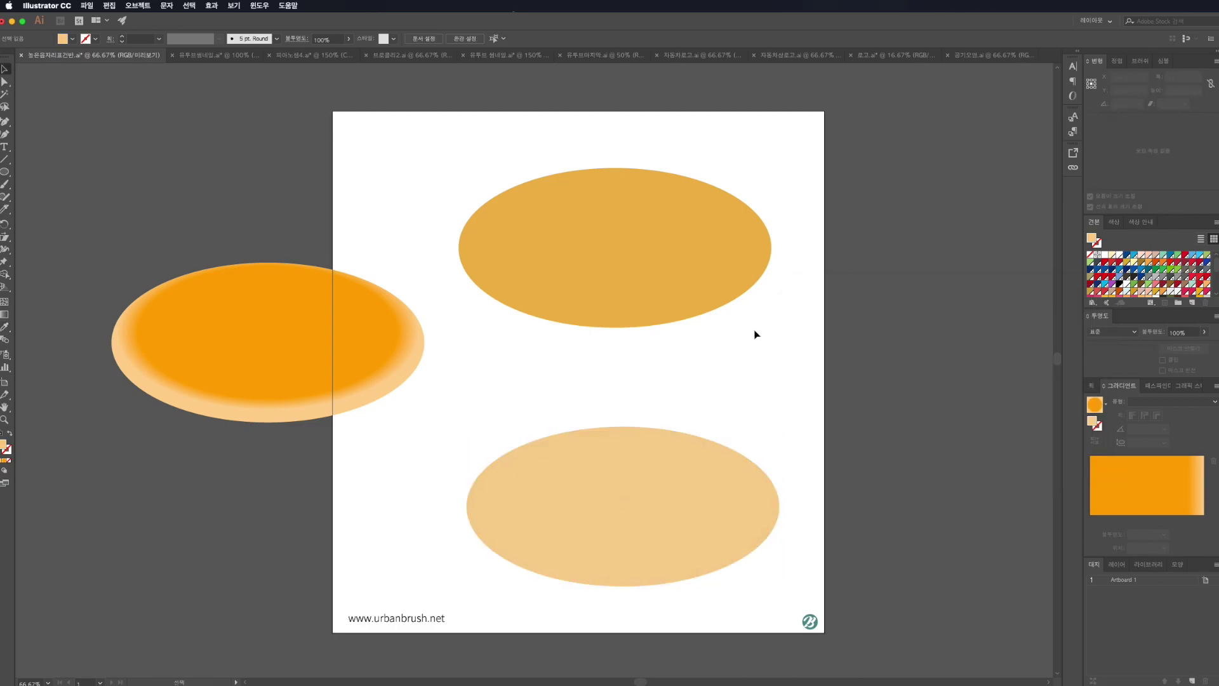
Step: Recolour the top ellipse a deeper golden orange, E09722
left_click(586, 269)
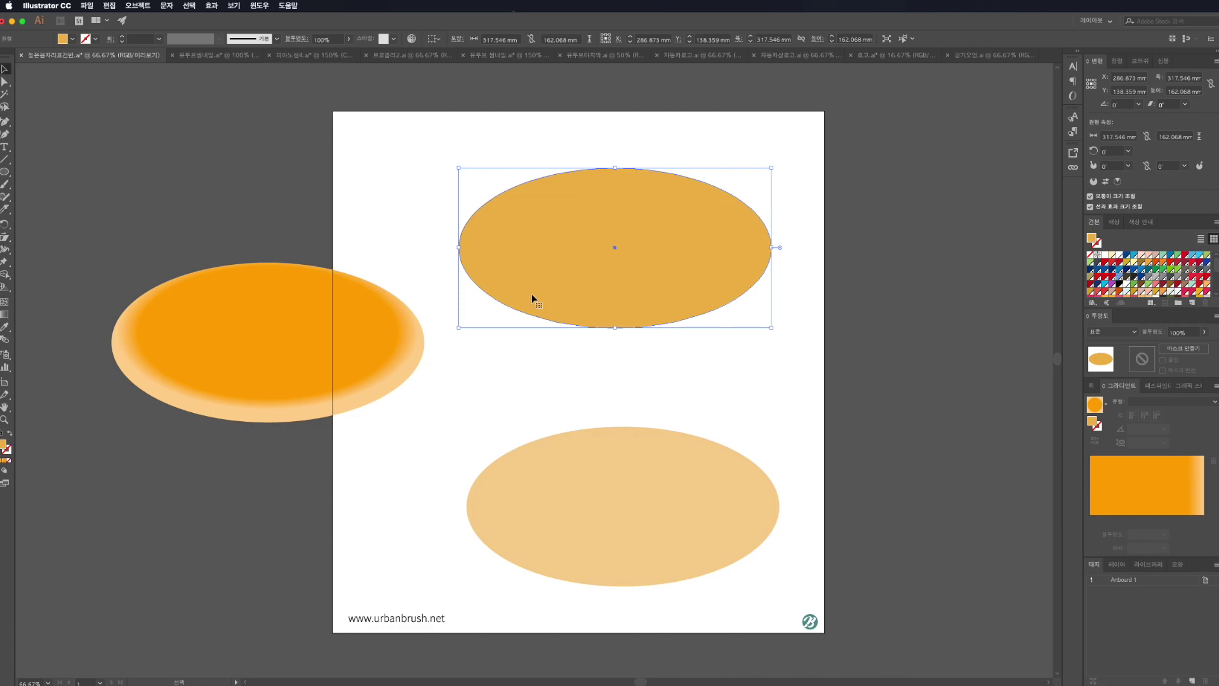
double_click(4, 448)
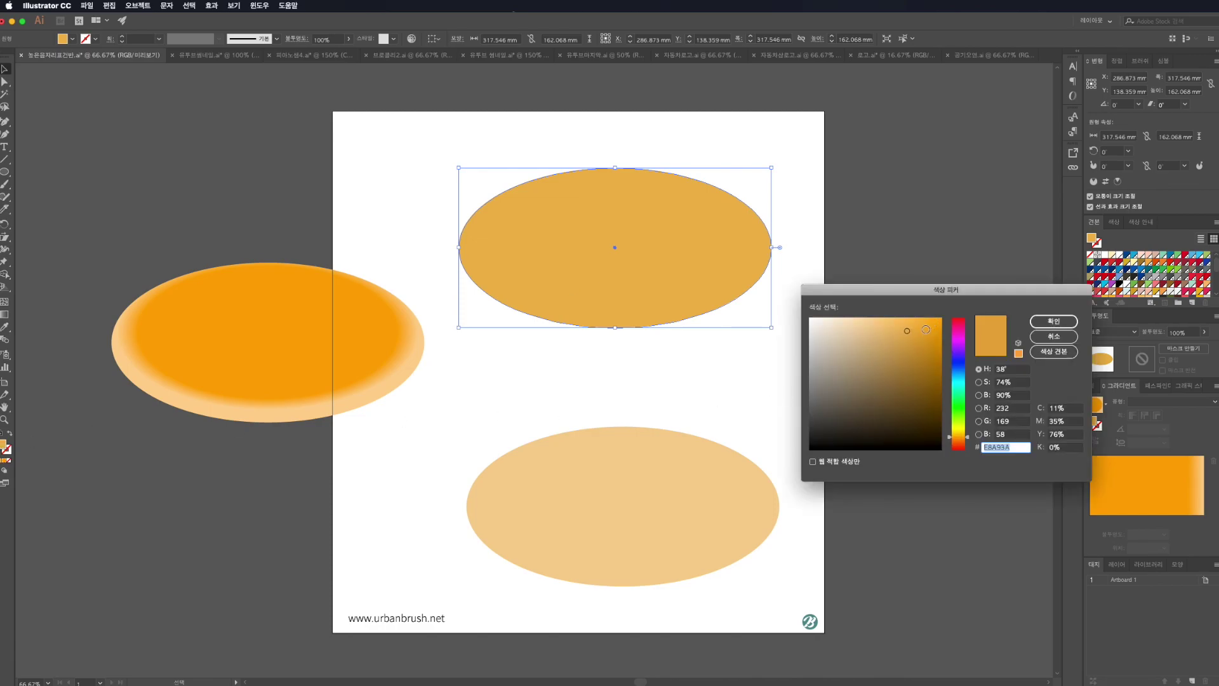
left_click(928, 327)
left_click(919, 332)
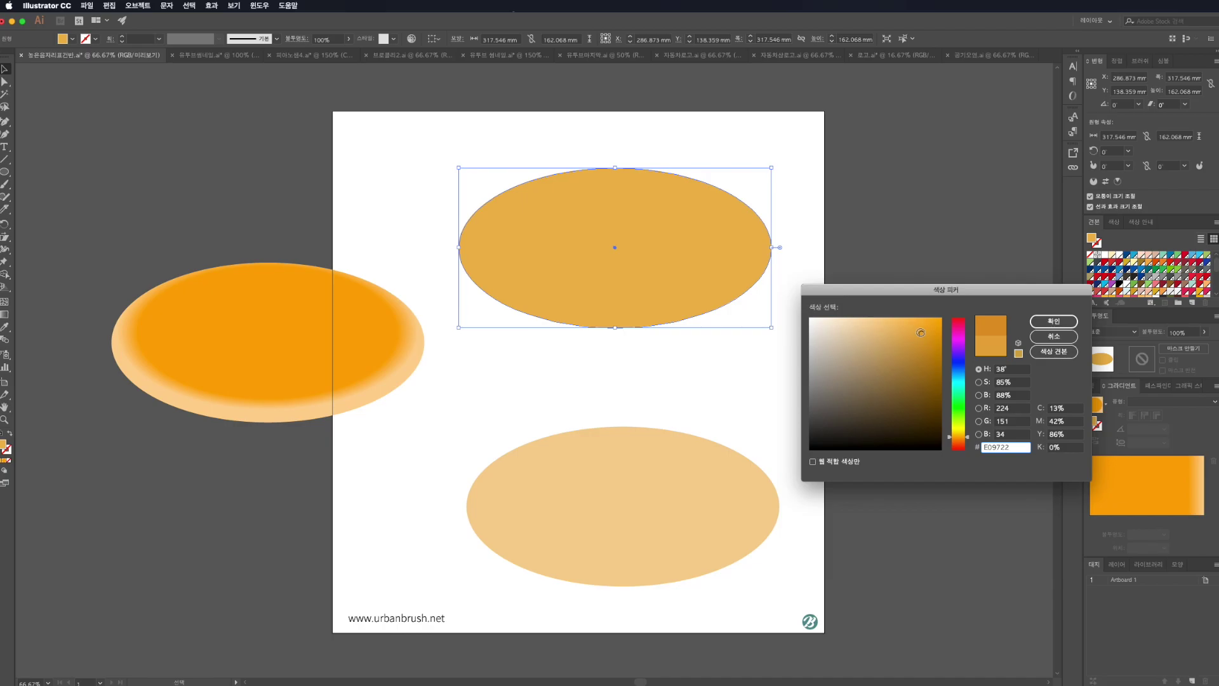
left_click(1049, 323)
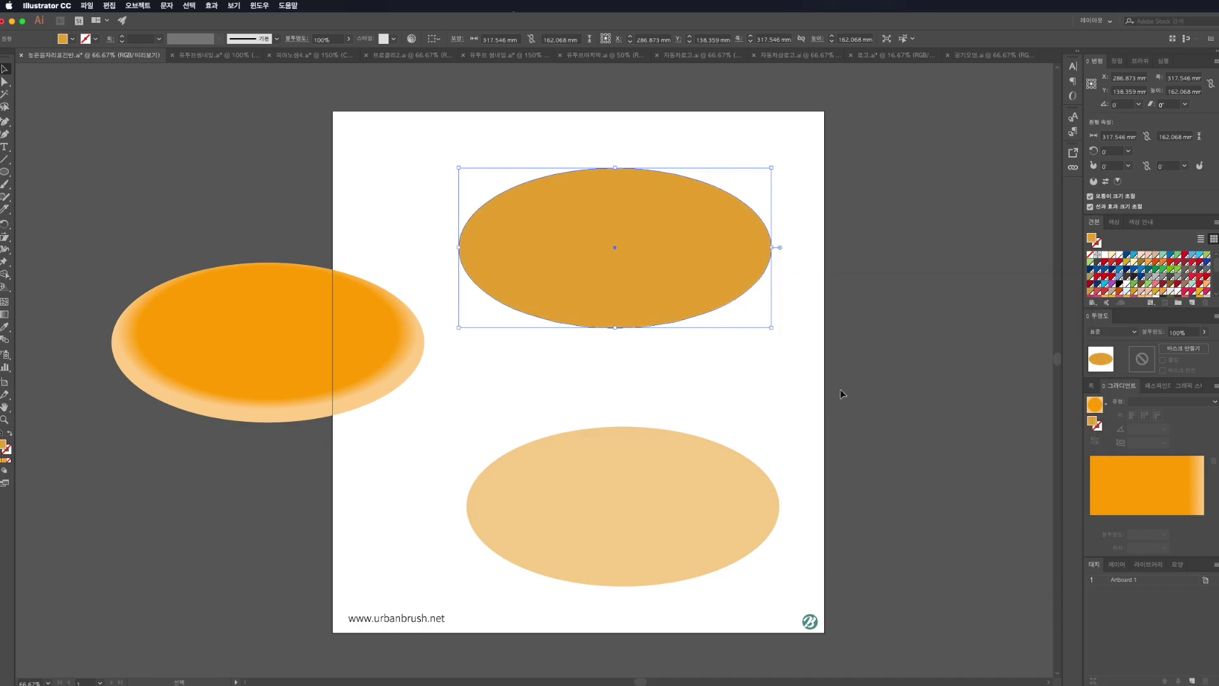
Step: Sample the orange onto the bottom ellipse and lighten it to pale peach F4C889
left_click(635, 484)
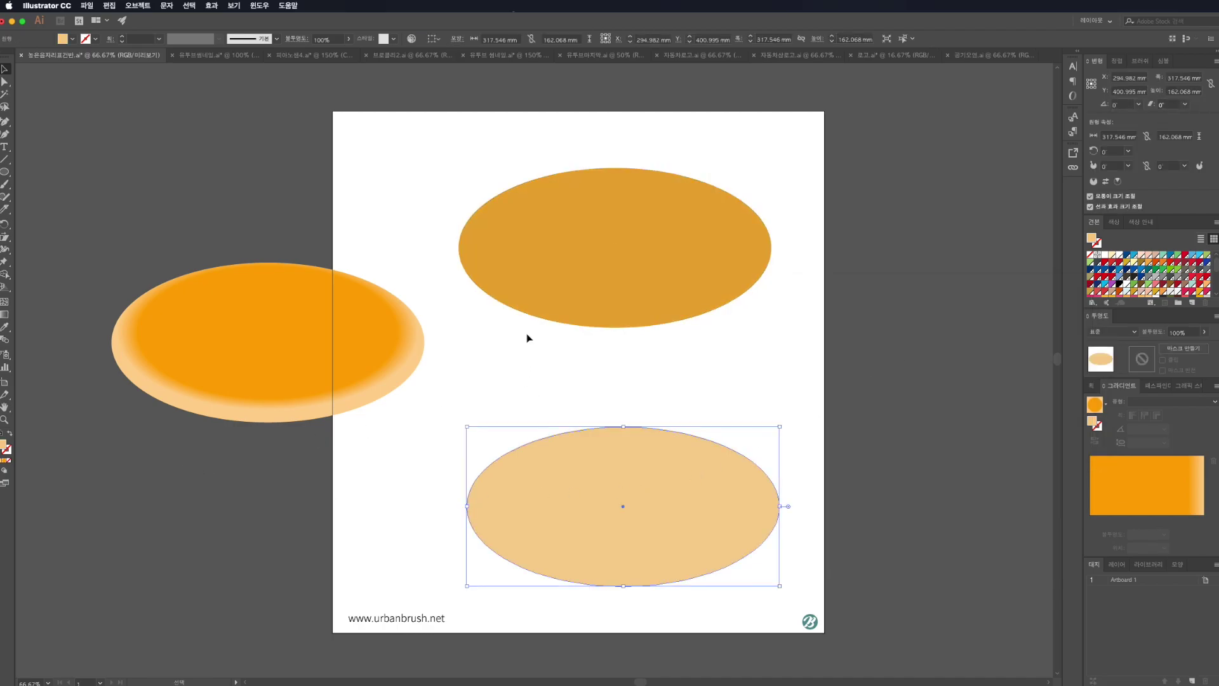
key("i")
left_click(561, 229)
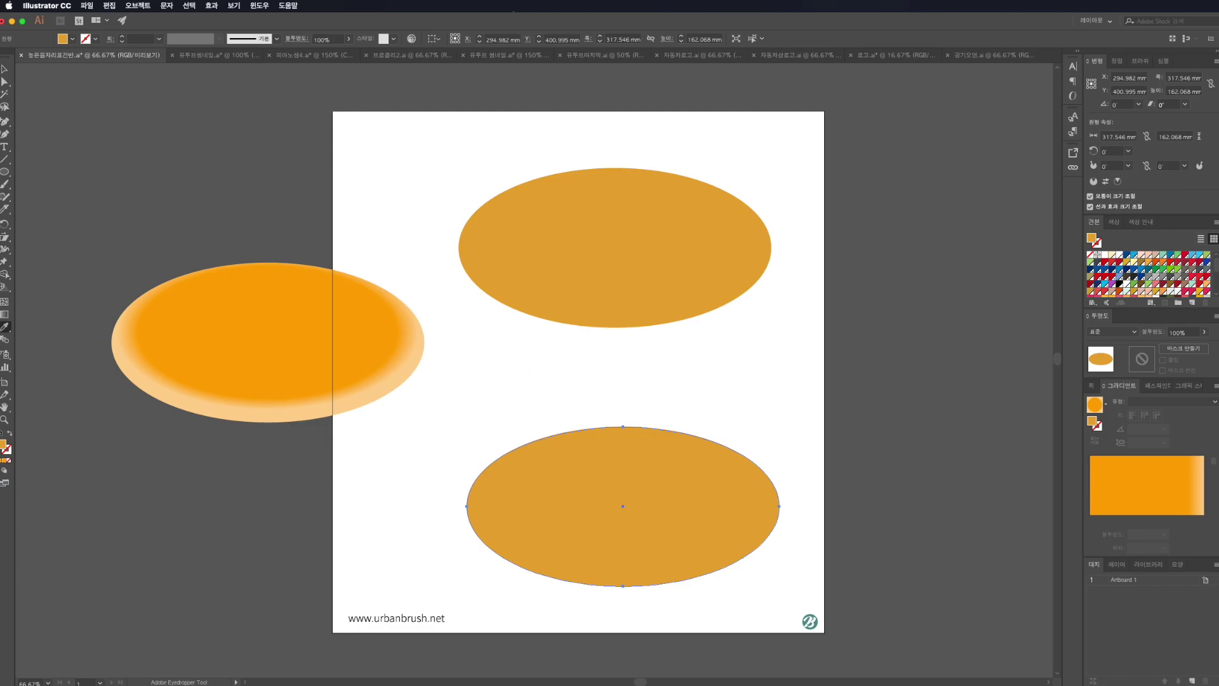
double_click(5, 445)
left_click(890, 326)
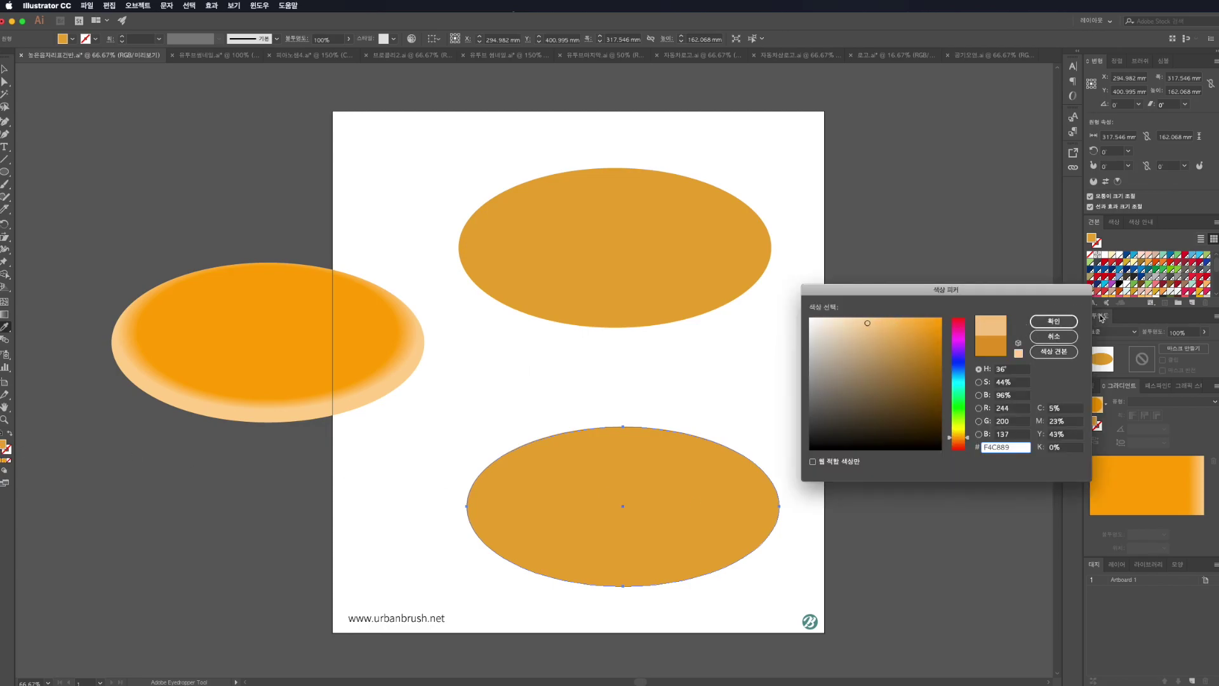
left_click(1053, 320)
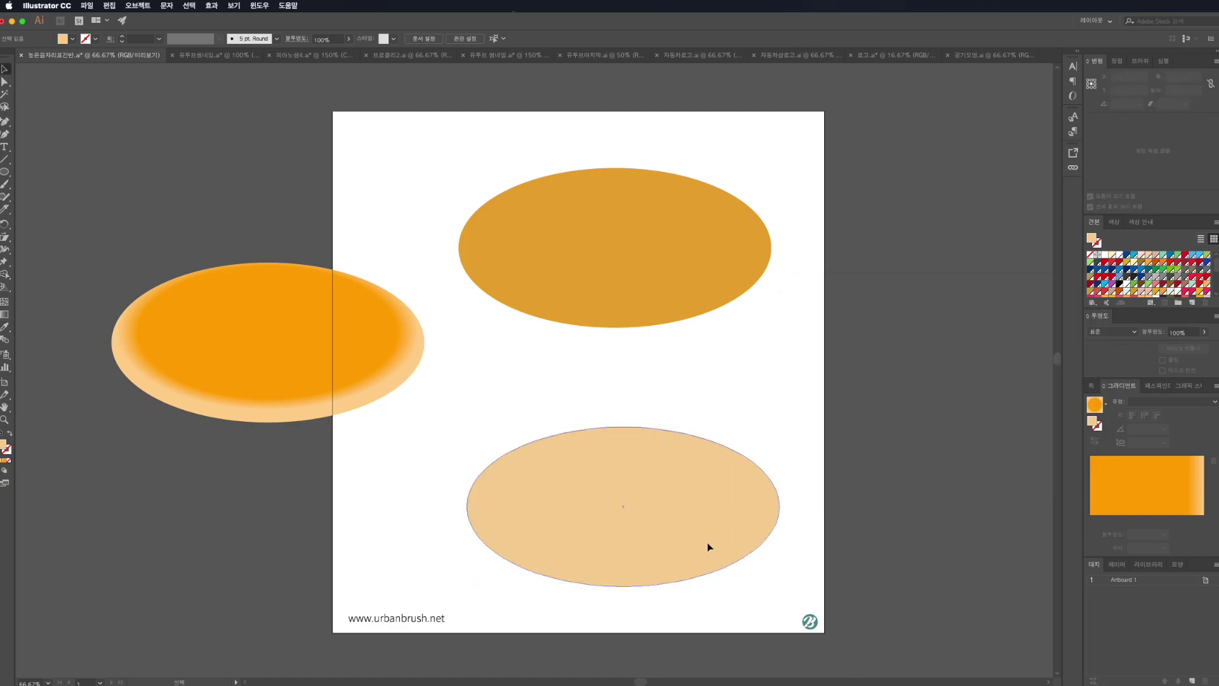
Step: Duplicate the peach ellipse slightly lower and Divide the overlapping pair with Pathfinder
left_click_drag(681, 493, 682, 433)
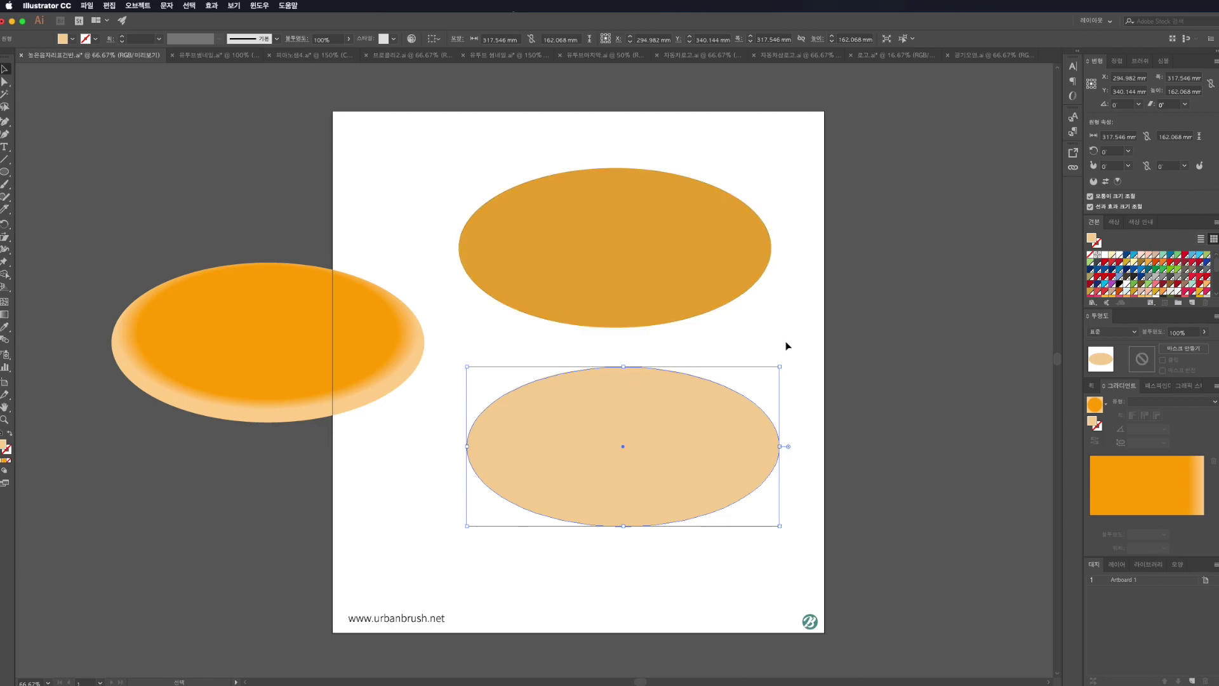
mouse_move(604, 457)
left_mouse_down()
mouse_move(600, 490)
mouse_move(571, 389)
mouse_move(647, 473)
left_mouse_up()
left_click(833, 584)
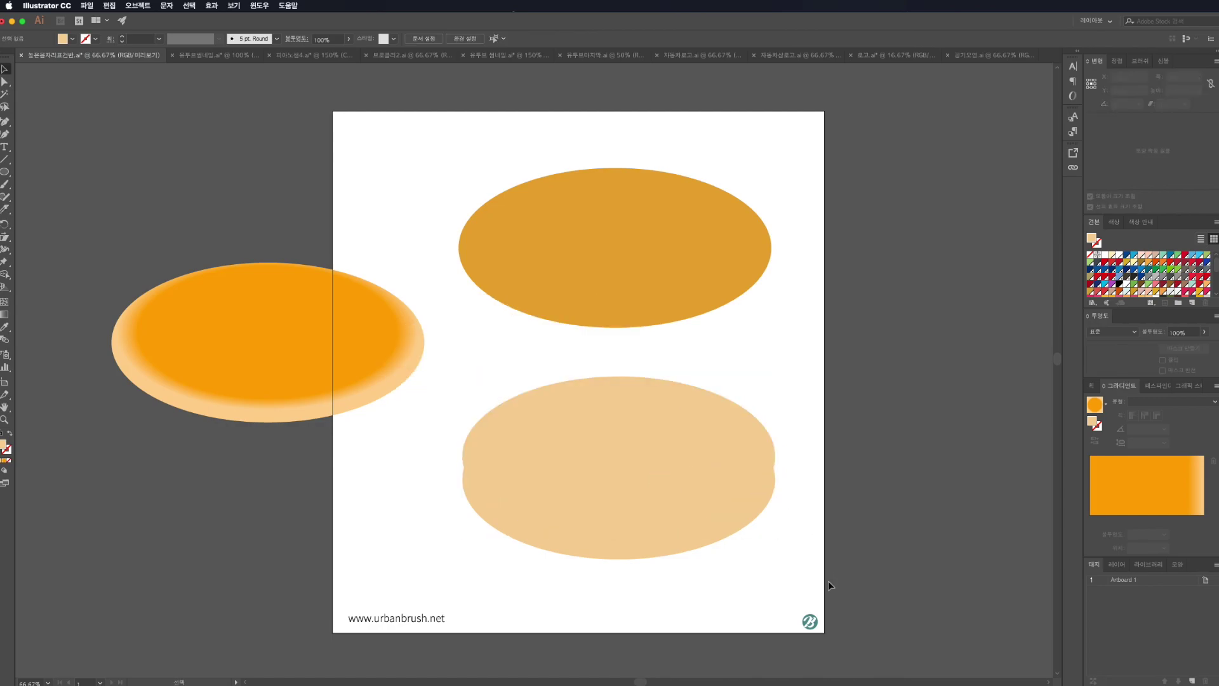
left_click_drag(799, 394, 466, 559)
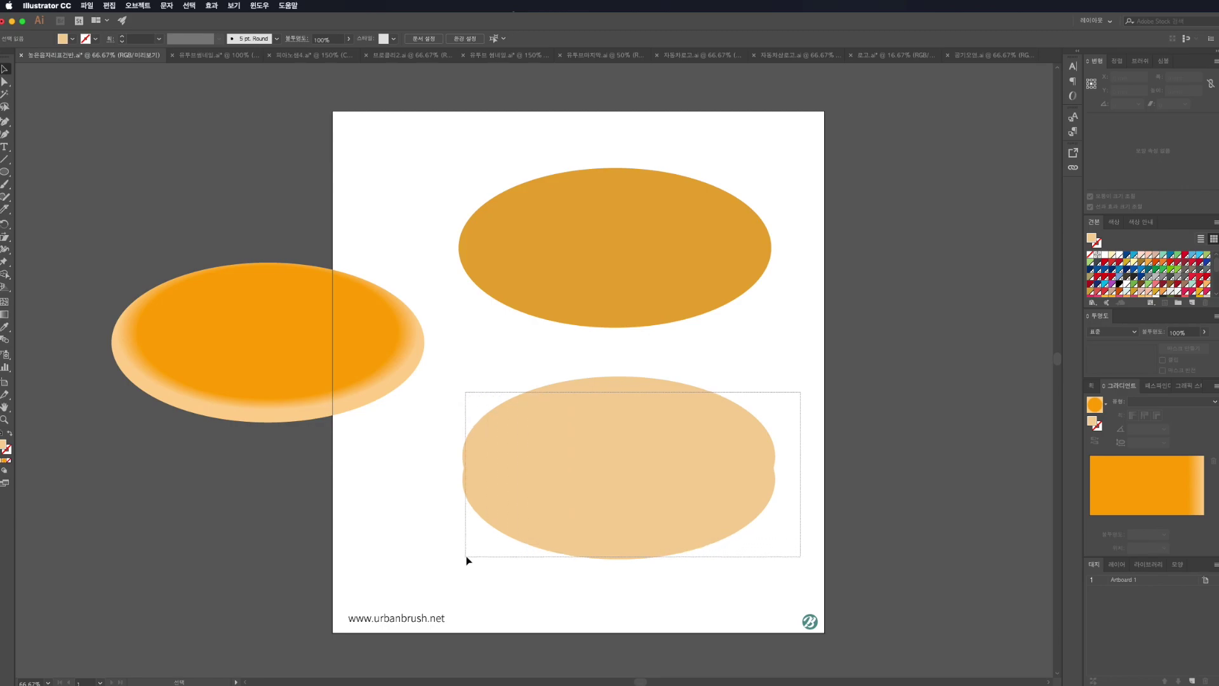
left_click(1155, 386)
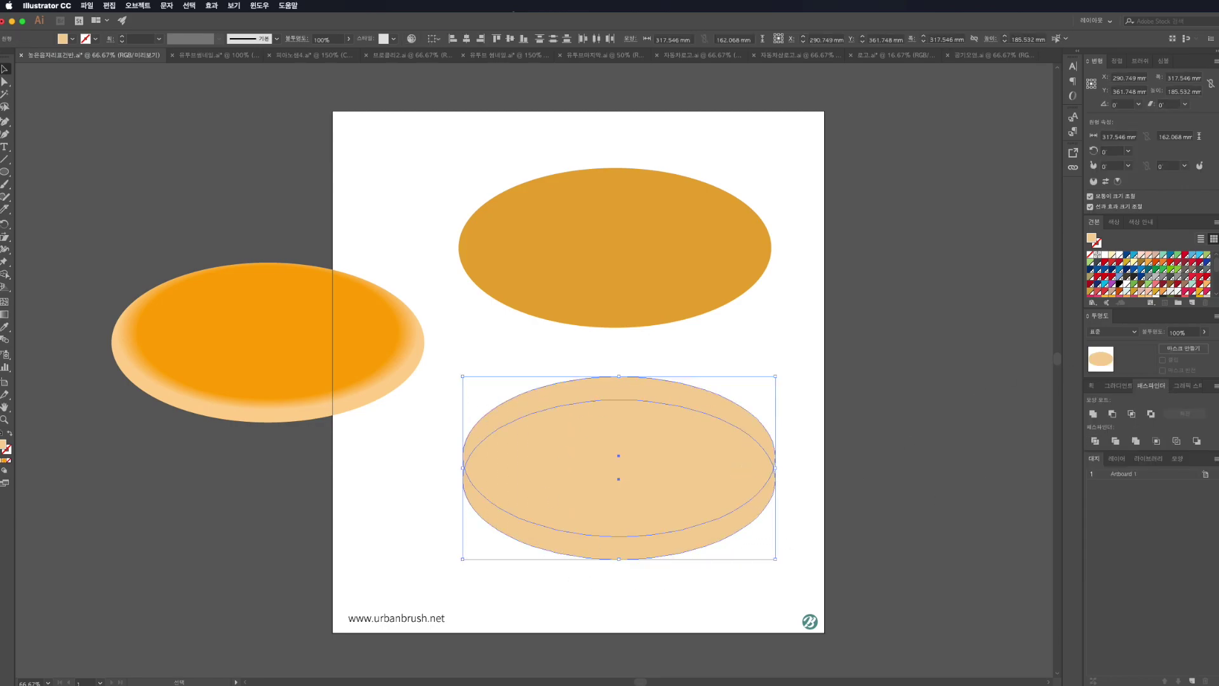
left_click(1095, 441)
Step: Delete the inner and top pieces and move the remaining peach band under the orange top
left_click(866, 458)
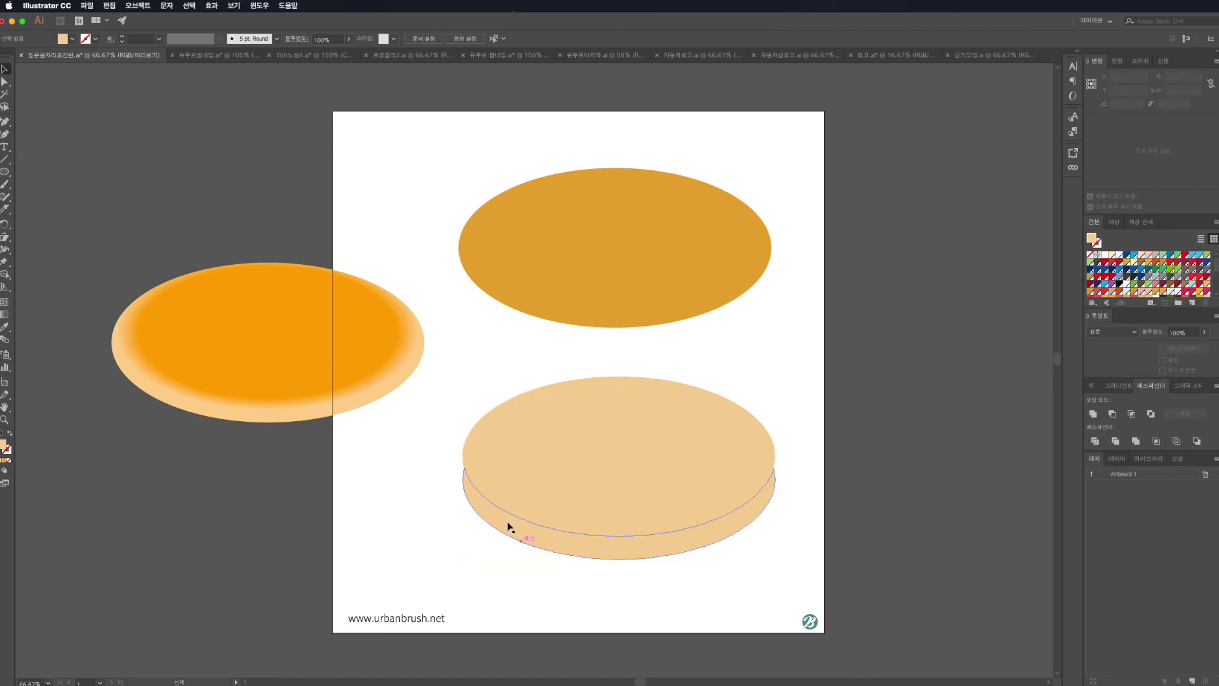
key("a")
left_click(628, 475)
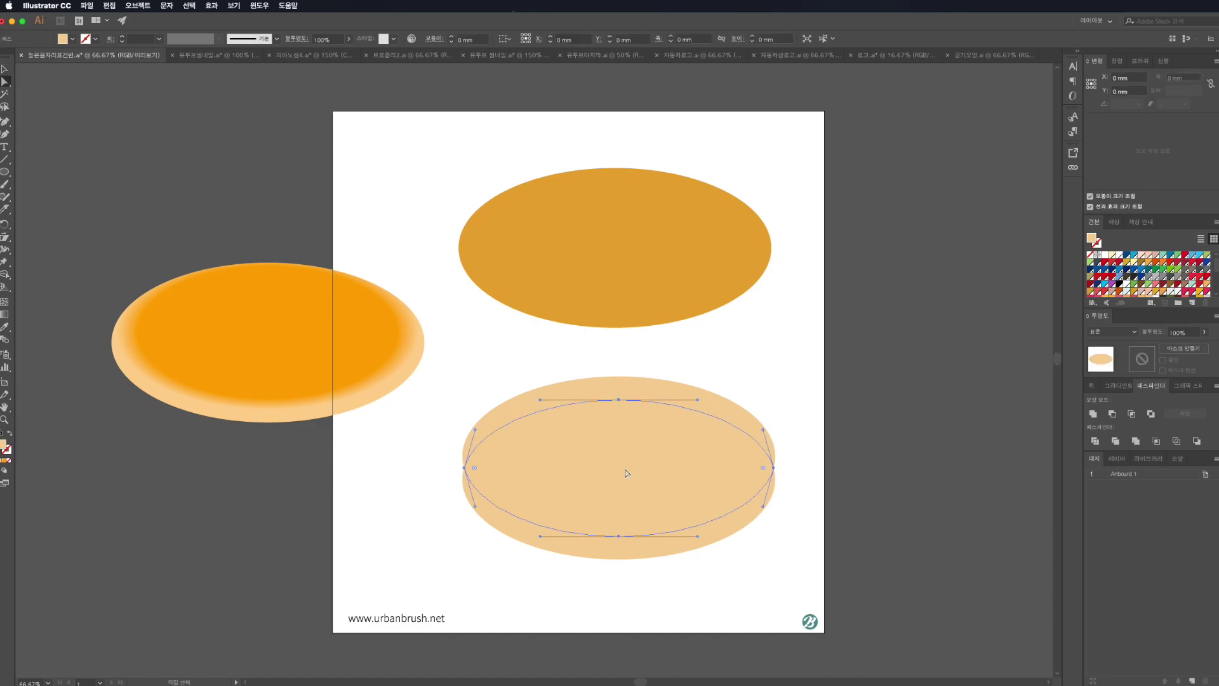
key("Delete")
left_click(615, 395)
key("Delete")
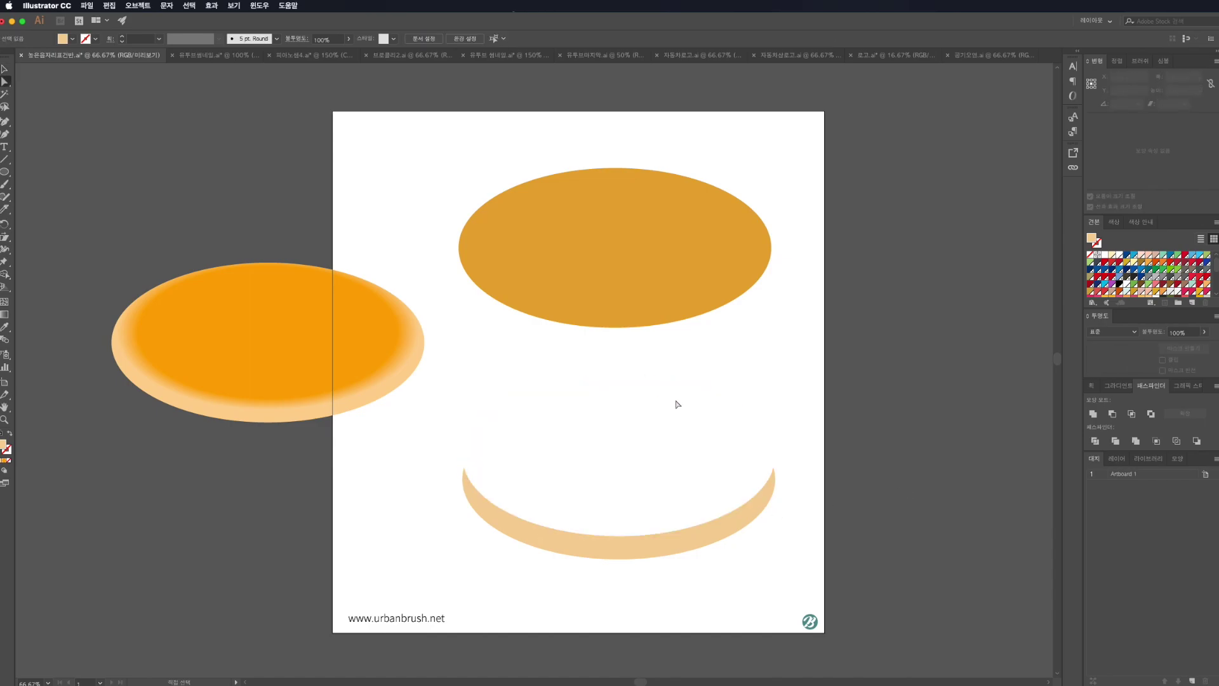
left_click(634, 550)
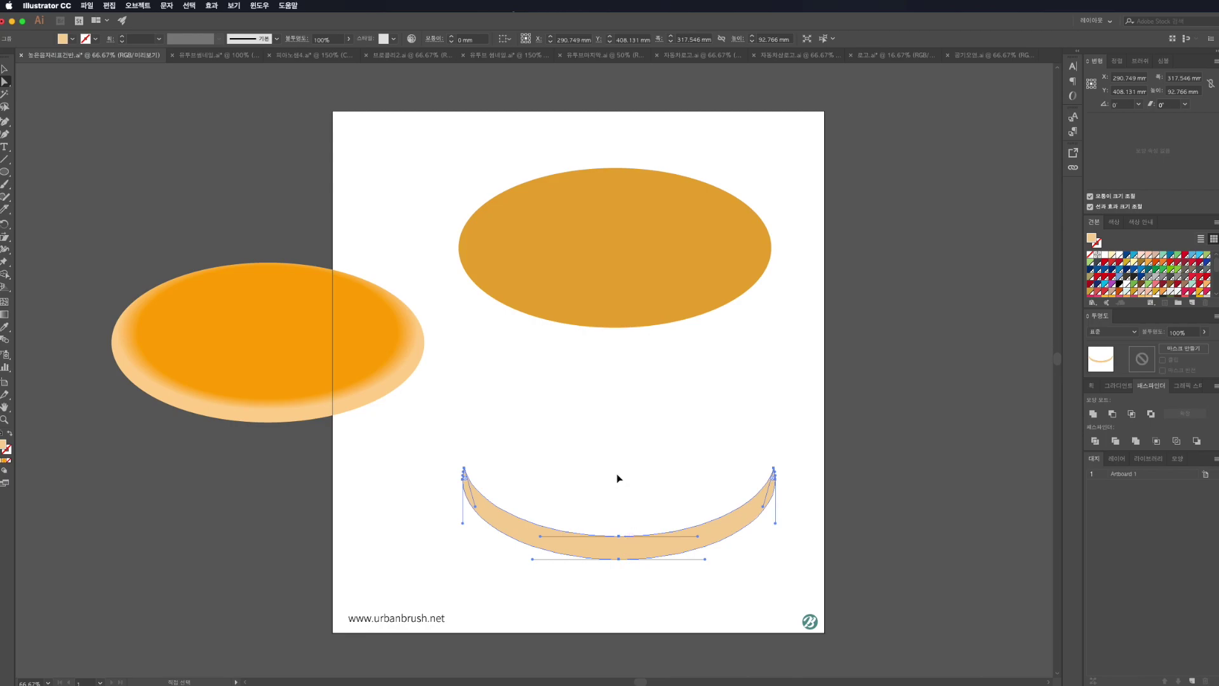
key("v")
left_click_drag(626, 555, 629, 324)
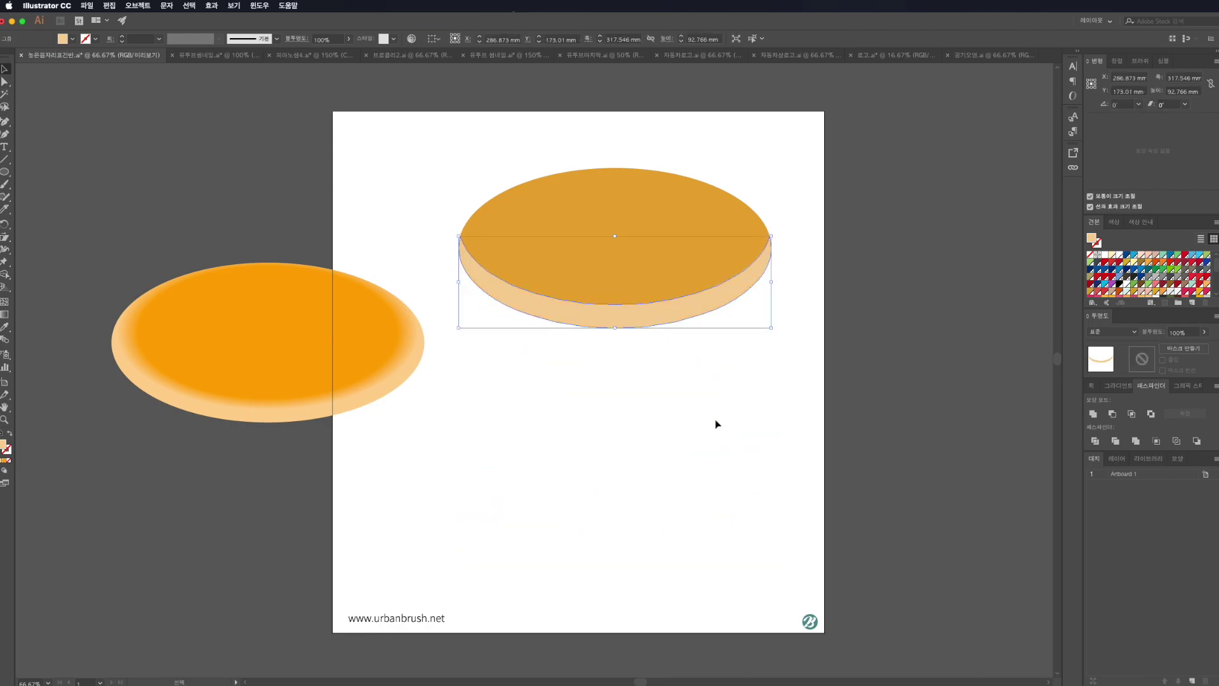
left_click(715, 423)
left_click(738, 212)
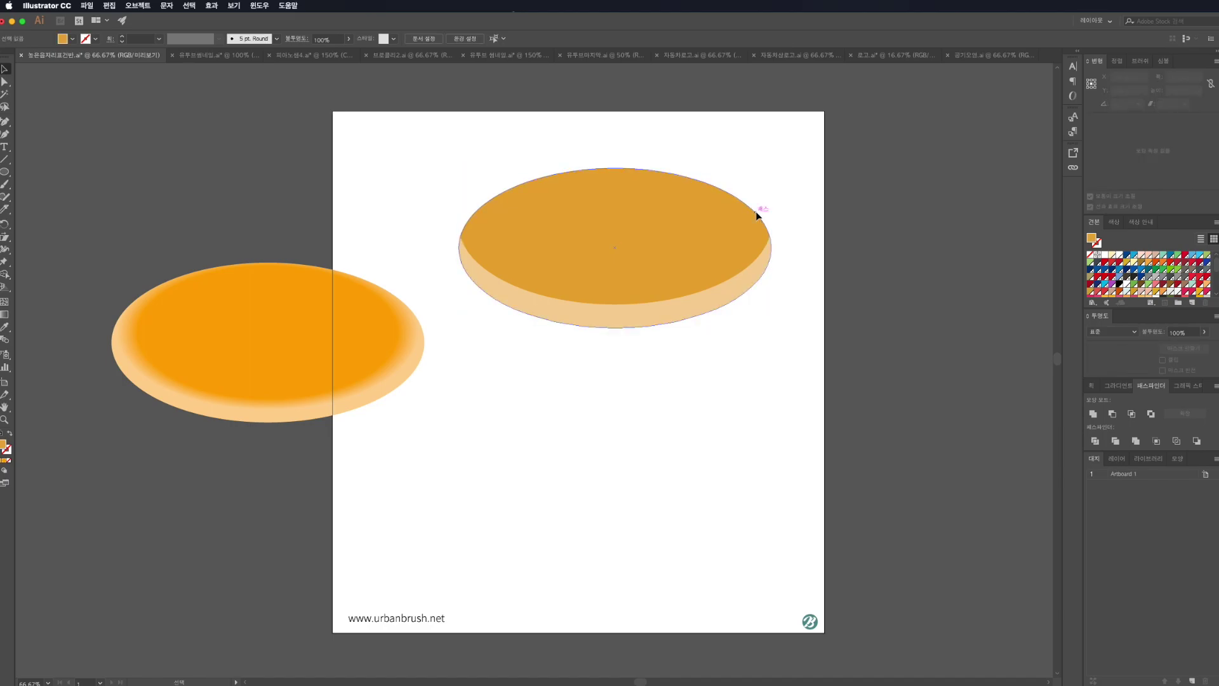
Step: Try moving the pancake and its top face down, undoing each move
left_click(757, 216)
left_click_drag(592, 231, 610, 322)
key("ctrl+z")
left_click_drag(754, 159, 578, 384)
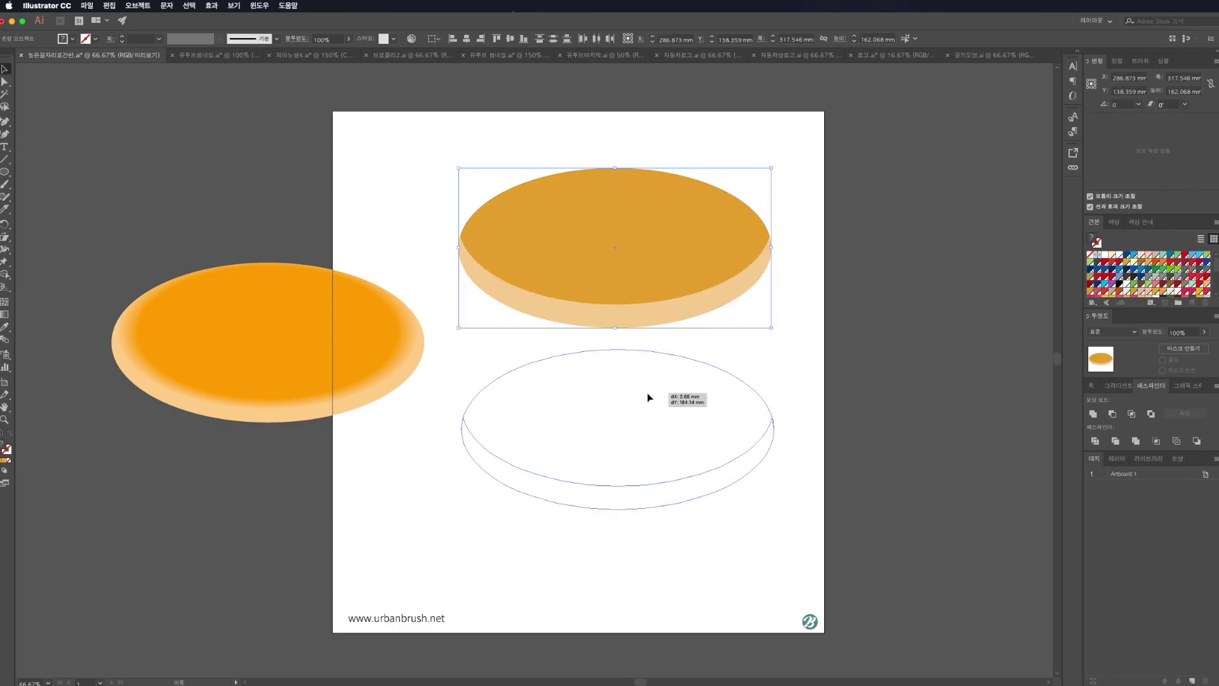
left_click_drag(646, 213, 646, 395)
left_click(710, 537)
key("a")
key("ctrl+z")
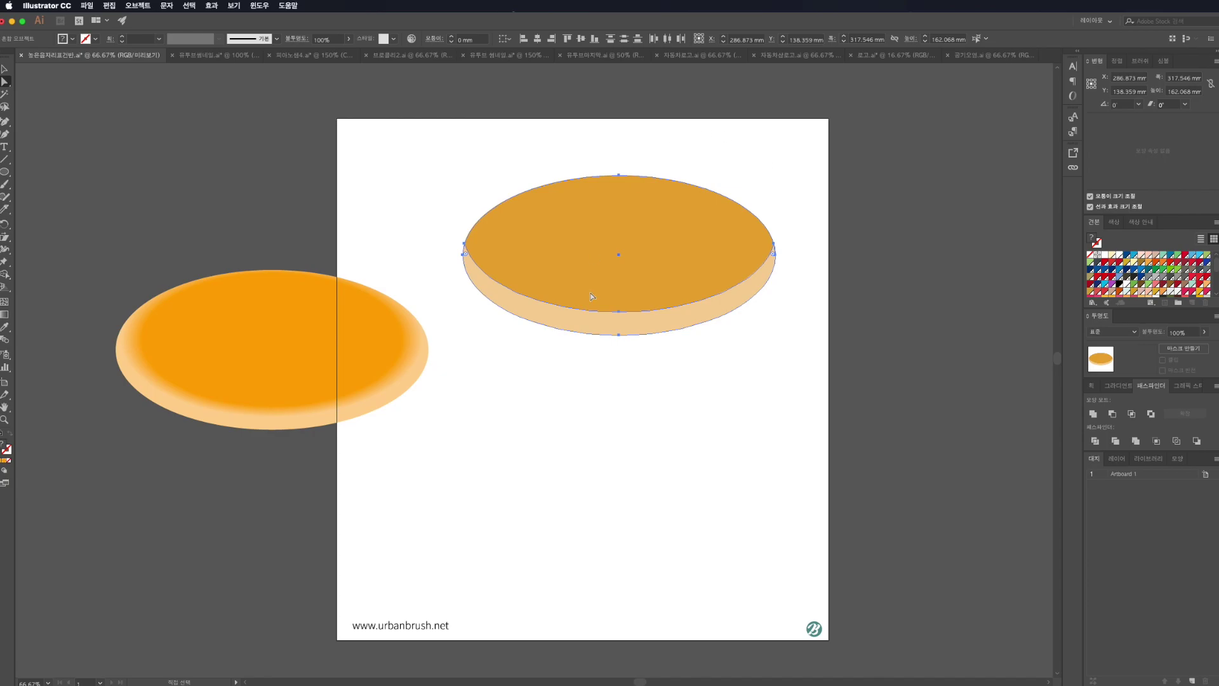
left_click_drag(699, 239, 705, 325)
key("ctrl+z")
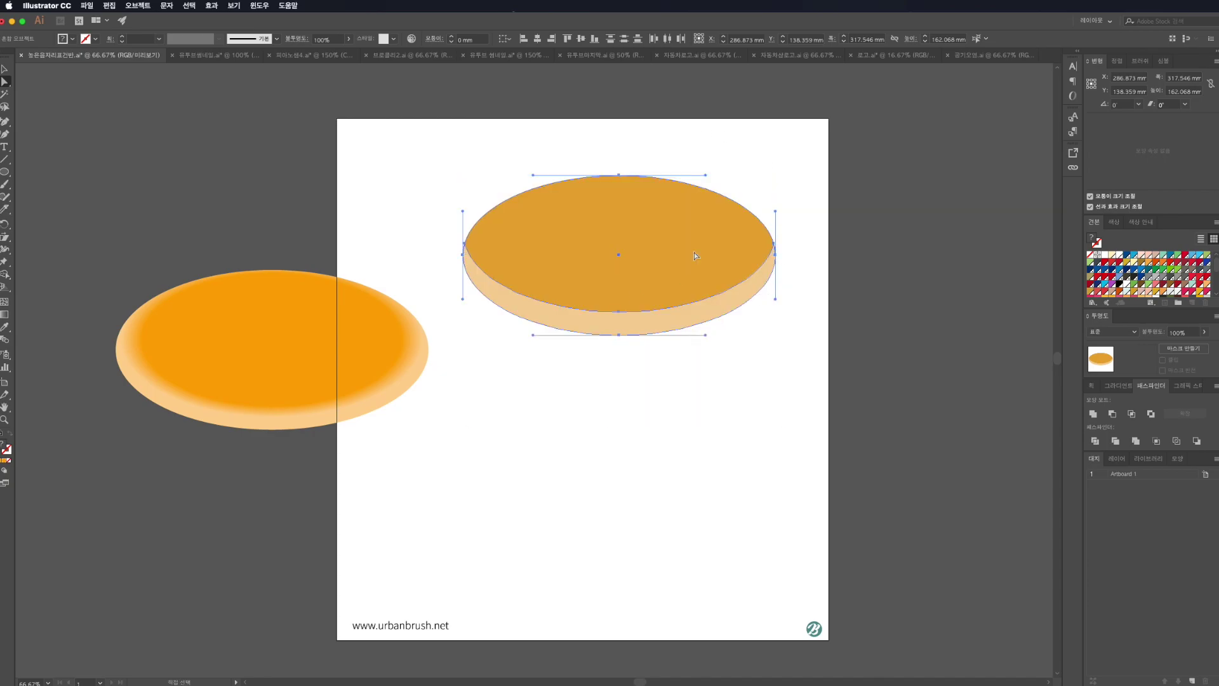
Step: Copy the orange top face and paste the copy below the pancake
key("ctrl+shift+a")
left_click(633, 249)
key("ctrl+c")
key("ctrl+v")
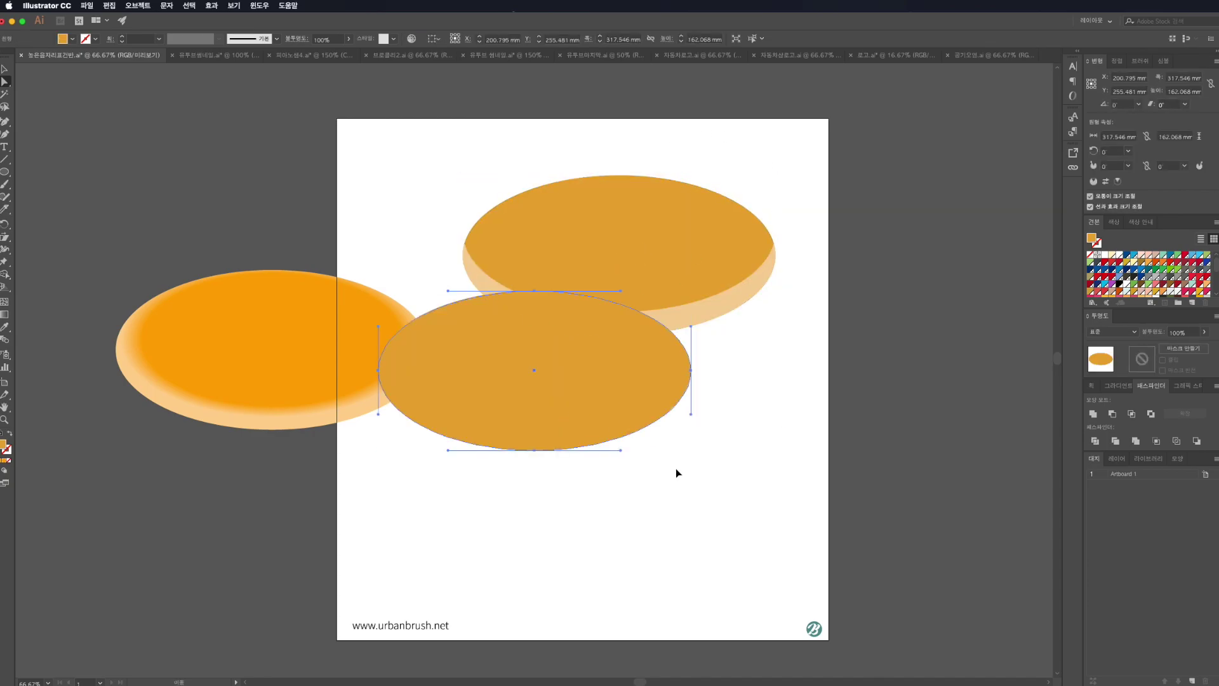
left_click_drag(553, 406, 654, 476)
key("ctrl+v")
Step: Offset the second orange ellipse copy to the right and split both with Pathfinder Divide
mouse_move(560, 376)
left_mouse_down()
mouse_move(705, 445)
mouse_move(693, 443)
left_mouse_up()
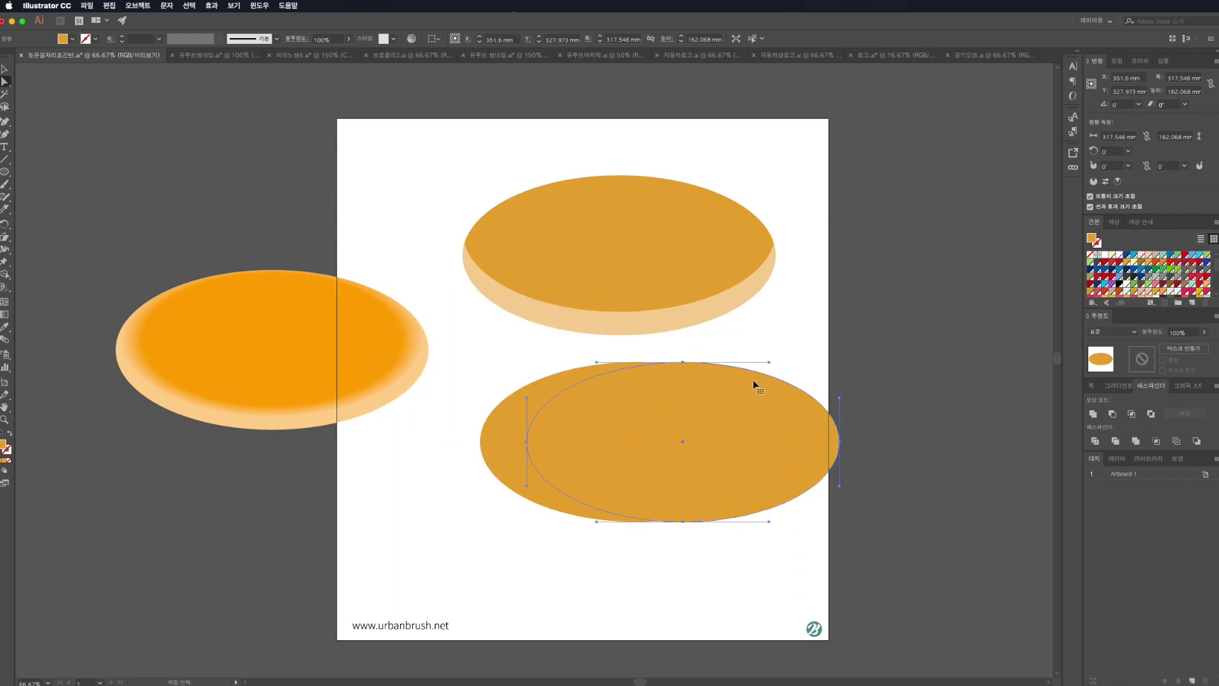
left_click_drag(797, 359, 513, 541)
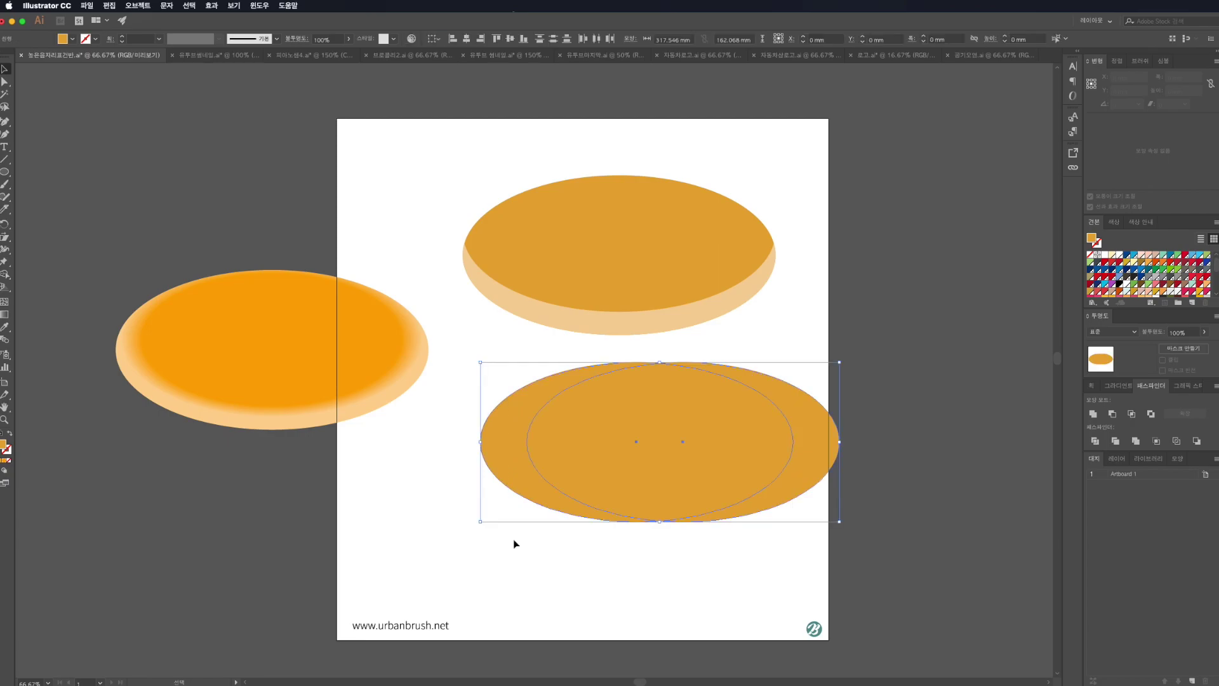
left_click(1094, 441)
left_click(852, 490)
Step: Delete the inner and right pieces, leaving only the left orange crescent selected
left_click(704, 457)
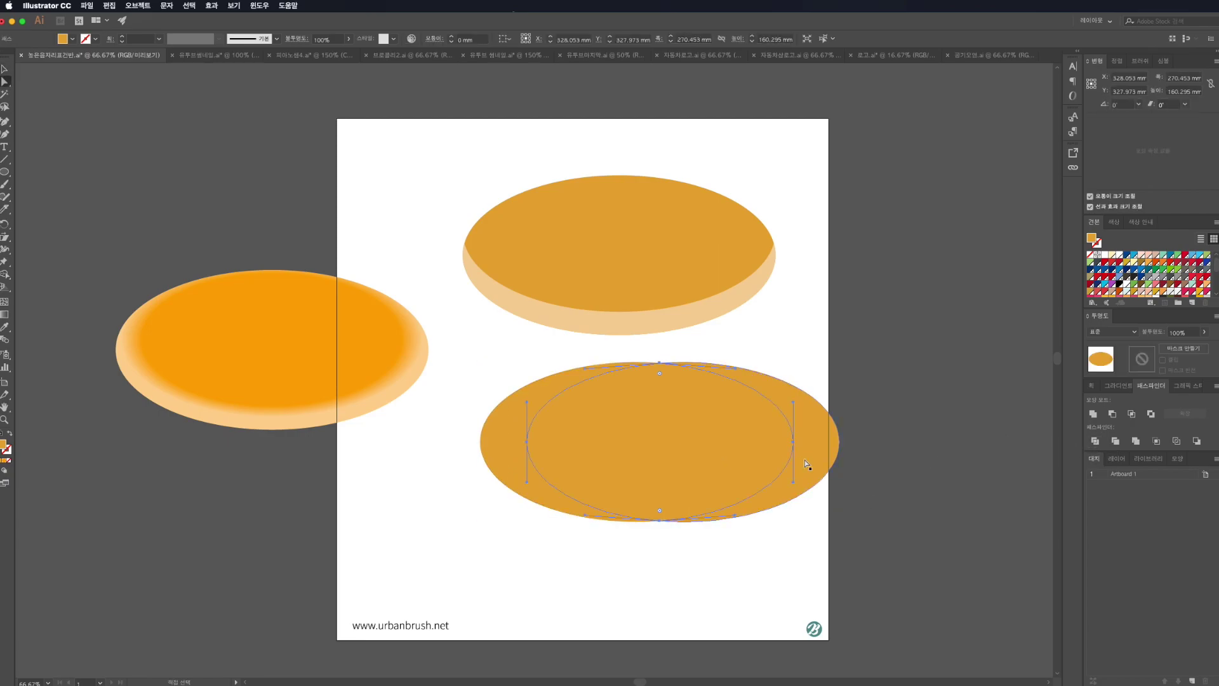
key("Delete")
left_click(816, 424)
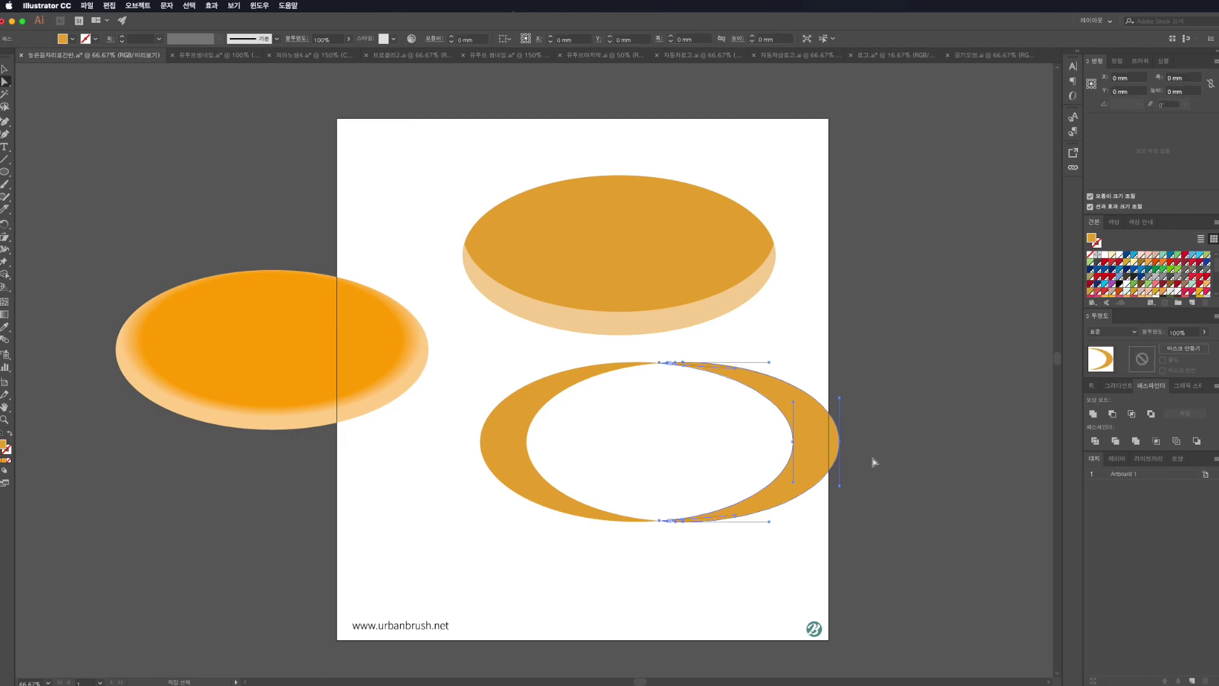
key("Delete")
left_click(513, 473)
left_click(635, 505)
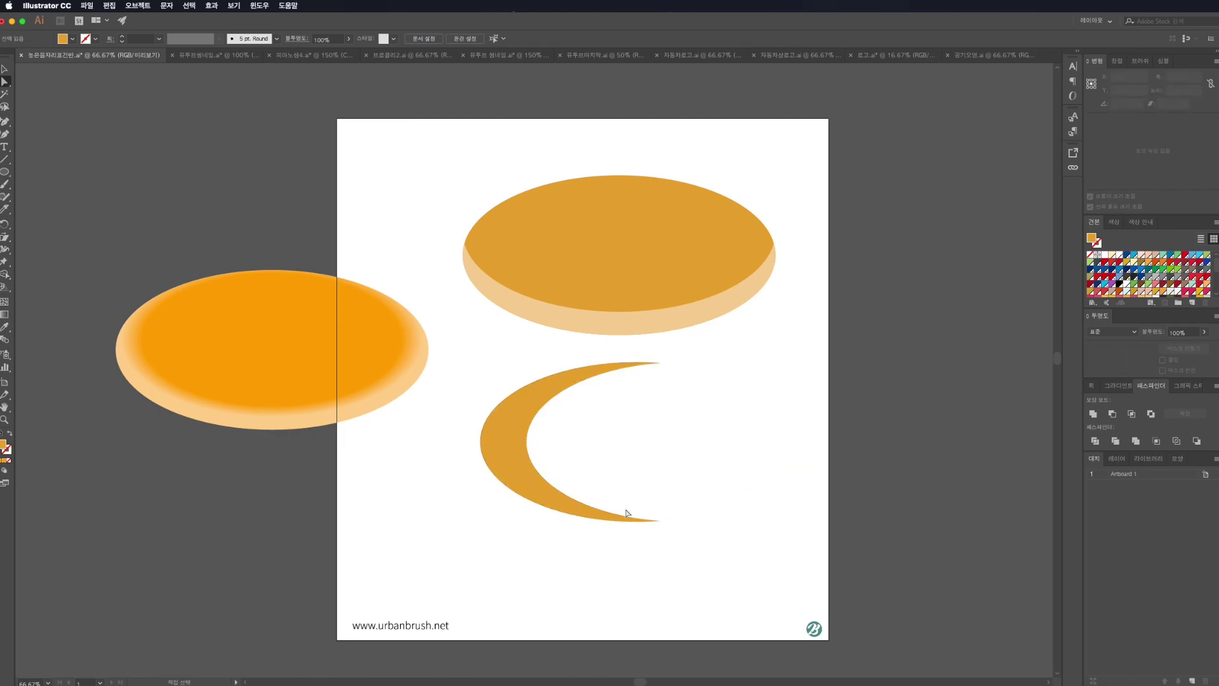
key("v")
left_click(547, 490)
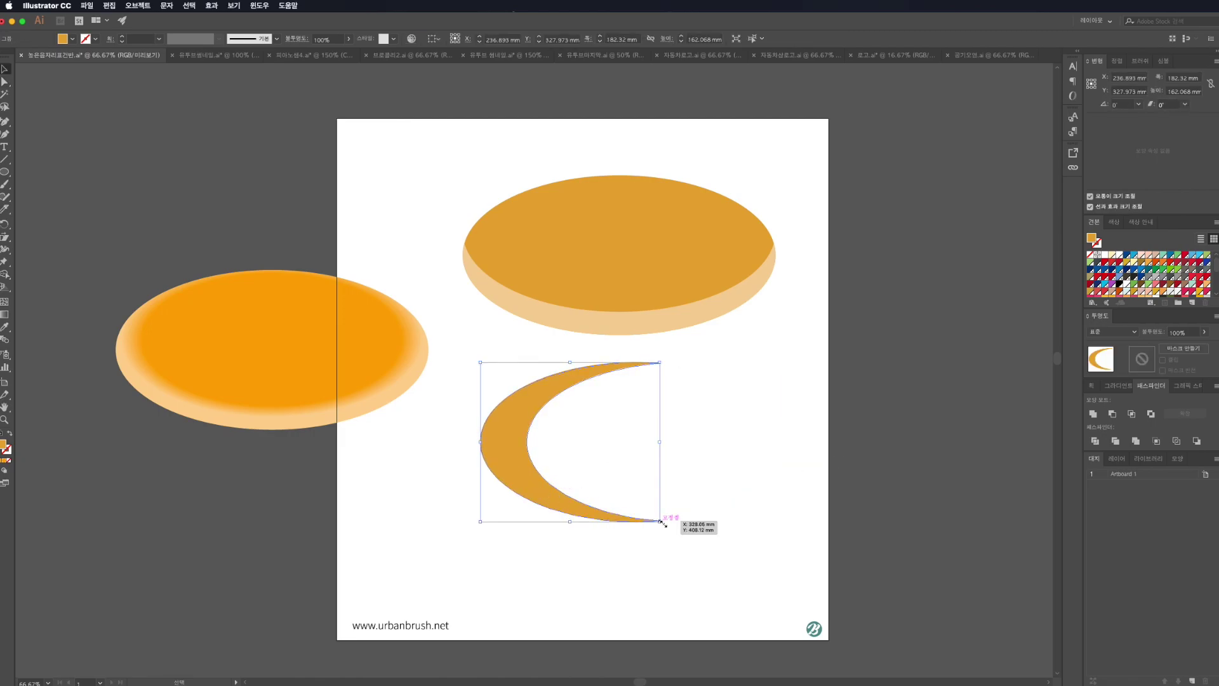
Step: Shrink the crescent, move it up onto the right pancake, and stretch it taller
left_click_drag(660, 522, 616, 452)
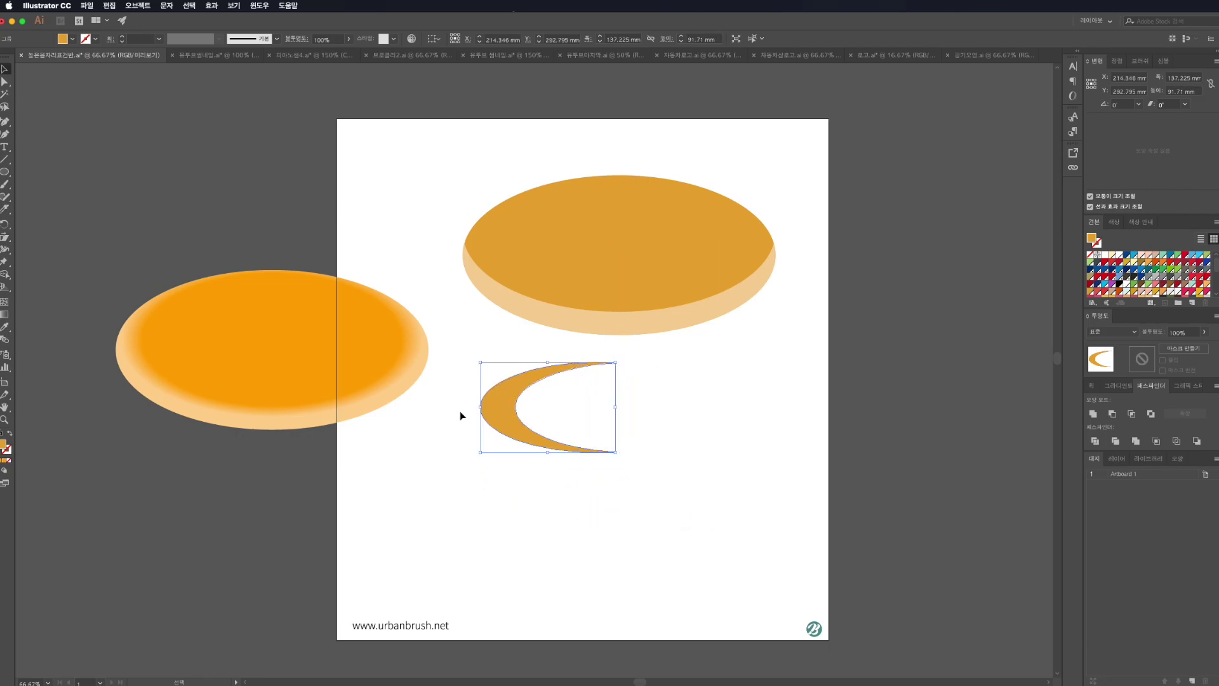
left_click_drag(493, 403, 500, 240)
left_click_drag(556, 198, 559, 186)
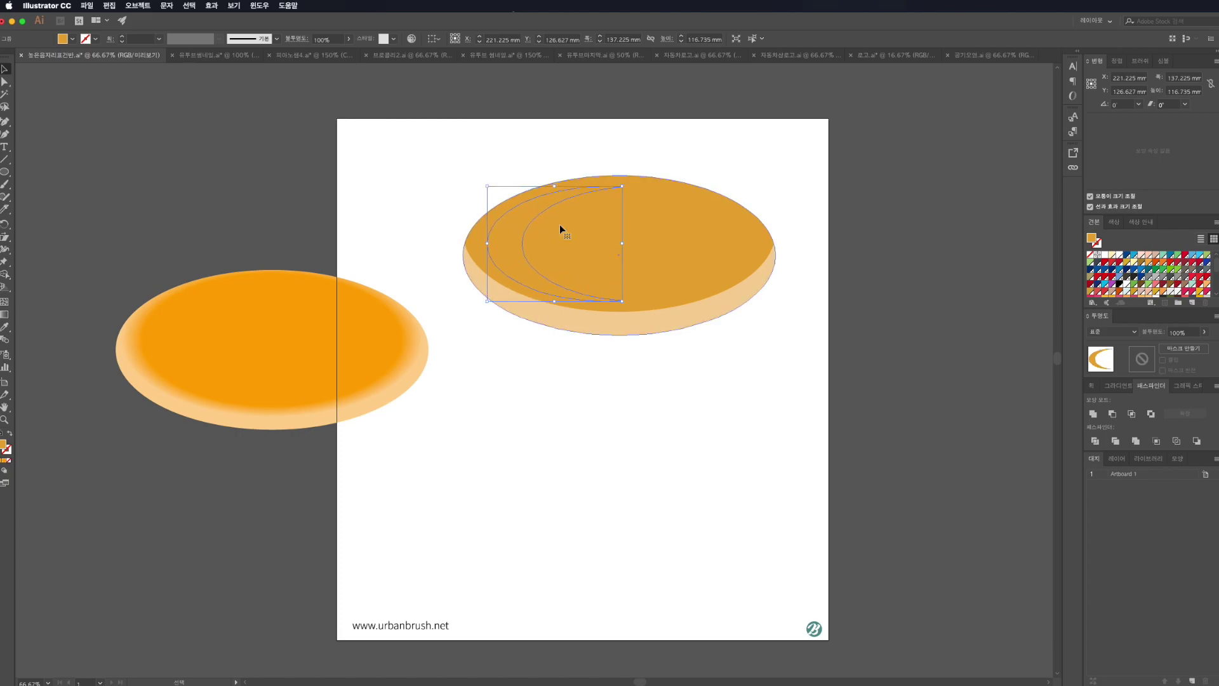
left_click(595, 448)
left_click(516, 252)
Step: Fill the crescent white and lower its opacity to 26%
left_click(1104, 255)
left_click(673, 392)
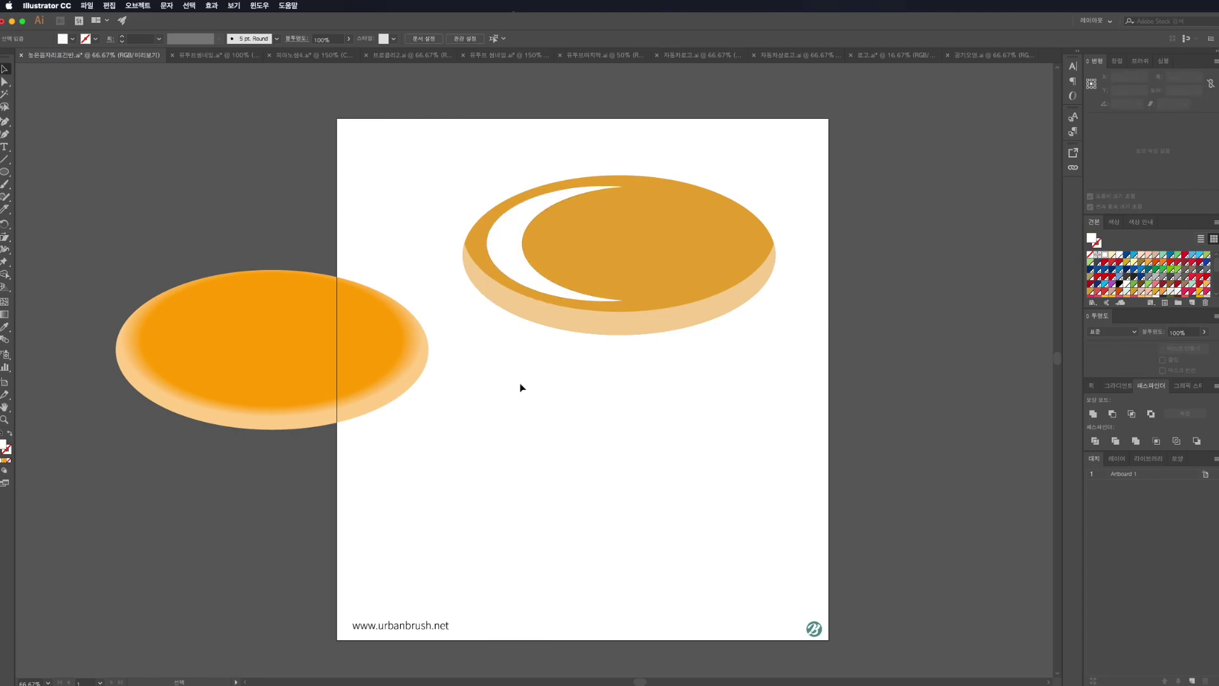
left_click(515, 234)
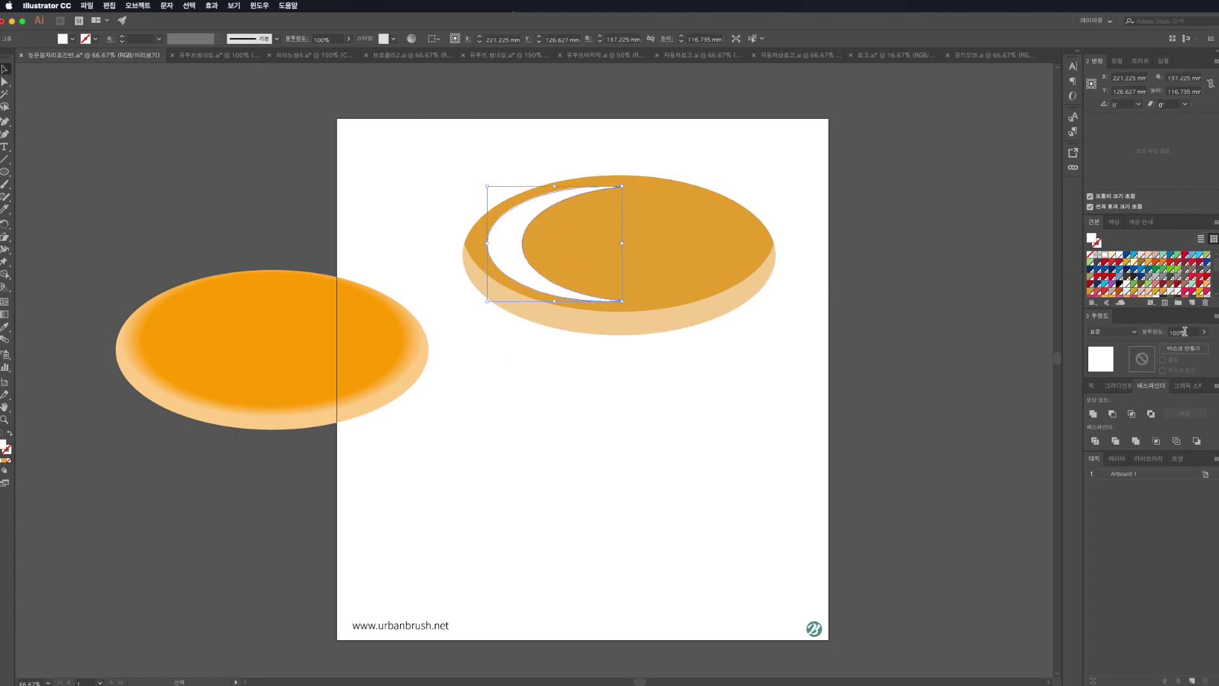
left_click(1204, 332)
left_click_drag(1183, 348, 1174, 349)
left_click(564, 420)
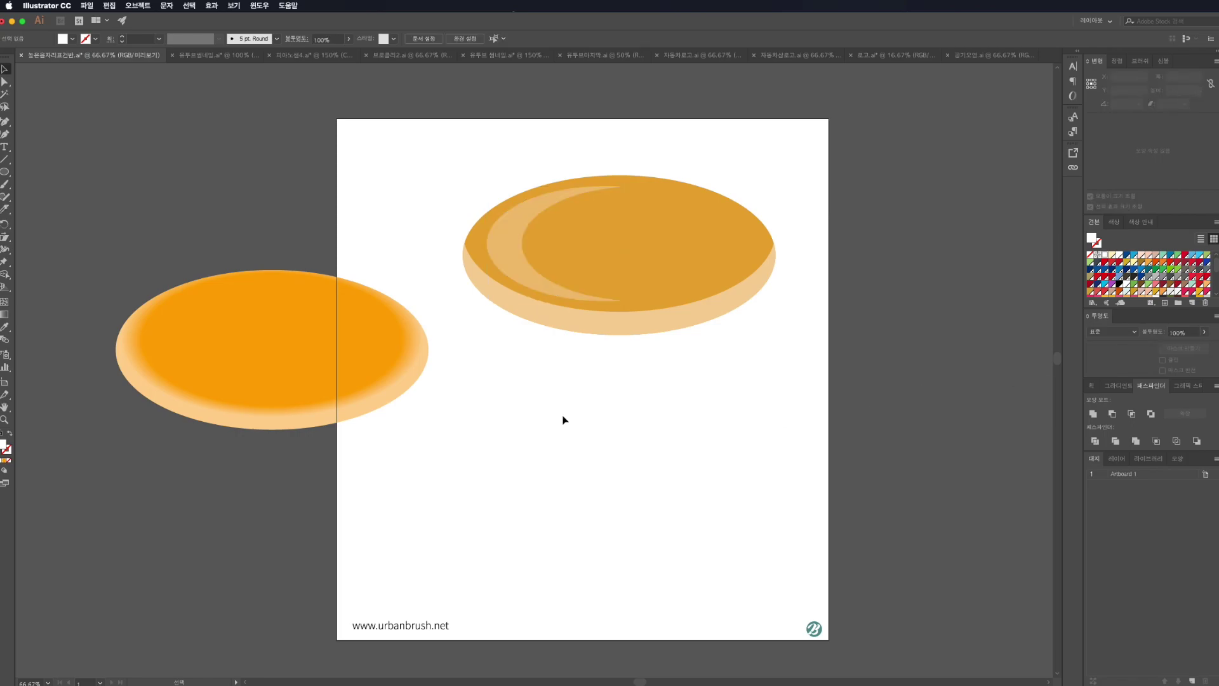
left_click_drag(765, 193, 516, 353)
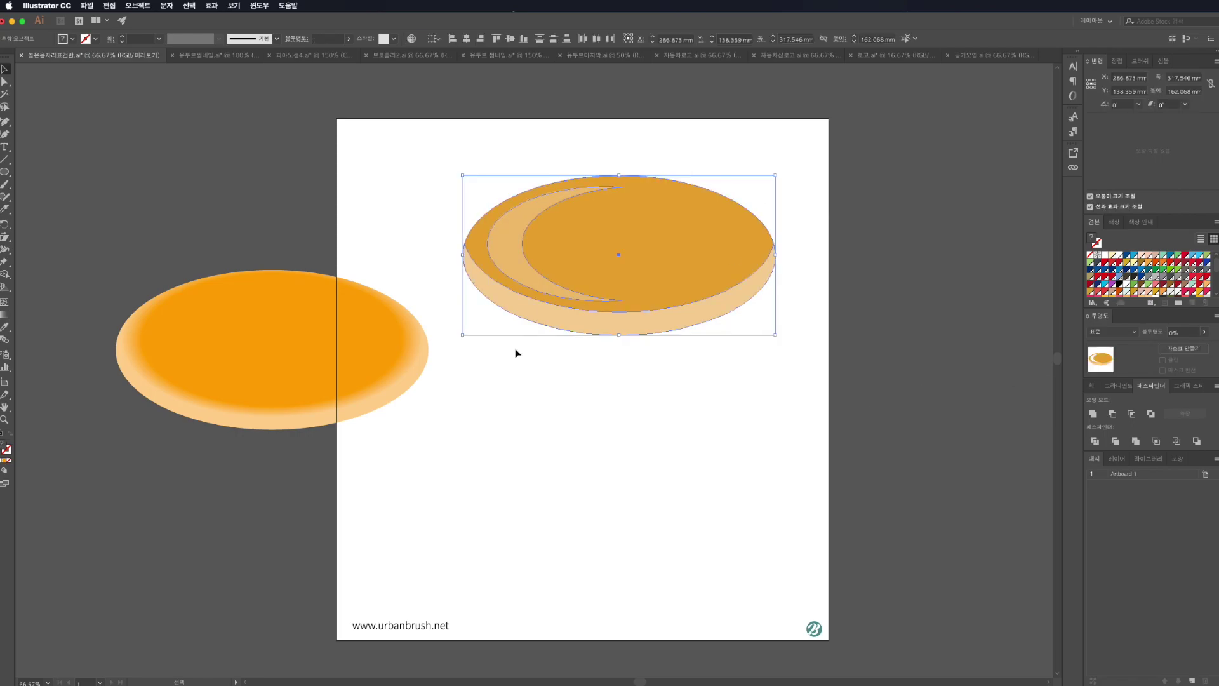
Step: Move the flat-coloured pancake group off the artboard to the upper left
left_click(621, 373)
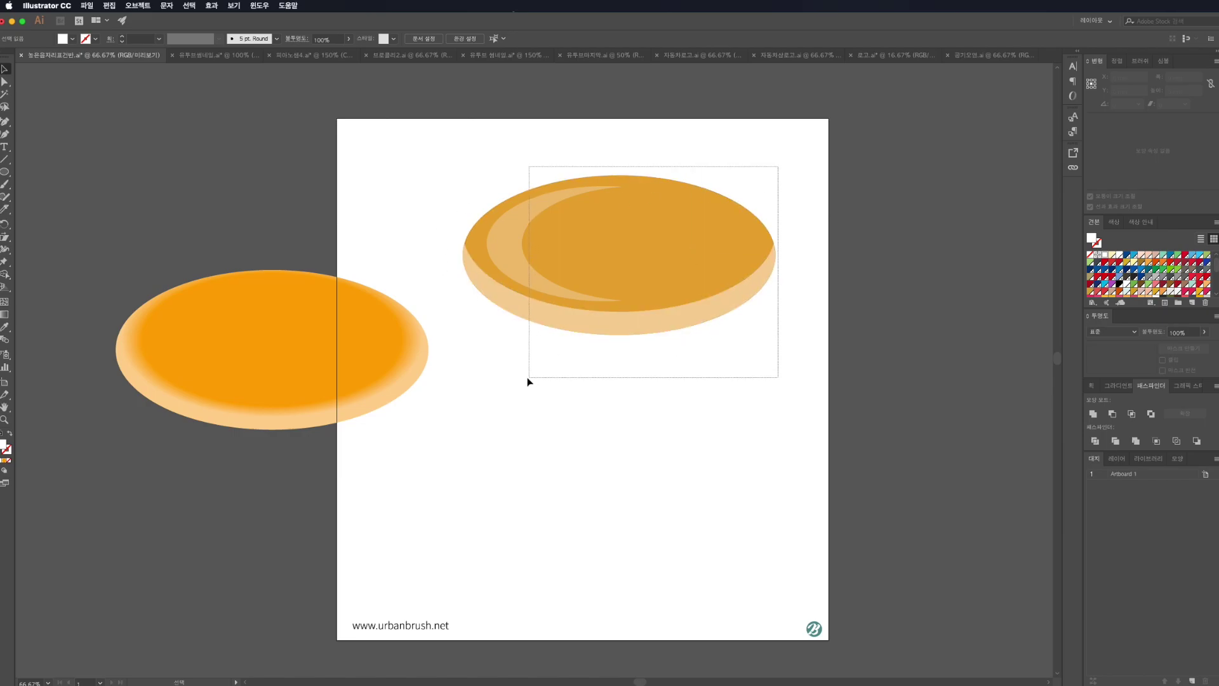
left_click_drag(779, 170, 531, 378)
scroll(538, 347, "down", 1)
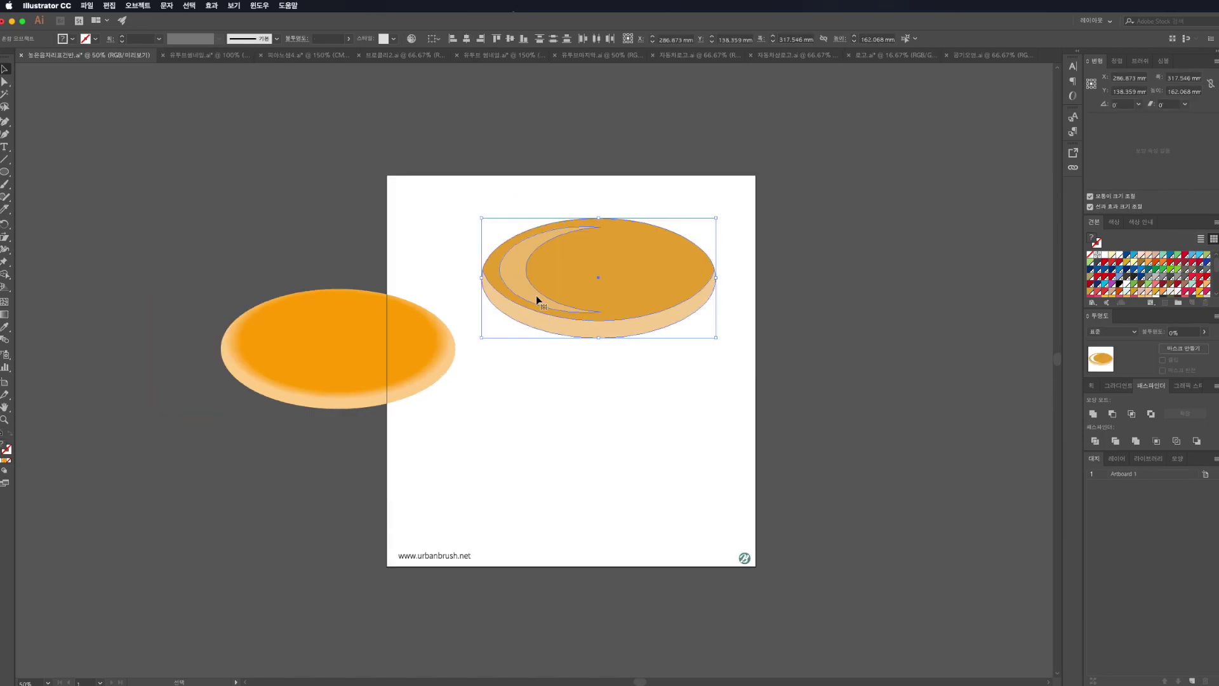
left_click_drag(536, 295, 166, 235)
left_click(136, 348)
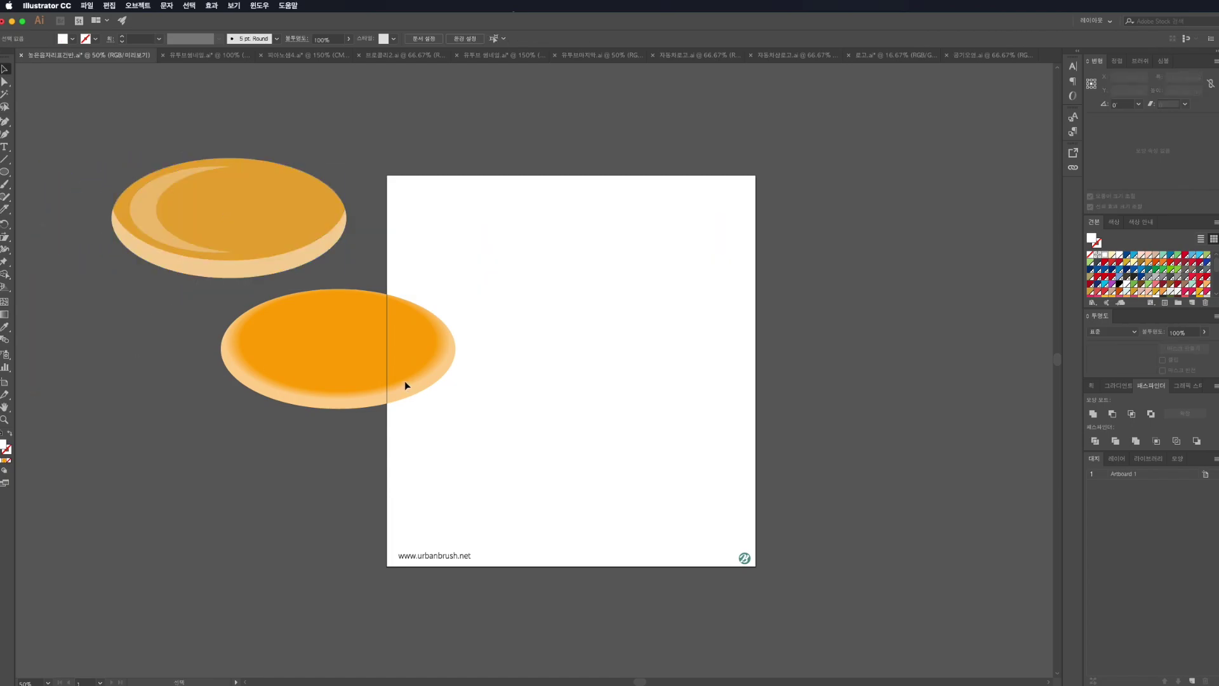
Step: Place the gradient orange pancake on the artboard and stack copies above it
left_click(404, 381)
left_click_drag(404, 381, 638, 461)
left_click(609, 506)
scroll(609, 508, "up", 1)
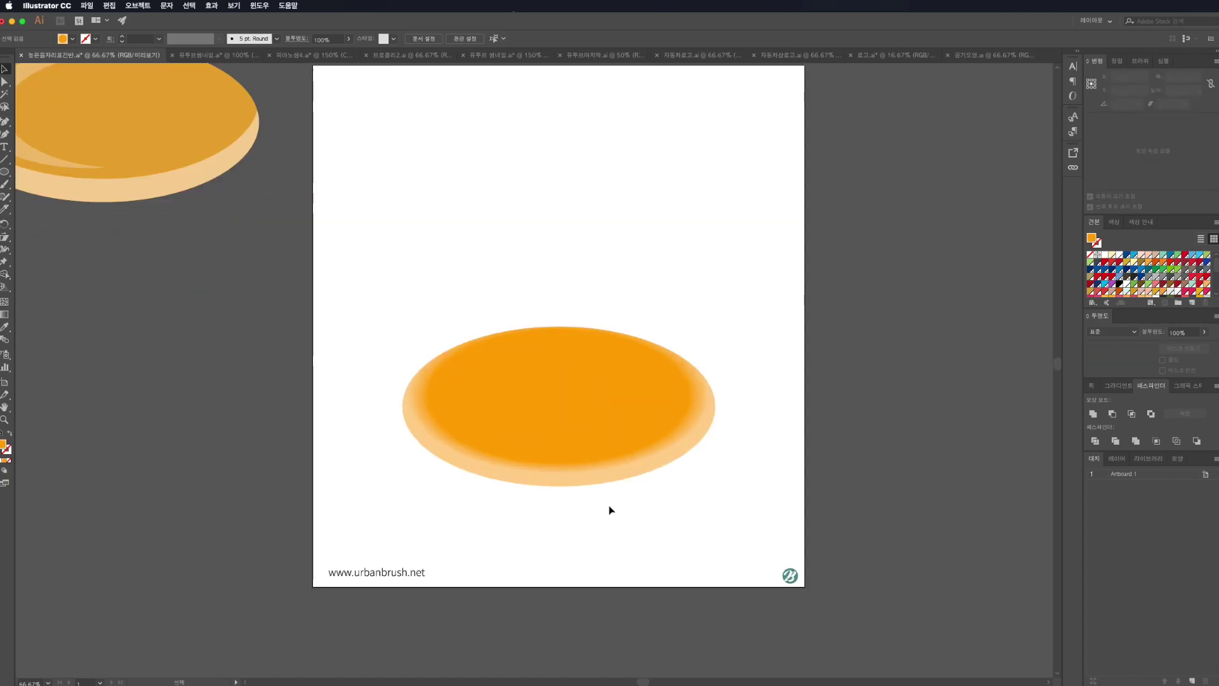
mouse_move(593, 485)
left_mouse_down()
mouse_move(607, 503)
mouse_move(561, 417)
mouse_move(584, 441)
left_mouse_up()
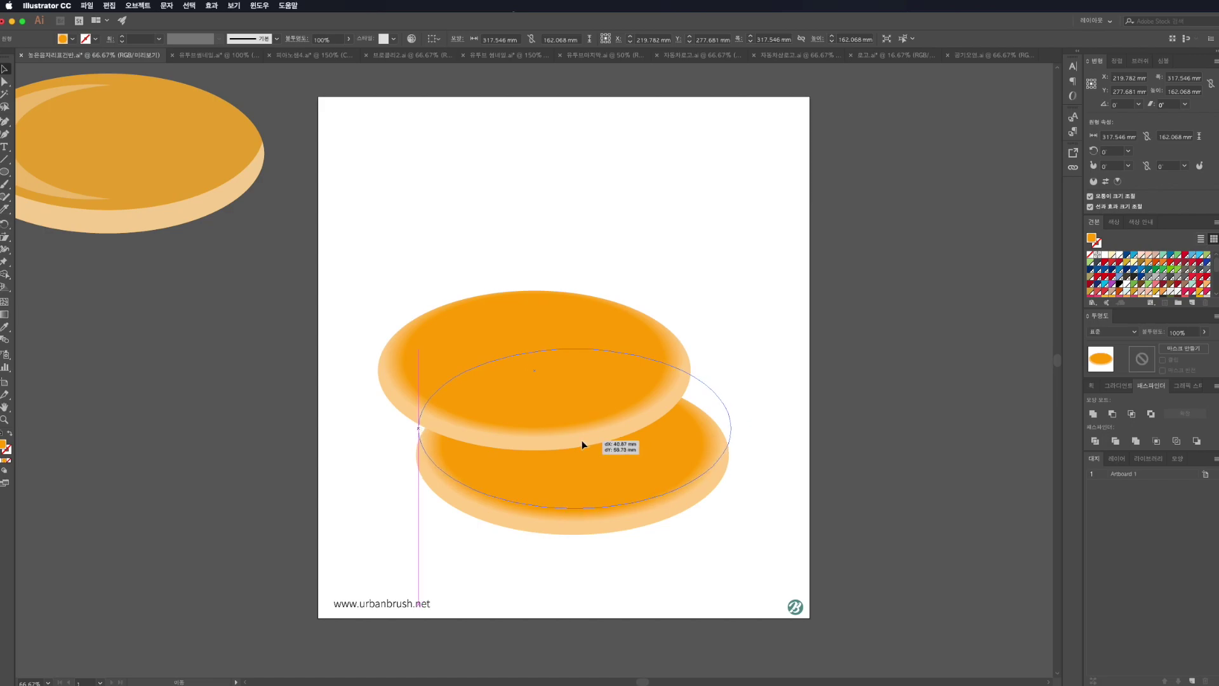
mouse_move(584, 440)
left_mouse_down()
mouse_move(581, 401)
mouse_move(622, 435)
left_mouse_up()
key("a")
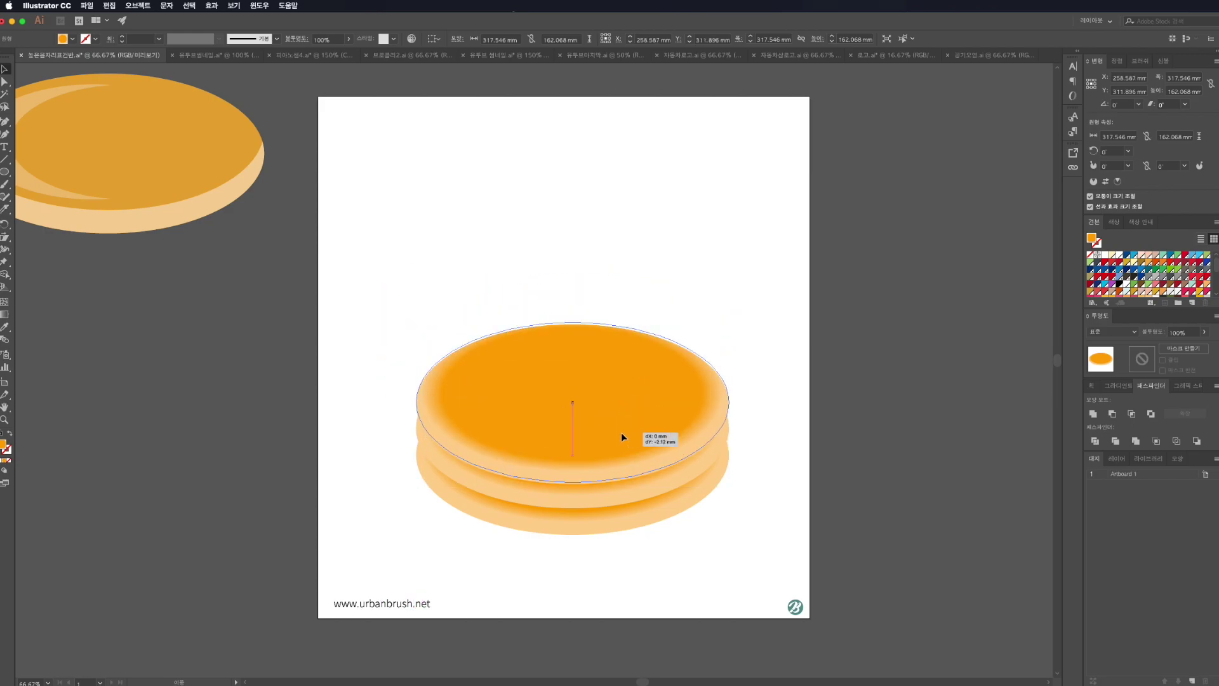
Step: Scale the stack of three gradient pancakes slightly smaller
left_click(786, 340)
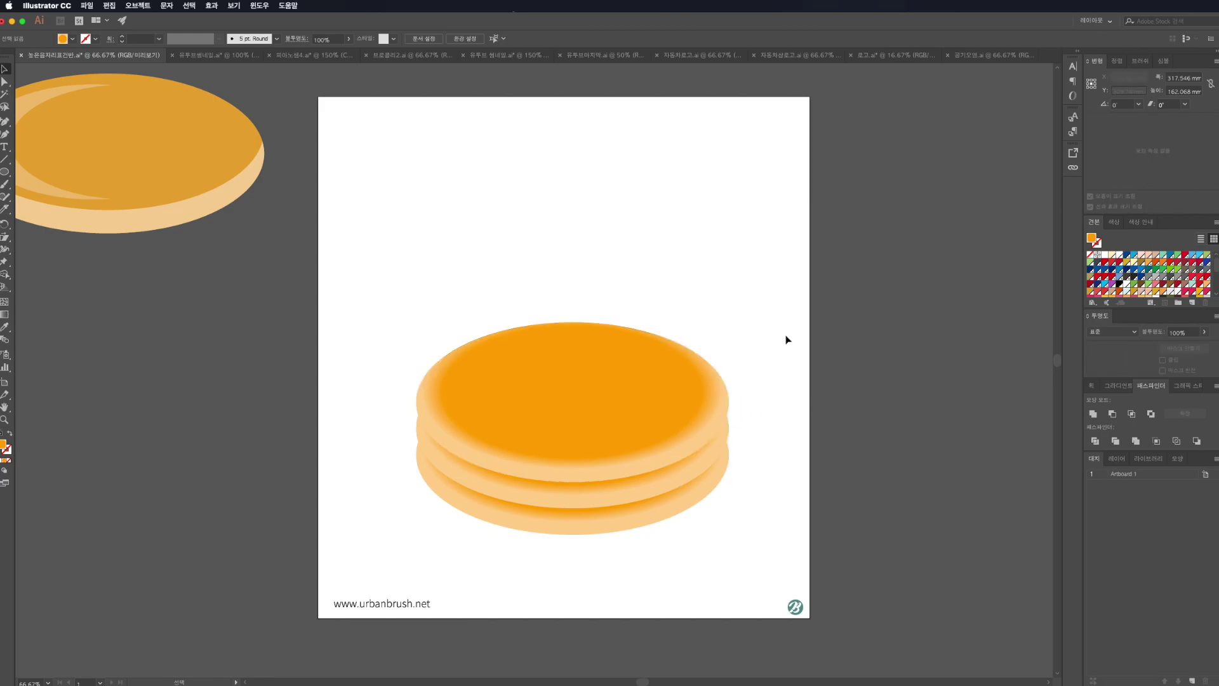
mouse_move(757, 298)
left_mouse_down()
mouse_move(545, 538)
mouse_move(587, 501)
mouse_move(592, 458)
left_mouse_up()
left_click_drag(729, 489, 729, 489)
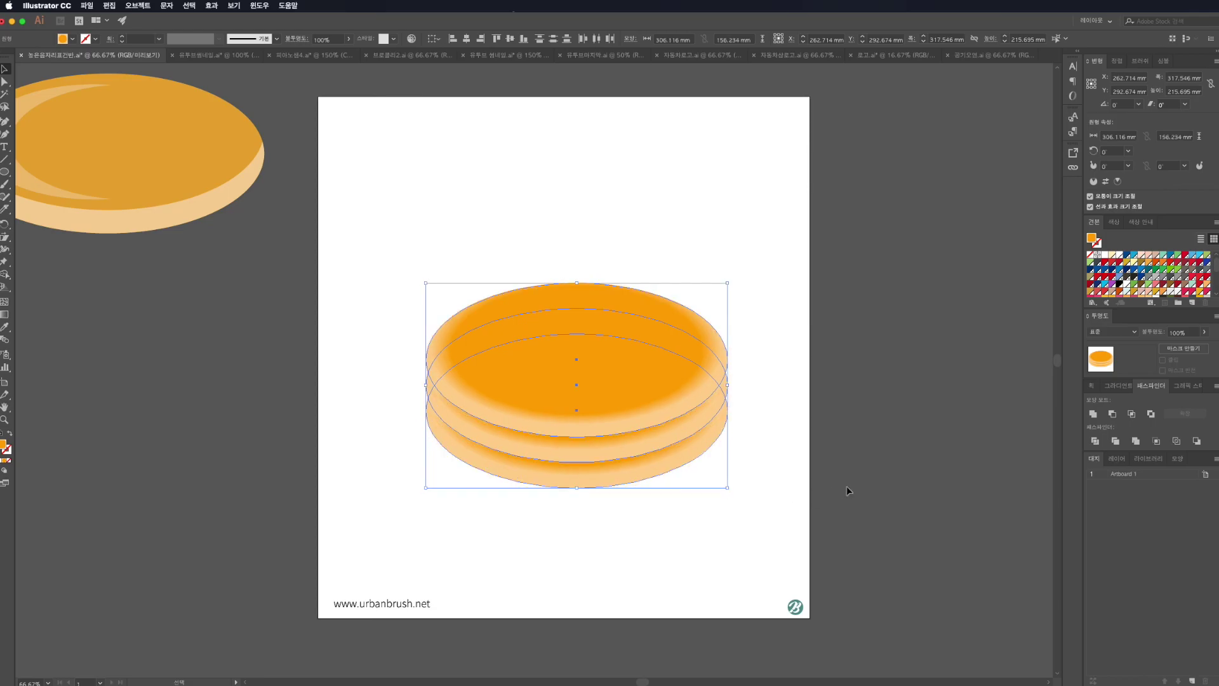
left_click(855, 487)
left_click(613, 419)
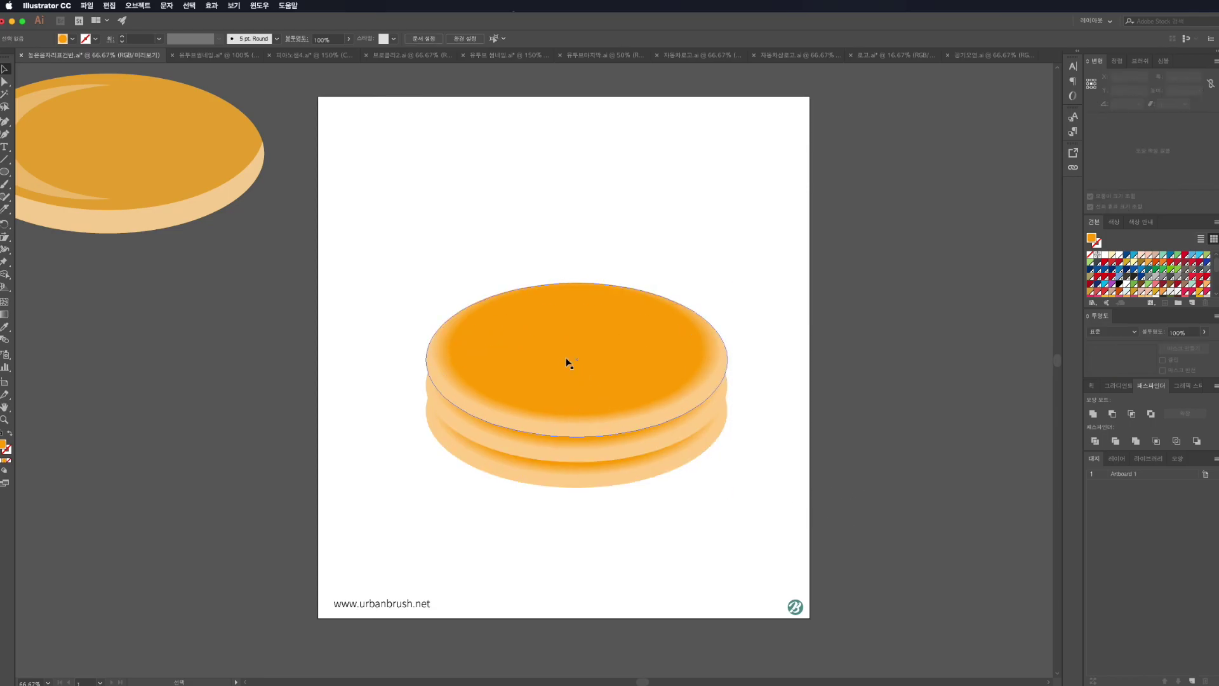
Step: Draw a small white-filled rectangle beside the artboard
left_click(554, 476)
left_click(686, 344)
key("ctrl+shift+a")
left_click_drag(4, 172, 59, 178)
left_click(62, 172)
left_click_drag(212, 370, 251, 401)
key("ctrl+equal")
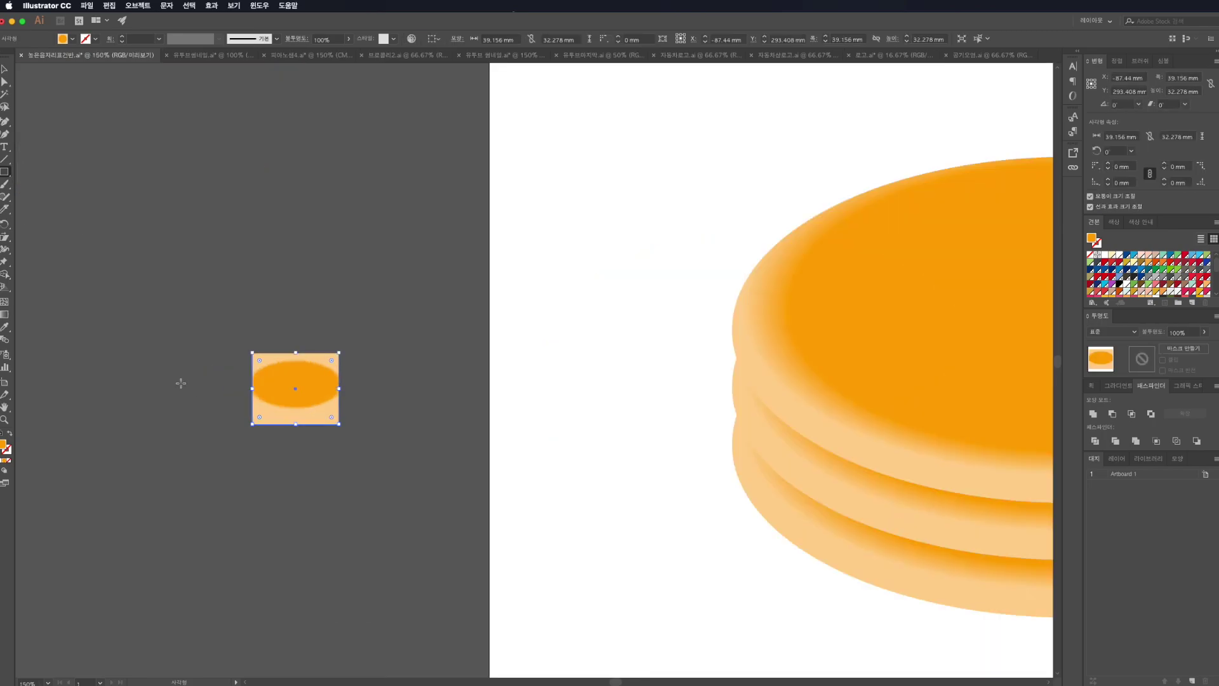
left_click(705, 244)
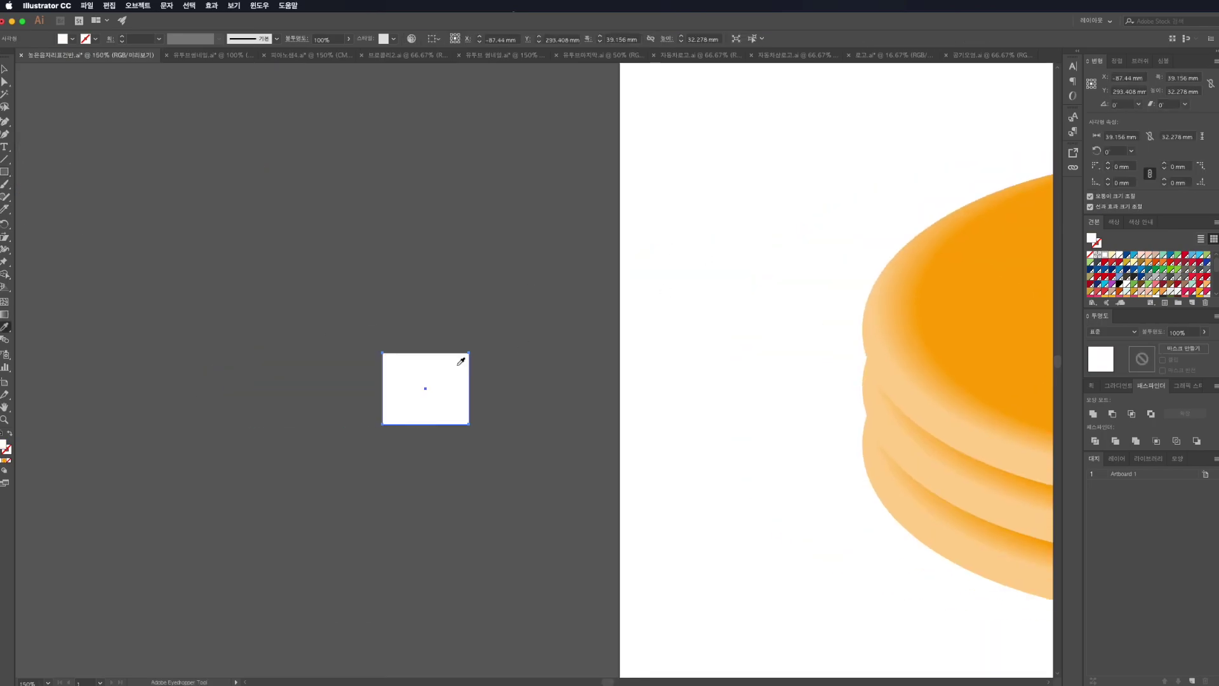
Step: Move the white rectangle up and to the right
key("v")
left_click(436, 336)
mouse_move(426, 389)
left_mouse_down()
mouse_move(442, 278)
mouse_move(458, 308)
left_mouse_up()
left_click(509, 383)
Step: Drag the rectangle's corner anchors into a flat, tilted parallelogram
key("a")
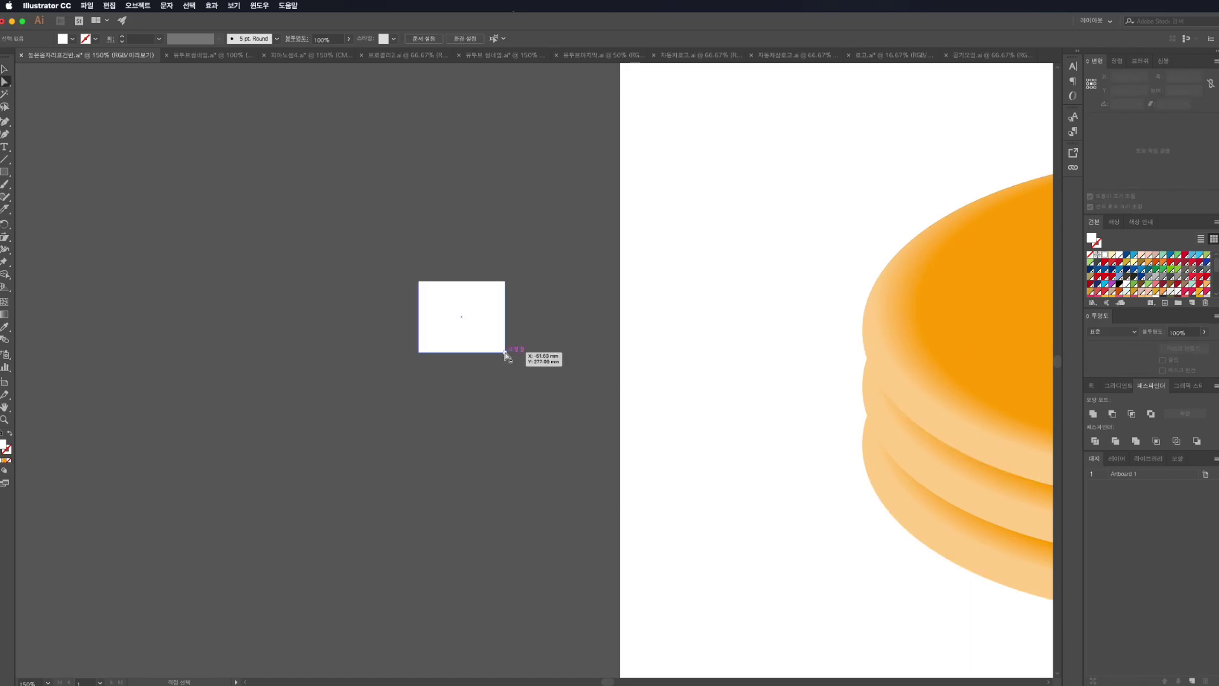
left_click_drag(504, 352, 476, 340)
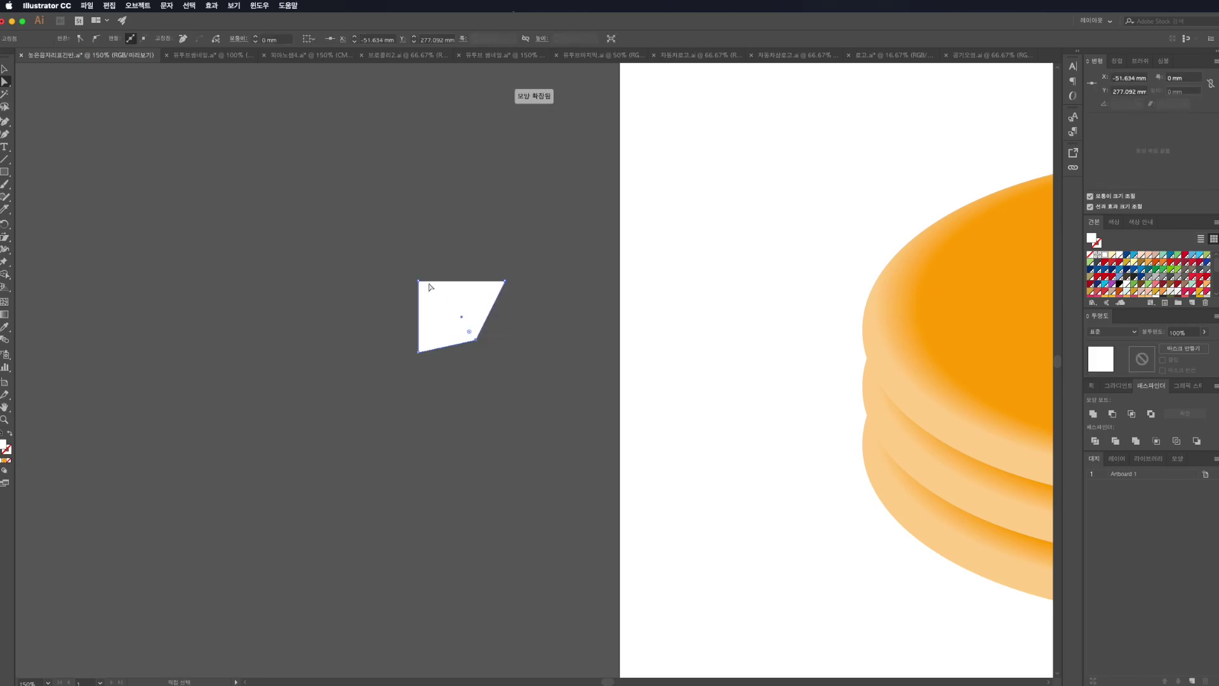
left_click_drag(418, 281, 525, 295)
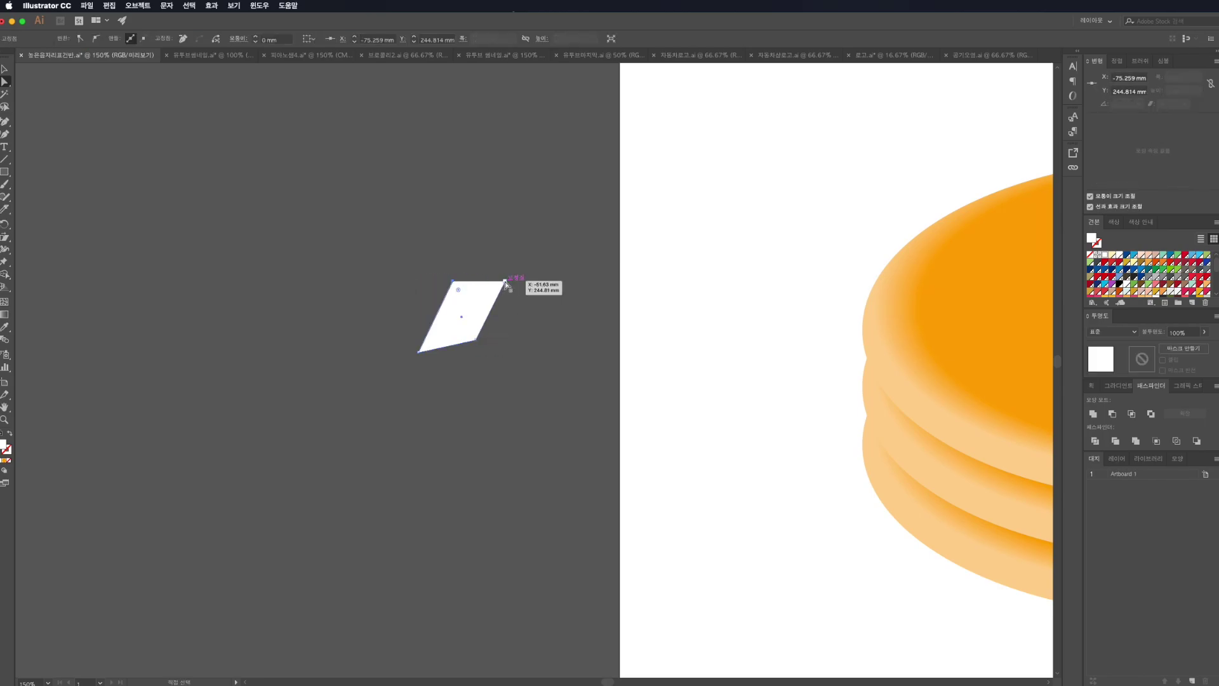
left_click_drag(419, 351, 409, 323)
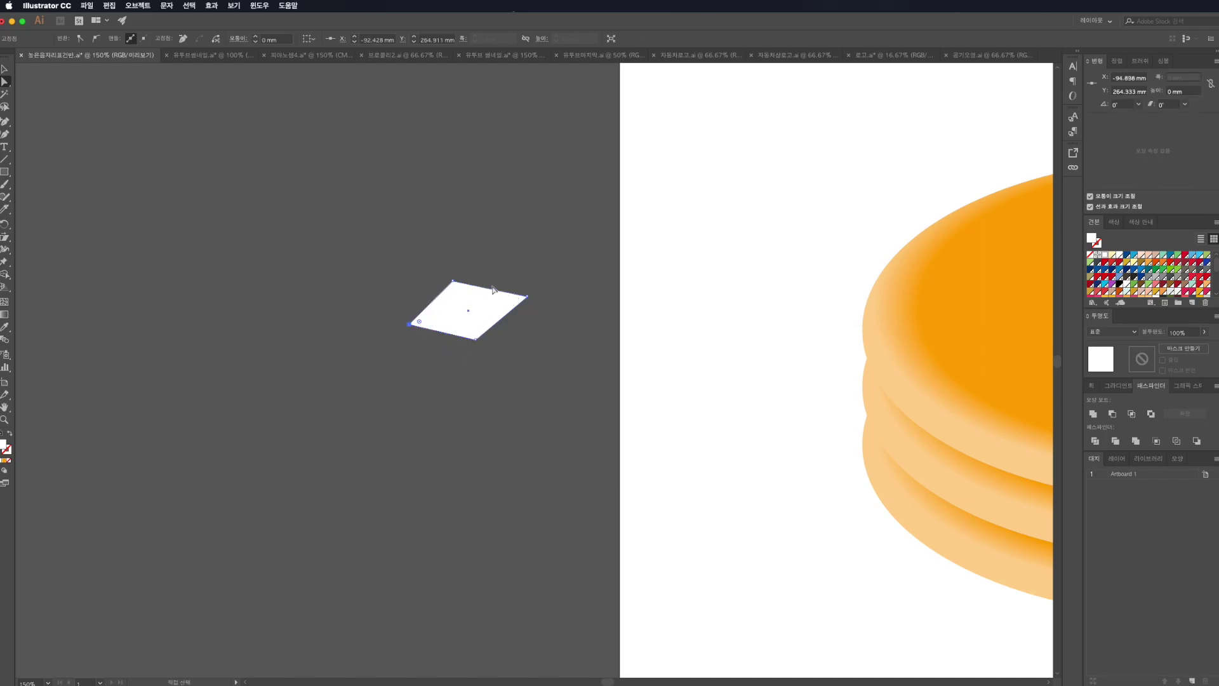
left_click_drag(454, 281, 463, 279)
key("v")
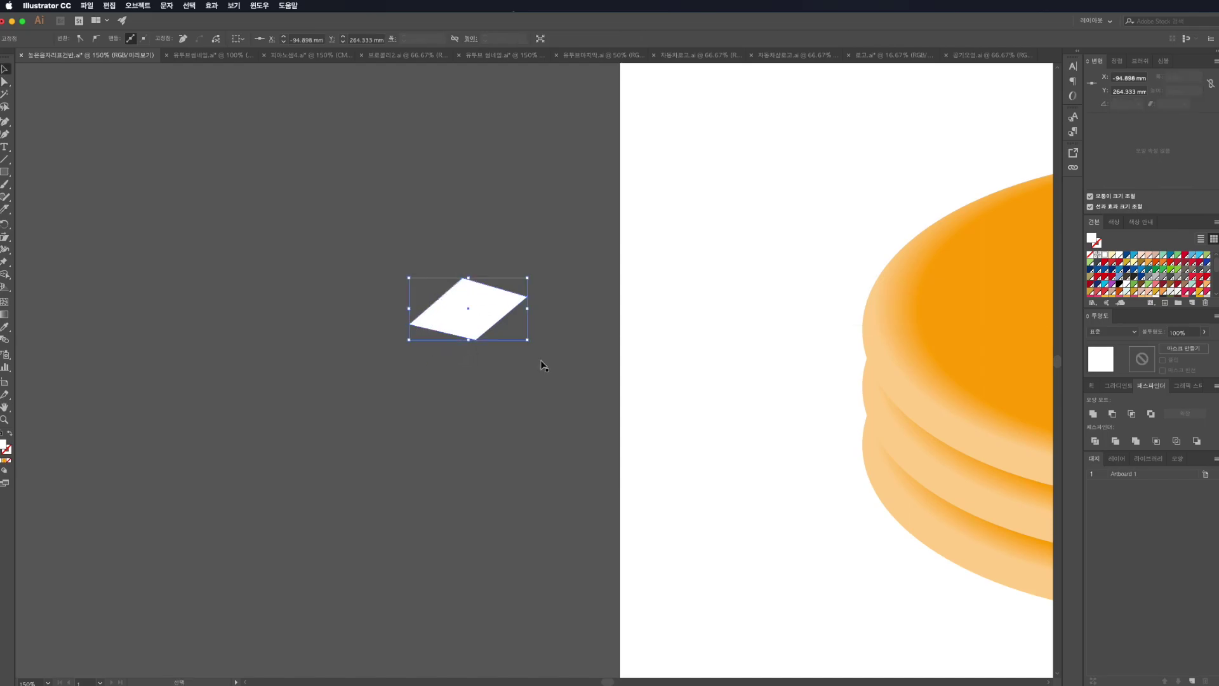
left_click(538, 364)
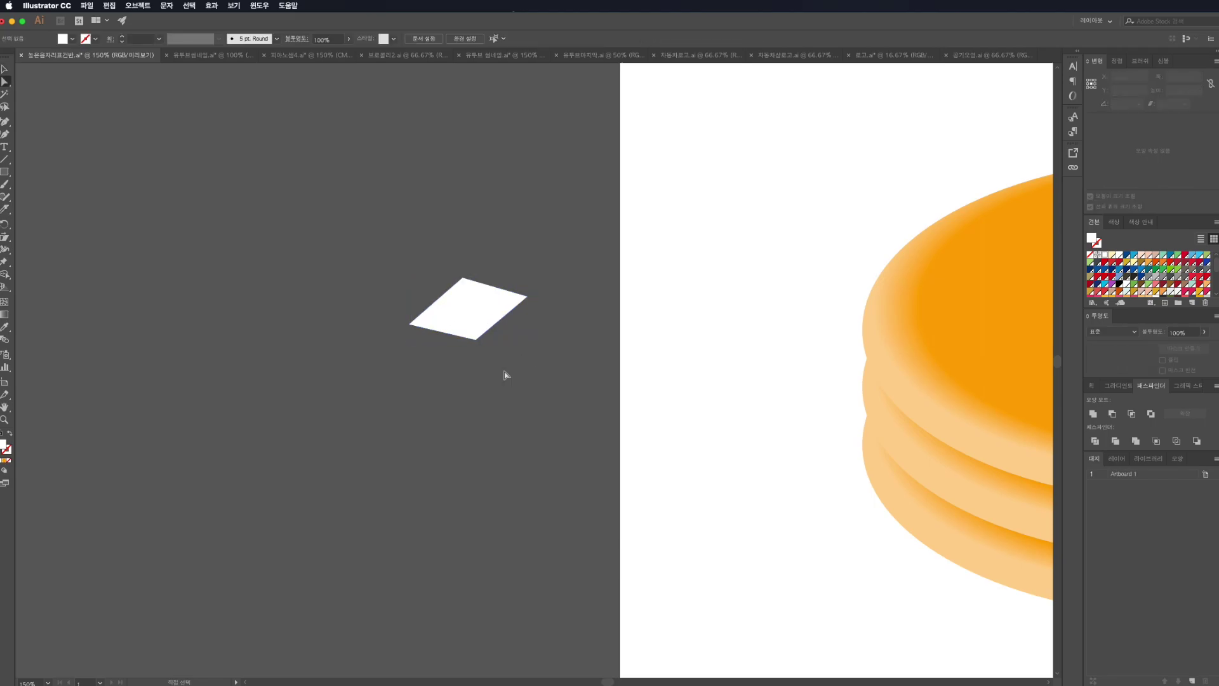
Step: Round the parallelogram's corners to a 5.24 mm radius and nudge it slightly right
left_click(467, 315)
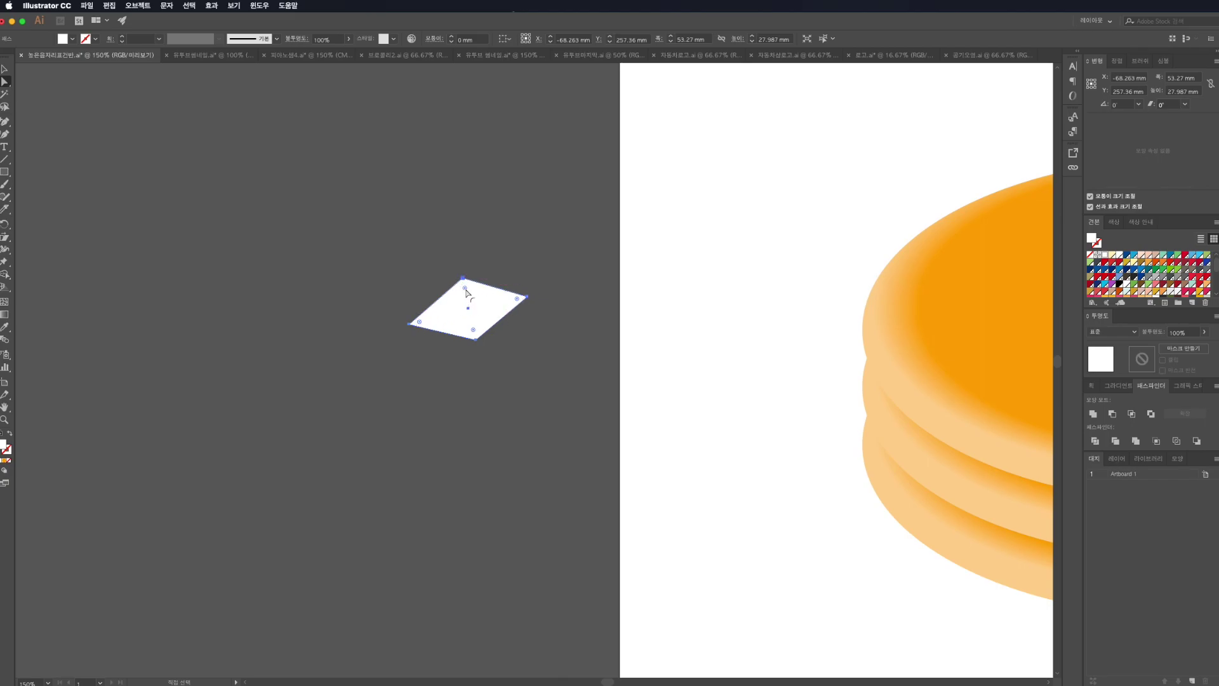
left_click_drag(465, 291, 467, 294)
key("v")
left_click(506, 348)
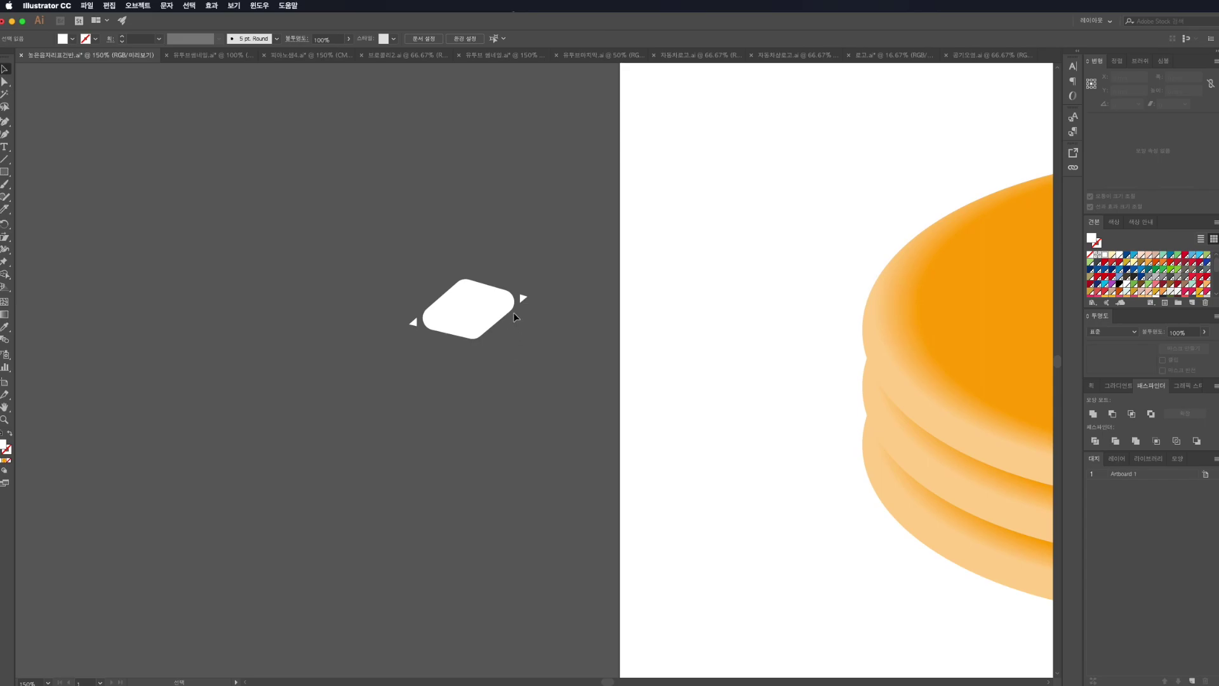
mouse_move(487, 310)
left_mouse_down()
mouse_move(527, 308)
mouse_move(429, 315)
mouse_move(523, 302)
mouse_move(498, 319)
left_mouse_up()
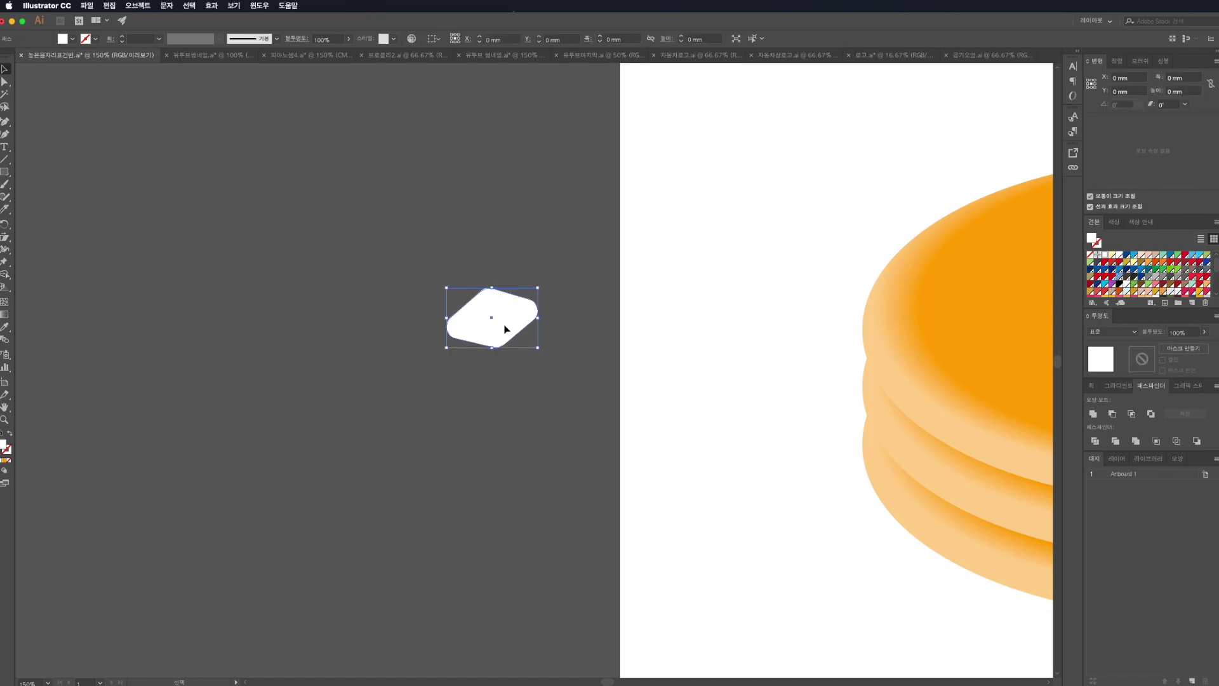
left_click(525, 376)
scroll(505, 321, "up", 2)
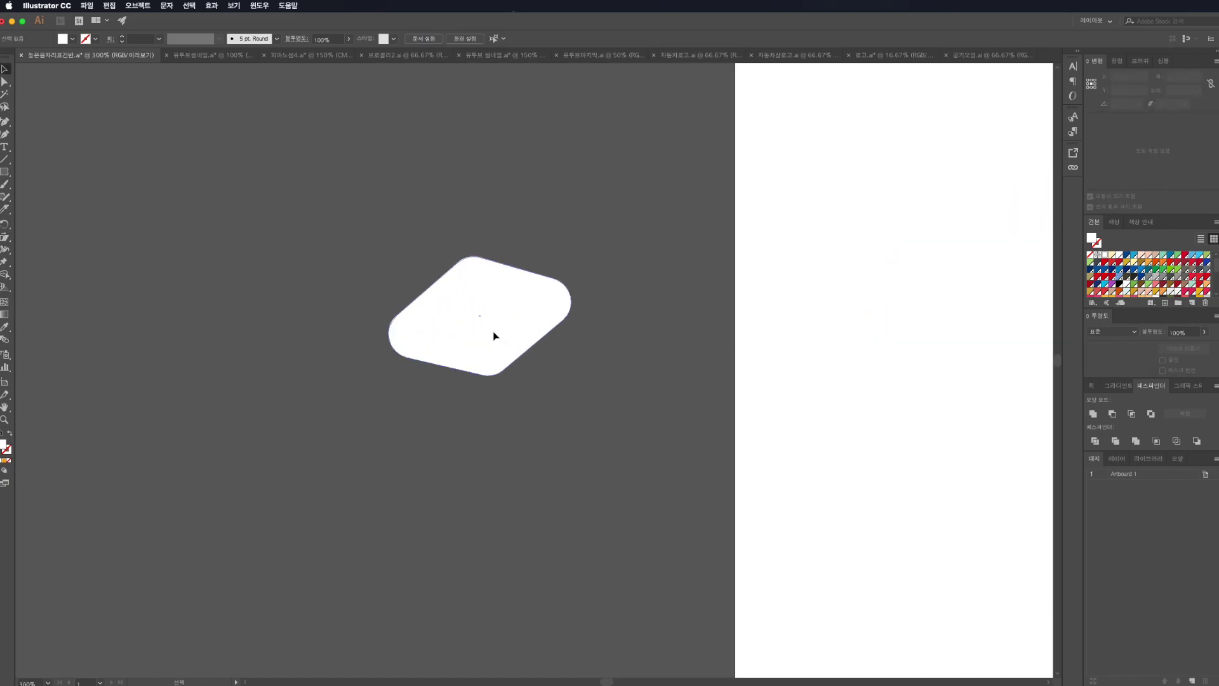
Step: Copy the butter shape, fill the copy cream FCF2E3, and overlap it just below the white one
left_click_drag(495, 336, 510, 438)
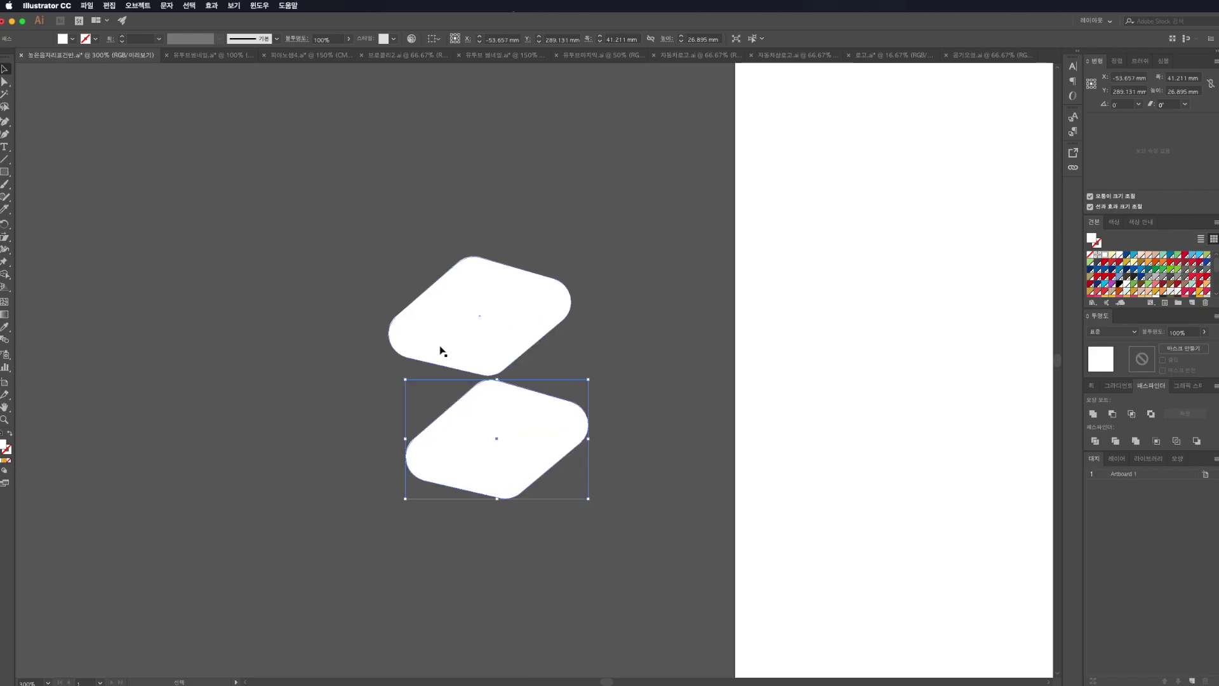
double_click(3, 445)
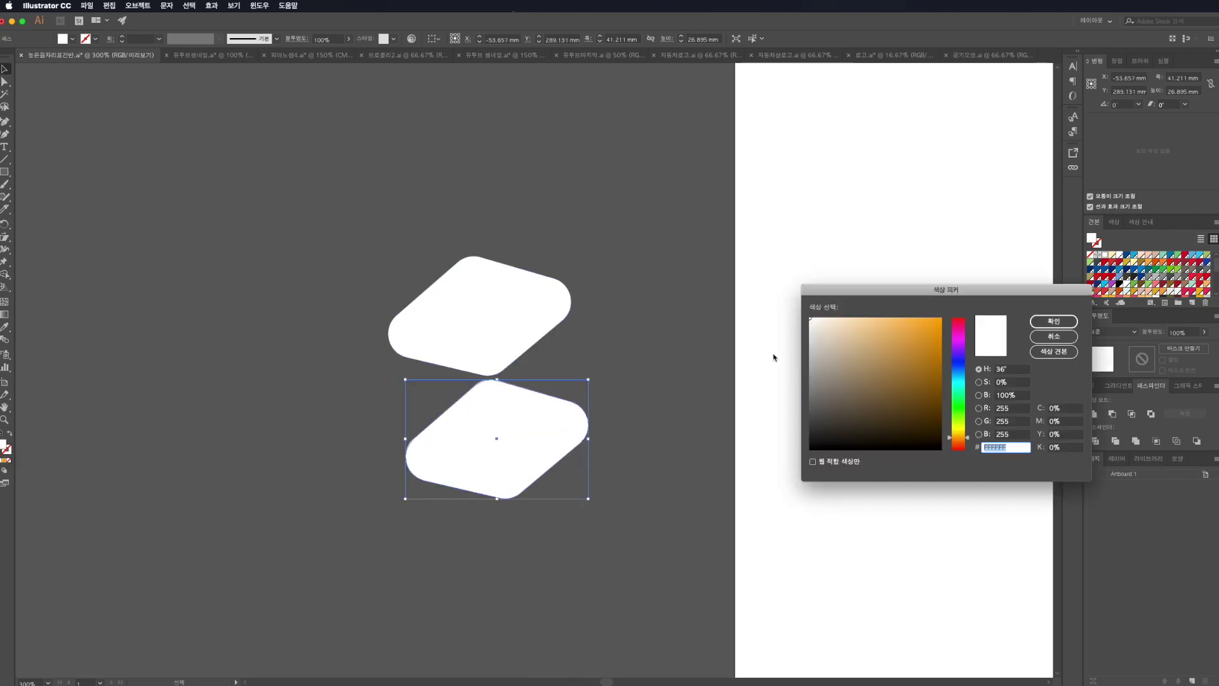
left_click(825, 318)
left_click(1054, 321)
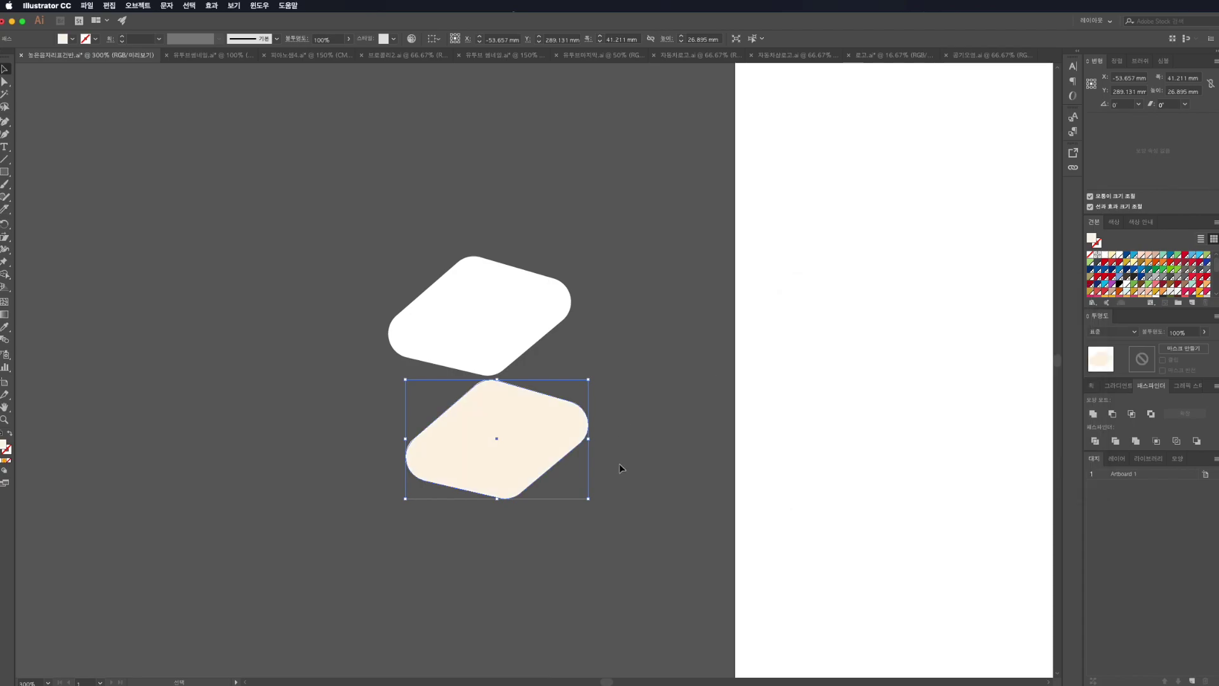
left_click_drag(494, 471, 480, 374)
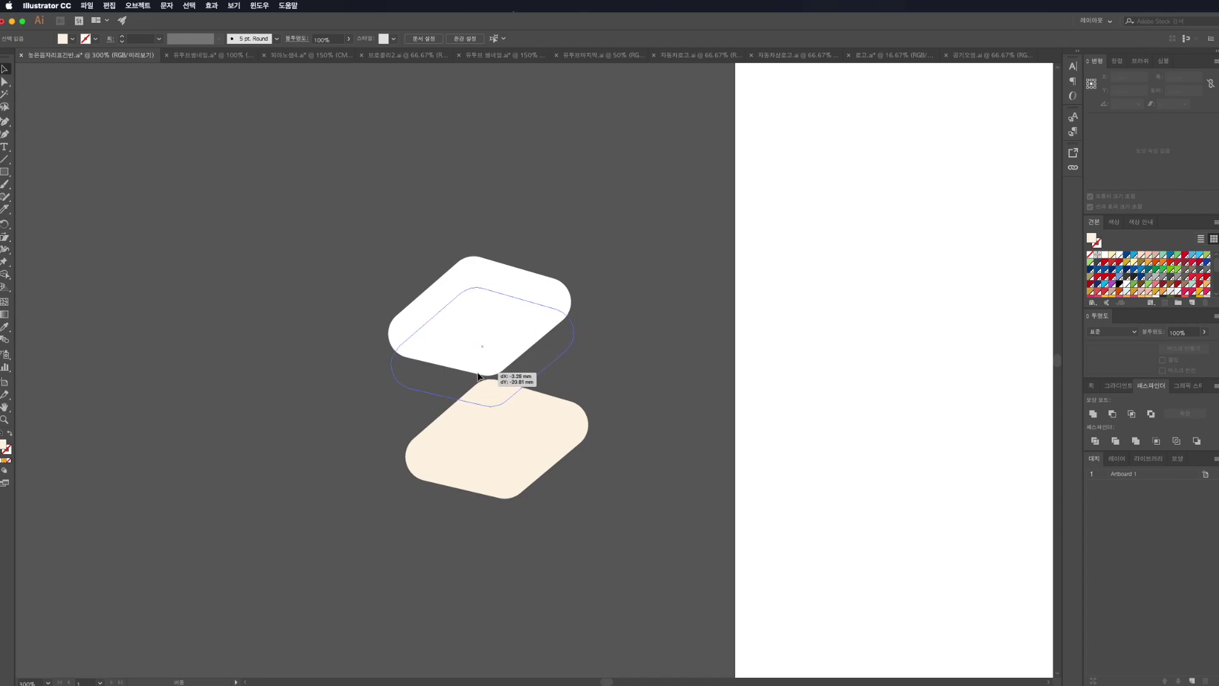
left_click_drag(480, 374, 479, 376)
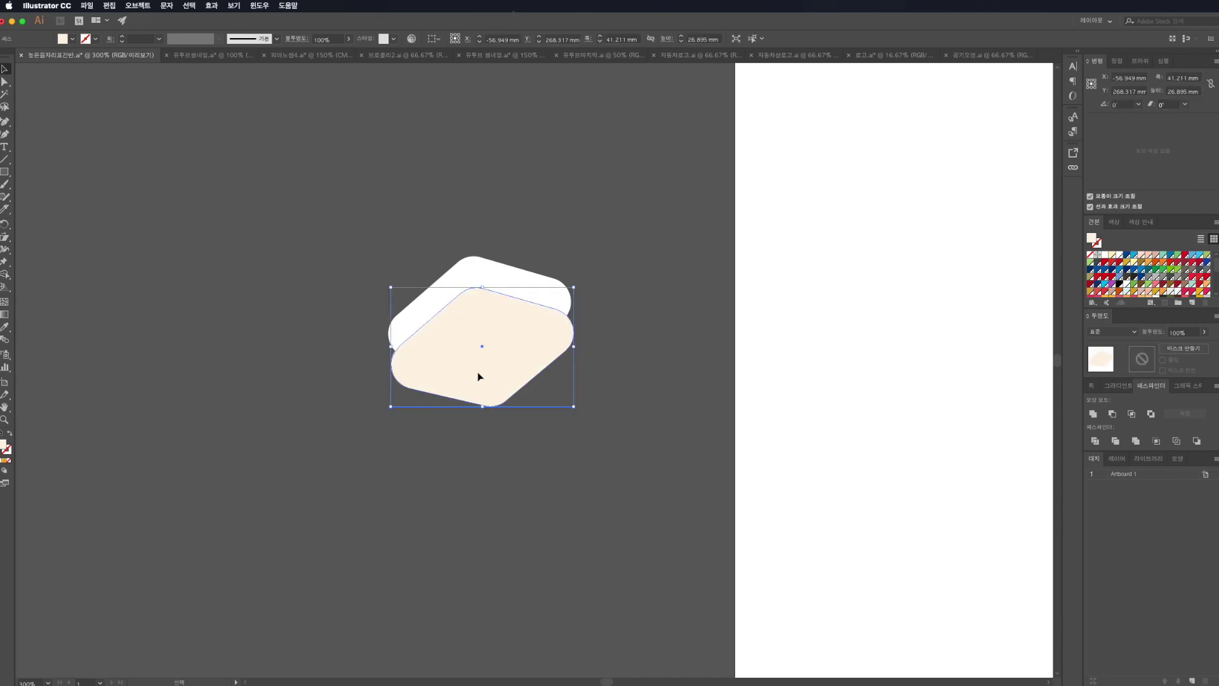
Step: Send the cream shape behind the white one and curve its left side up to the top piece
key("ctrl+shift+bracketleft")
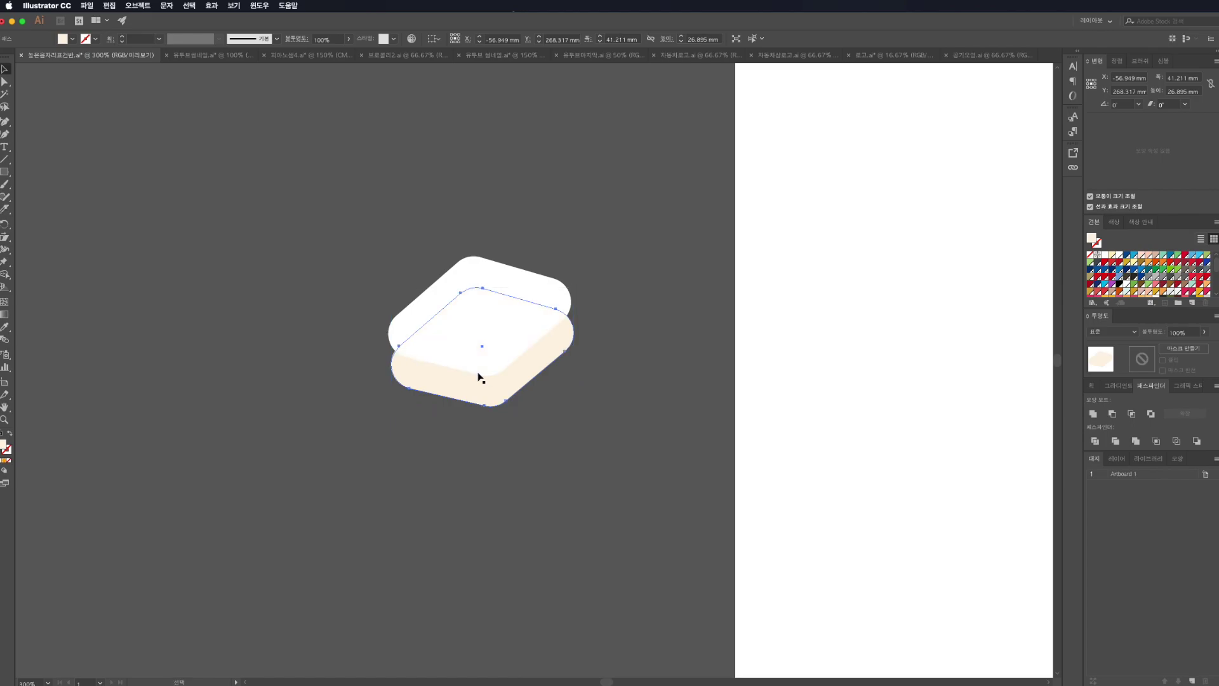
left_click(595, 429)
key("ctrl+equal")
key("ctrl+equal")
key("ctrl+equal")
key("ctrl+equal")
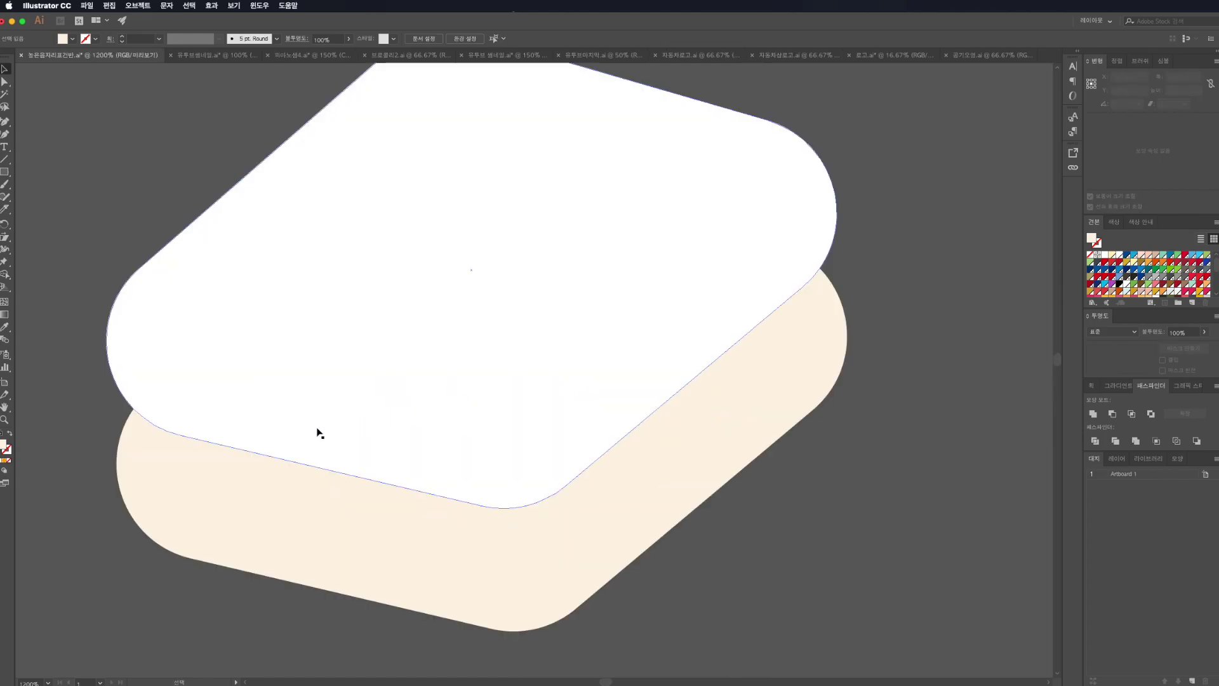
left_click(139, 443)
key("a")
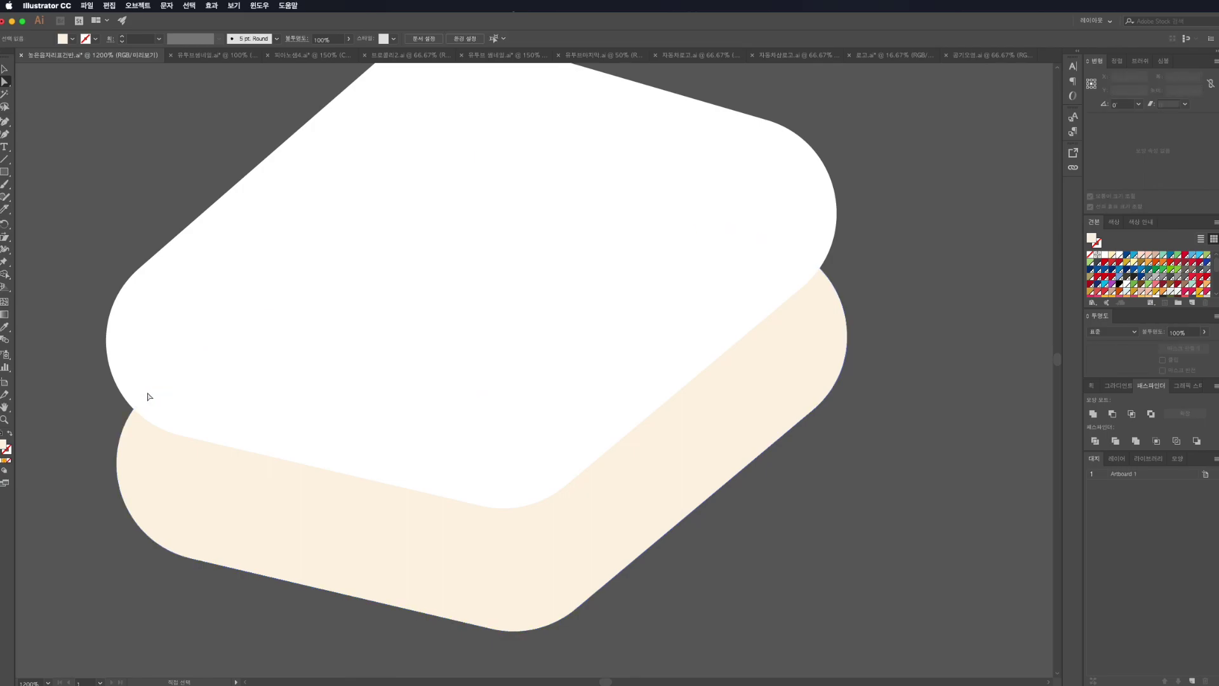
left_click(161, 384)
left_click(145, 455)
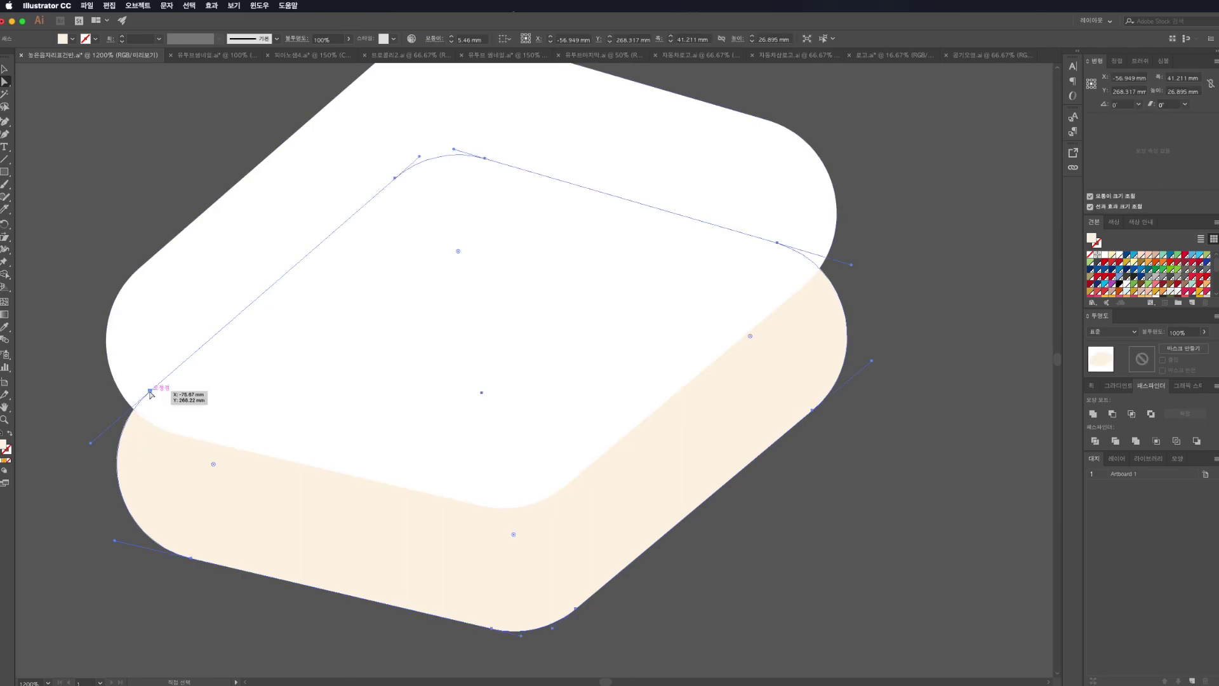
left_click_drag(150, 390, 114, 302)
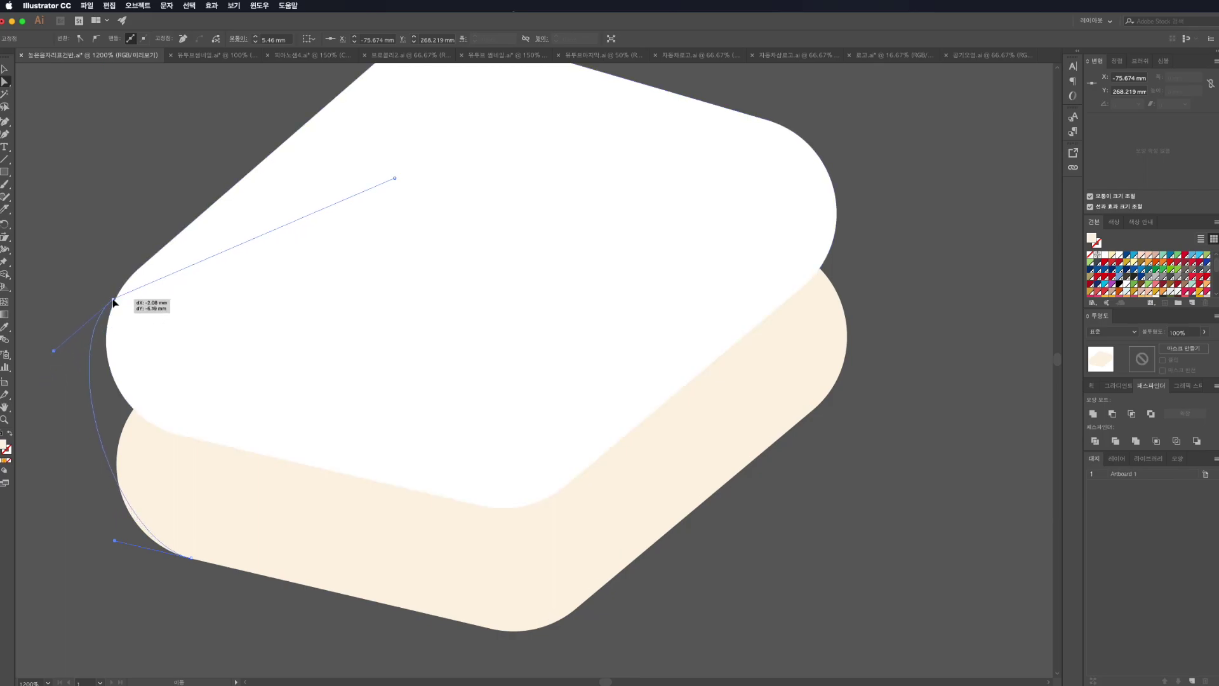
left_click_drag(114, 302, 115, 300)
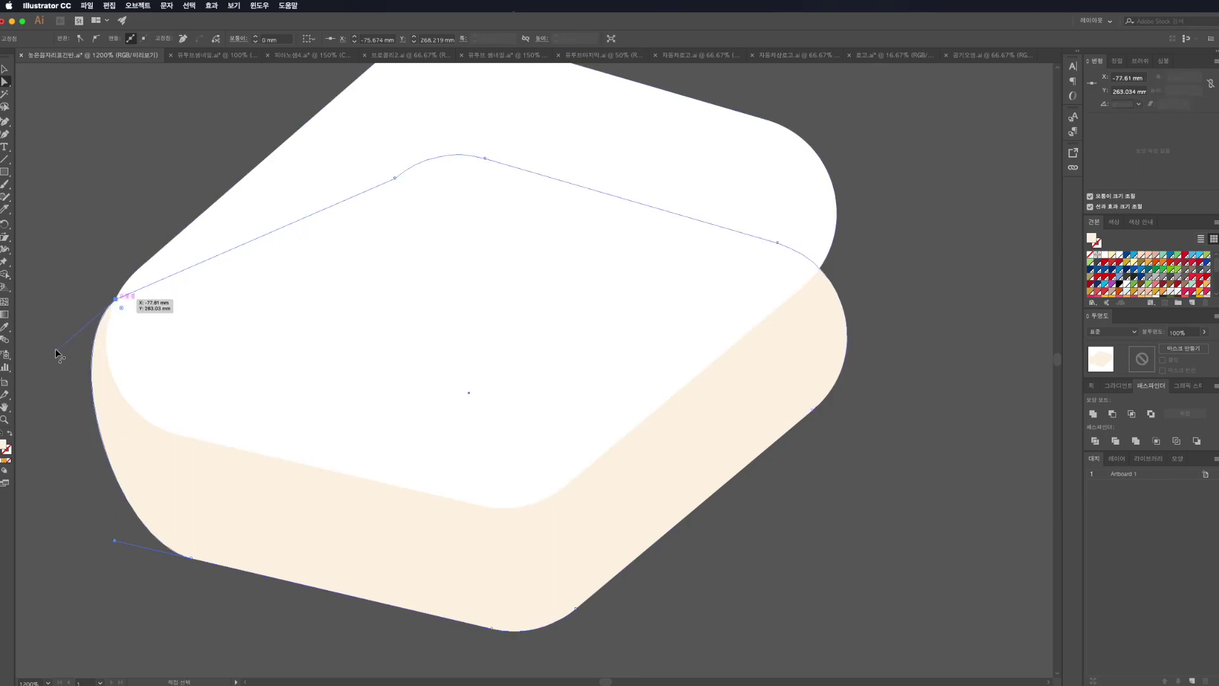
left_click_drag(54, 352, 81, 387)
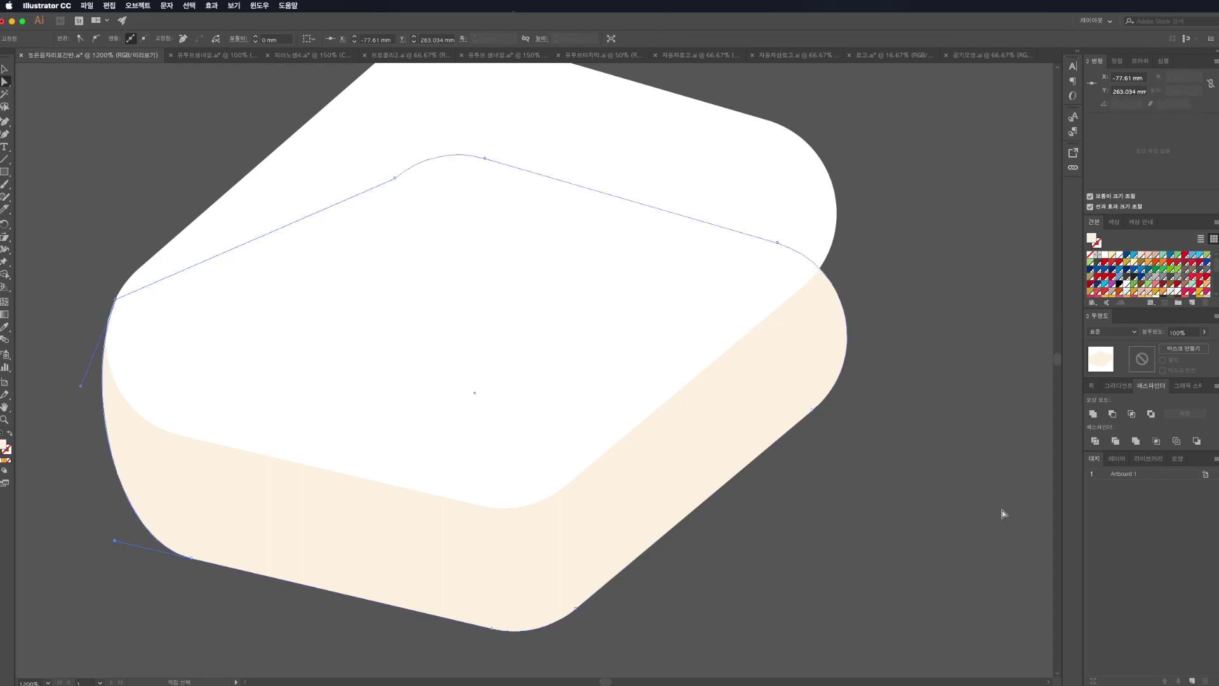
Step: Move the cream shape's right anchor up to the top corner and curve that side
left_click(908, 503)
left_click(829, 355)
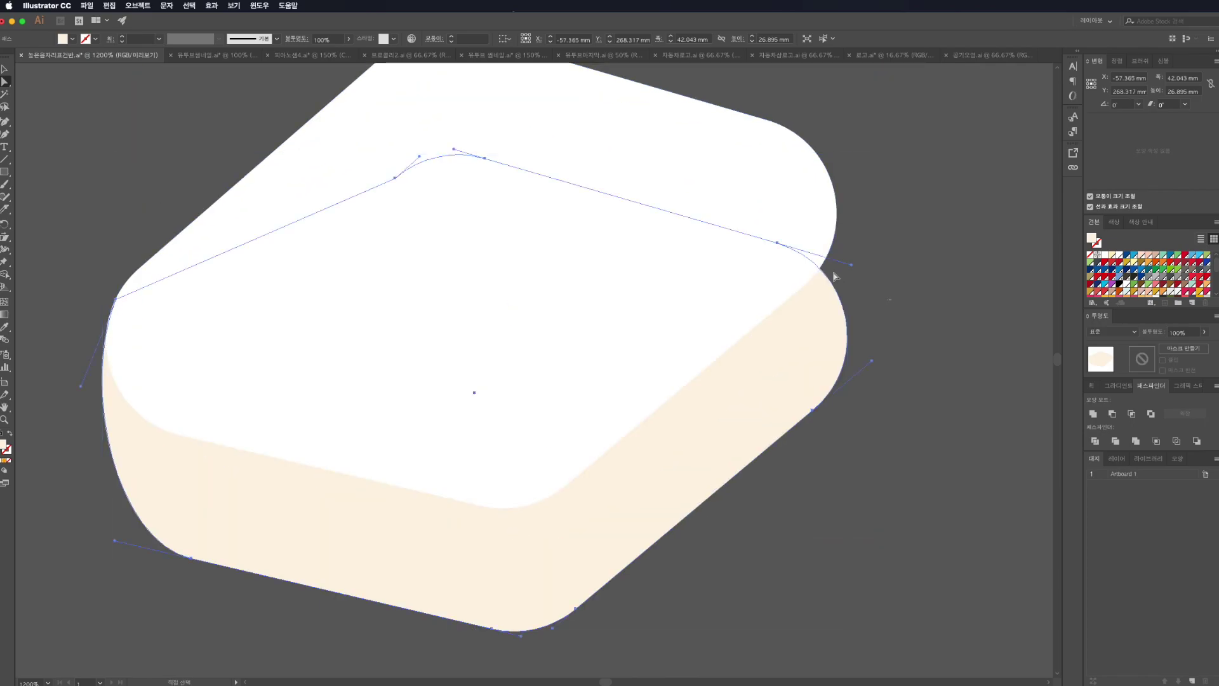
left_click(777, 243)
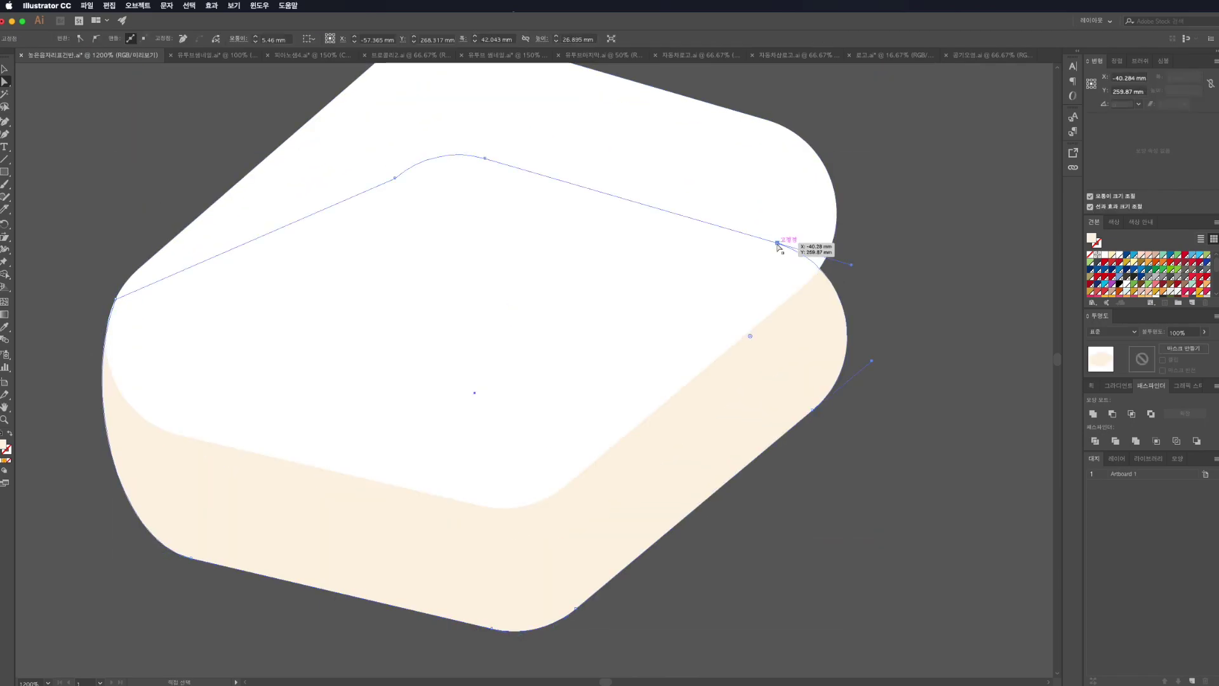
left_click_drag(777, 242, 801, 139)
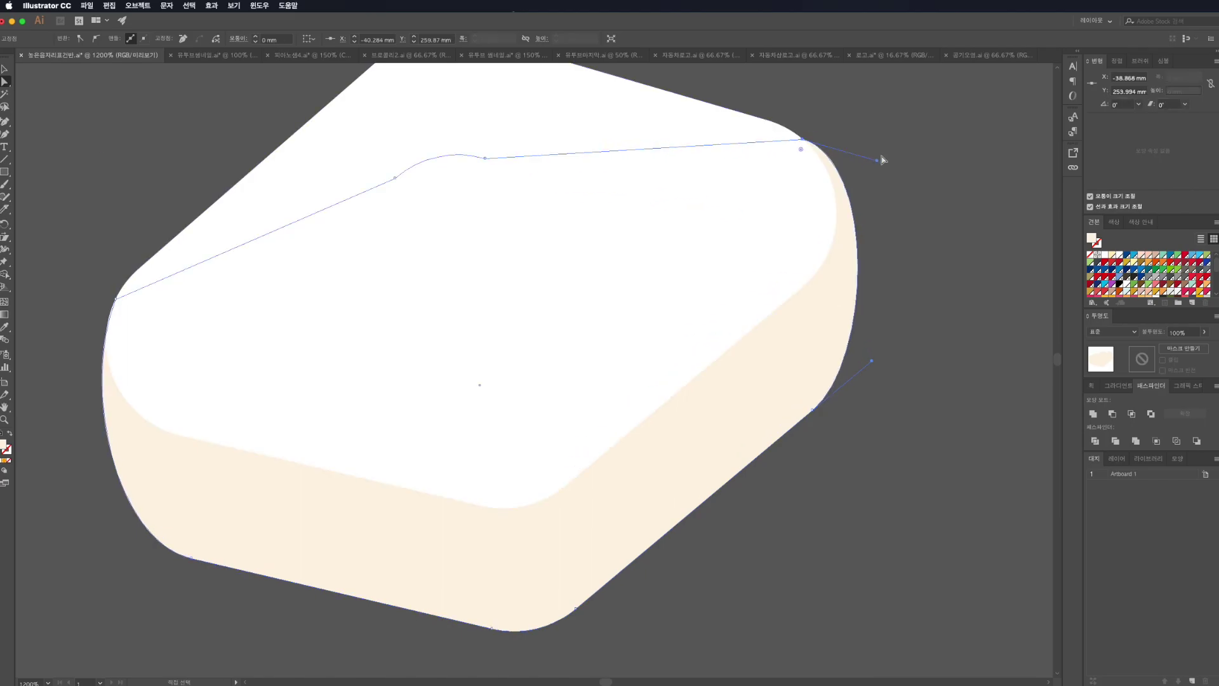
left_click_drag(879, 160, 864, 197)
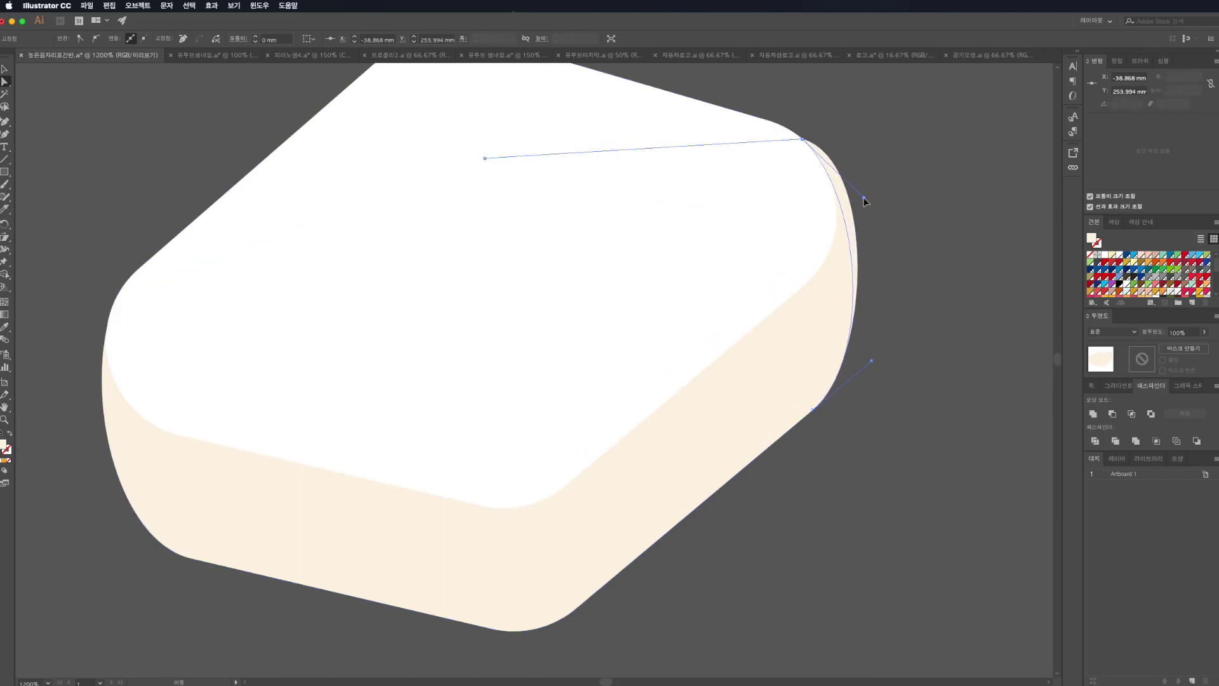
Step: Group the white and cream butter pieces into one object
left_click(902, 235)
scroll(902, 246, "down", 3)
scroll(902, 246, "down", 3)
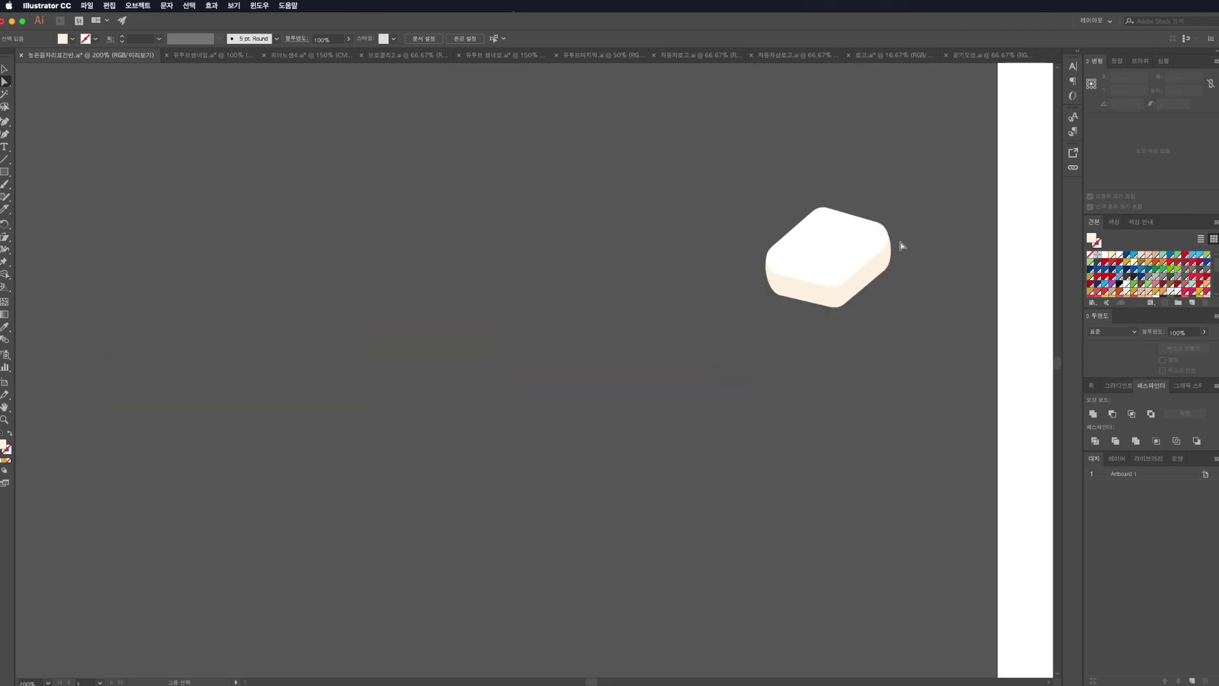
scroll(901, 246, "down", 3)
scroll(901, 246, "right", 3)
scroll(902, 247, "right", 3)
scroll(902, 246, "right", 2)
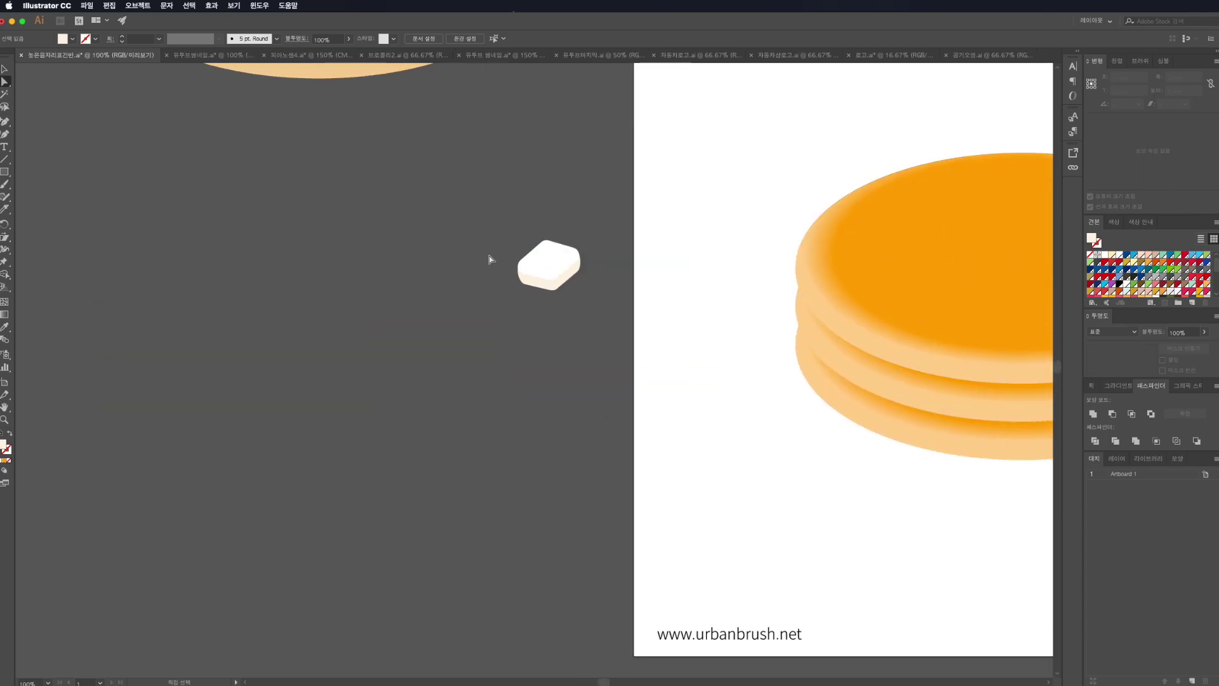
key("v")
left_click_drag(527, 325, 528, 327)
right_click(551, 265)
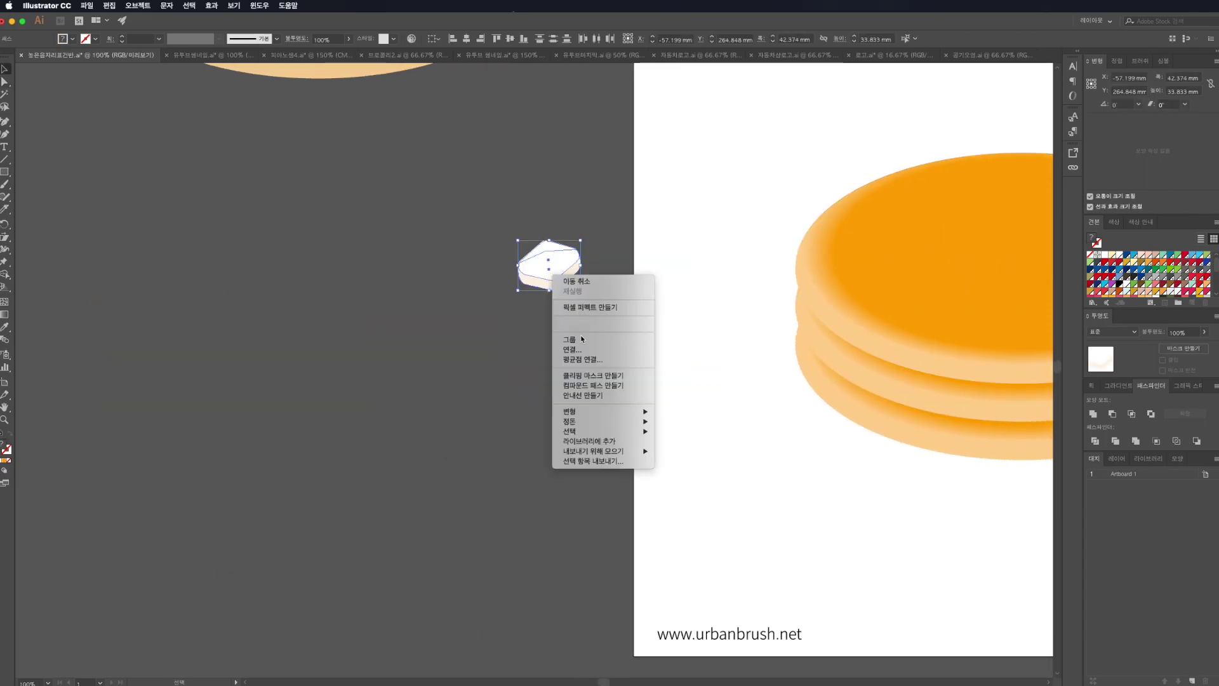
left_click(587, 338)
left_click(453, 319)
Step: Move the butter pat onto the centre of the top pancake
scroll(453, 319, "right", 1)
scroll(454, 320, "right", 3)
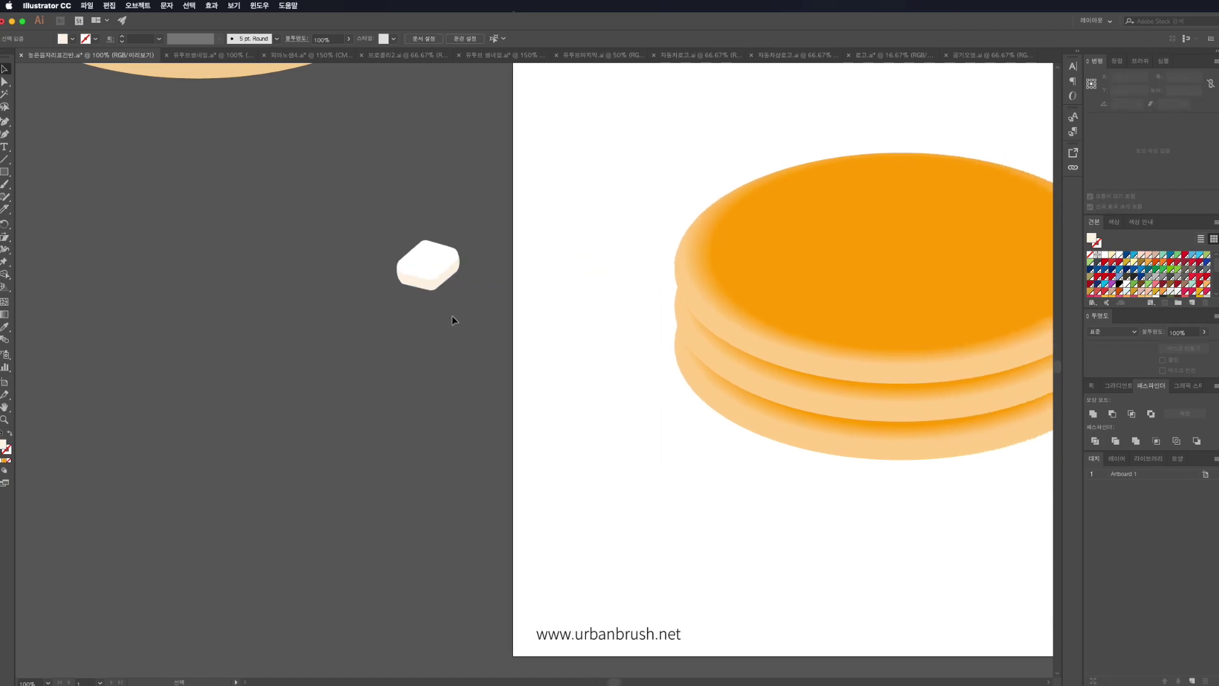
scroll(406, 299, "right", 10)
scroll(254, 279, "right", 1)
mouse_move(105, 275)
left_mouse_down()
mouse_move(539, 226)
mouse_move(588, 244)
left_mouse_up()
scroll(454, 417, "up", 2)
scroll(454, 416, "left", 2)
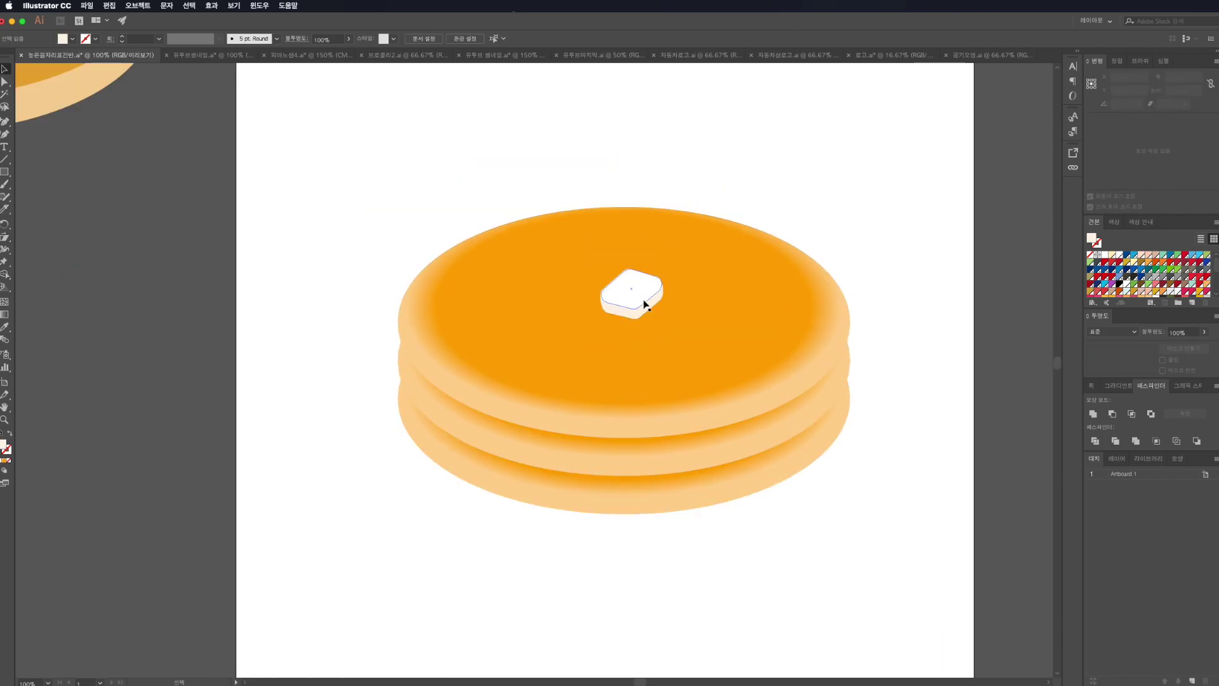
scroll(645, 348, "down", 1)
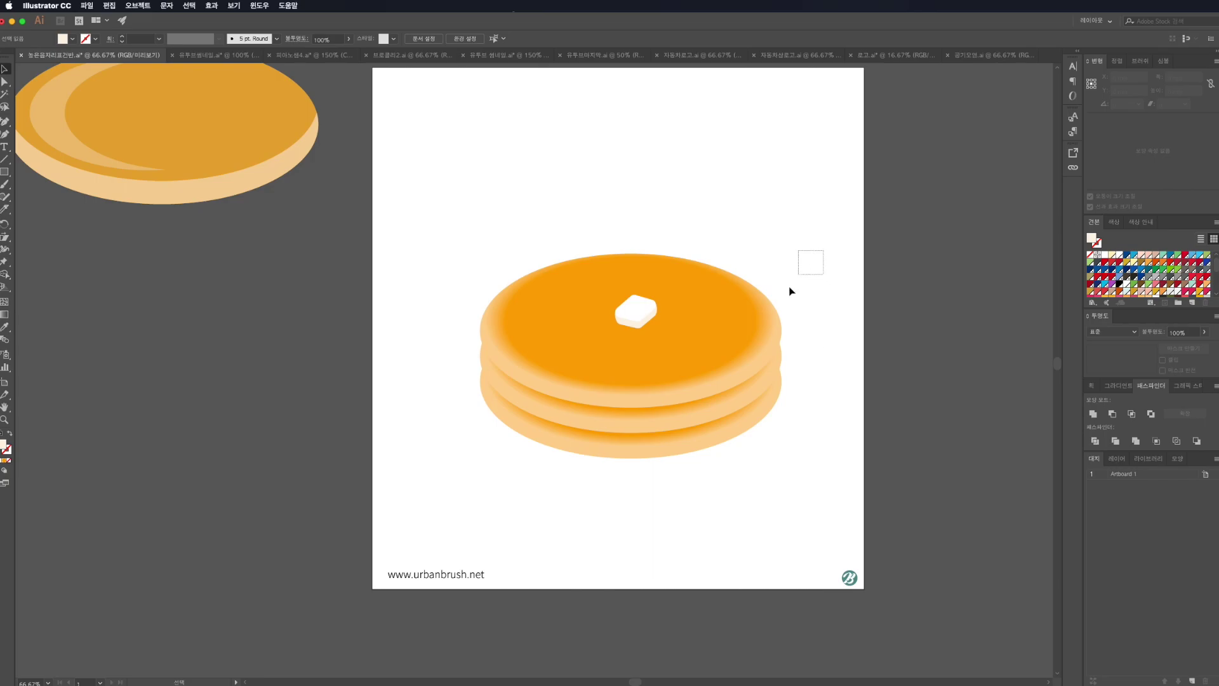
Step: Paste the three pancake ellipses in place and unite them into one silhouette
left_click_drag(825, 249, 744, 475)
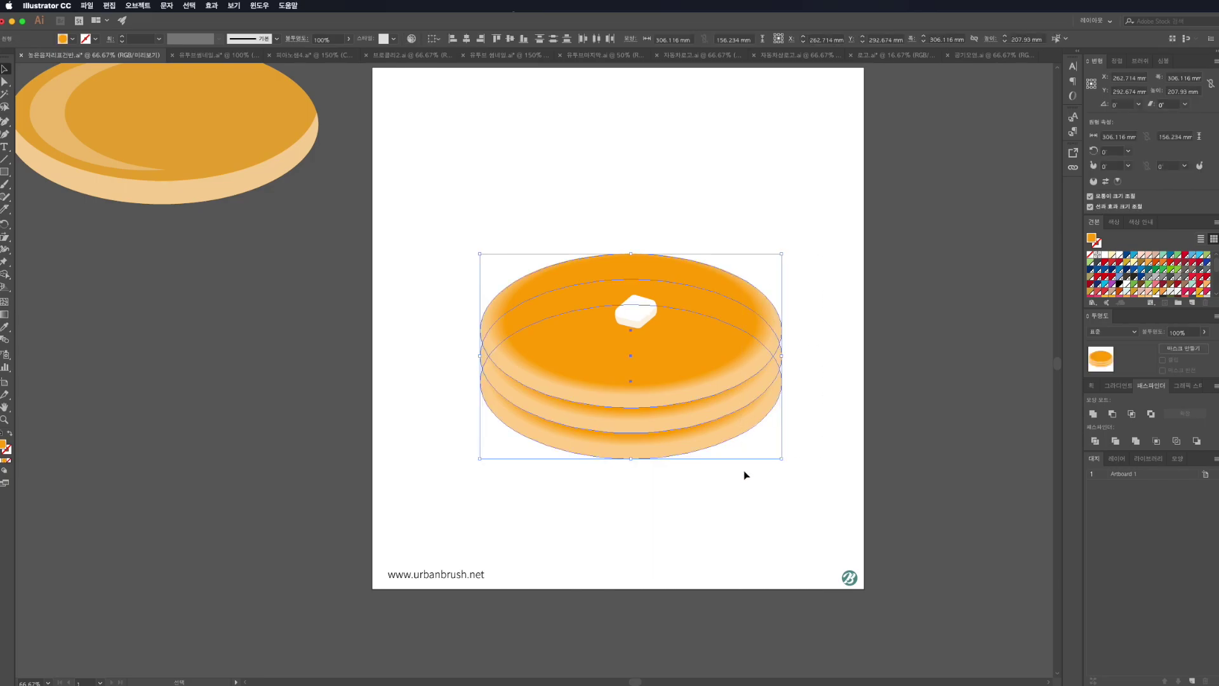
key("a")
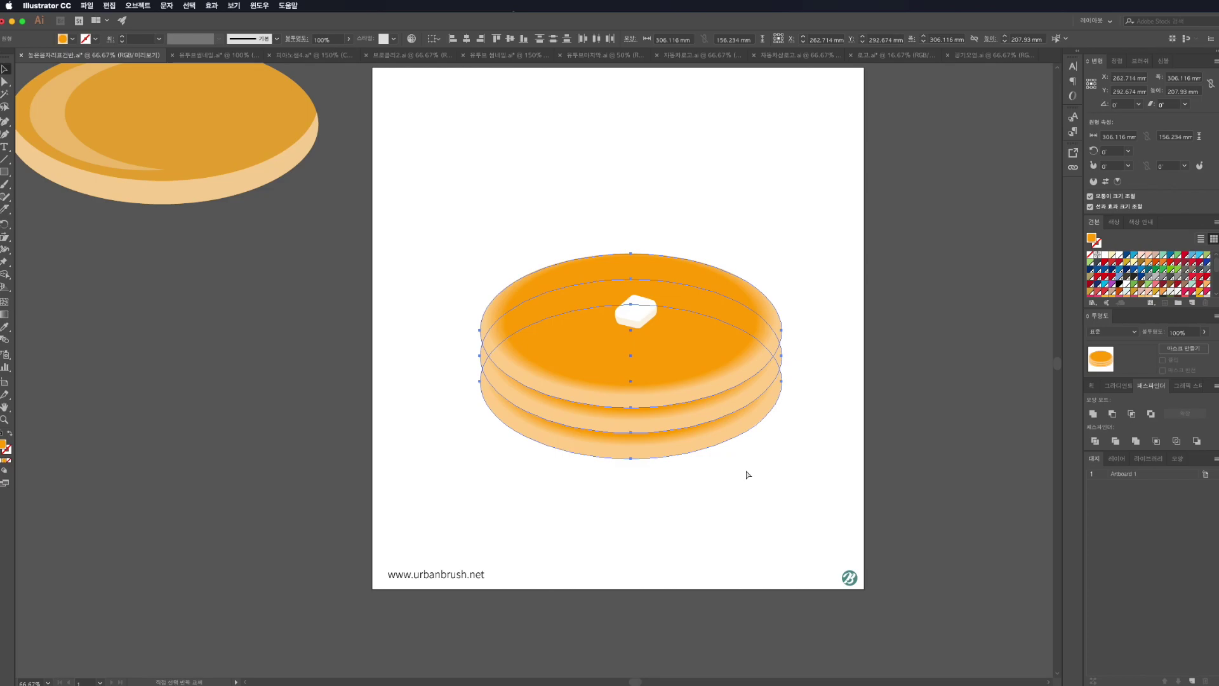
key("v")
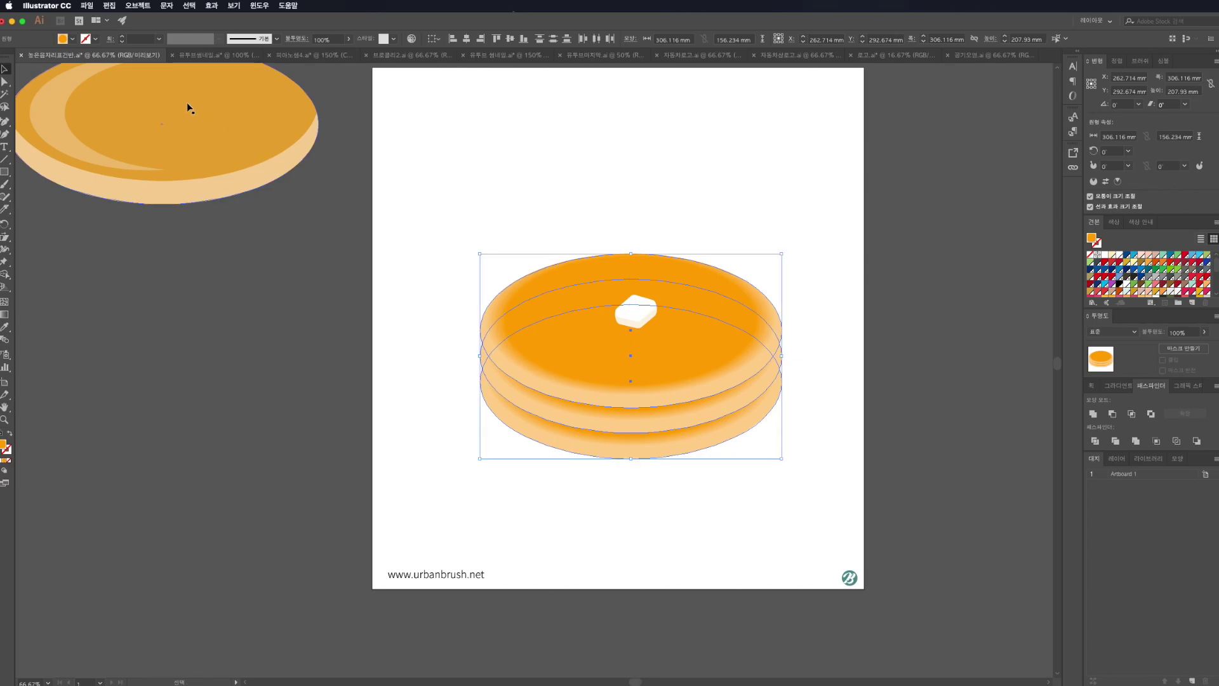
left_click(109, 6)
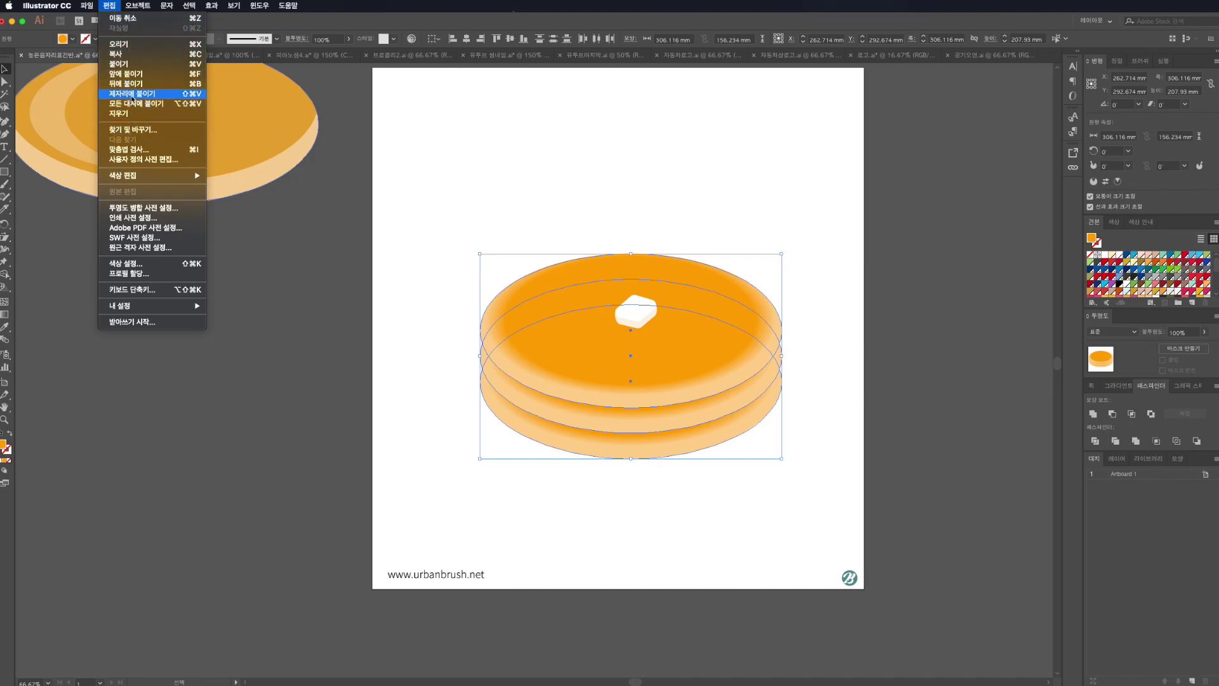
left_click(132, 95)
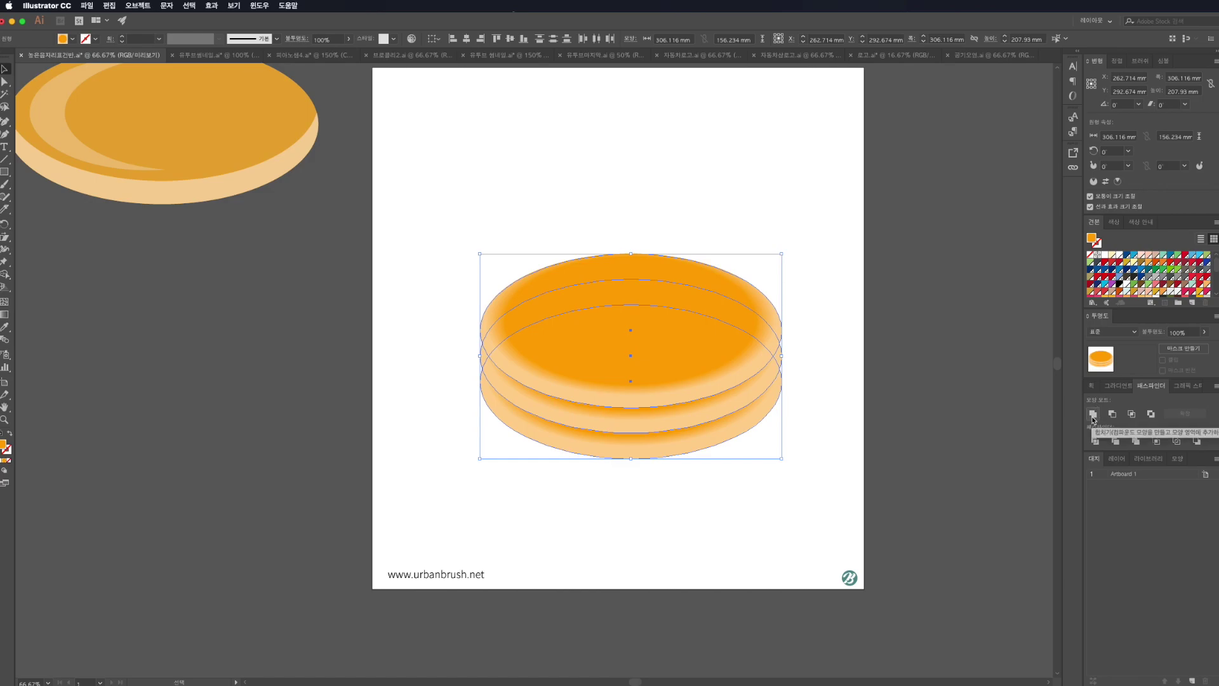
left_click(1092, 414)
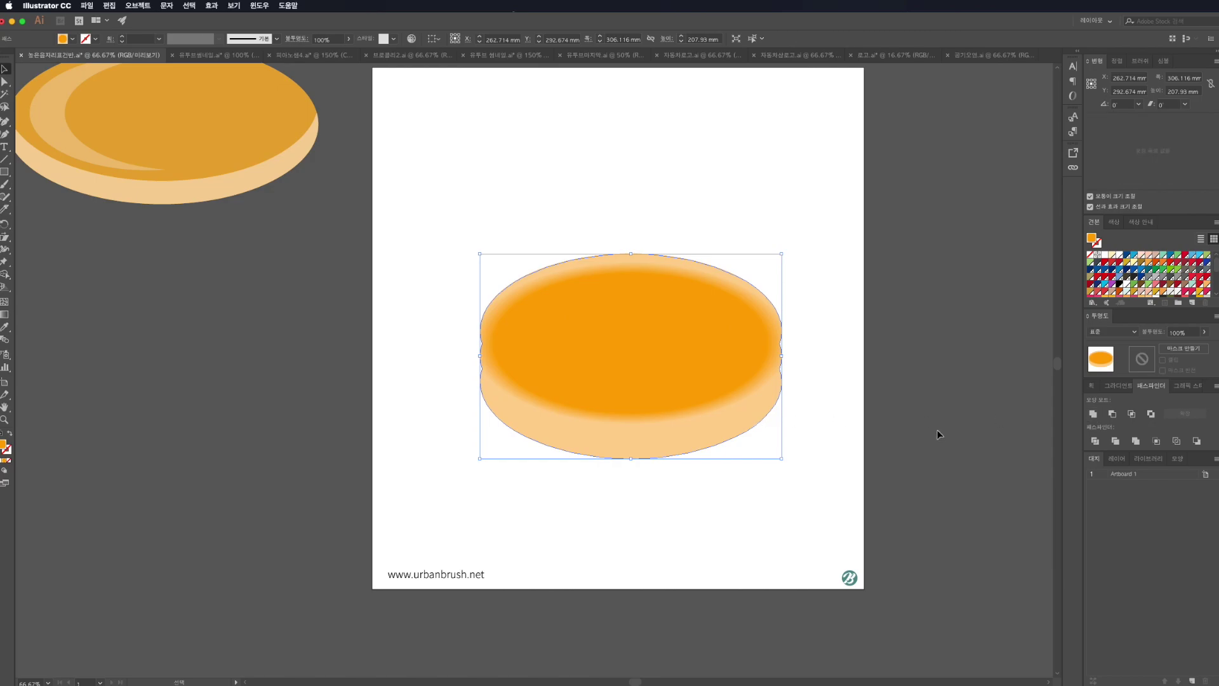
left_click(825, 419)
left_click(634, 383)
Step: Fill the merged silhouette brown, then change it to a lighter caramel brown
left_click(1141, 285)
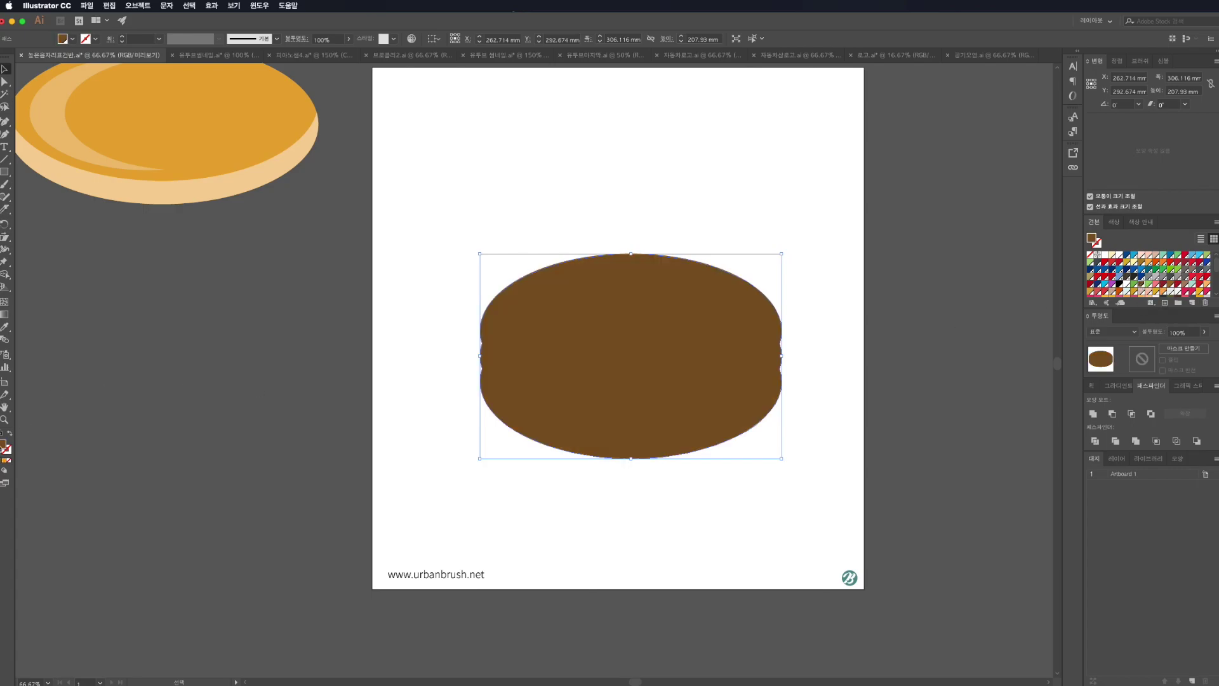
double_click(3, 444)
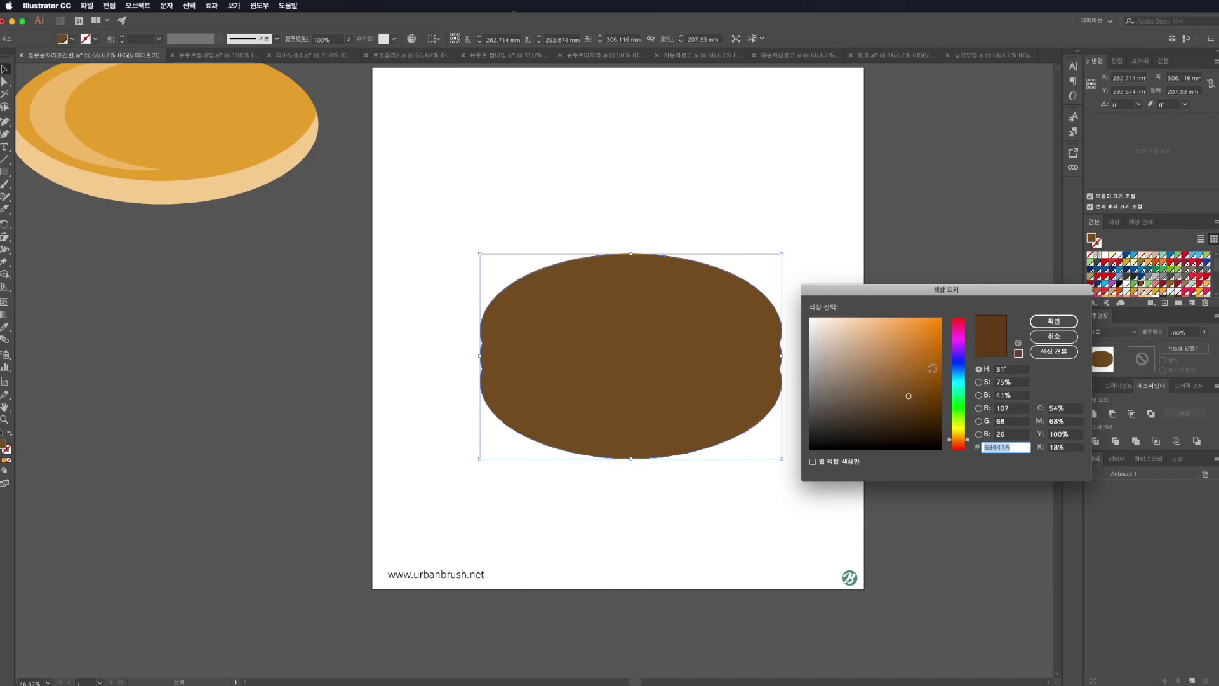
left_click(896, 373)
left_click(1054, 321)
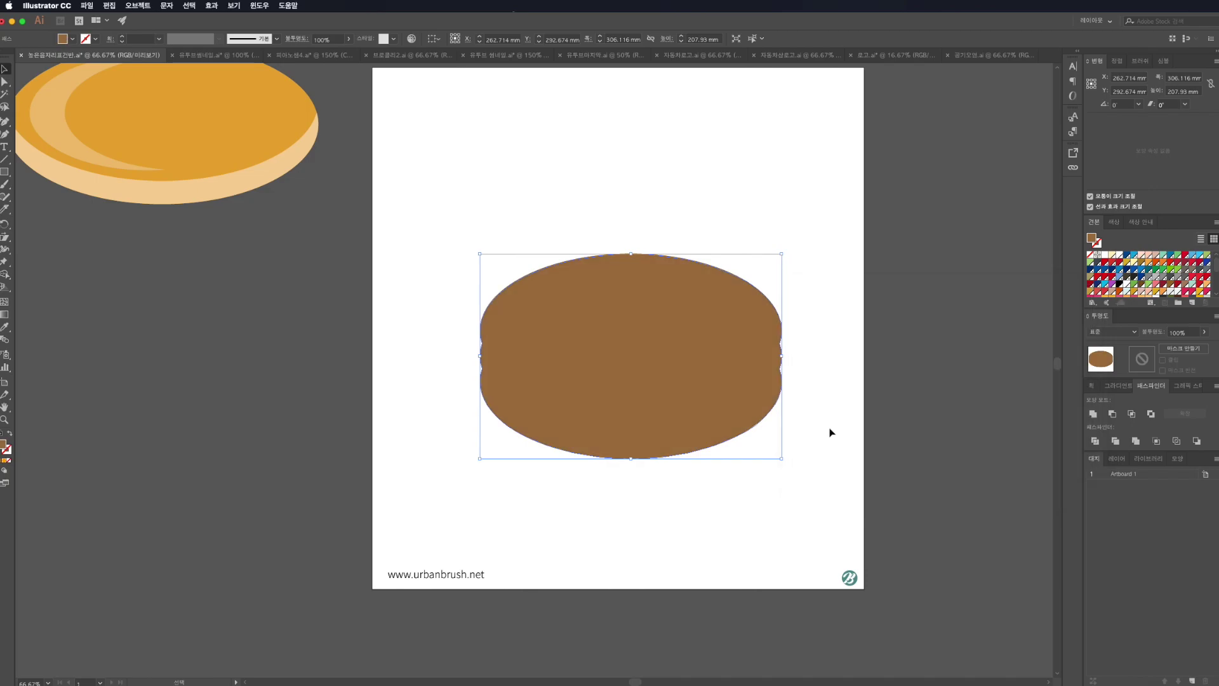
left_click(909, 424)
left_click(645, 364)
Step: Cut a wavy, dripping outline across the brown pancake shape with the Knife tool
left_click(4, 211)
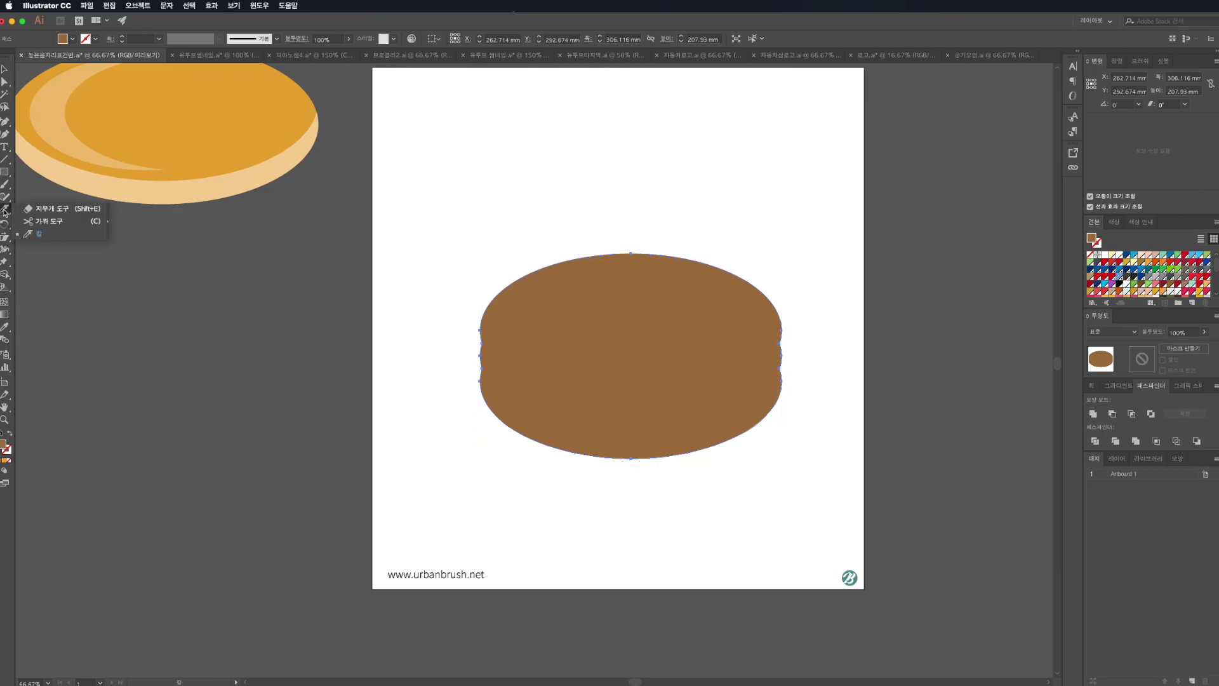
left_click(28, 234)
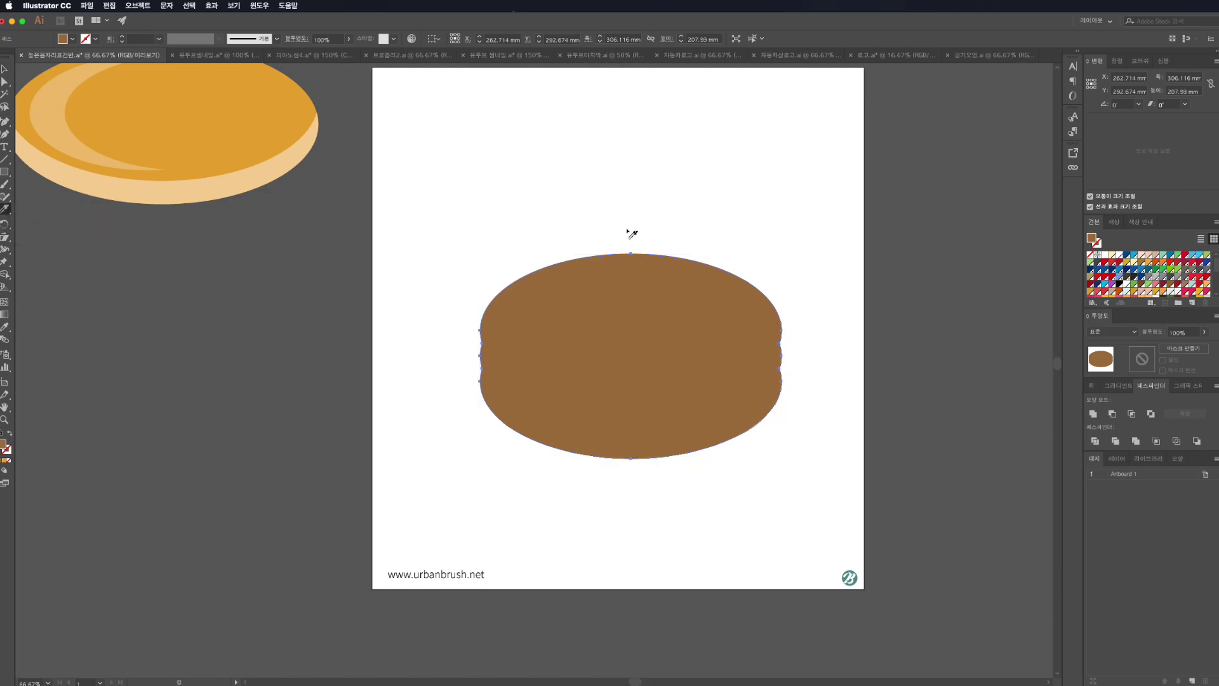
left_click_drag(632, 232, 568, 285)
mouse_move(563, 304)
left_mouse_down()
mouse_move(546, 310)
mouse_move(539, 366)
mouse_move(567, 400)
mouse_move(585, 356)
mouse_move(701, 331)
mouse_move(719, 476)
mouse_move(736, 426)
mouse_move(733, 313)
mouse_move(667, 289)
mouse_move(686, 261)
mouse_move(667, 245)
left_mouse_up()
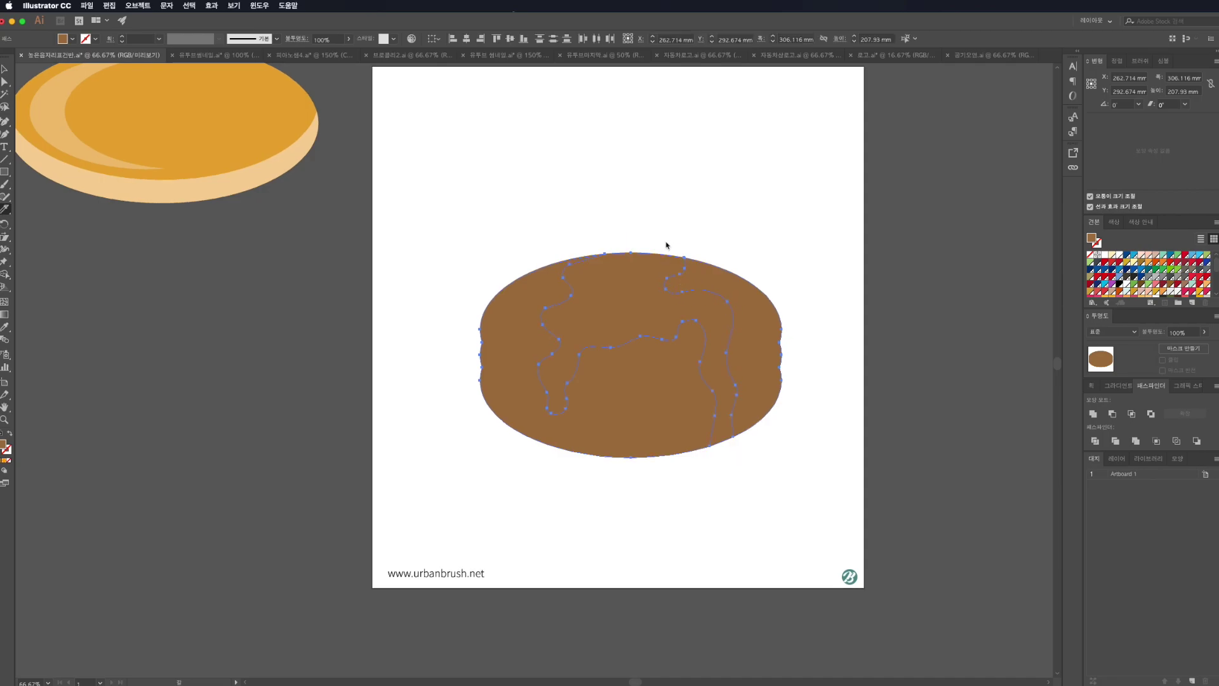
left_click(501, 186, "ctrl")
Step: Delete the excess brown pieces outside the syrup outline
key("a")
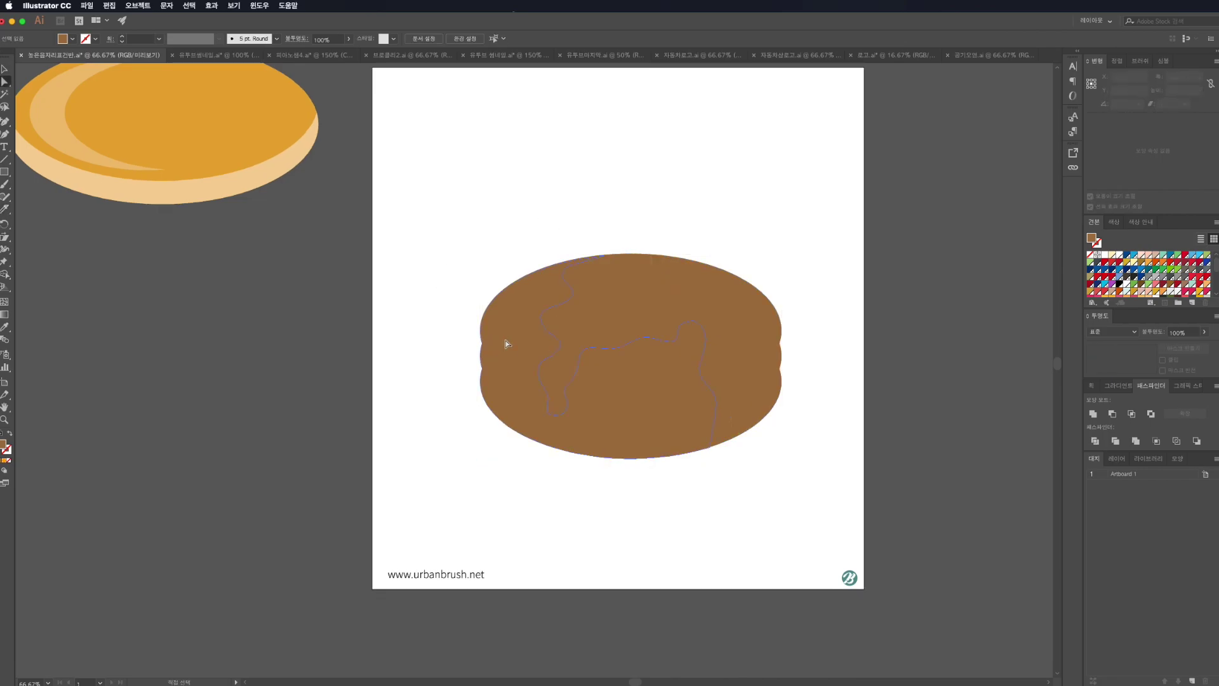
left_click(507, 344)
key("ctrl+7")
left_click(819, 313)
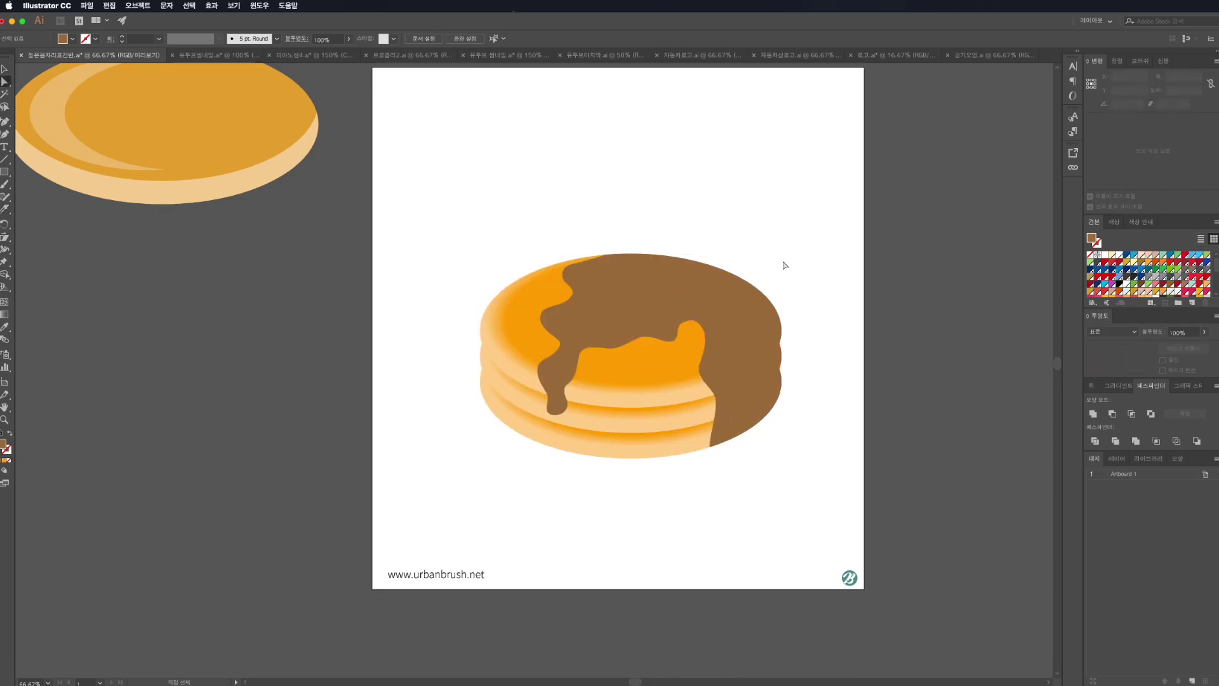
left_click(749, 315)
key("Delete")
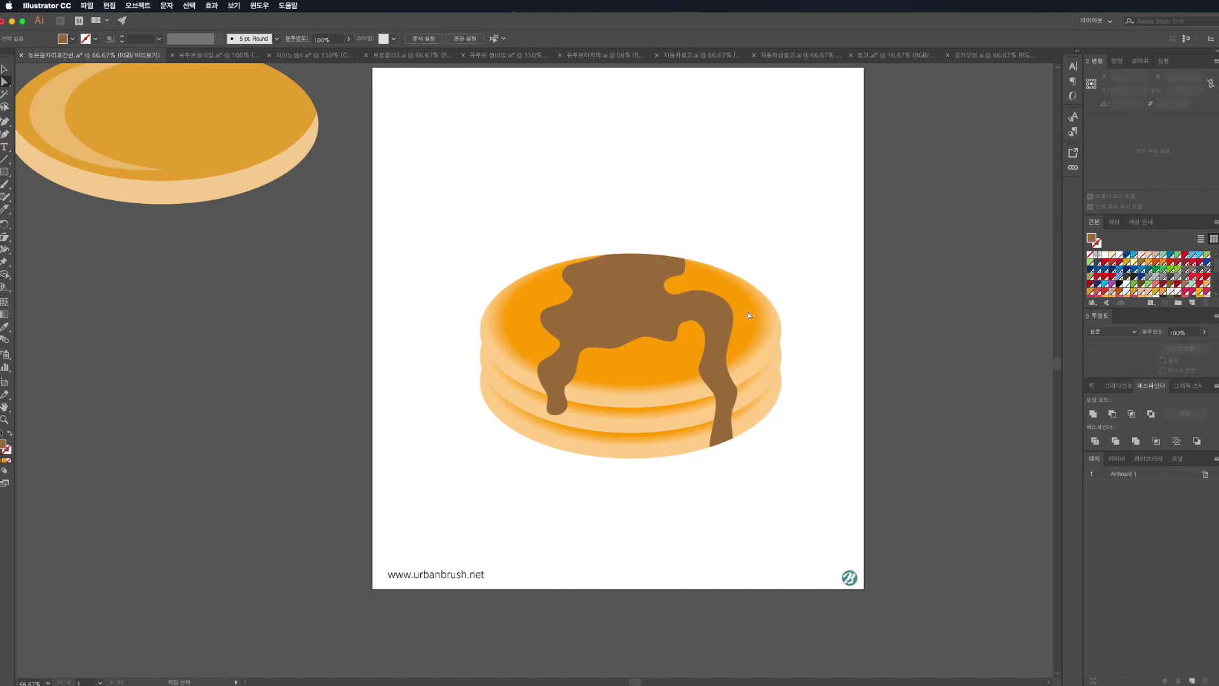
key("v")
Step: Move the syrup below the butter pat and lower its opacity to 63%
left_click(654, 333)
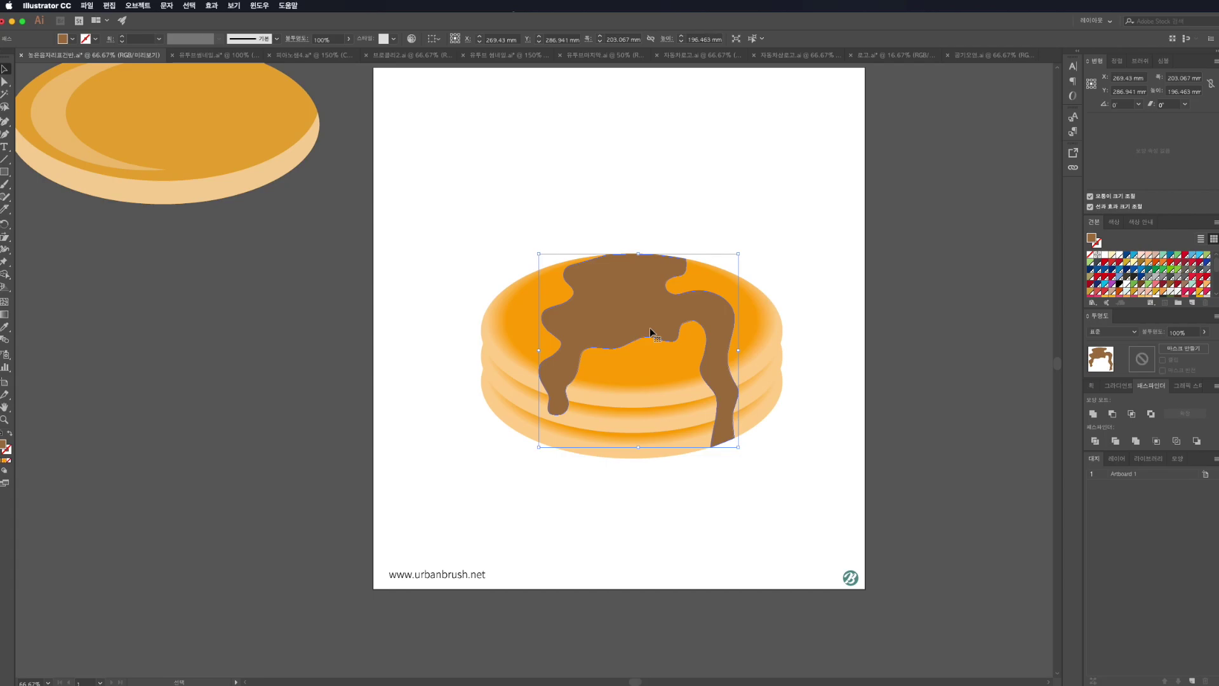
key("ctrl+bracketleft")
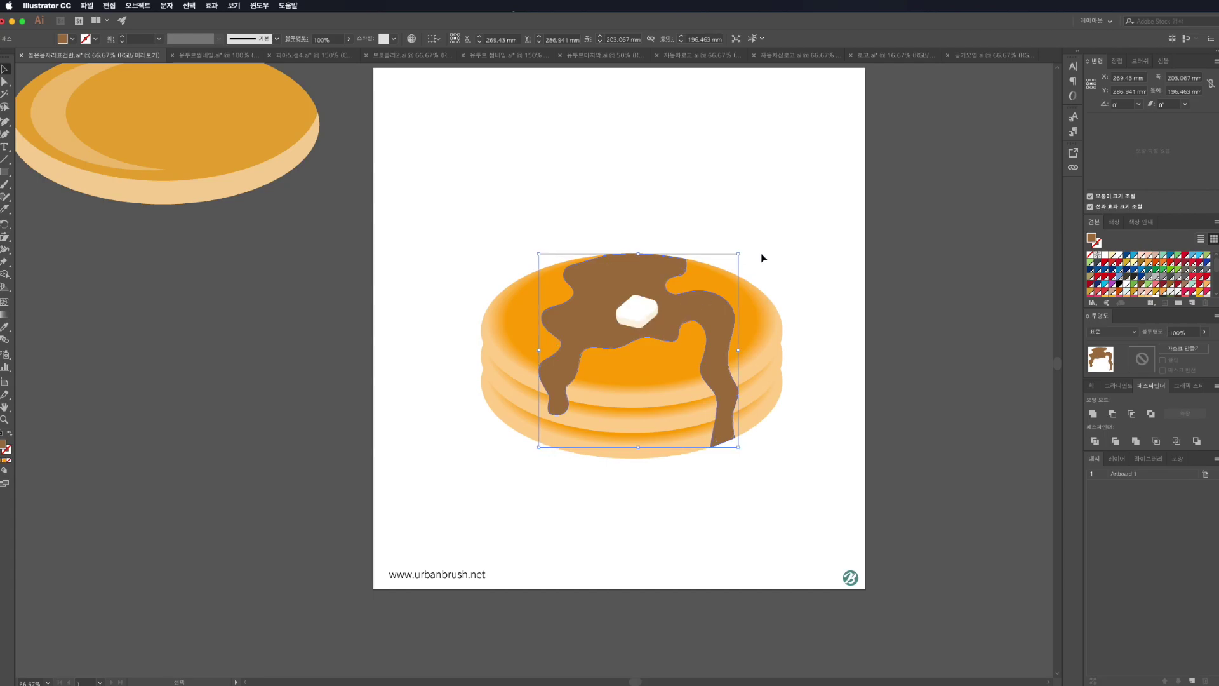
left_click(792, 240)
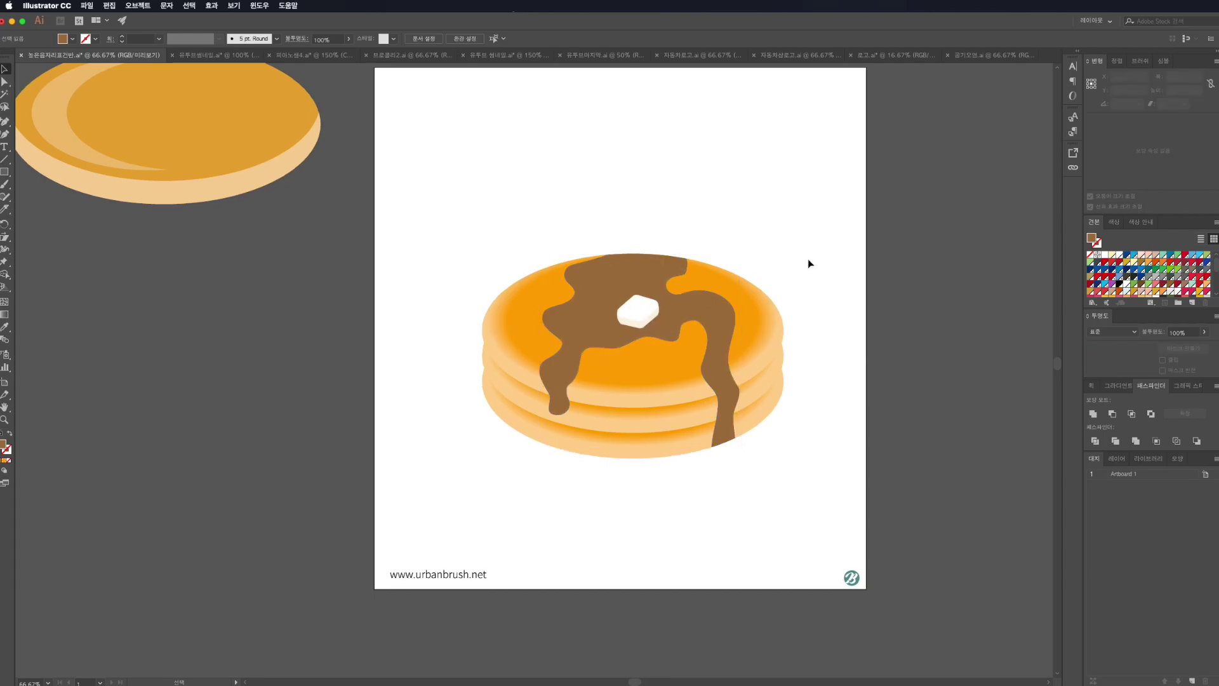
left_click(703, 310)
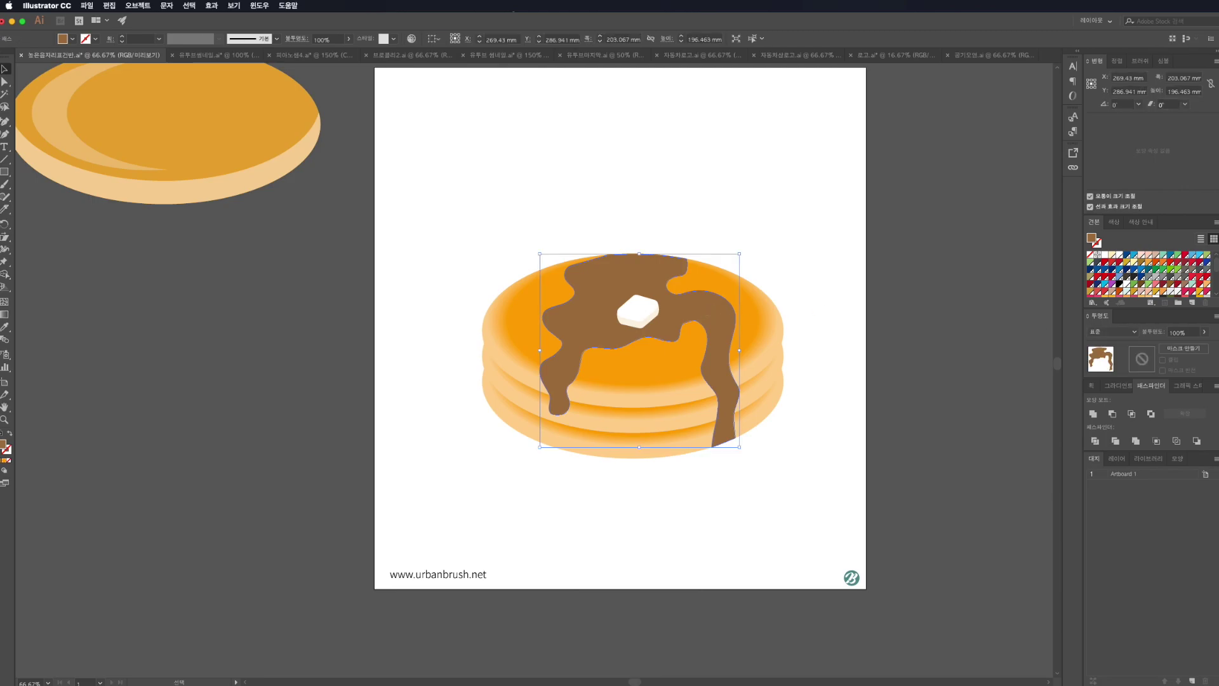
left_click(1204, 333)
left_click_drag(1203, 347, 1195, 348)
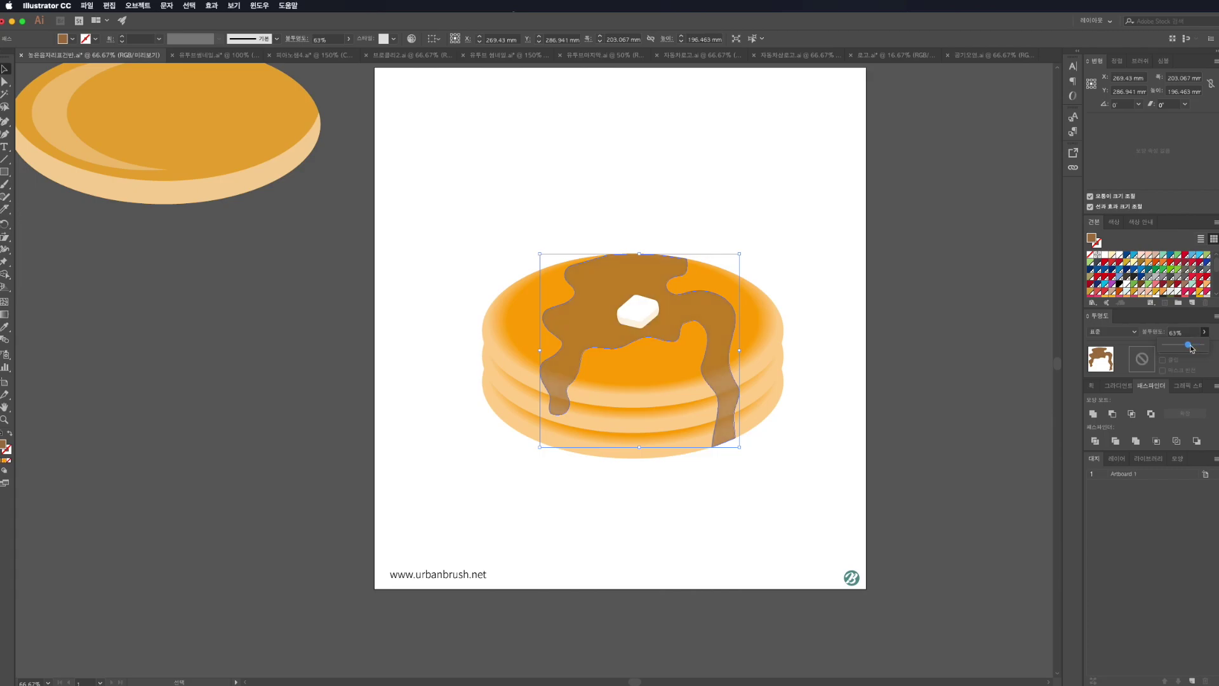
left_click(786, 490)
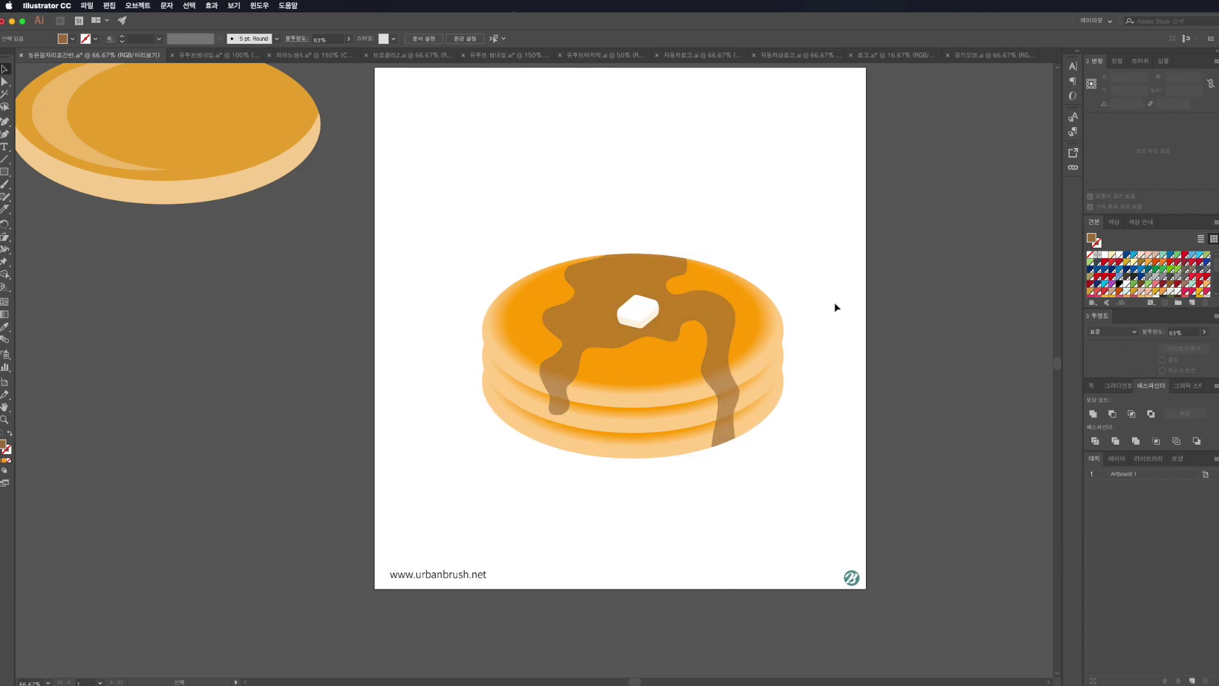
Step: Rotate the butter pat to about 350° on top of the pancake stack
scroll(649, 308, "up", 2)
left_click(640, 317)
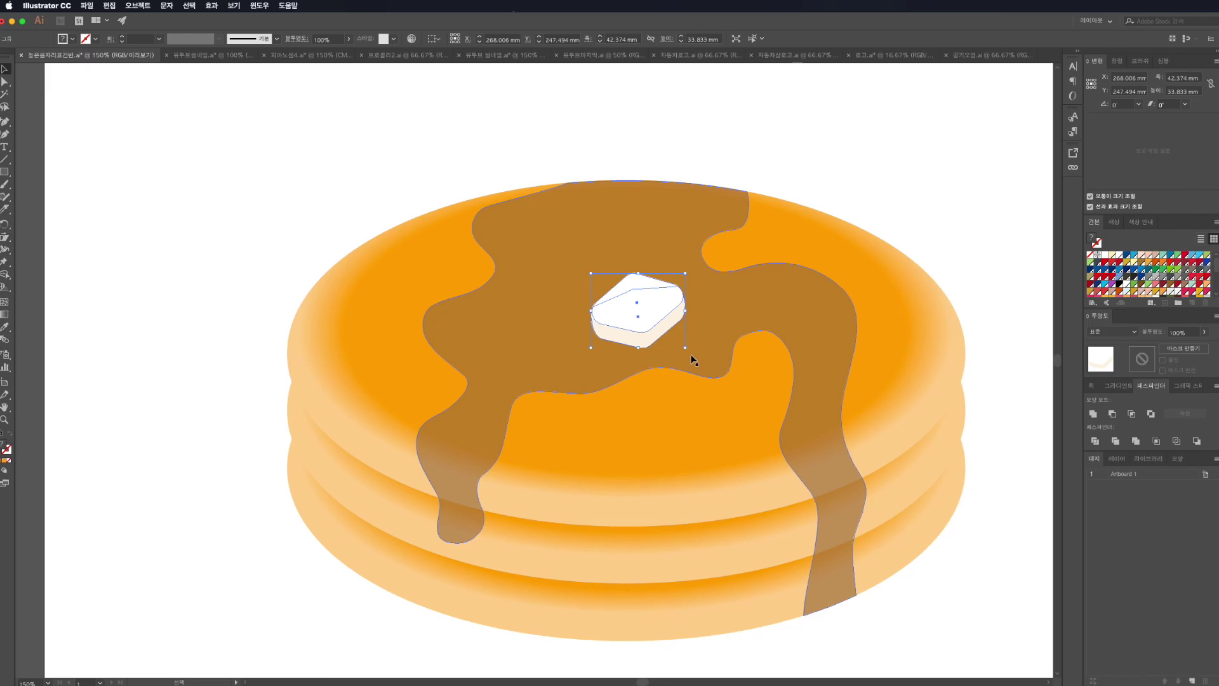
left_click_drag(689, 354, 679, 359)
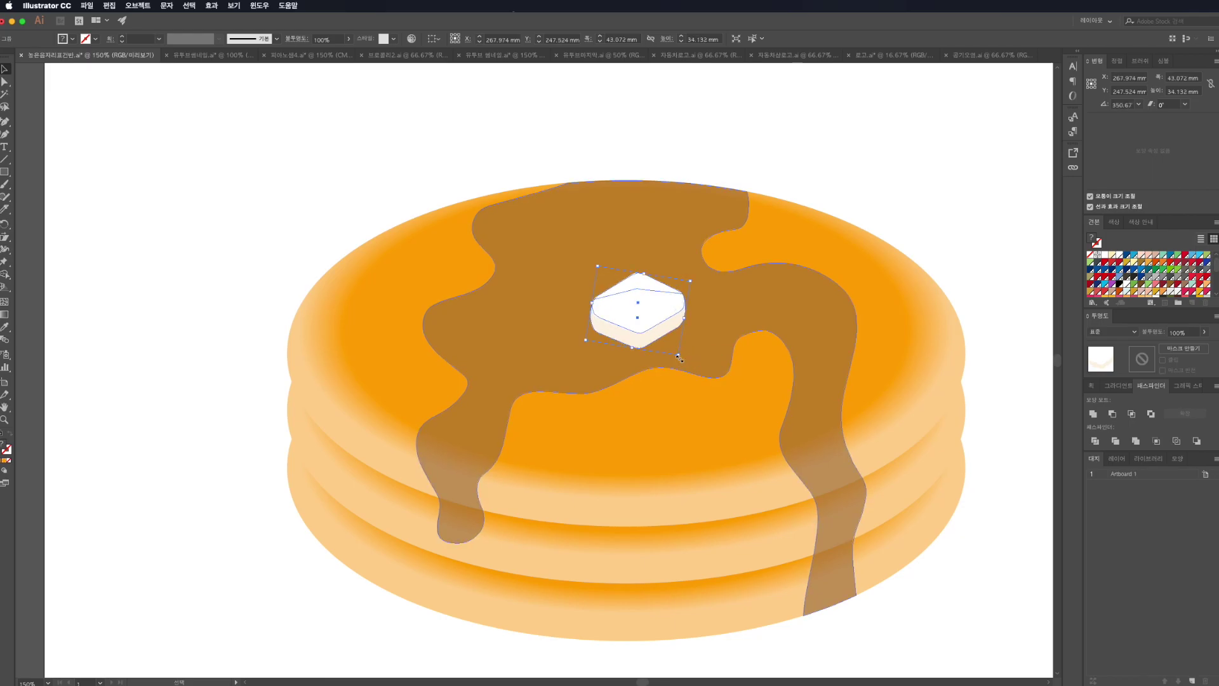
left_click(934, 193)
Step: Select the right syrup drip path to edit its points
scroll(933, 191, "down", 3)
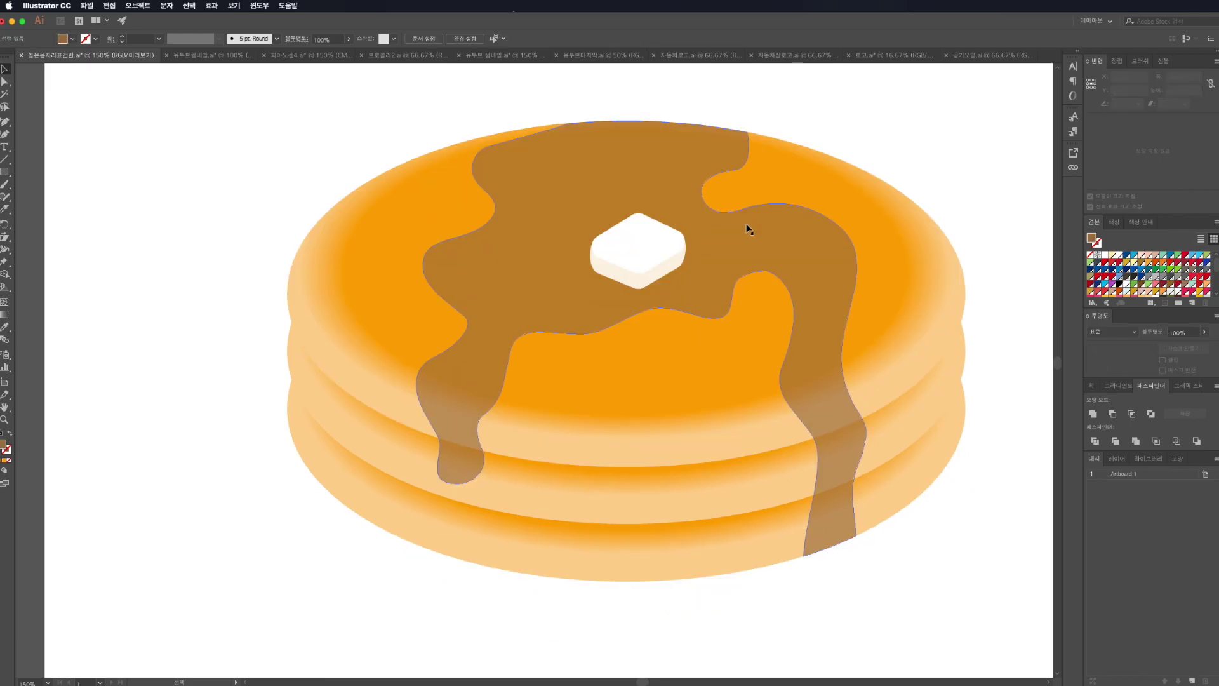
left_click(749, 229)
left_click(870, 587)
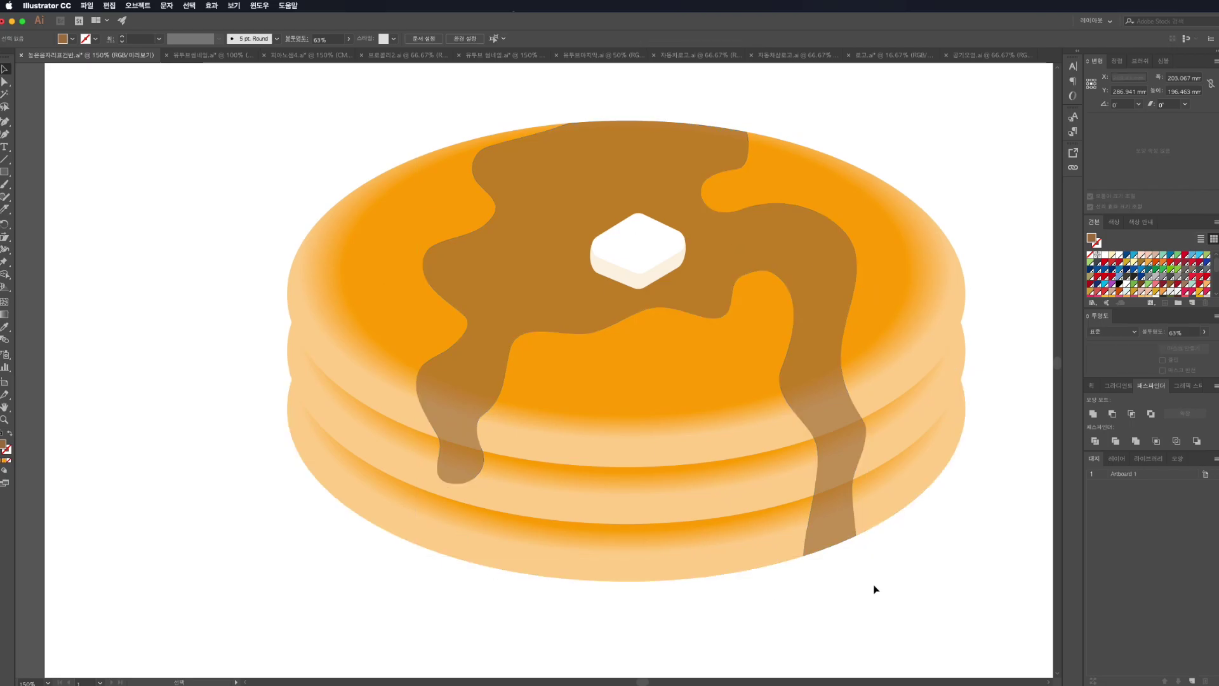
scroll(873, 589, "down", 2)
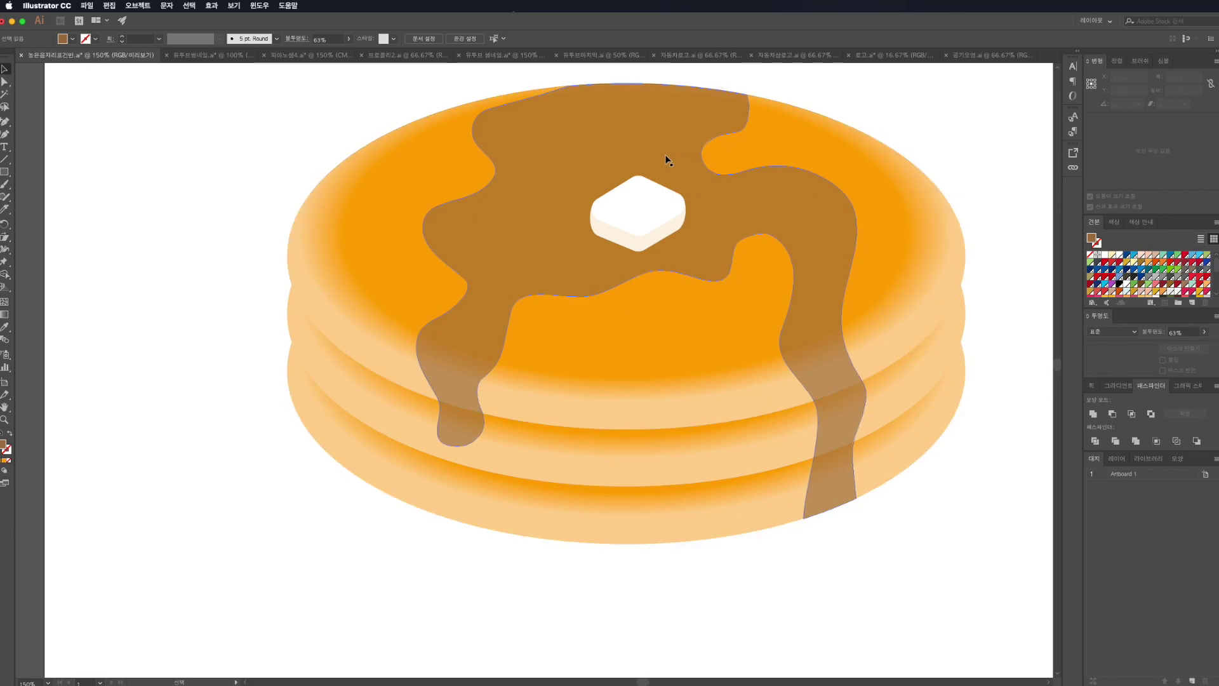
left_click(846, 506)
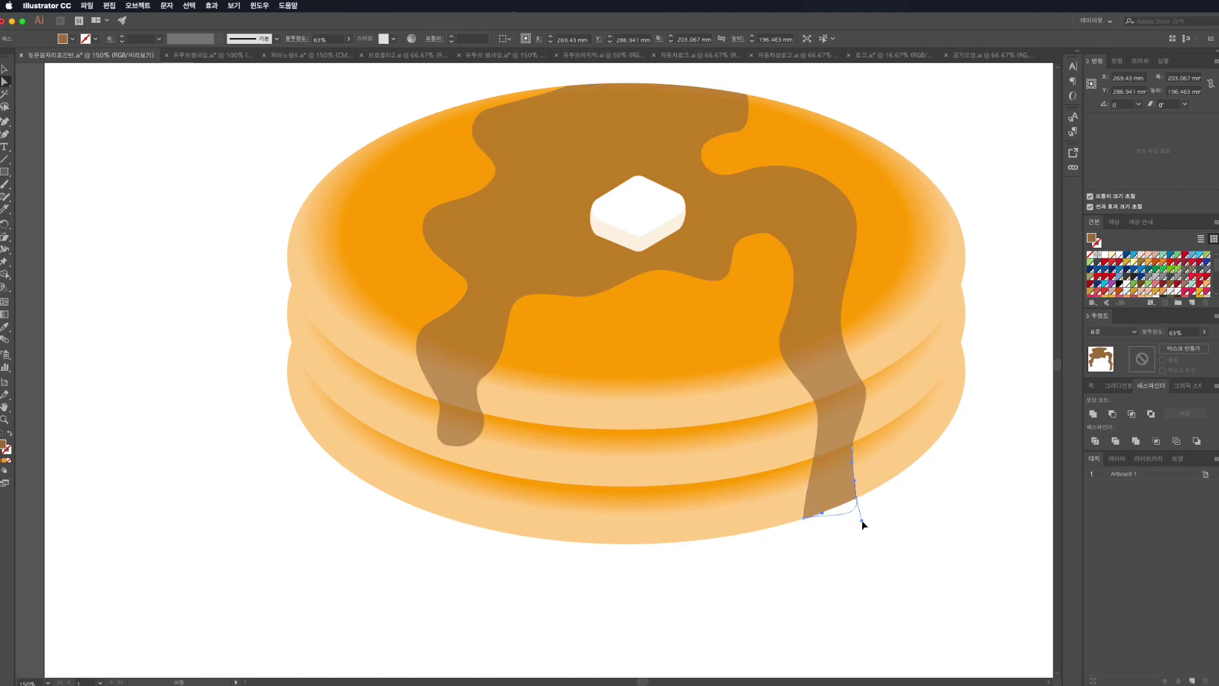
Step: Bulge the drip's bottom outward and add an anchor at its lower-right edge
left_click_drag(842, 509, 897, 529)
left_click_drag(824, 517, 844, 539)
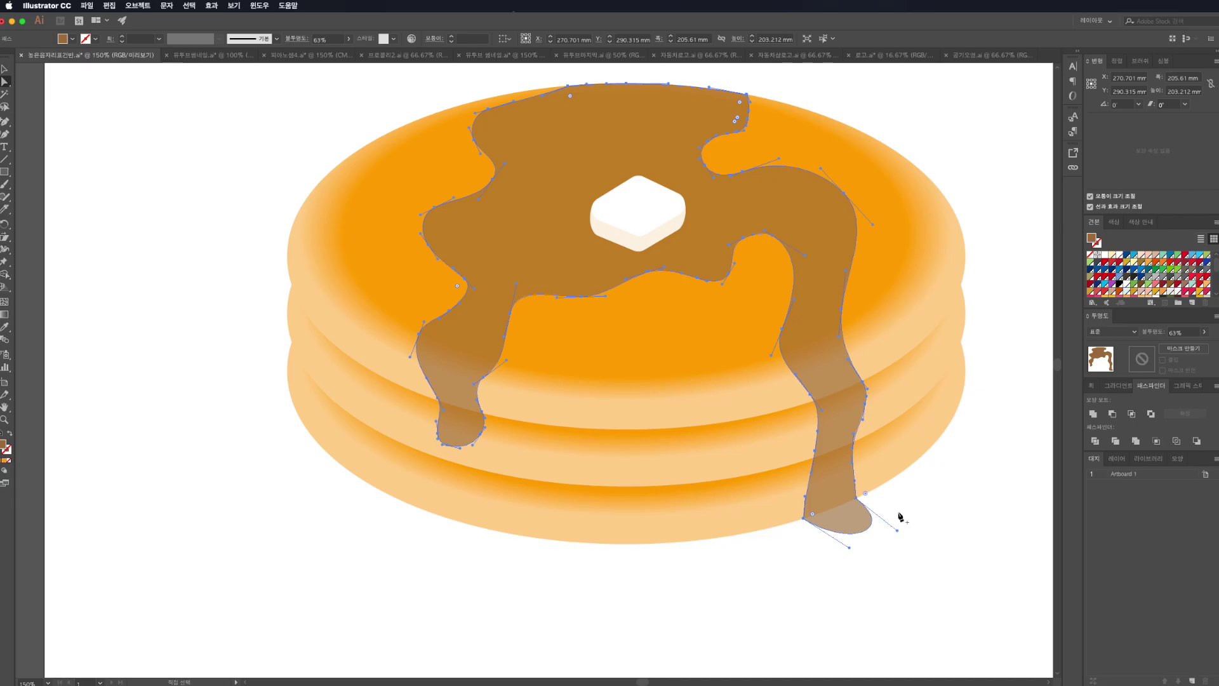
key("plus")
left_click(873, 518)
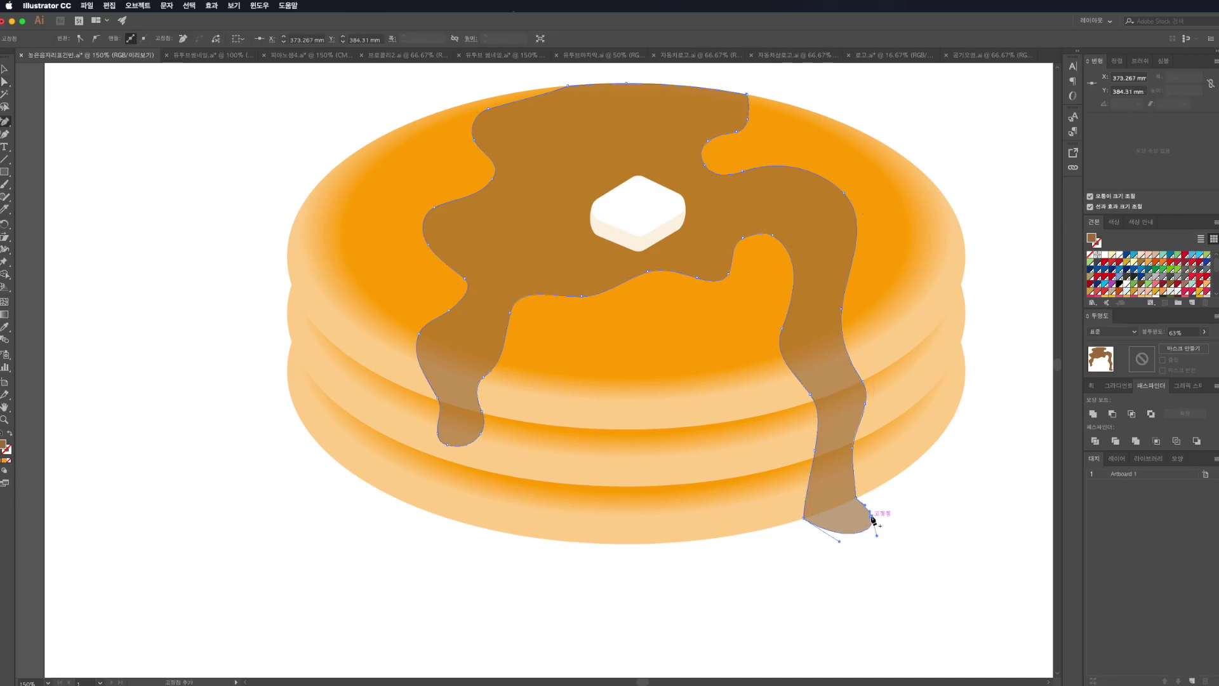
key("Return")
Step: Pull the new anchor right and curve the drip end's bottom-right edge outward
key("a")
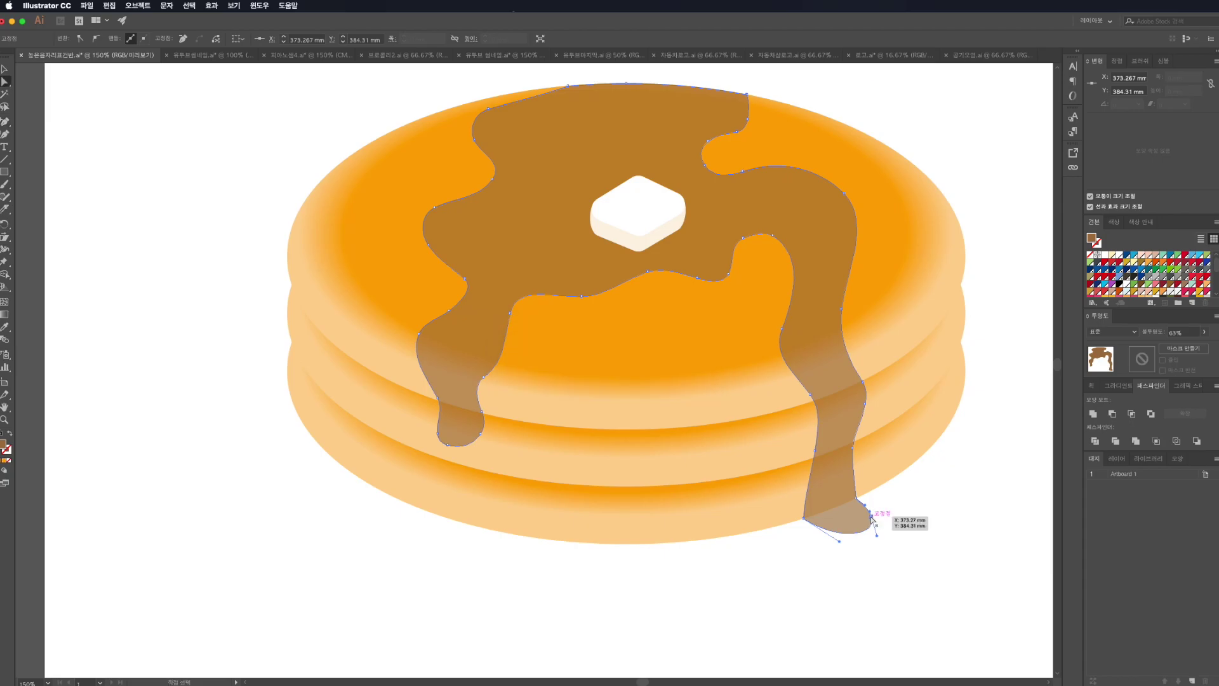
left_click_drag(870, 509, 911, 508)
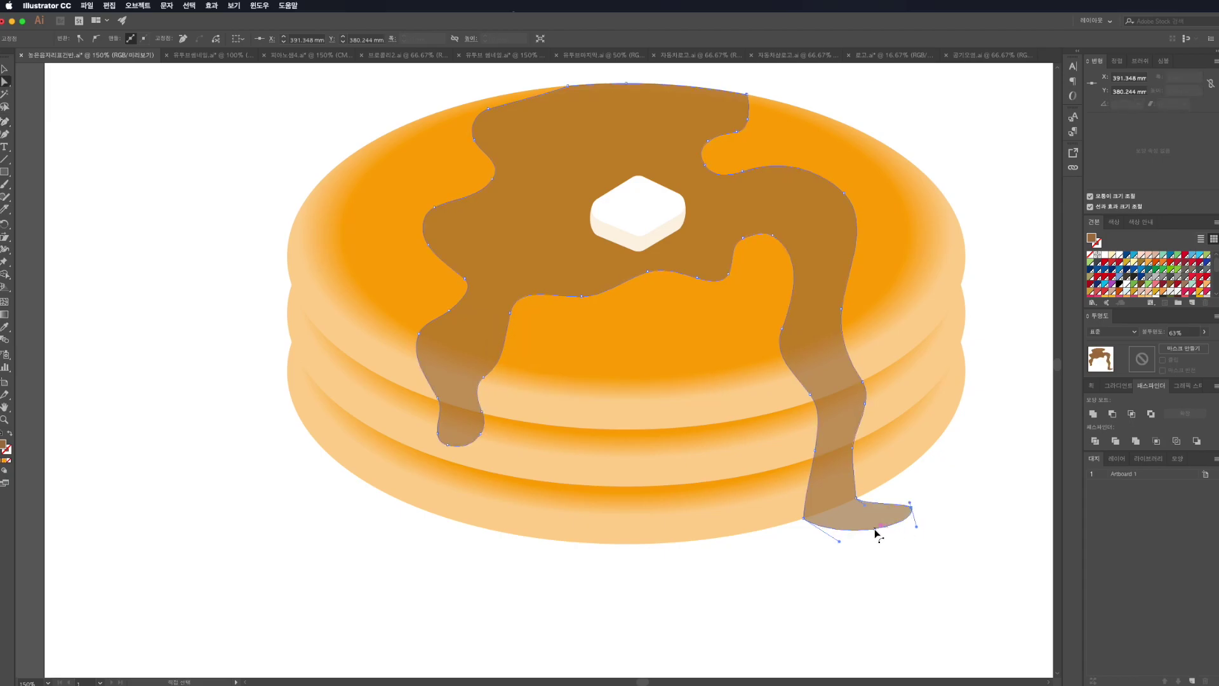
left_click_drag(877, 532, 846, 549)
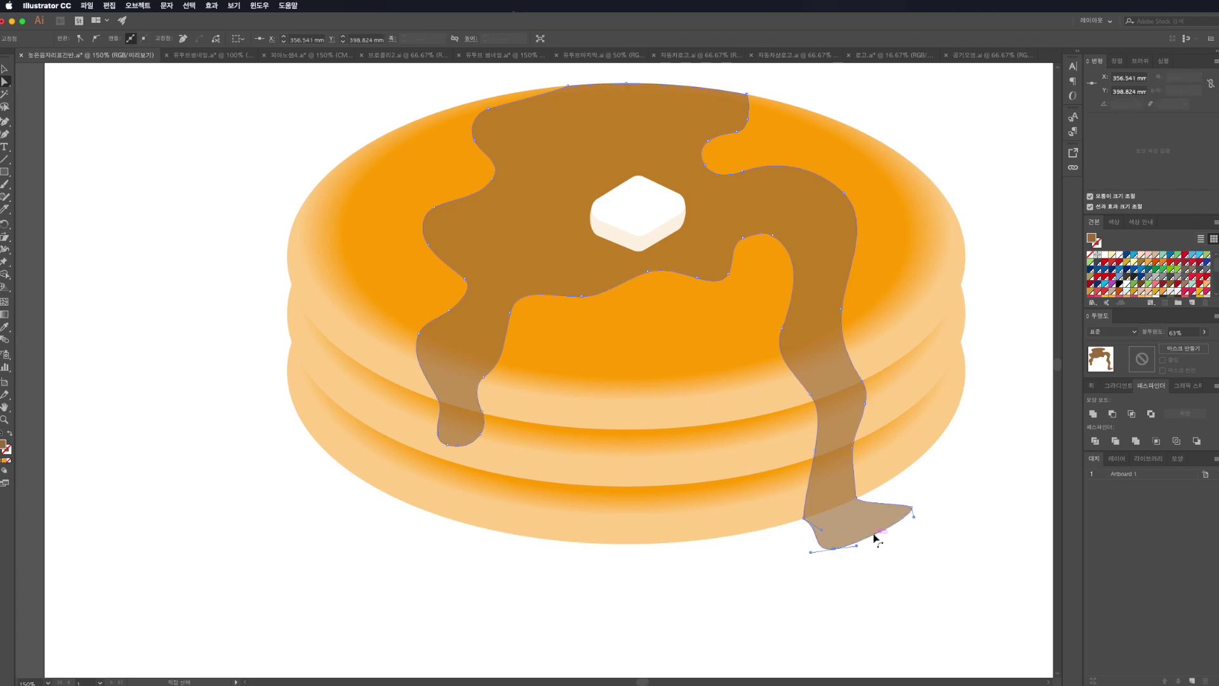
key("ctrl+z")
key("v")
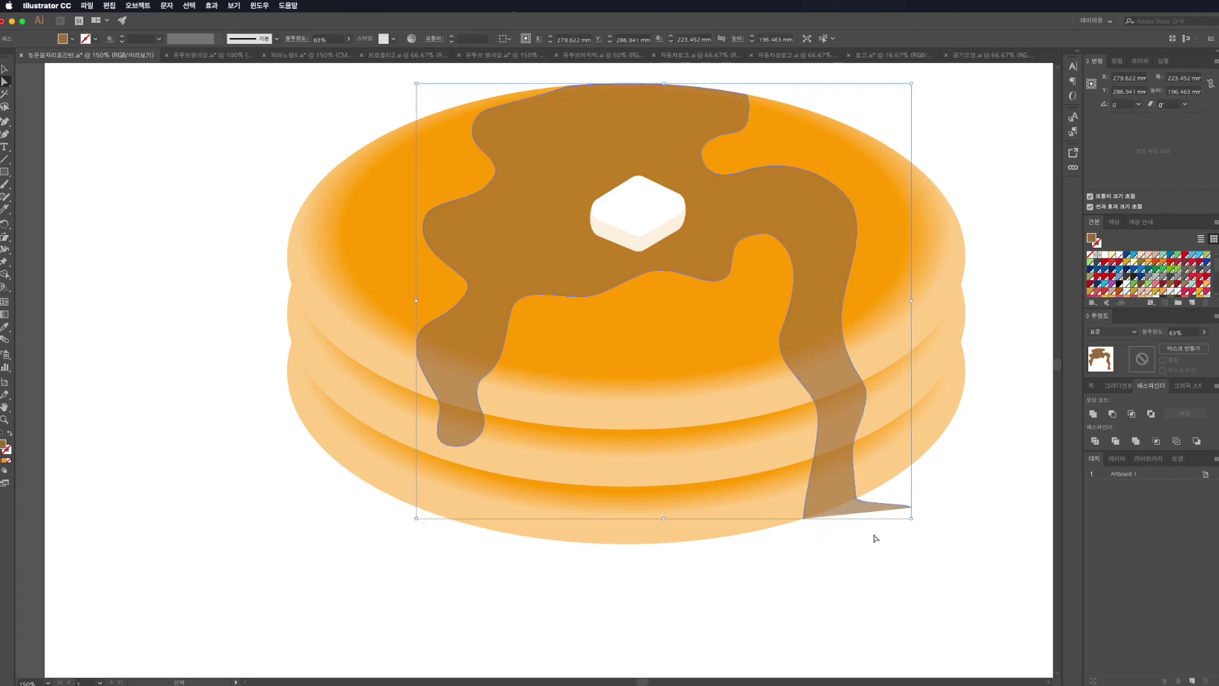
key("ctrl+shift+z")
key("a")
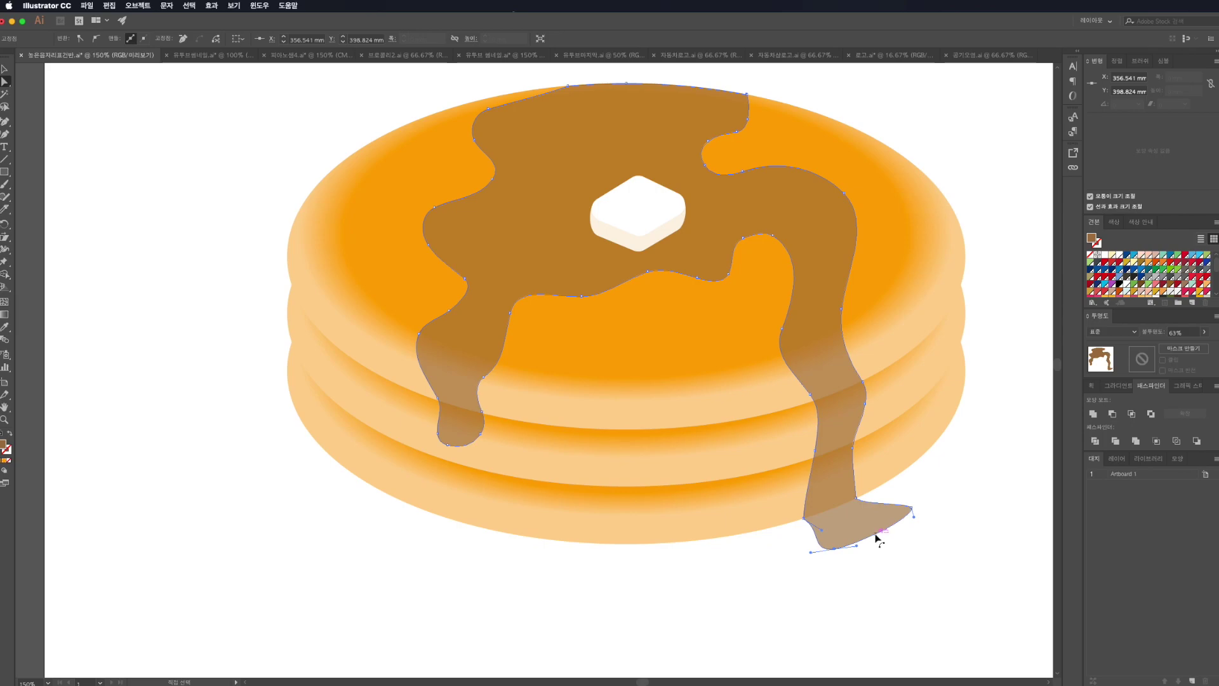
left_click_drag(876, 537, 909, 544)
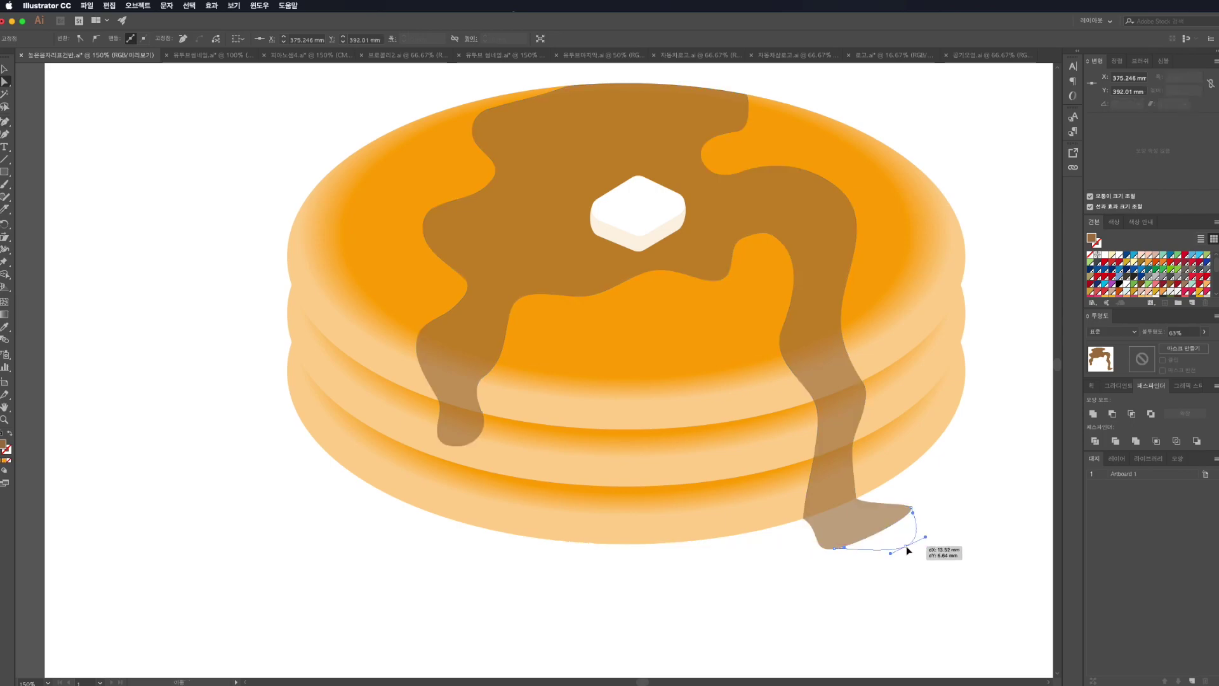
left_click(990, 528)
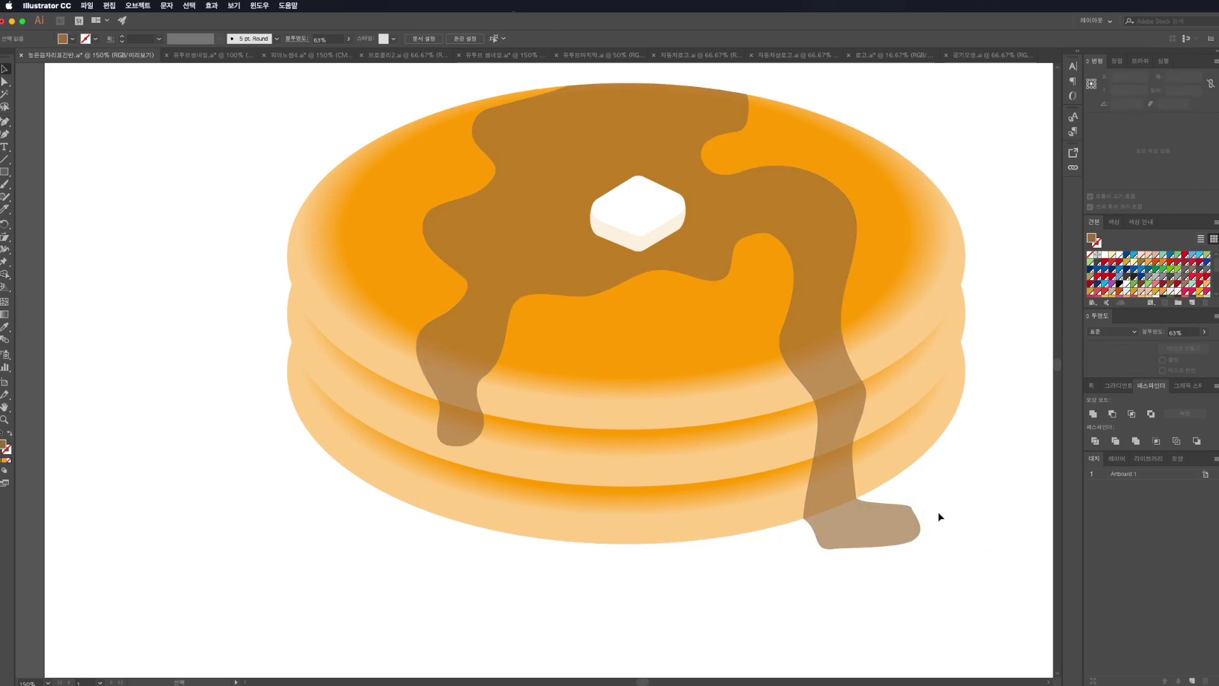
Step: Curve the drip end's top edge upward and bow its bottom curve downward
left_click(911, 508)
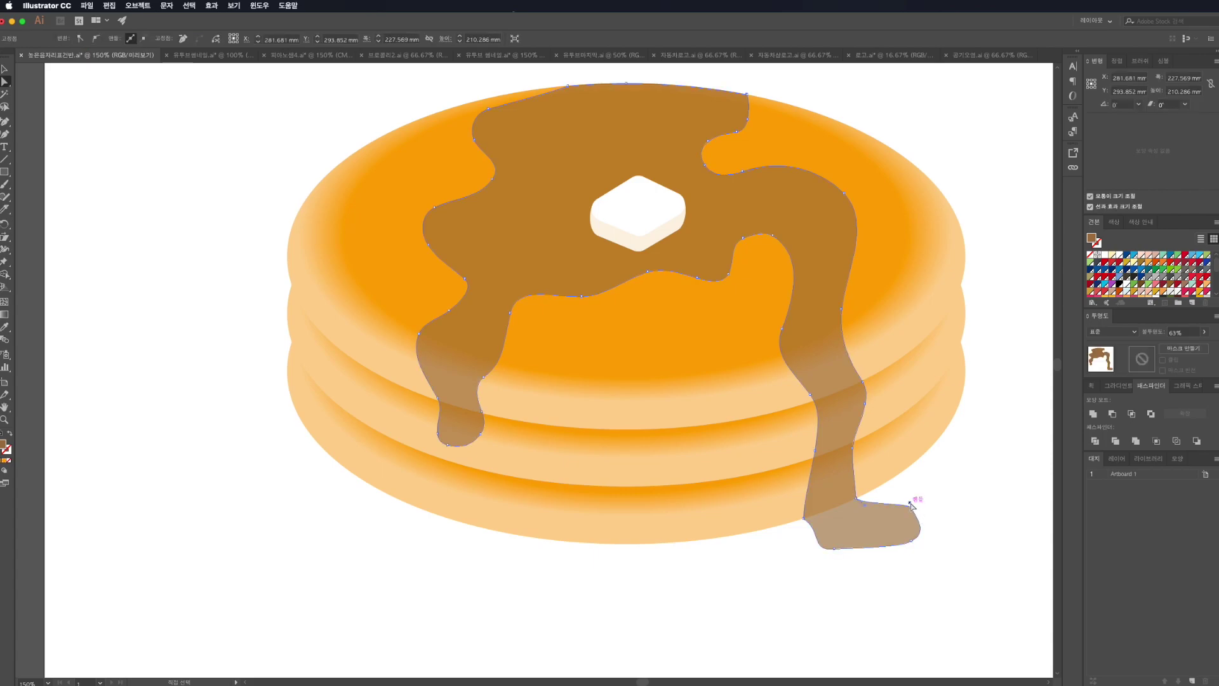
left_click_drag(888, 503, 885, 489)
left_click(834, 547)
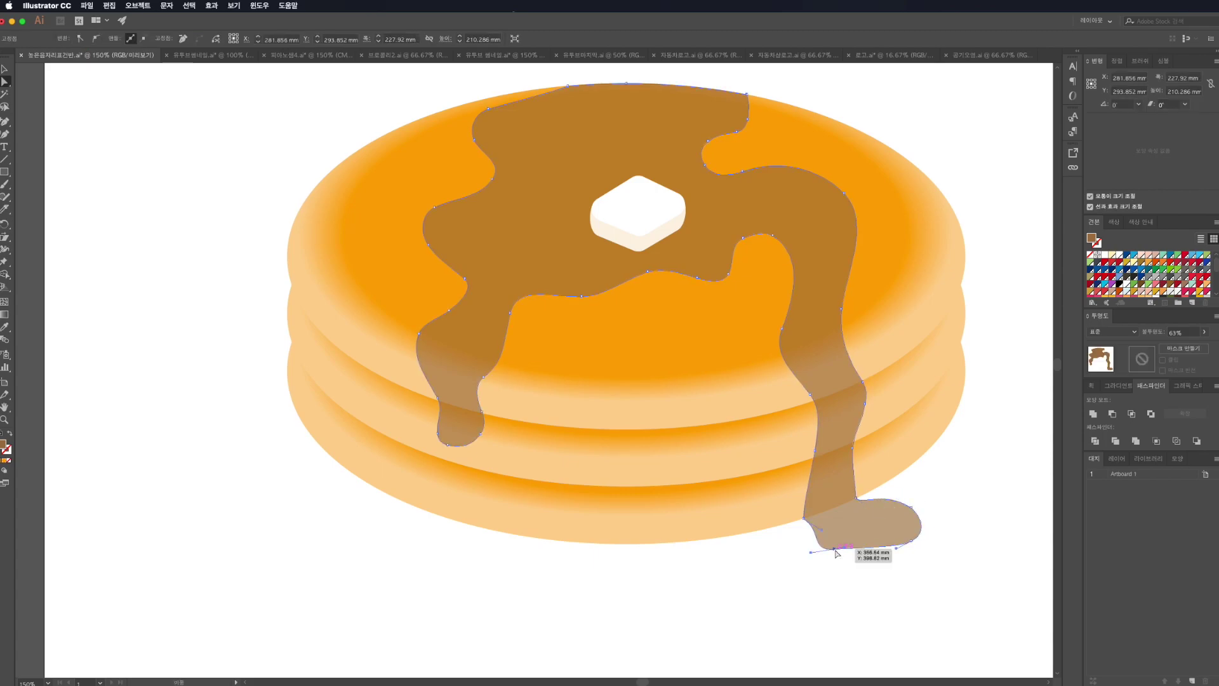
left_click_drag(836, 553, 867, 557)
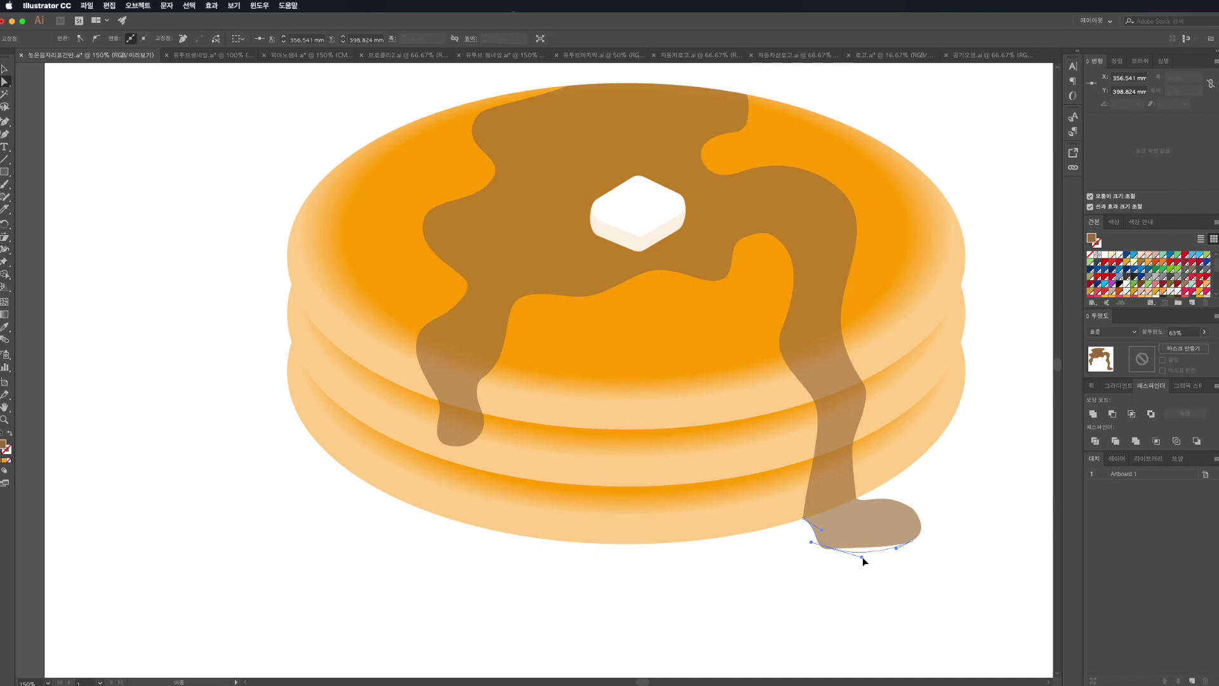
left_click(910, 560)
key("v")
scroll(952, 534, "right", 2)
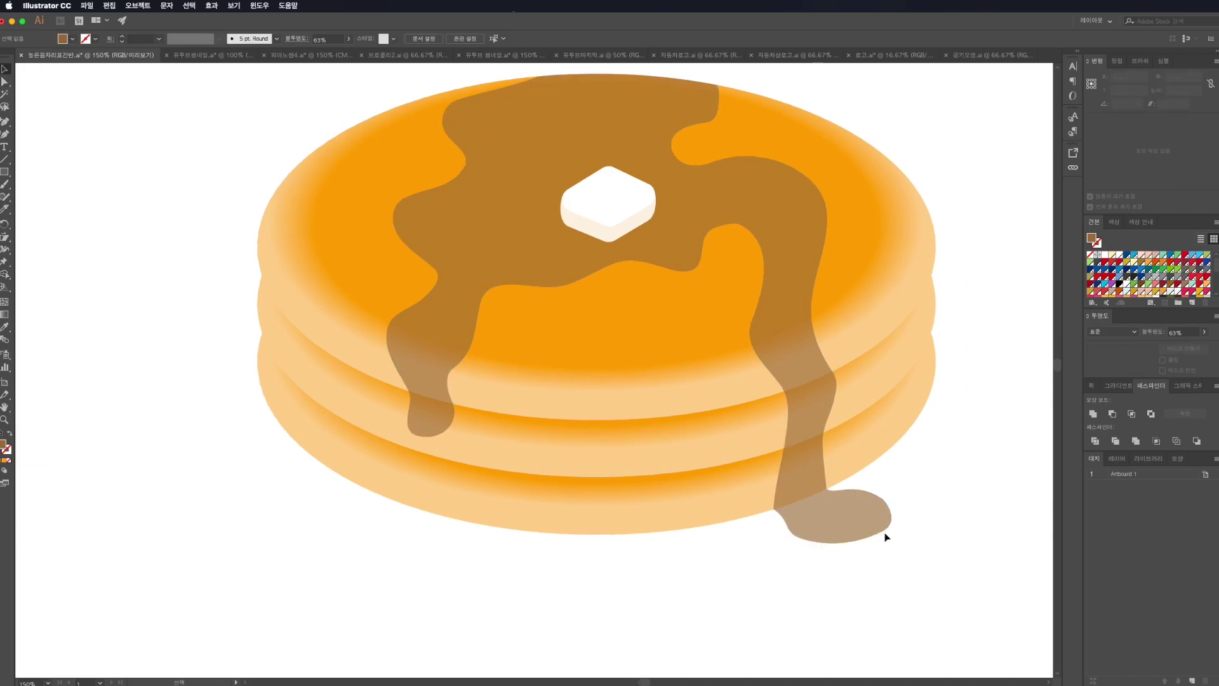
key("a")
left_click(793, 523)
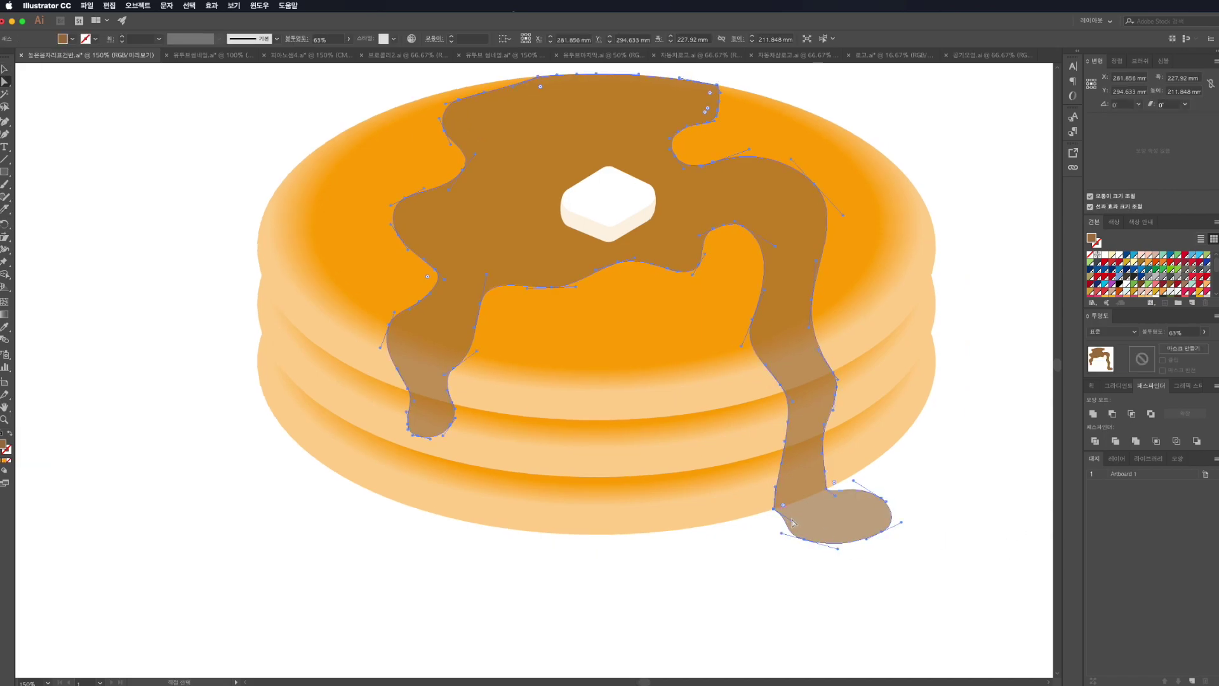
left_click(782, 524)
left_click(898, 533)
Step: Draw a large plate ellipse and move it left off the artboard
scroll(898, 534, "down", 2)
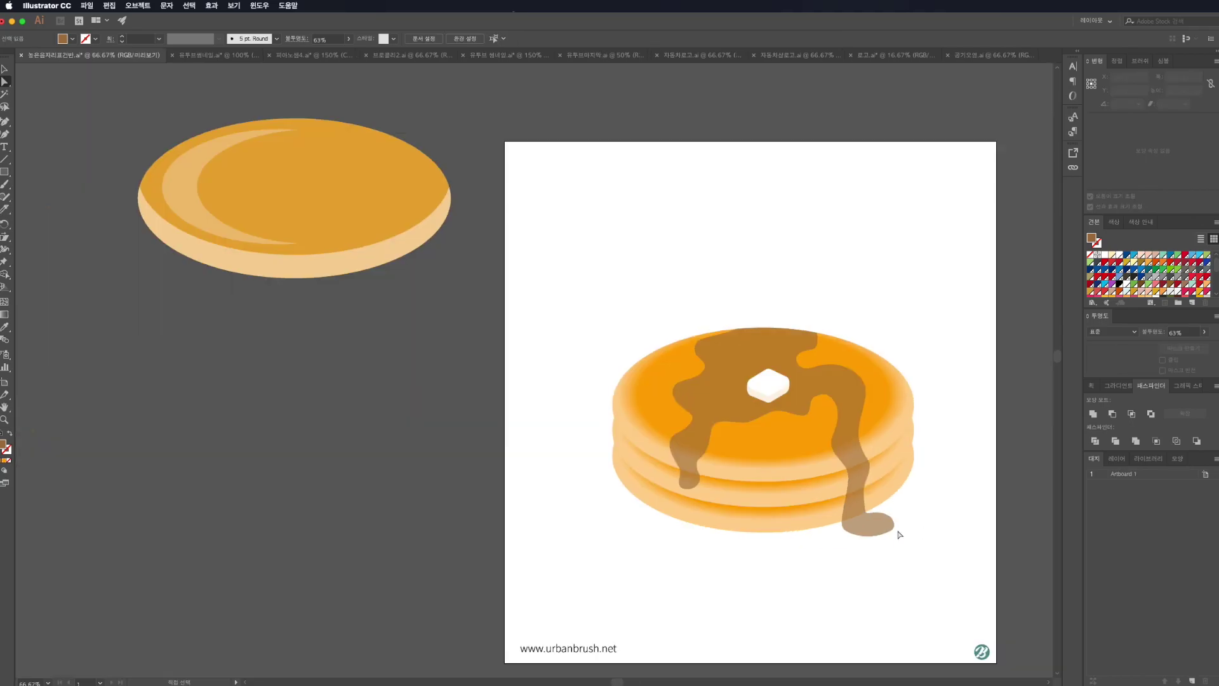
key("v")
left_click_drag(5, 171, 44, 197)
left_click_drag(595, 314, 961, 501)
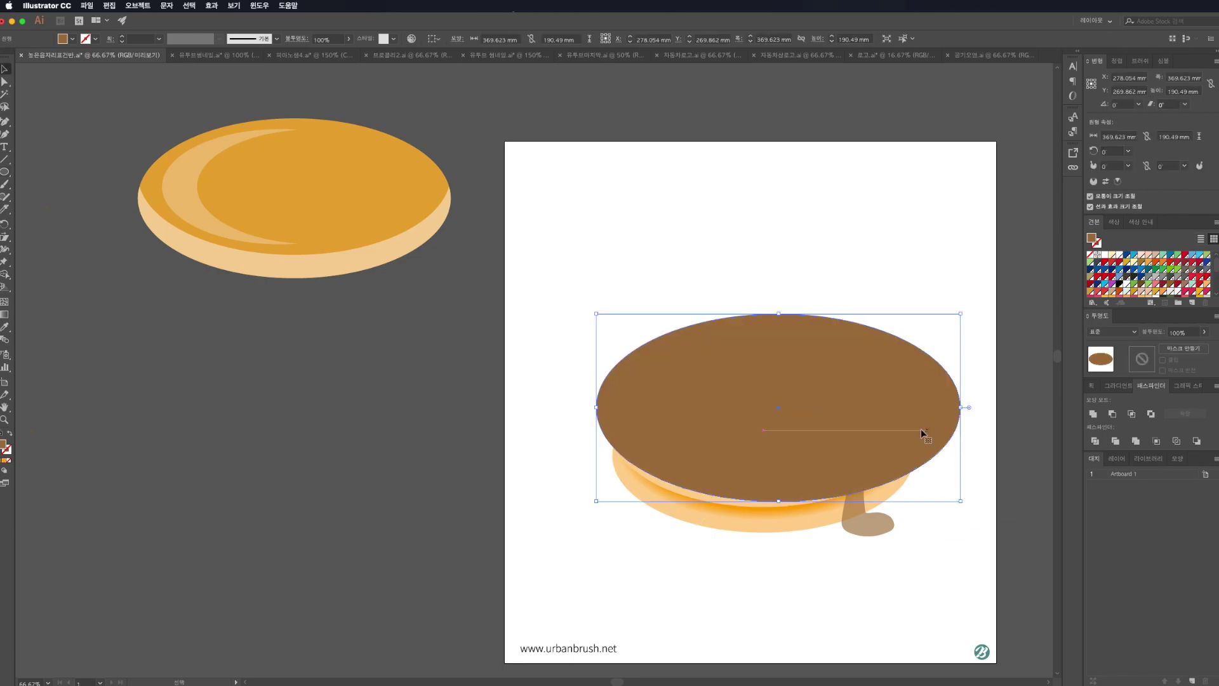
key("v")
left_click_drag(919, 429, 401, 433)
Step: Give the plate ellipse a white fill
key("i")
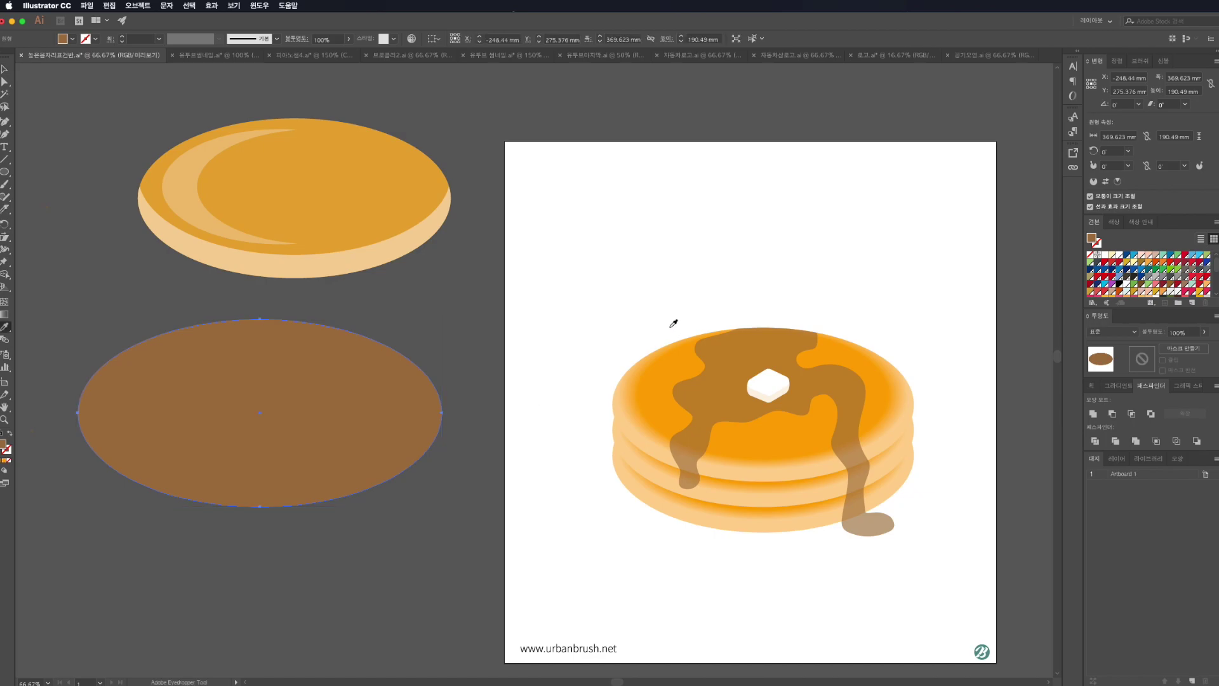
left_click(671, 321)
key("v")
left_click(365, 534)
key("a")
left_click(292, 452)
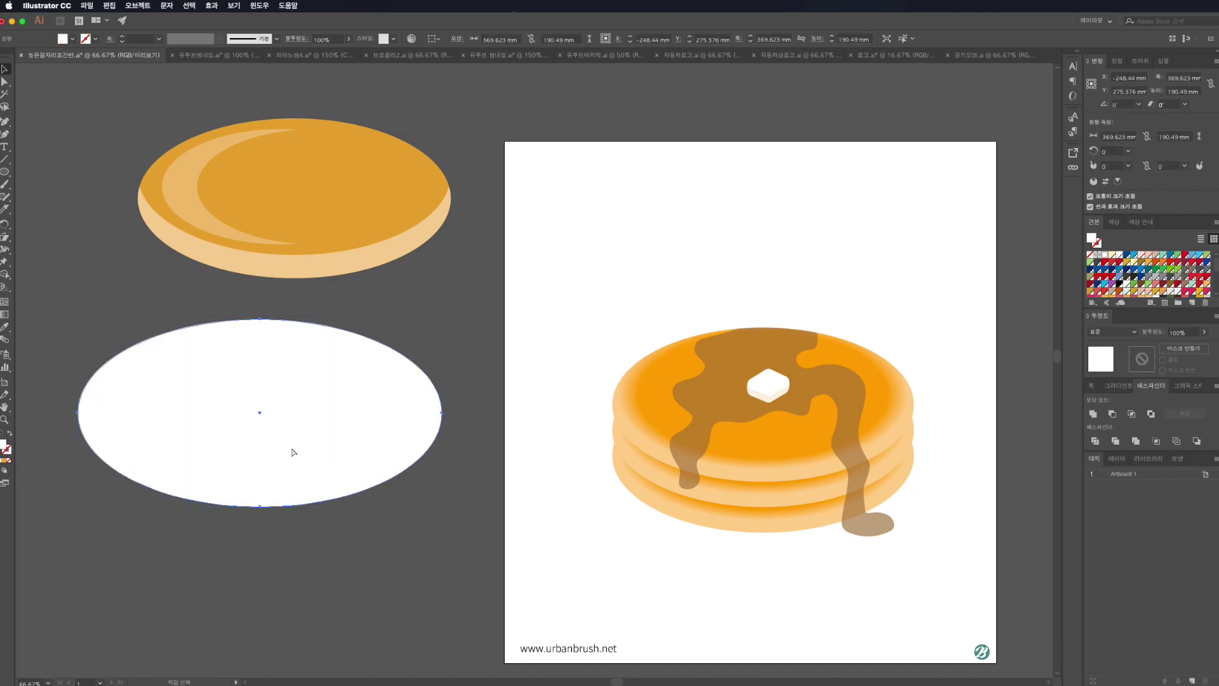
key("v")
Step: Add a smaller inner ellipse inside the plate, filled light grey #dddddd
left_click_drag(443, 507, 414, 491)
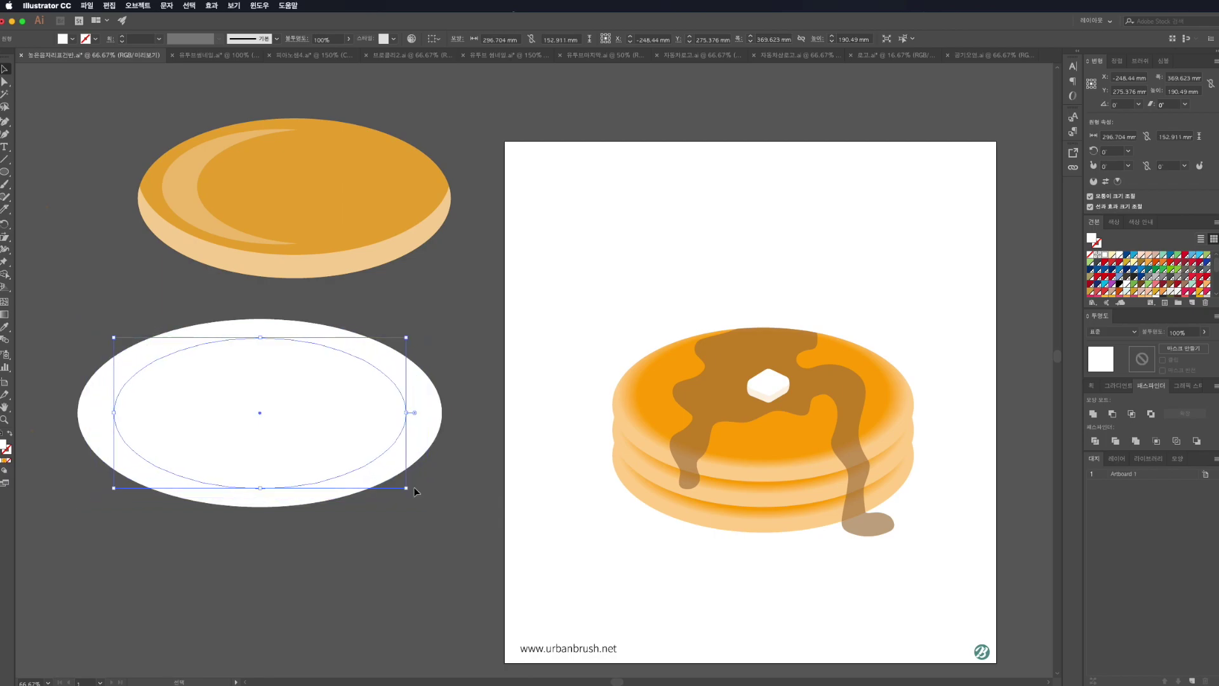
scroll(1174, 280, "down", 5)
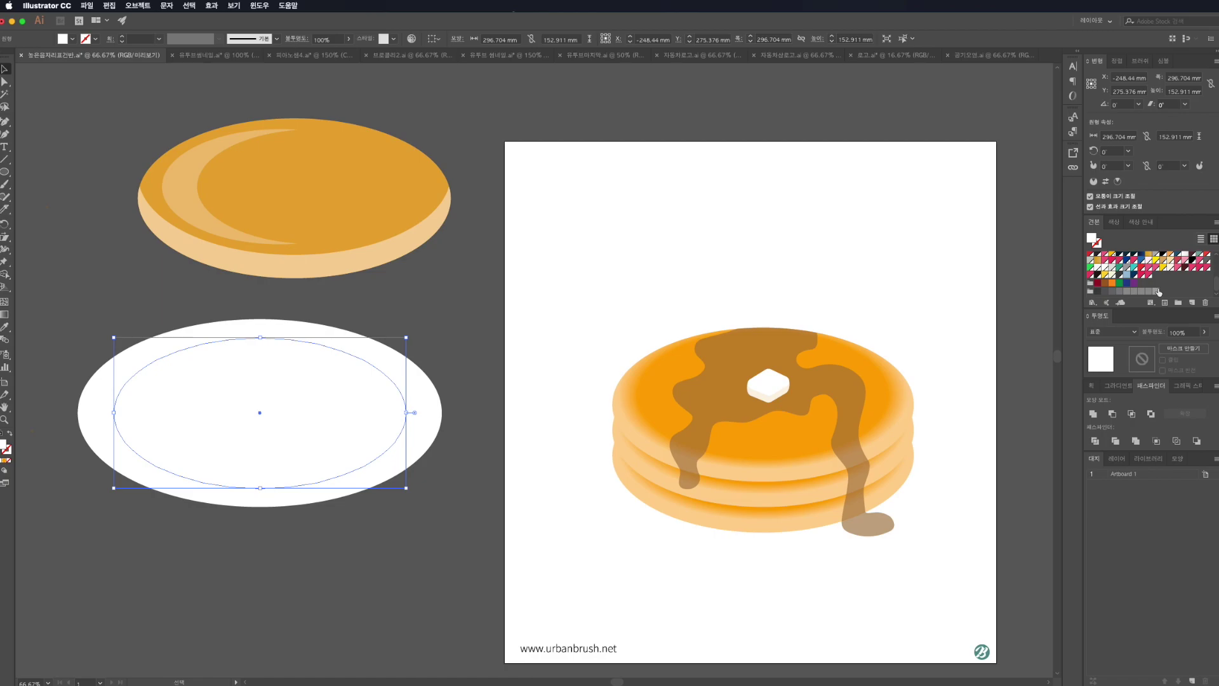
left_click(1157, 291)
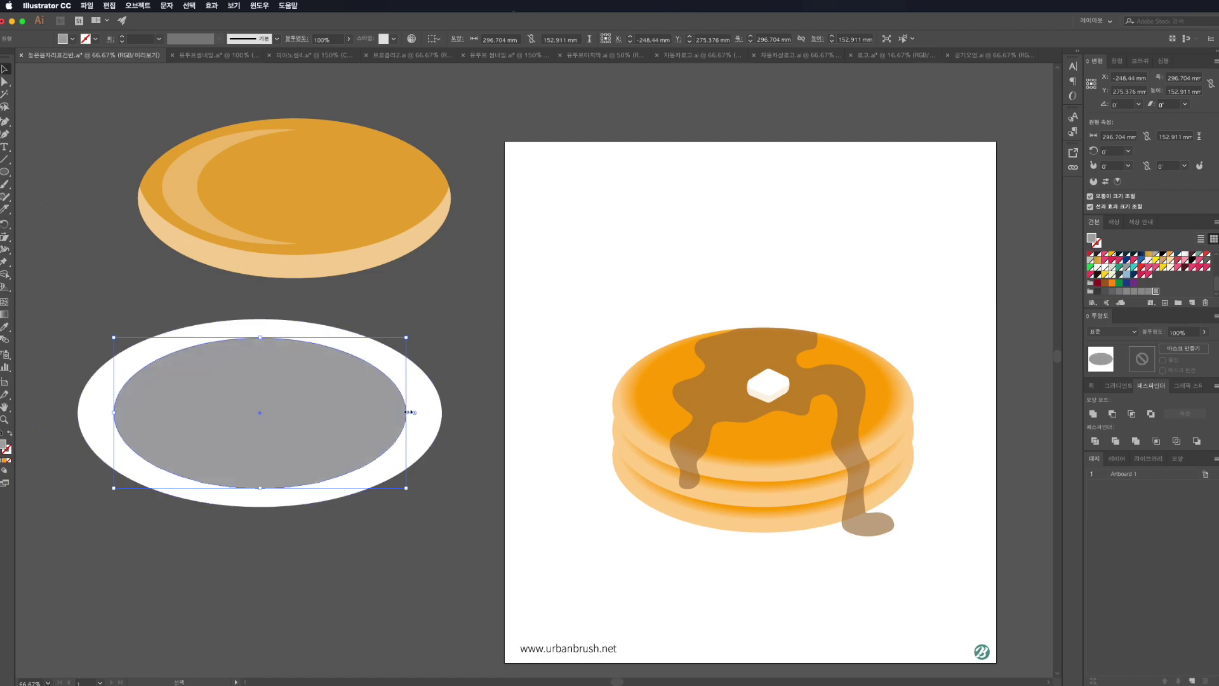
left_click_drag(407, 412, 414, 413)
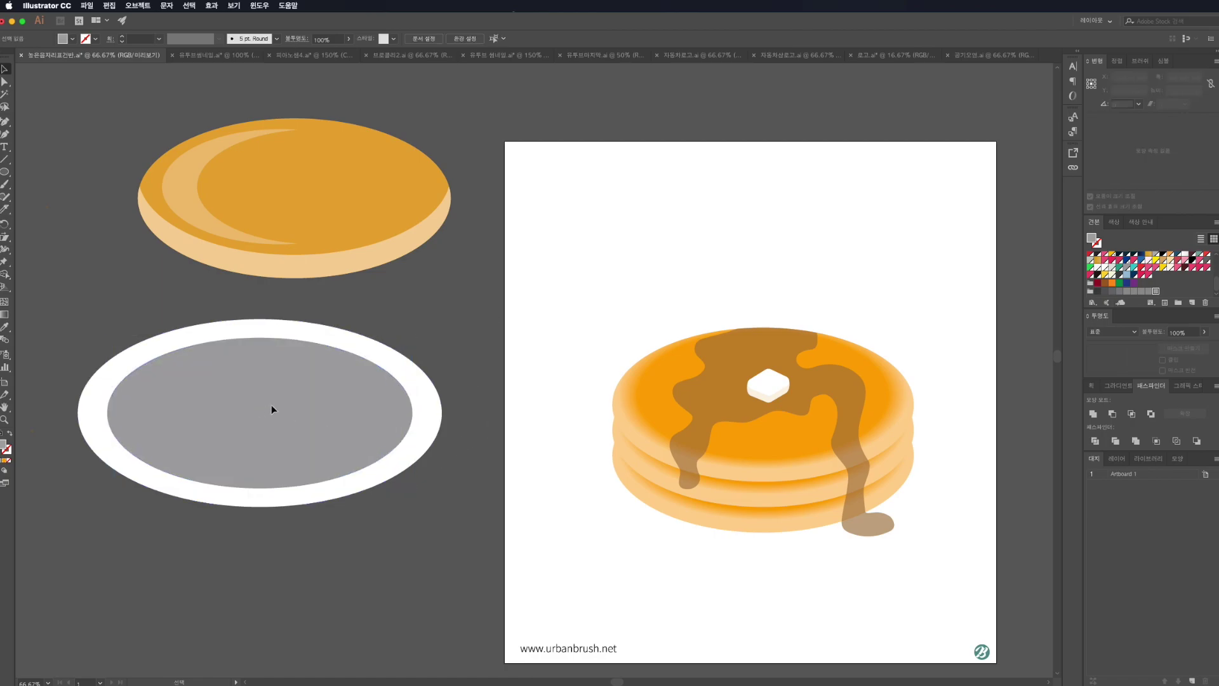
double_click(3, 445)
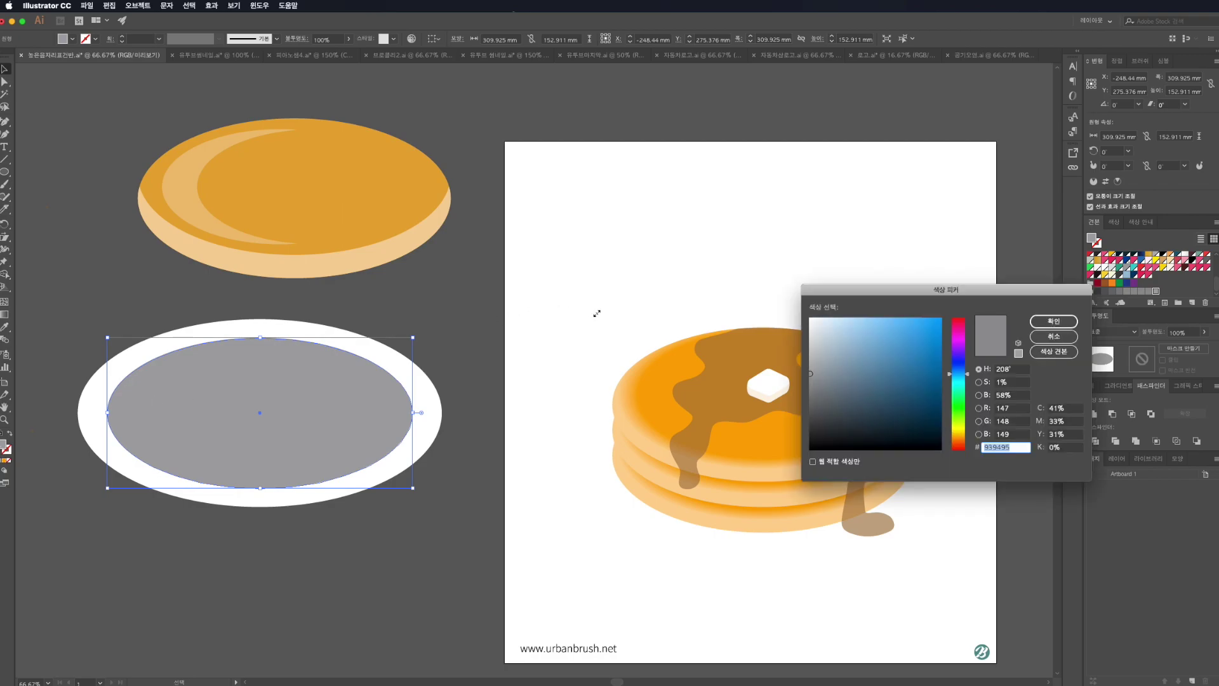
type("dddddd")
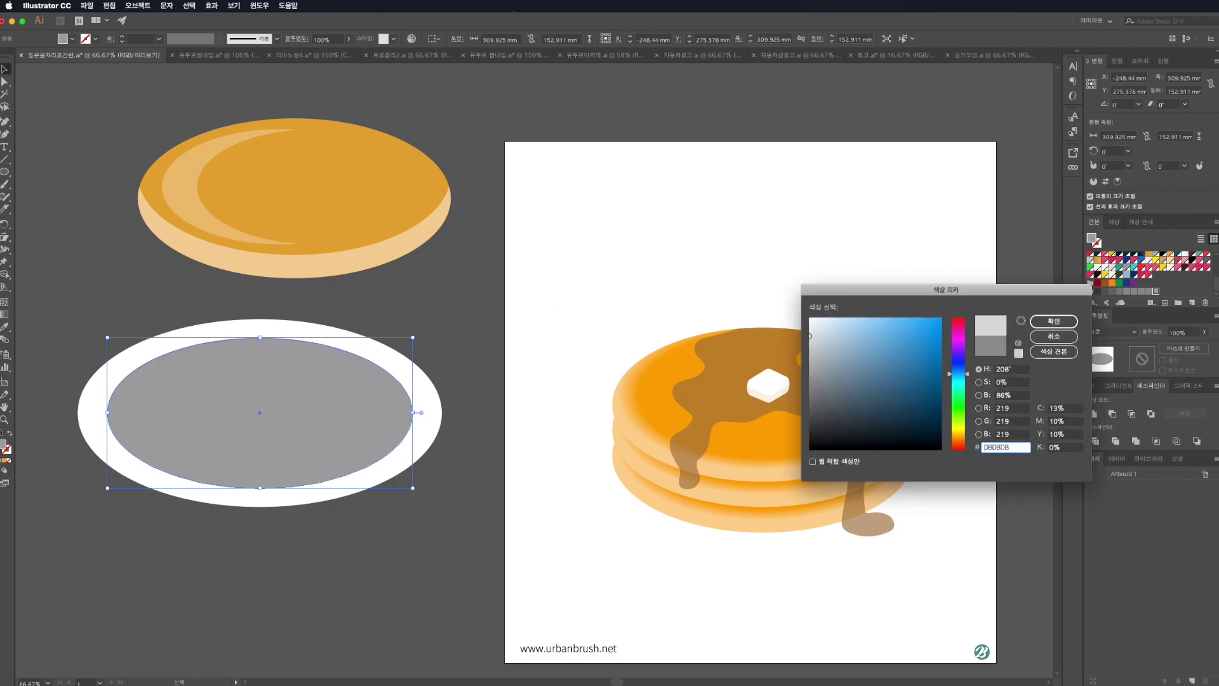
key("Return")
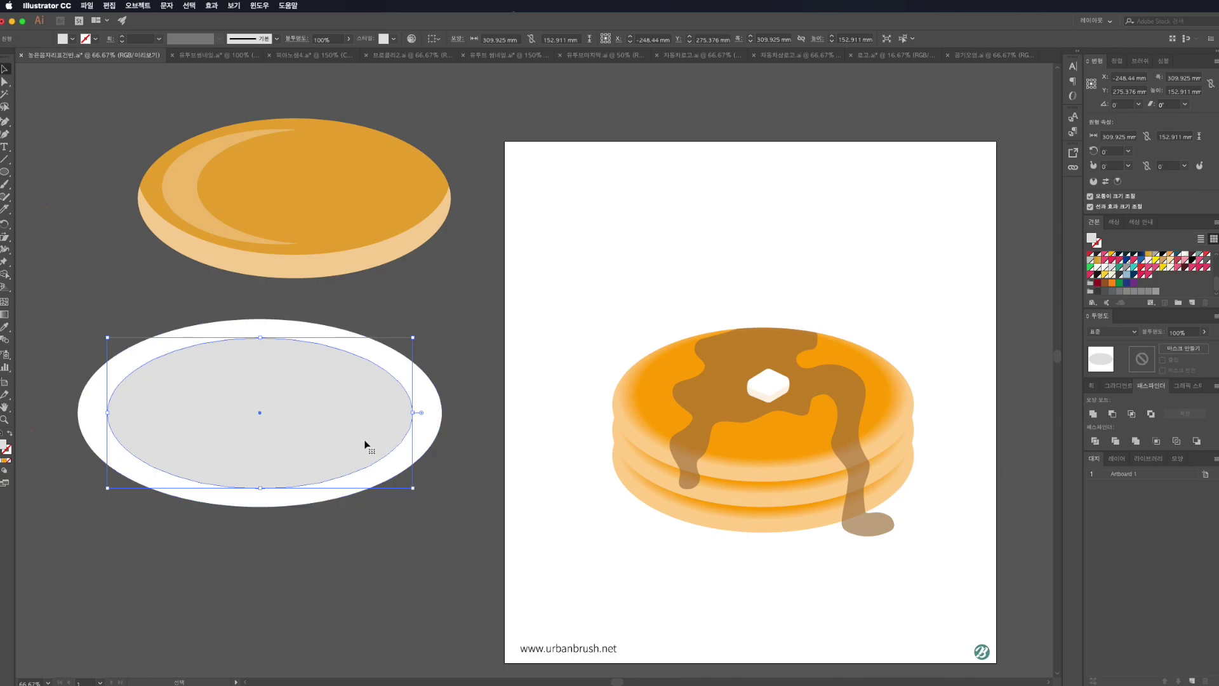
Step: Select both plate ellipses, move them down and open their context menu
left_click(374, 586)
left_click_drag(314, 413, 350, 492)
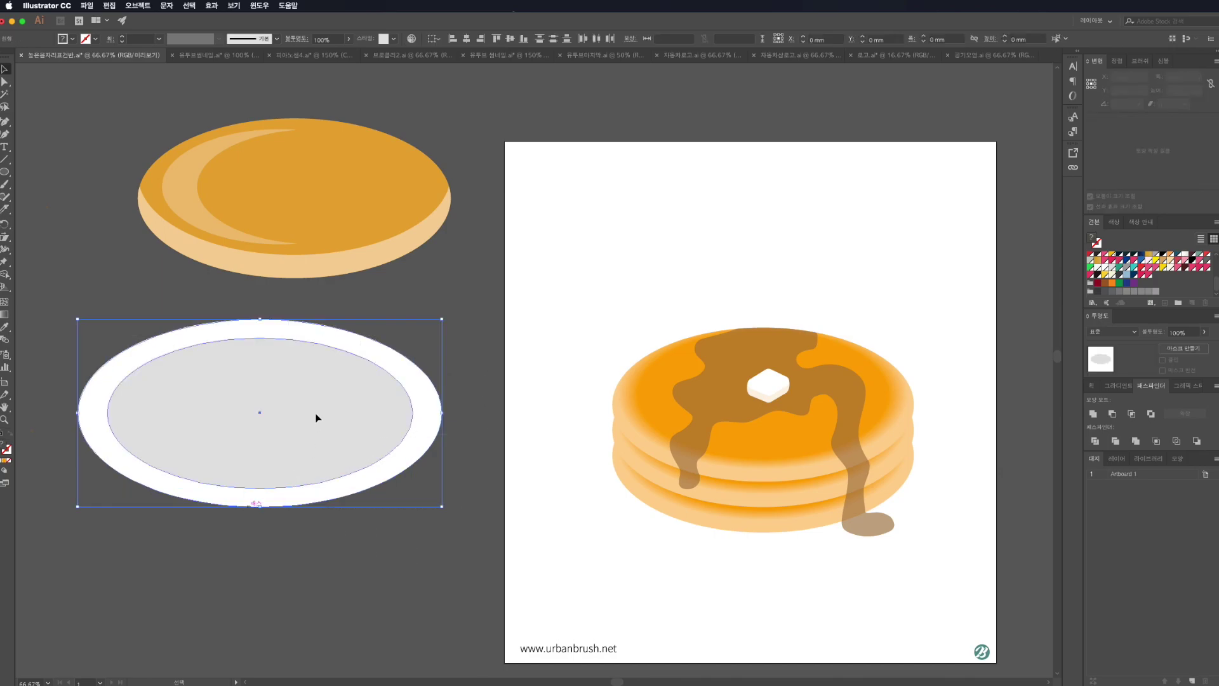
right_click(308, 504)
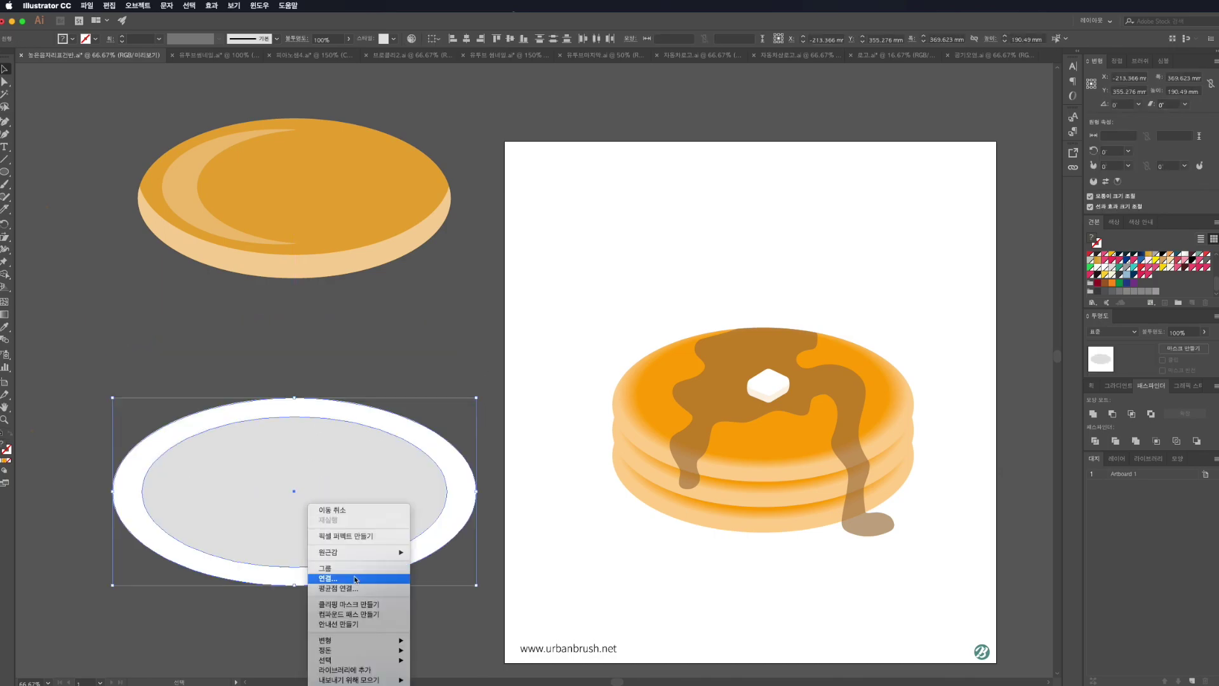
Step: Group the two plate ellipses, place them on the pancakes and send them behind
left_click(325, 568)
left_click(333, 330)
left_click_drag(323, 490, 782, 467)
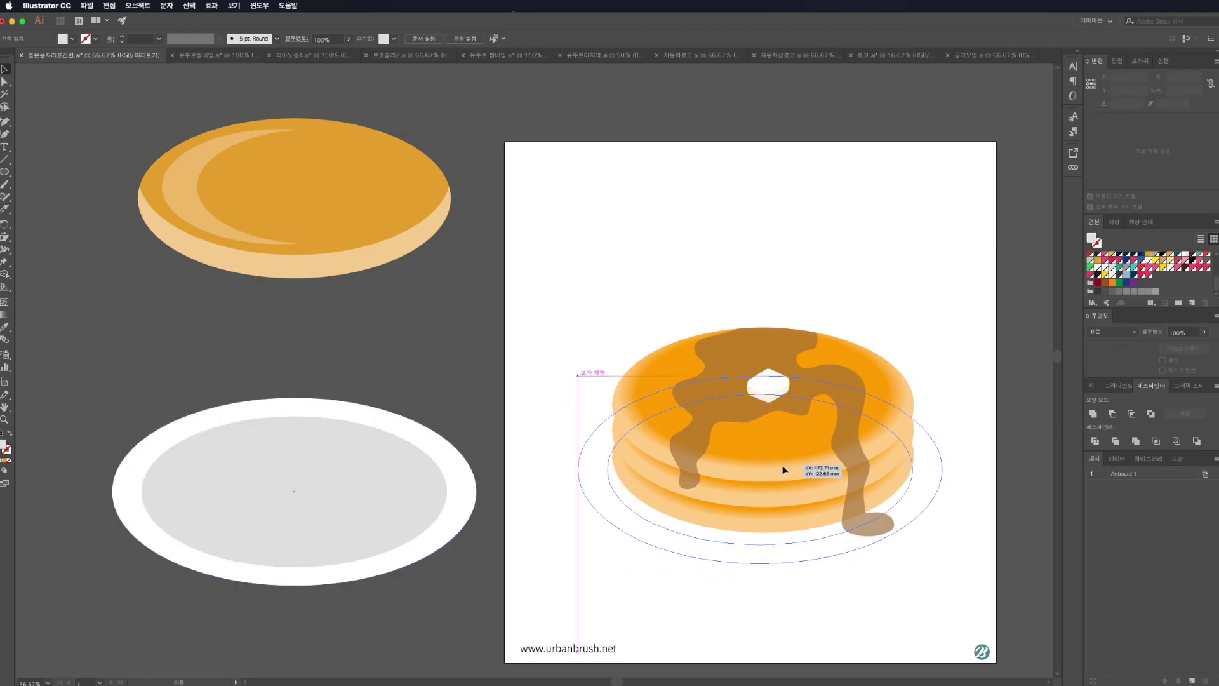
left_click_drag(783, 467, 783, 468)
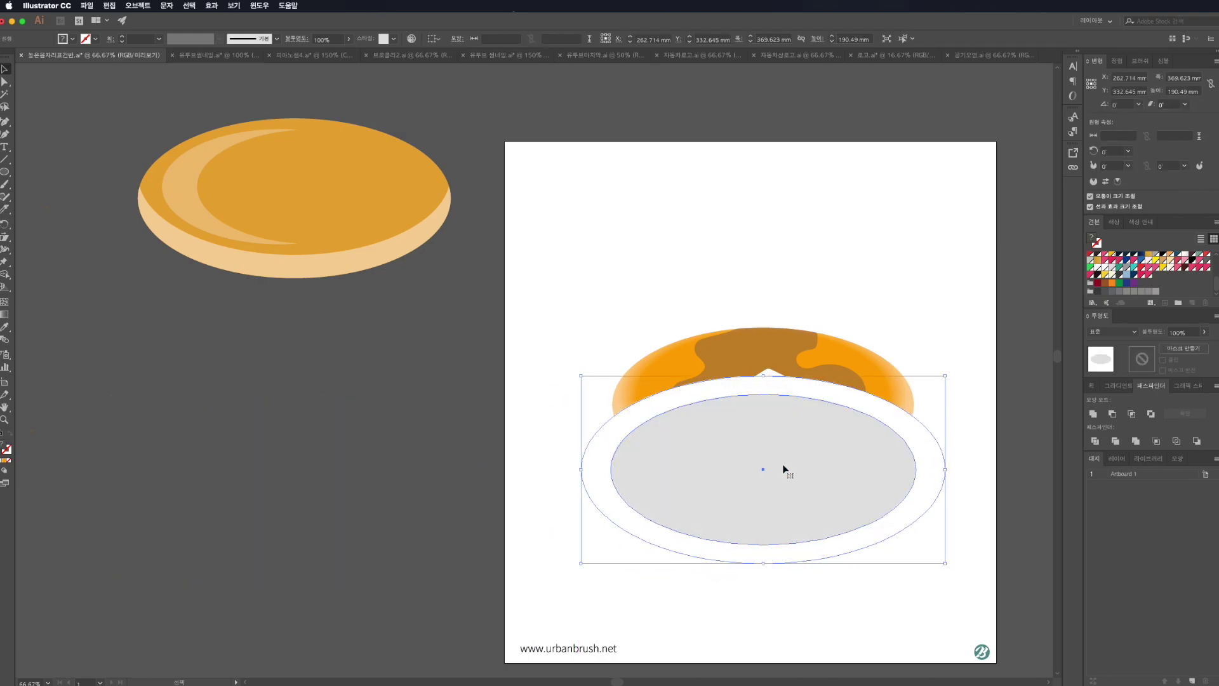
key("a")
key("ctrl+shift+bracketleft")
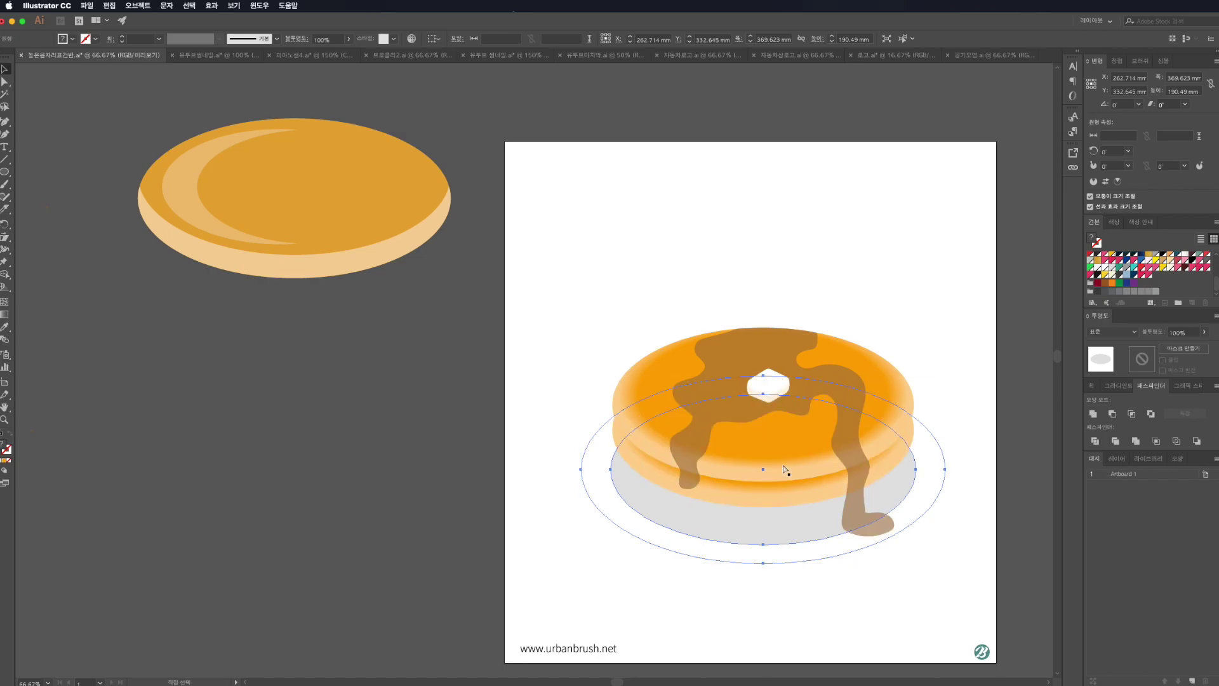
key("ctrl+bracketleft")
key("v")
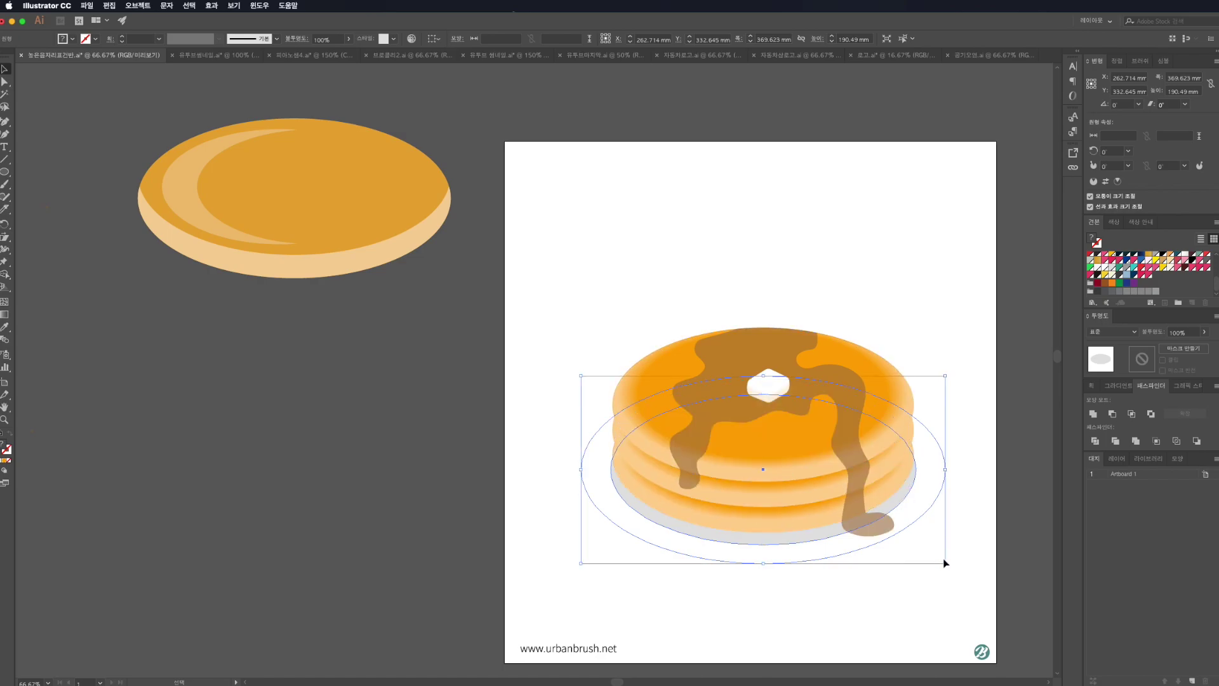
Step: Scale the plate up around the pancake stack
left_click_drag(945, 562, 952, 566)
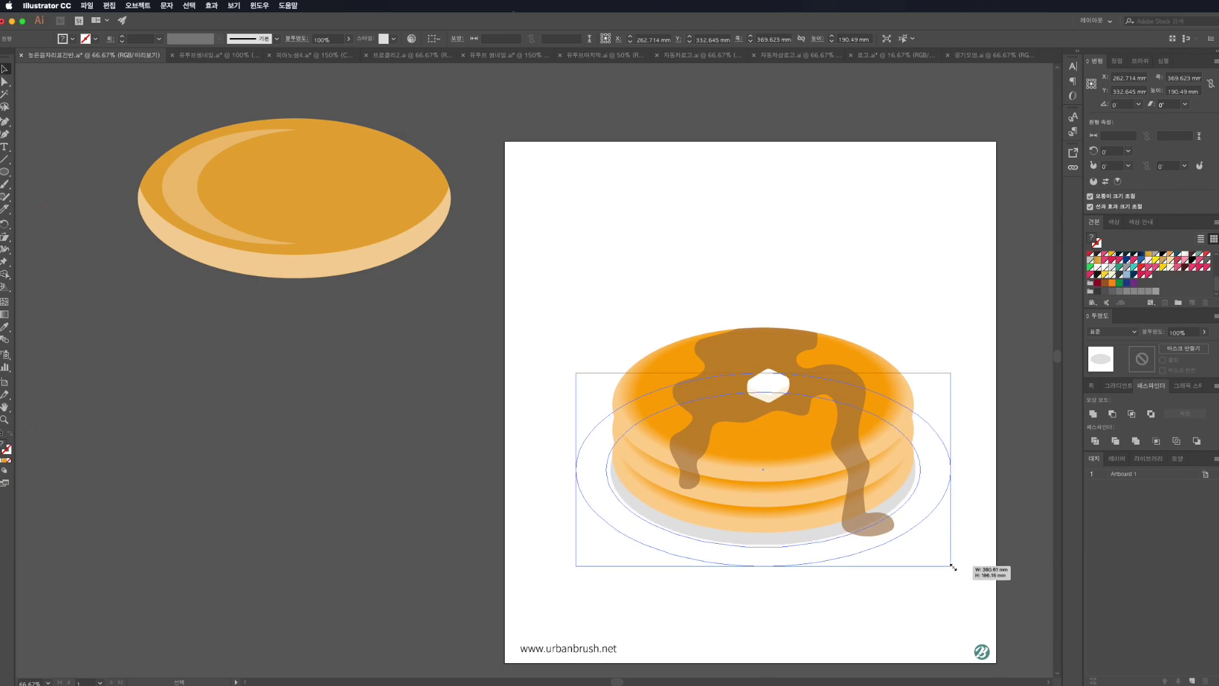
left_click(920, 604)
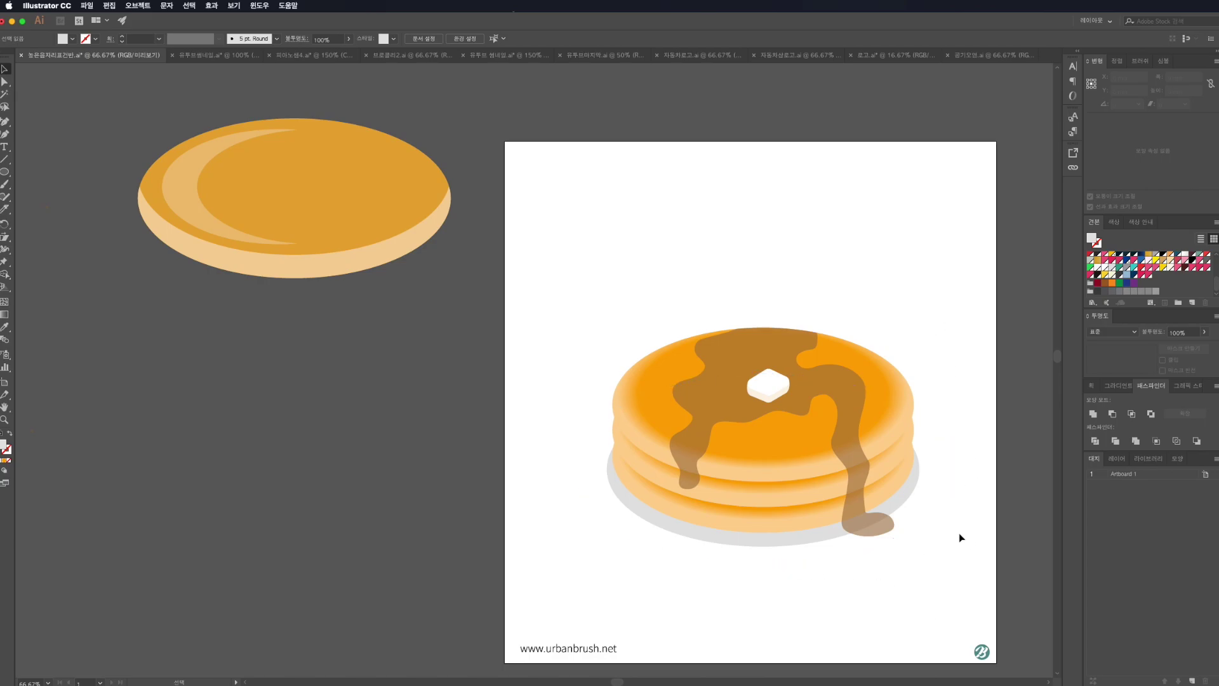
left_click(927, 505)
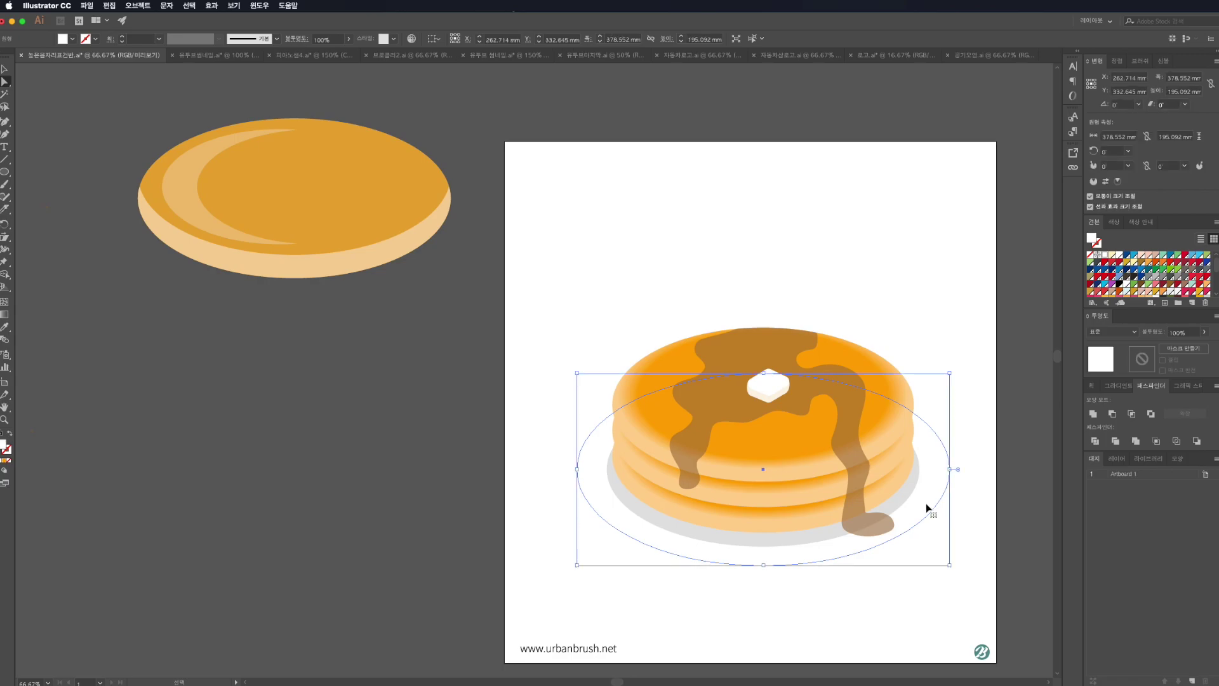
Step: Duplicate the plate ellipse, fill the copy black and set it to 15% opacity
key("ctrl+c")
key("ctrl+v")
left_click_drag(550, 394, 288, 437)
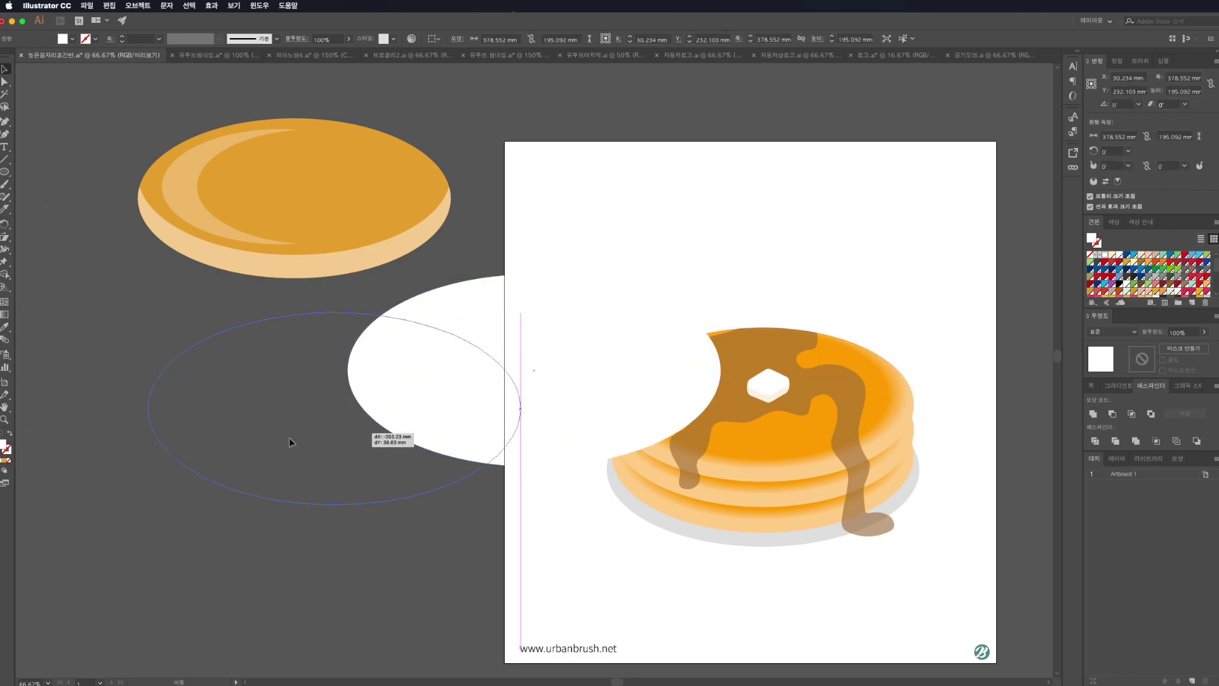
left_click(368, 599)
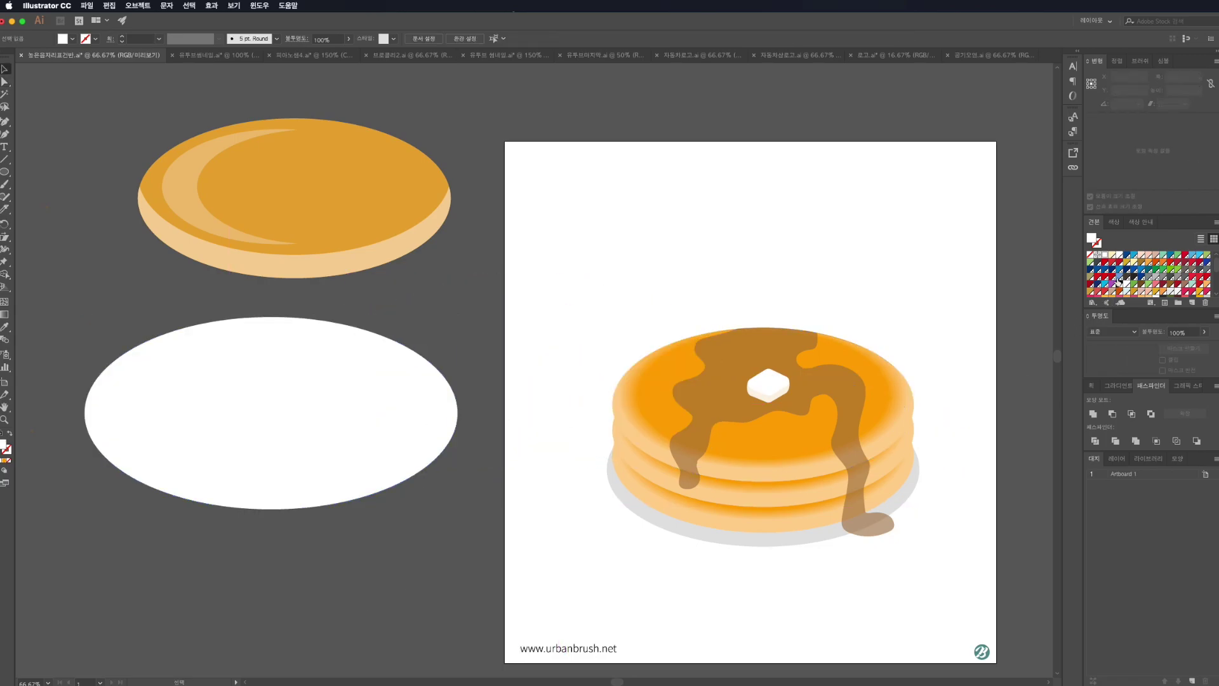
left_click(1120, 284)
left_click(327, 419)
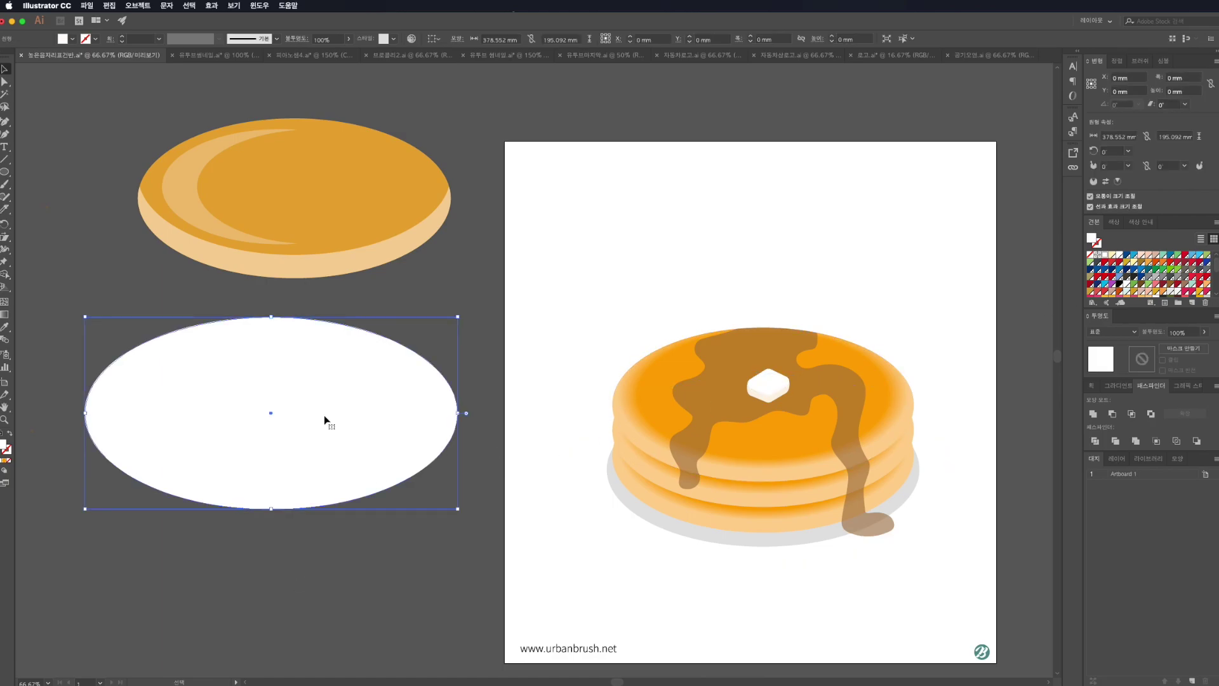
left_click(1120, 283)
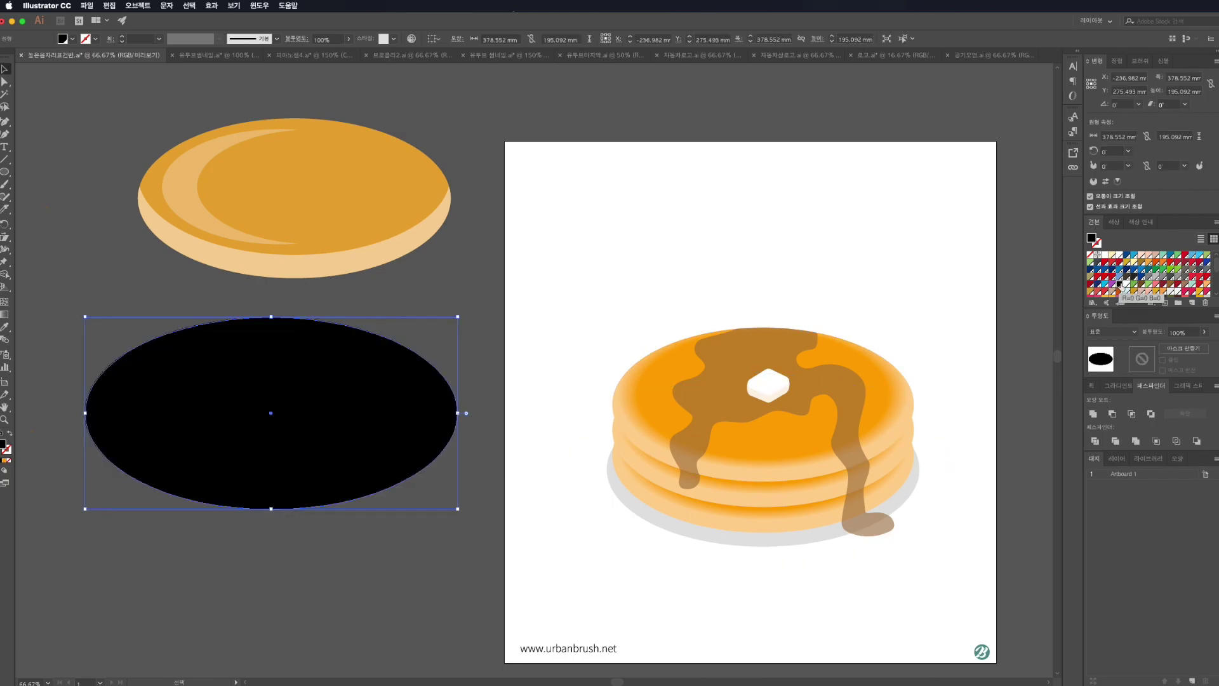
left_click(1180, 330)
type("5")
key("Return")
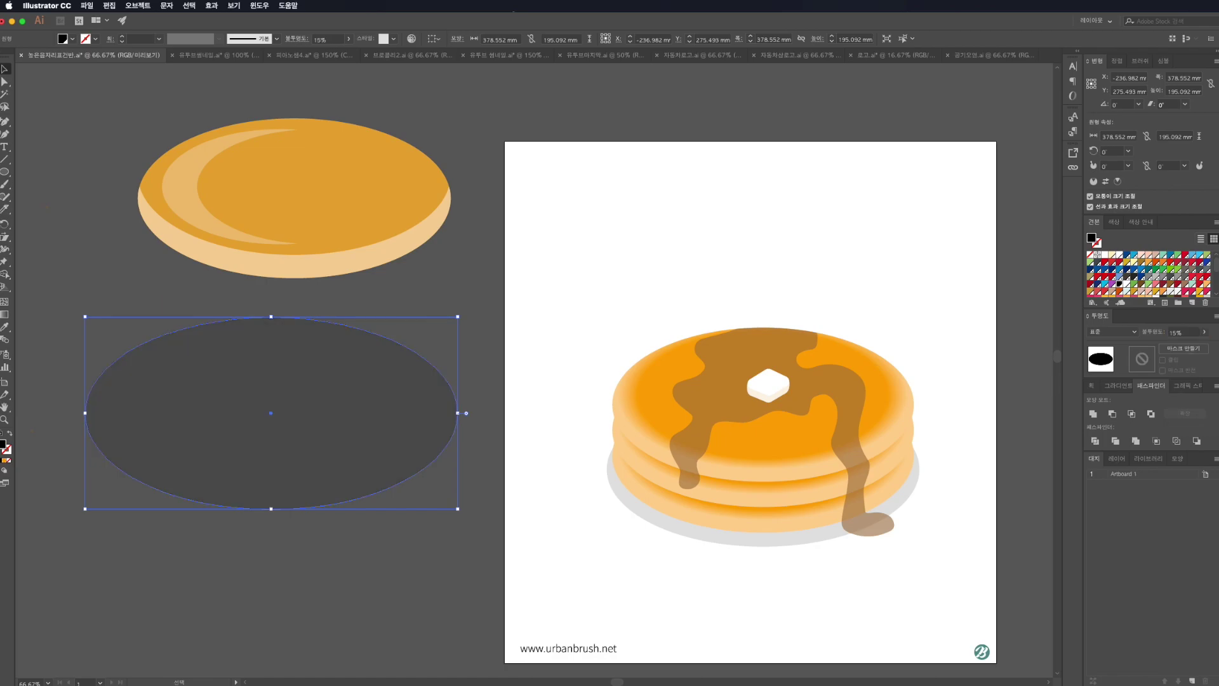
Step: Place the shadow behind the plate, offset slightly so it peeks out below
left_click(464, 536)
left_click_drag(364, 460, 862, 527)
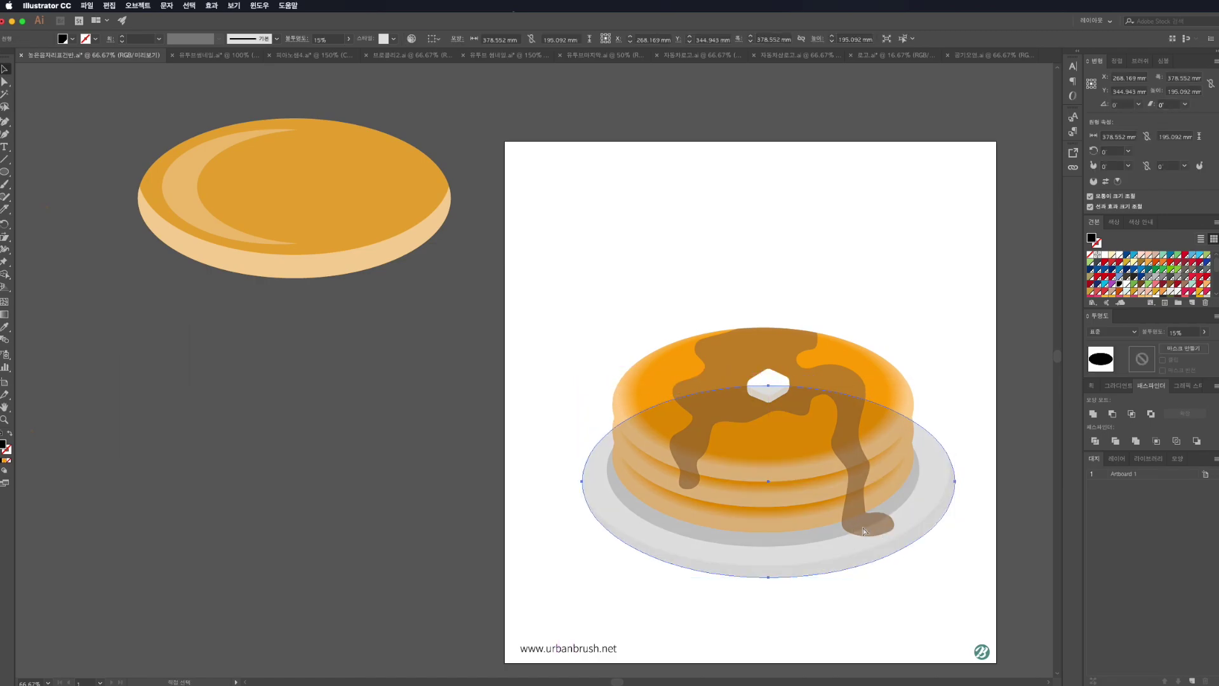
key("ctrl+shift+bracketleft")
key("ctrl+bracketleft")
key("ctrl+bracketleft")
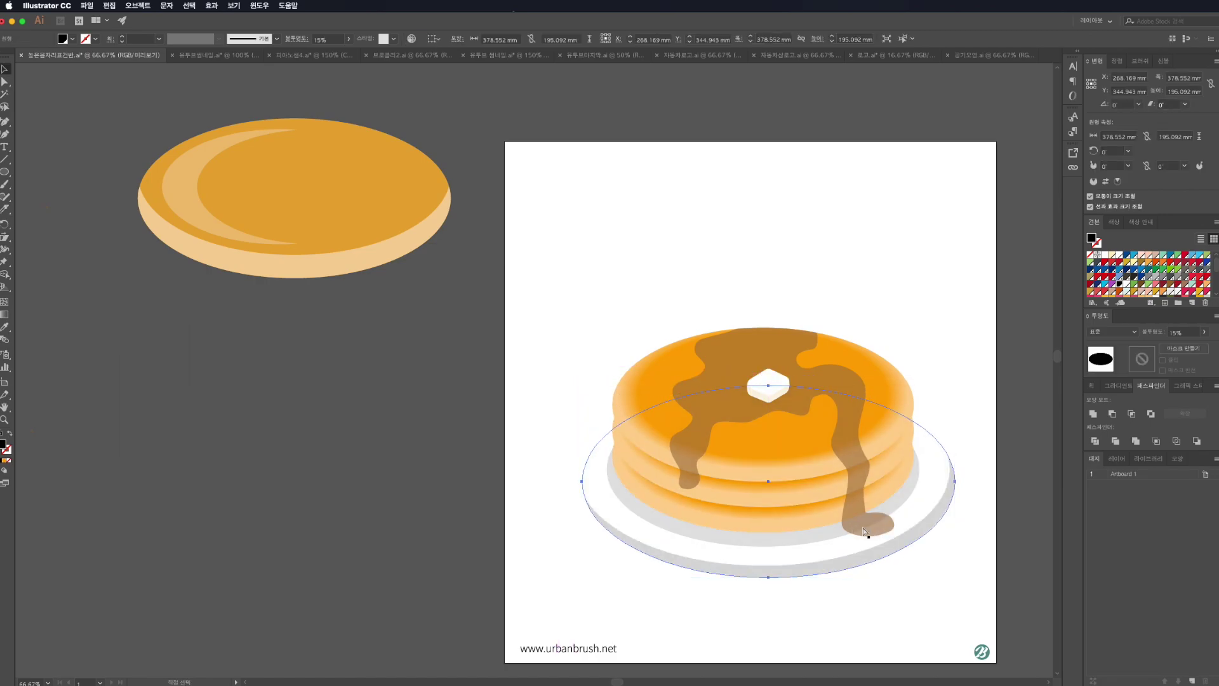
left_click_drag(912, 540, 914, 535)
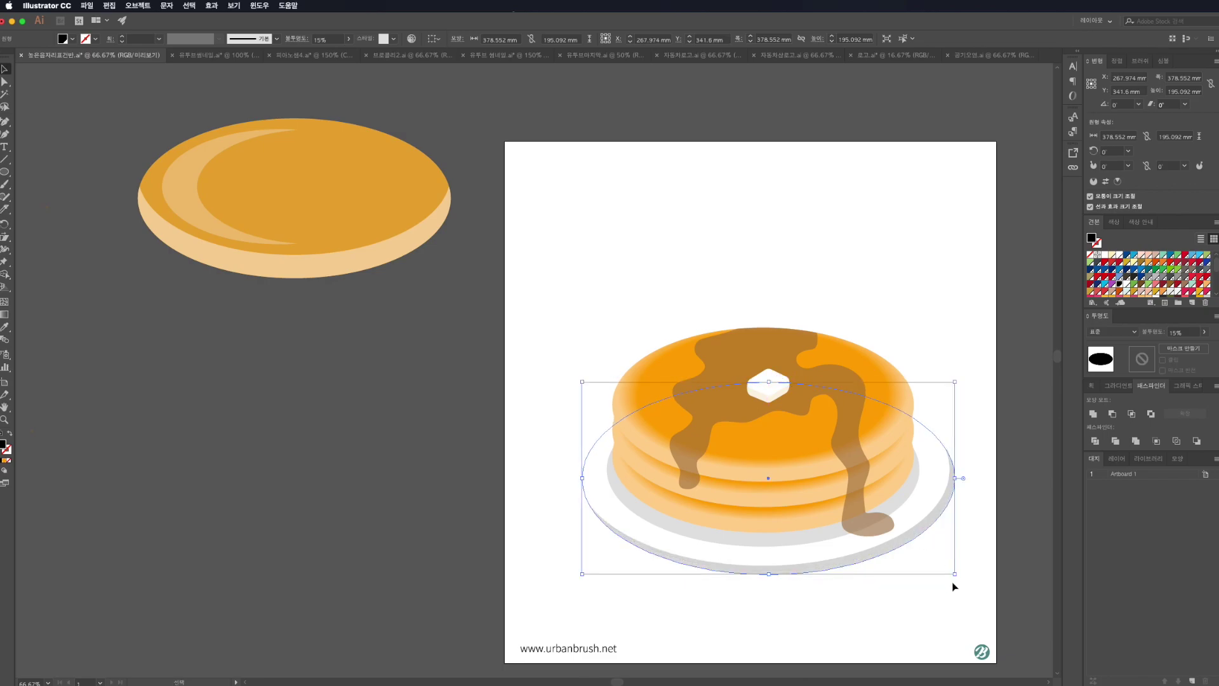
left_click(1034, 568)
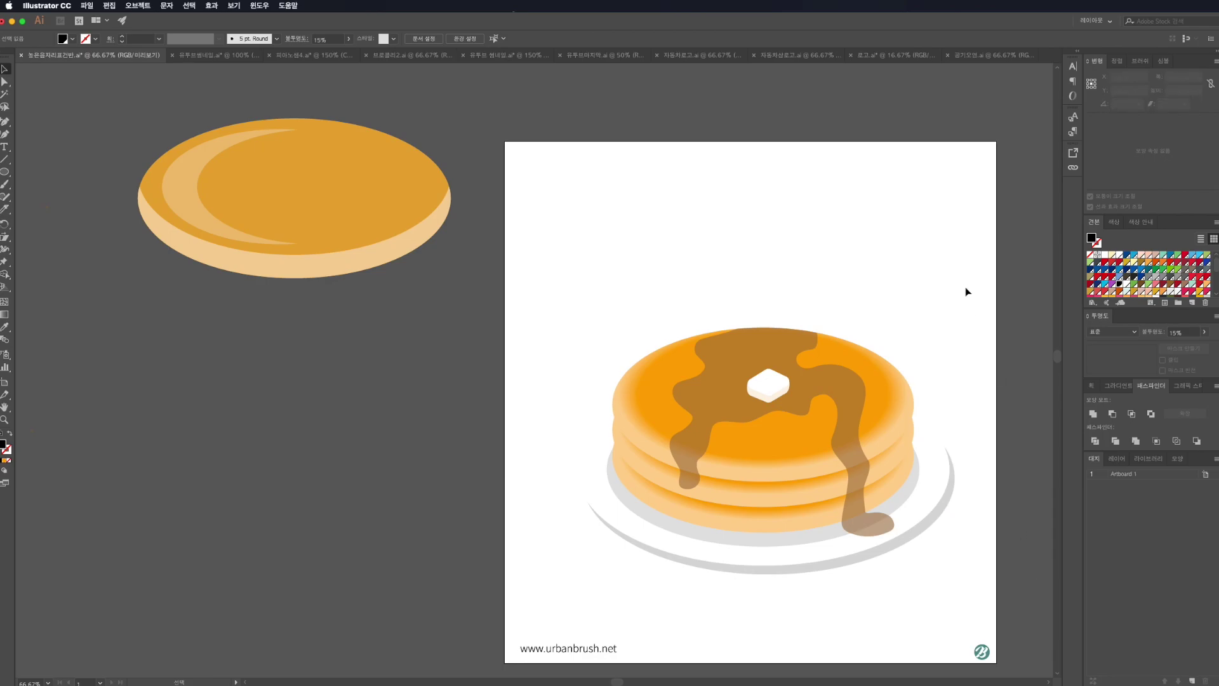
Step: Group the whole pancake-and-plate illustration and move it left off the artboard
left_click_drag(970, 284, 544, 576)
right_click(737, 429)
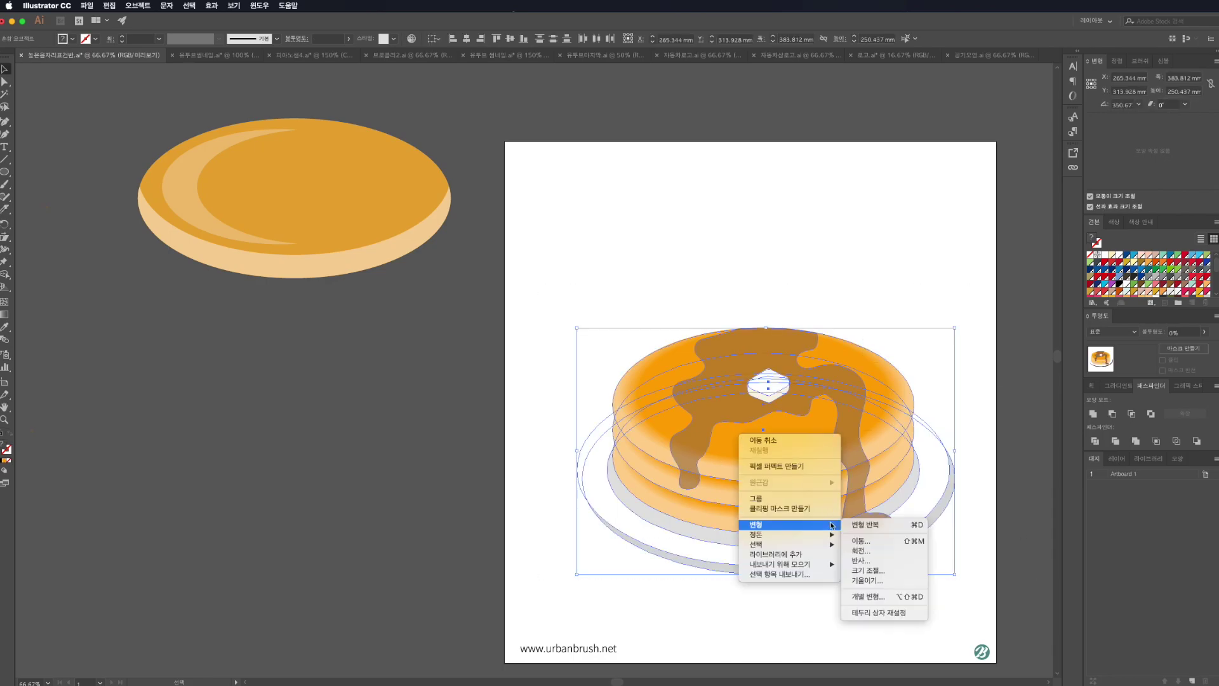
left_click(802, 503)
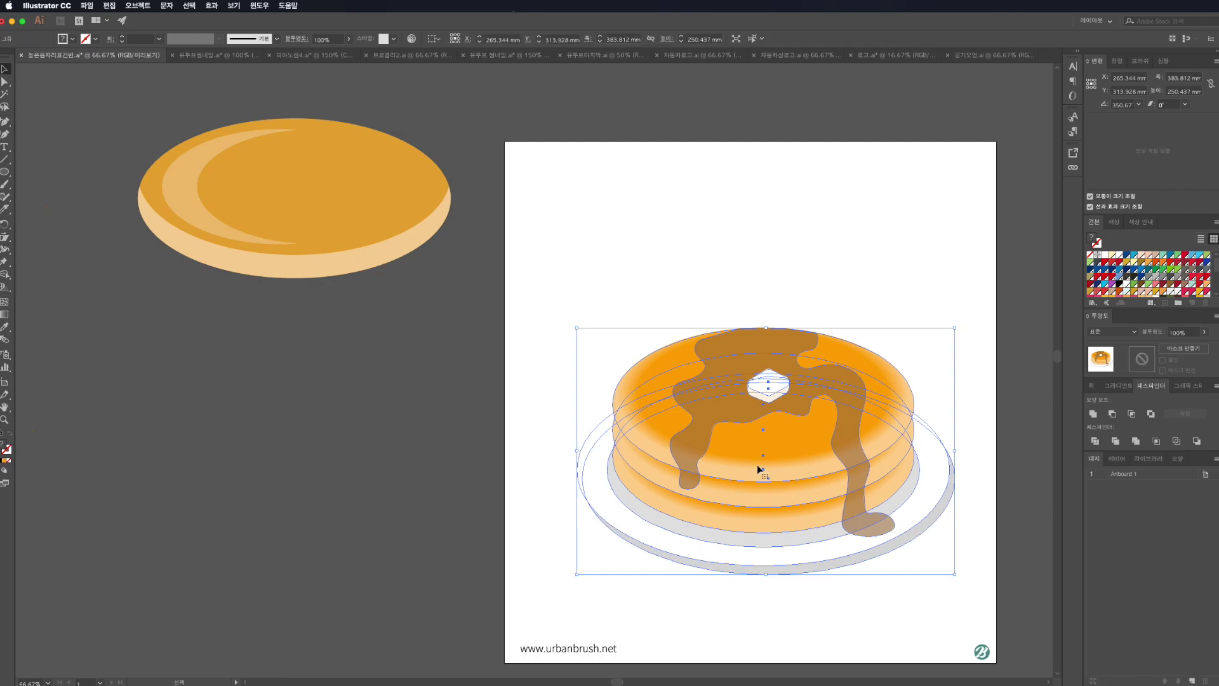
left_click_drag(796, 421, 278, 425)
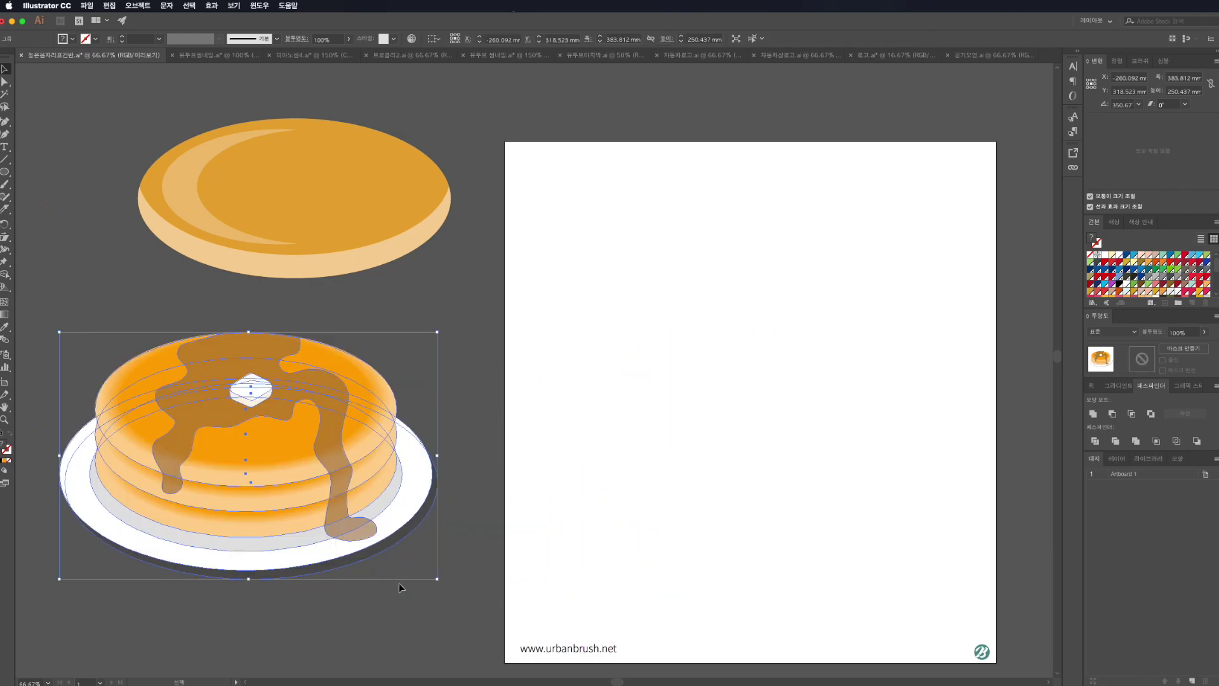
left_click(399, 582)
Step: Draw a rectangle covering the whole artboard
scroll(426, 579, "down", 1)
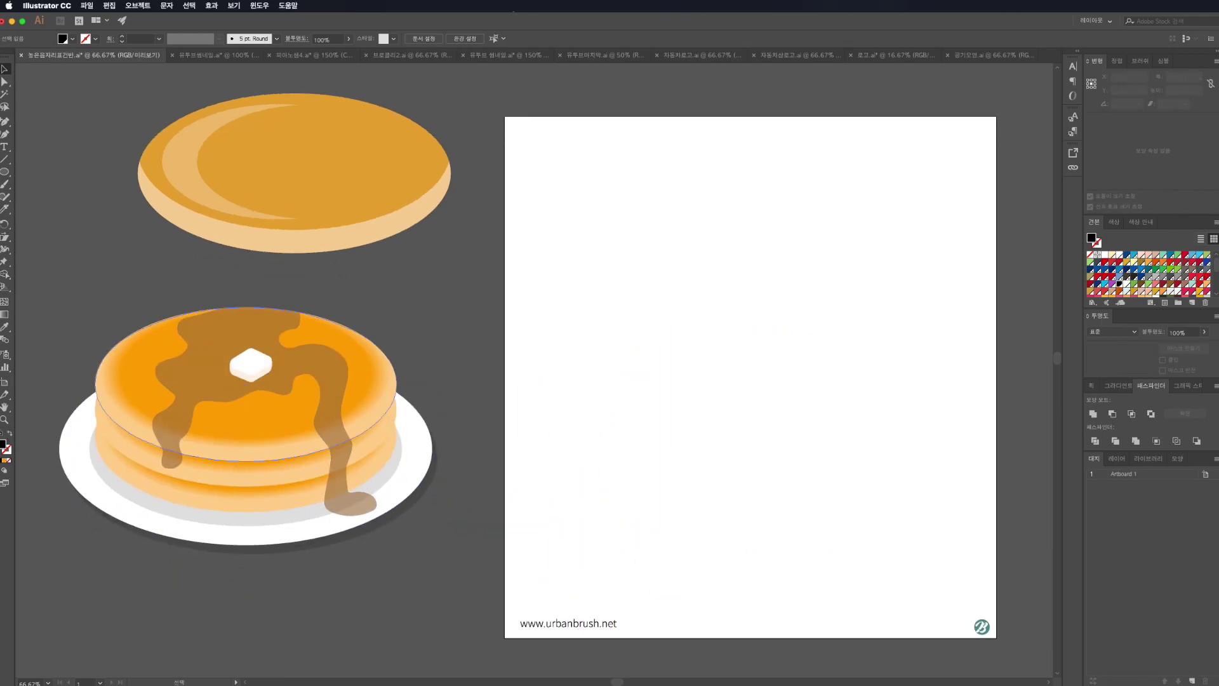
left_click_drag(7, 173, 44, 175)
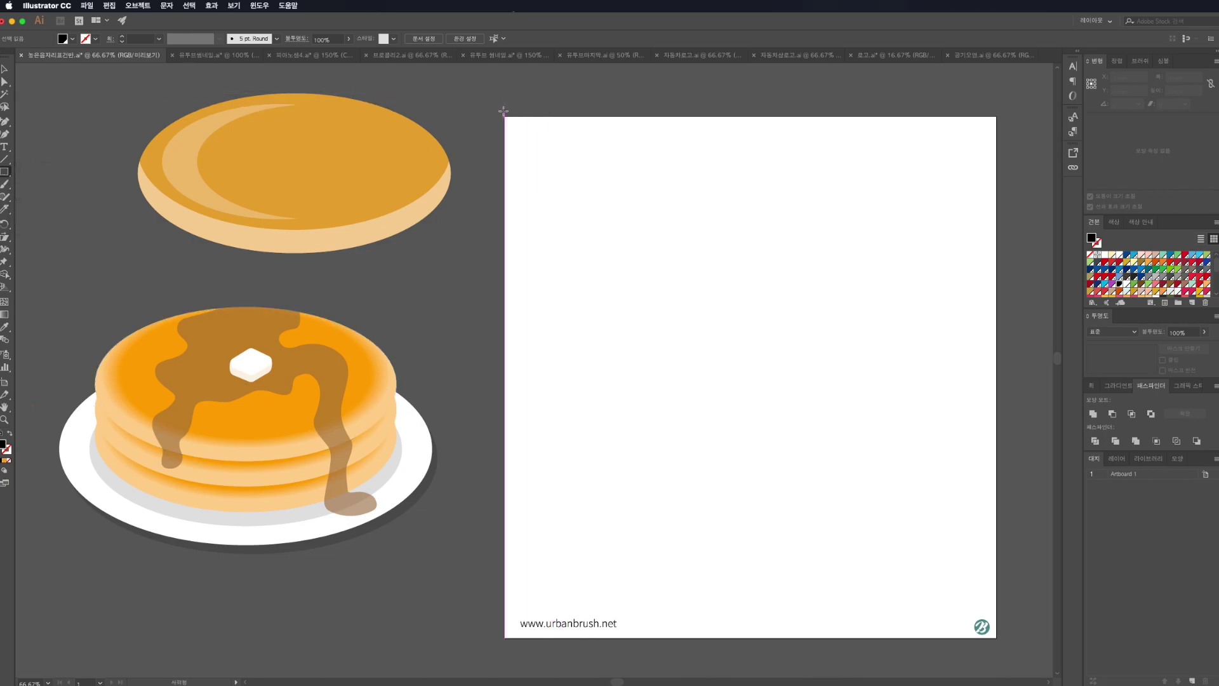
left_click_drag(504, 114, 996, 638)
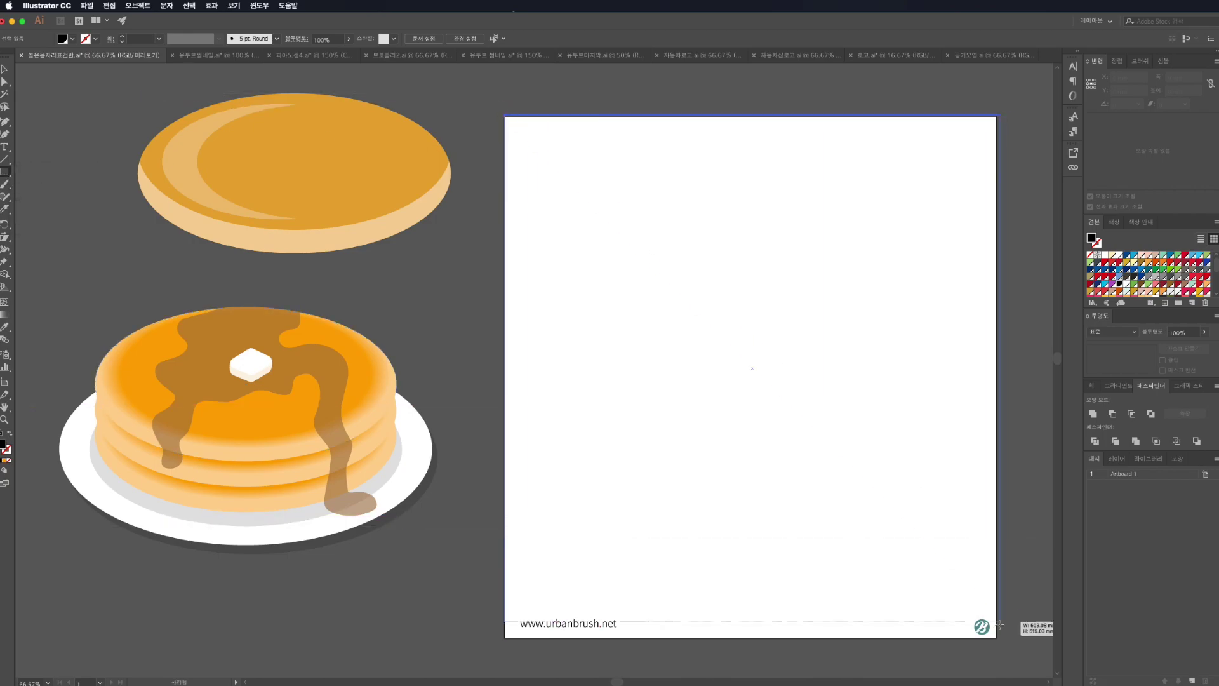
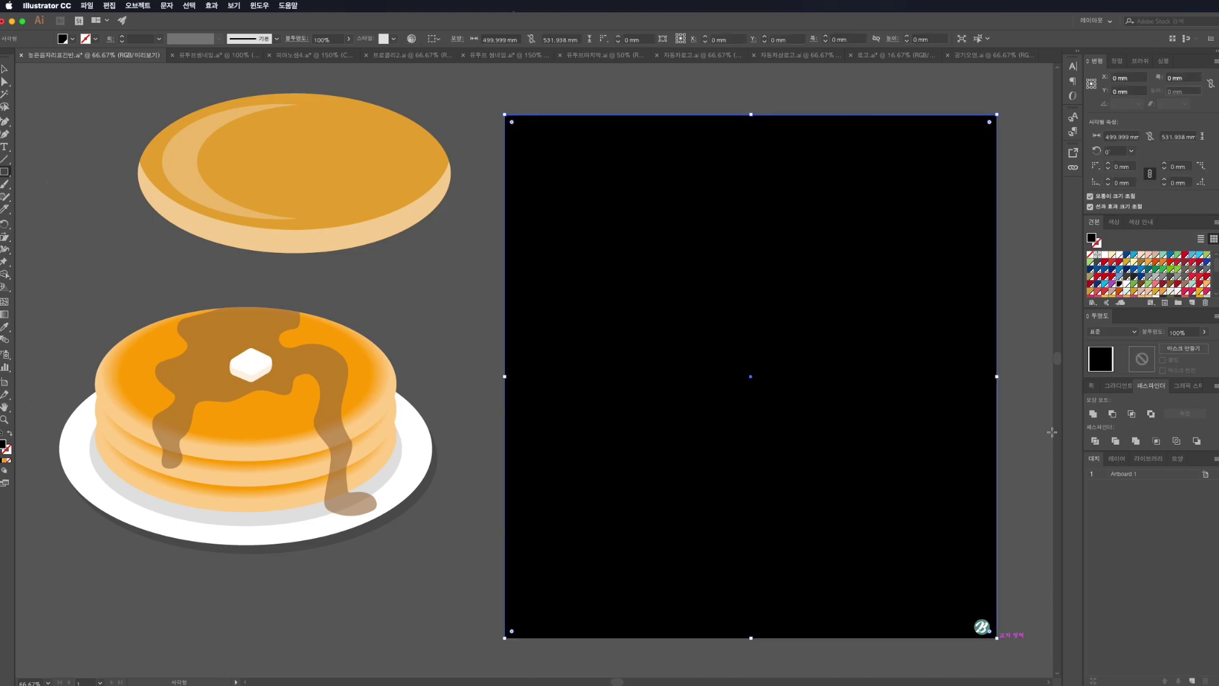
Step: Select the black background rectangle and give it a blue fill
key("v")
key("ctrl+shift+a")
scroll(719, 377, "down", 5)
scroll(724, 381, "up", 2)
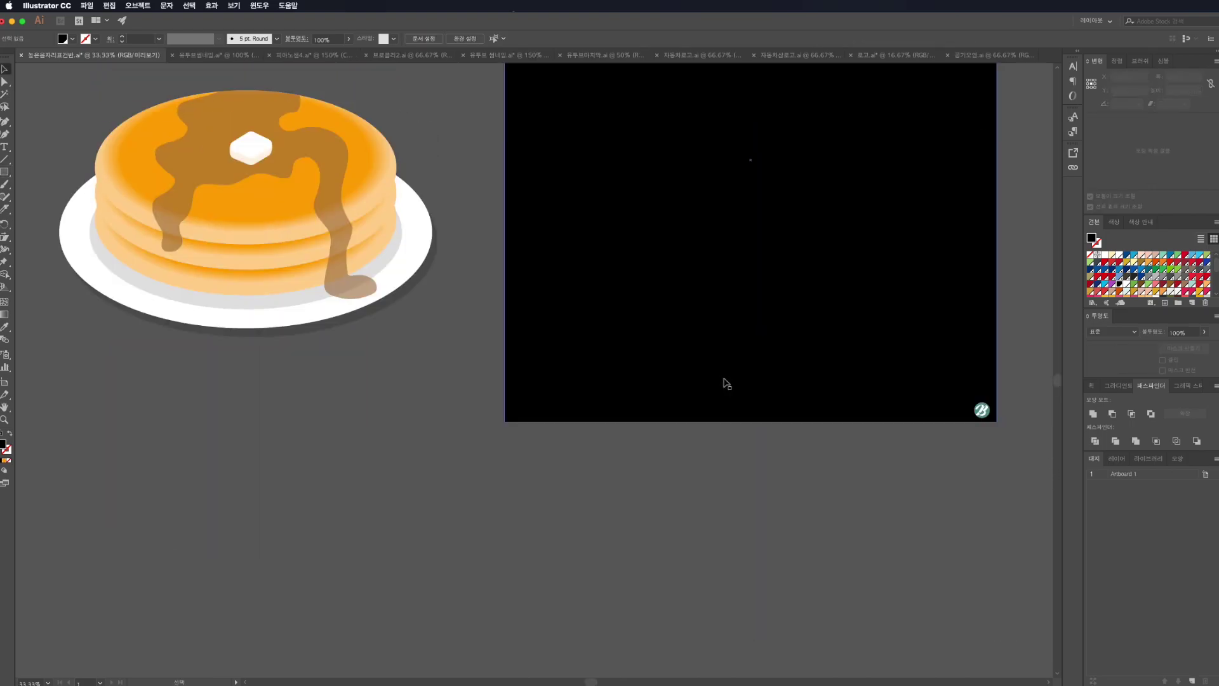
scroll(724, 381, "down", 2)
scroll(724, 381, "up", 2)
scroll(724, 381, "up", 1)
scroll(727, 384, "up", 2)
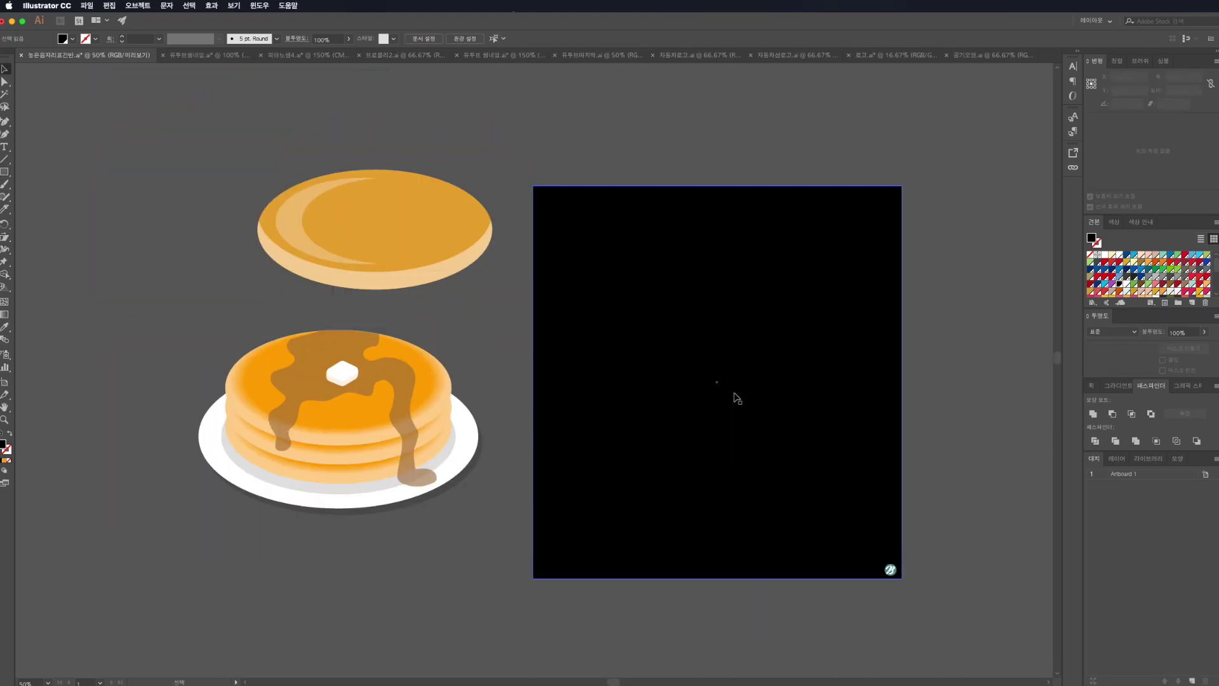
left_click(735, 398)
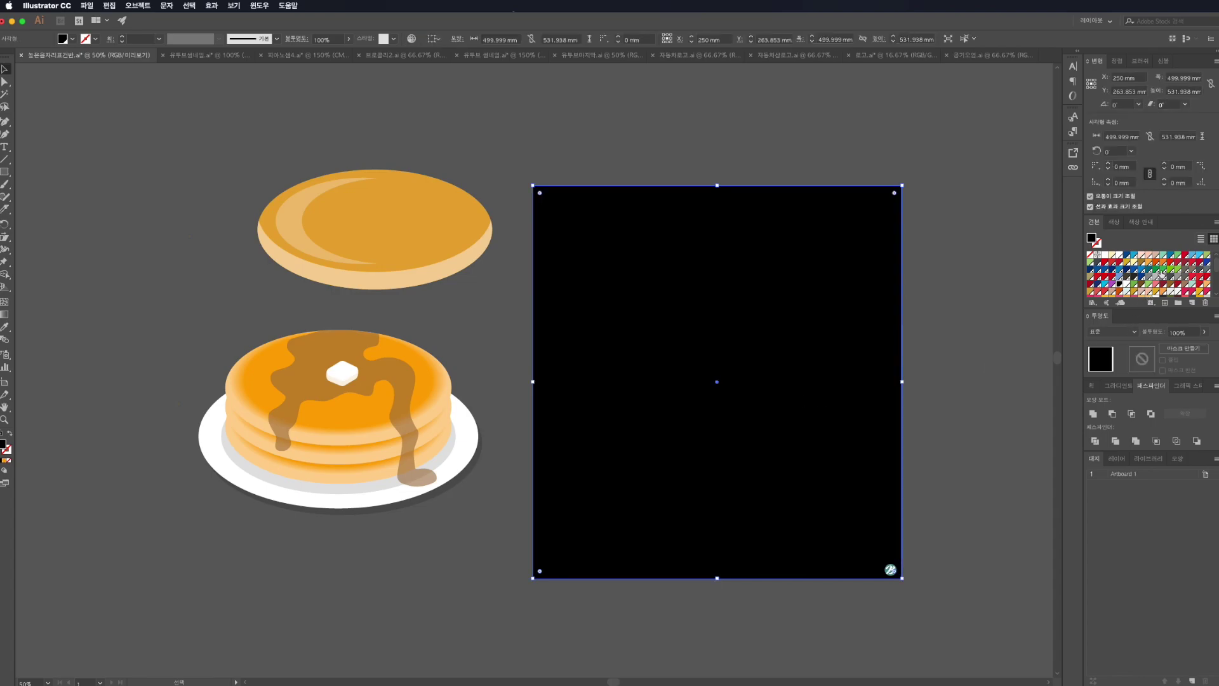
left_click(1197, 258)
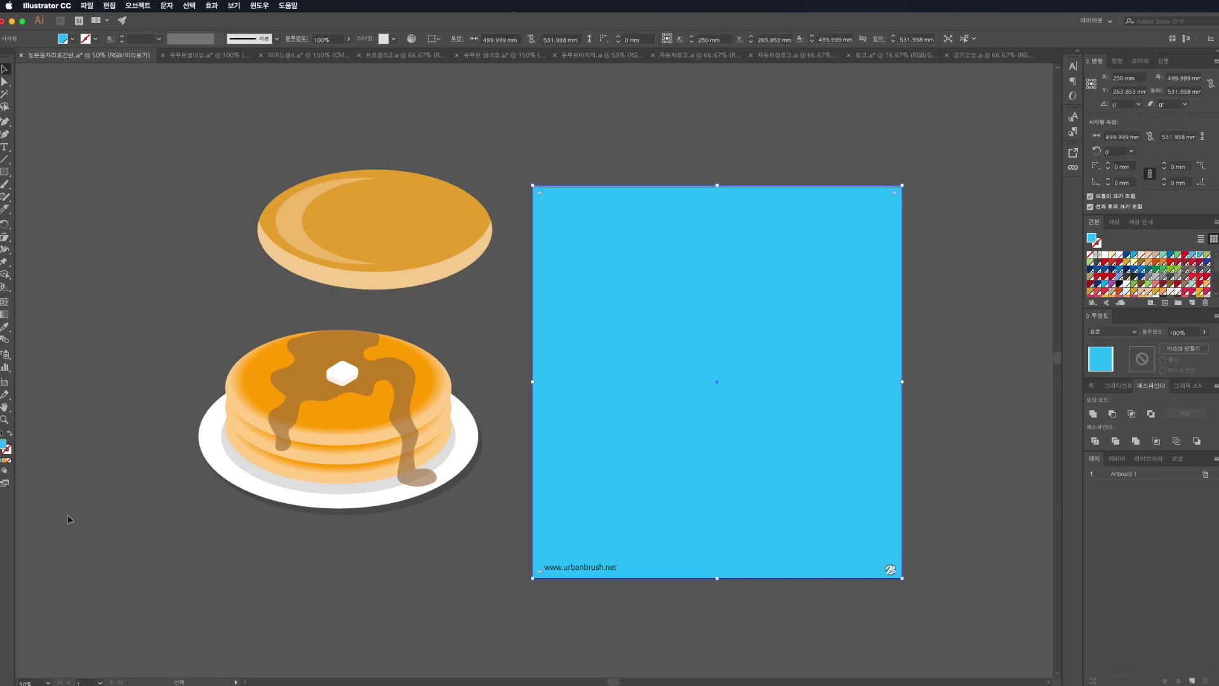
Step: Change the backdrop fill to light blue #AFE5F9 in the Color Picker
double_click(4, 445)
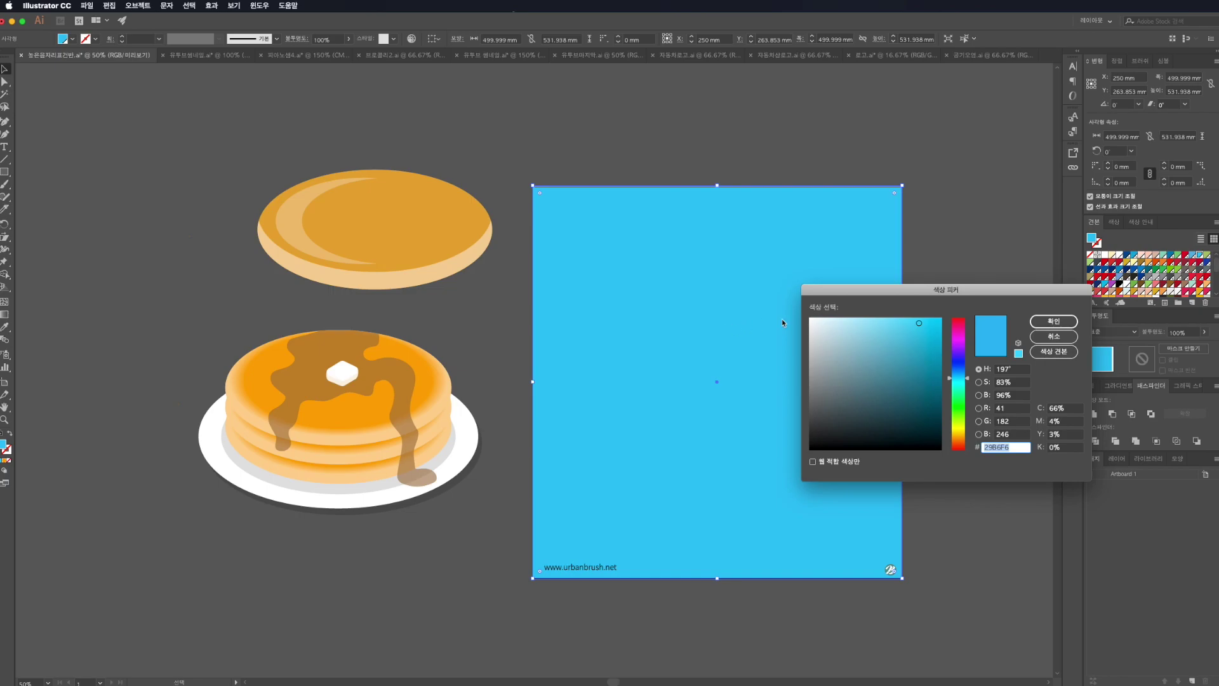
left_click(846, 322)
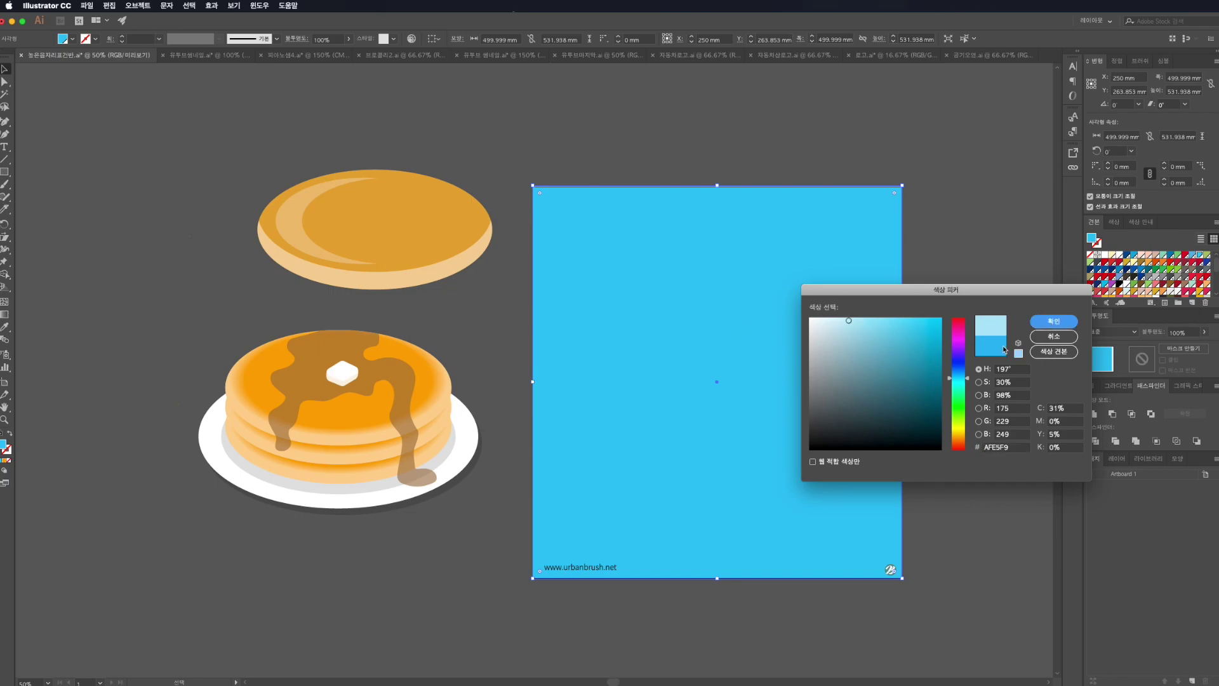
left_click(1053, 322)
left_click(988, 393)
left_click(332, 427)
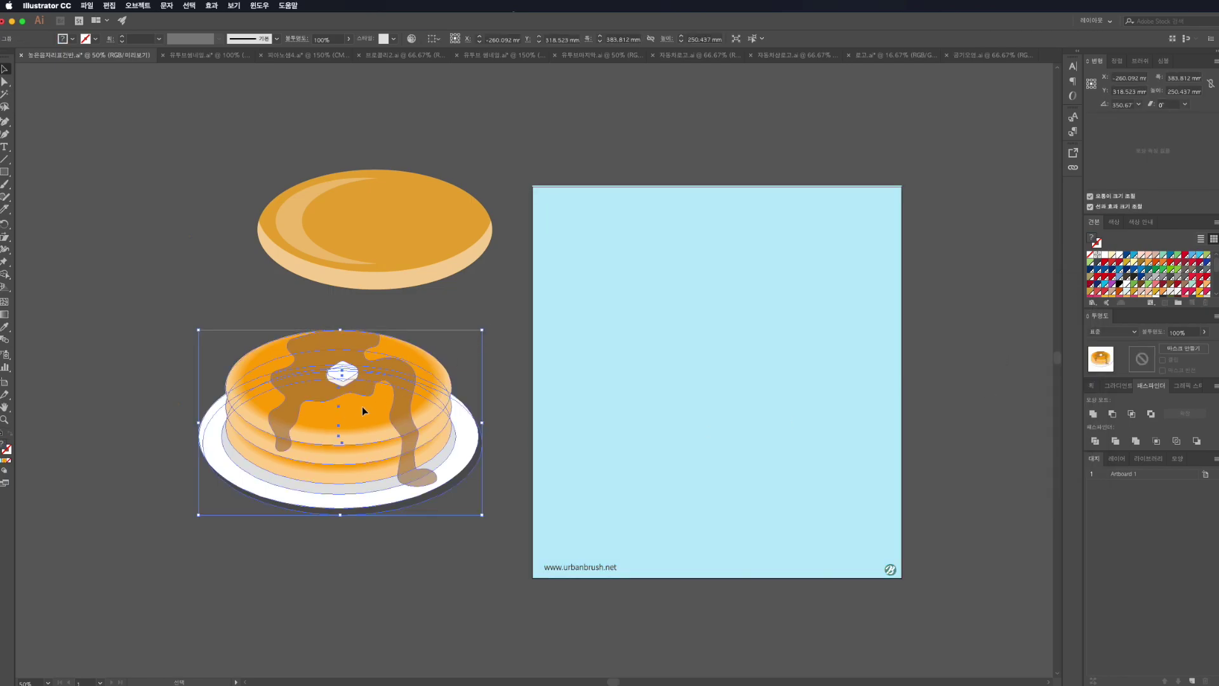
Step: Move the pancake stack onto the blue backdrop, bring it to front and scale it to fit
left_click_drag(363, 411, 737, 380)
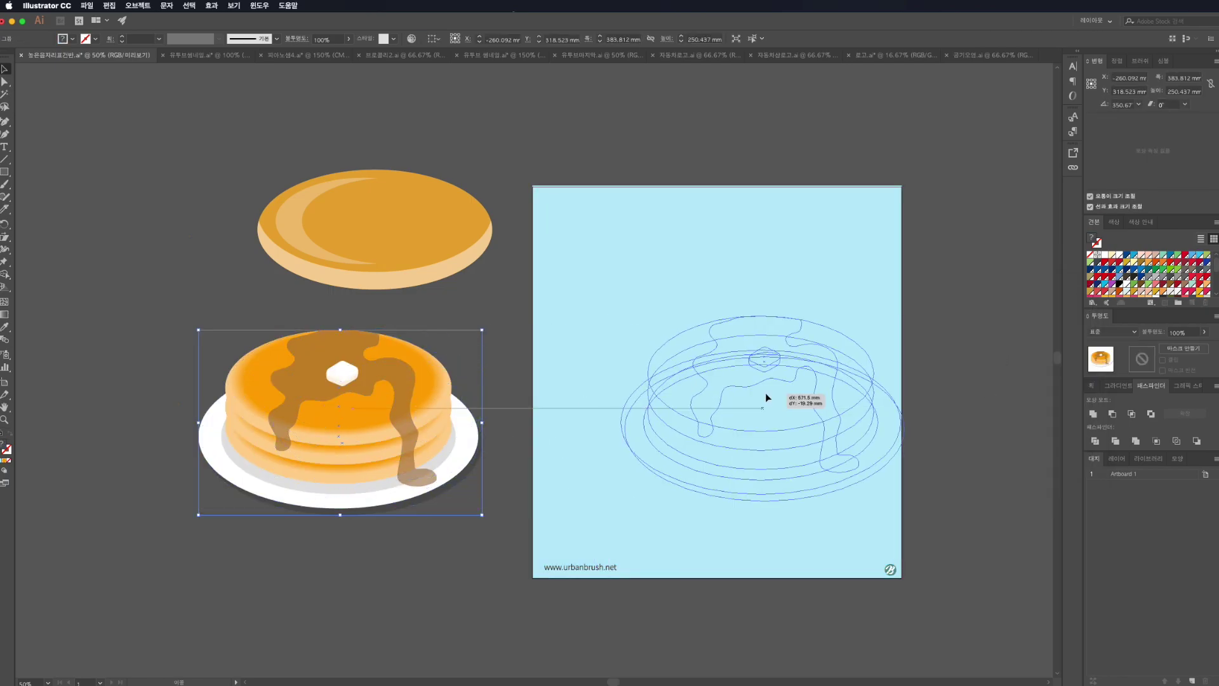
right_click(735, 375)
left_click(892, 488)
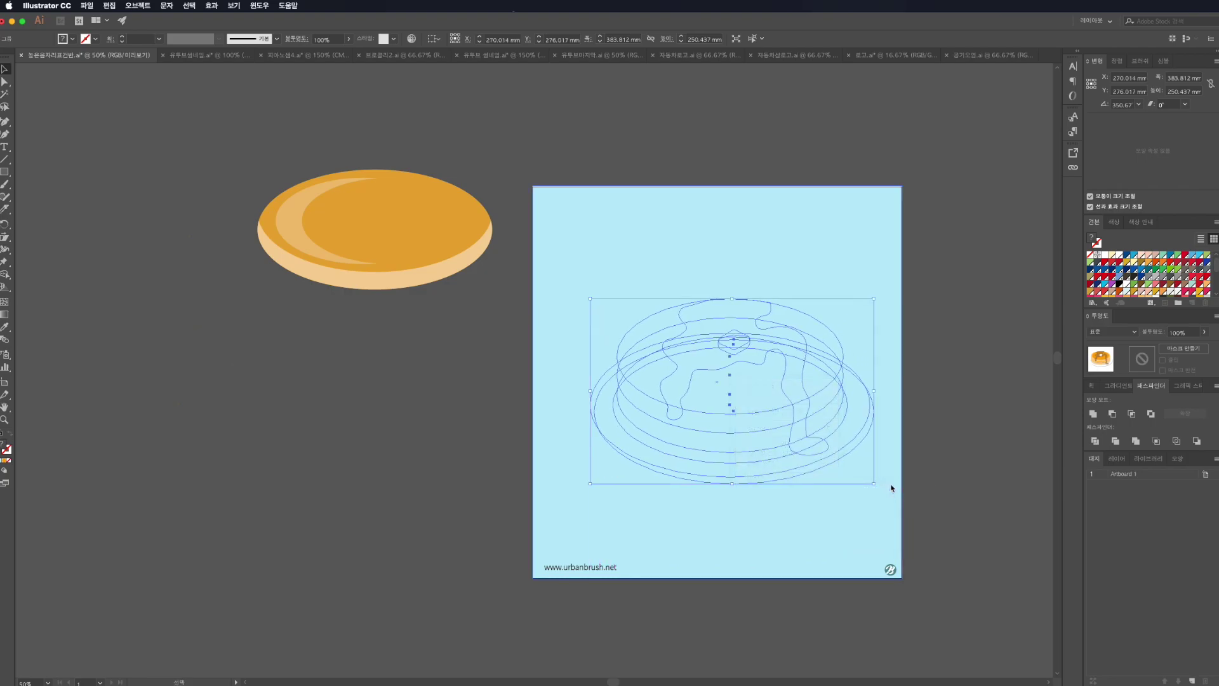
left_click_drag(864, 481, 864, 482)
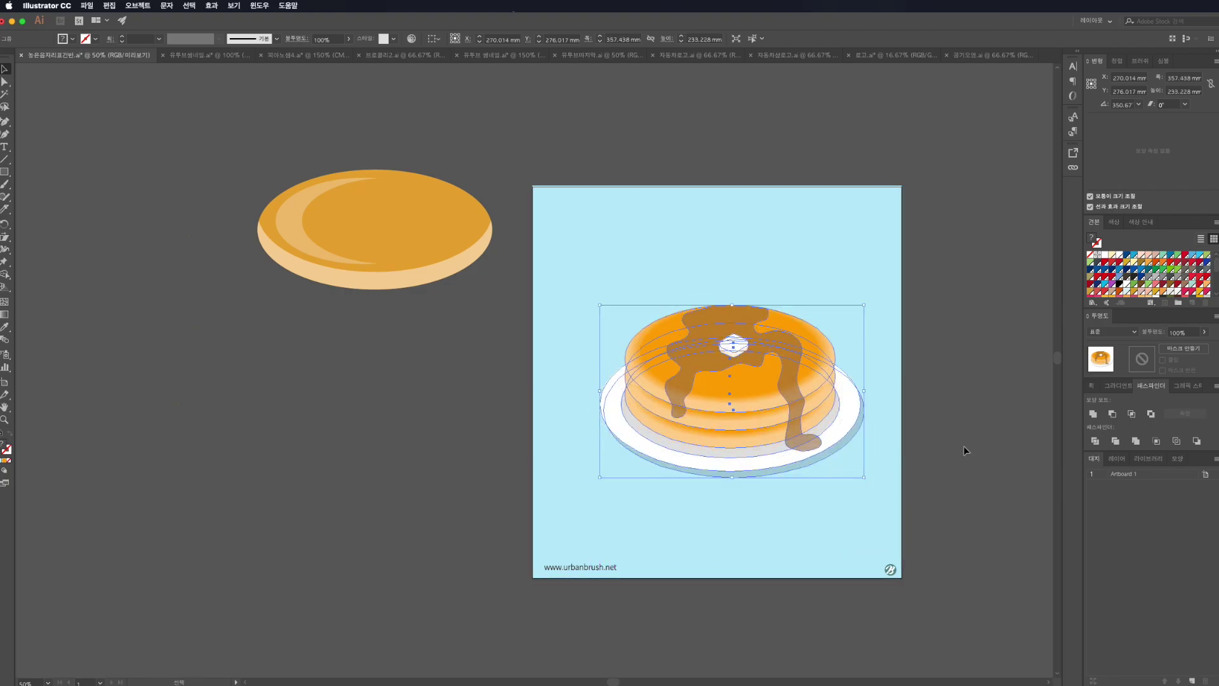
left_click(951, 447)
scroll(951, 447, "up", 1)
scroll(951, 447, "right", 3)
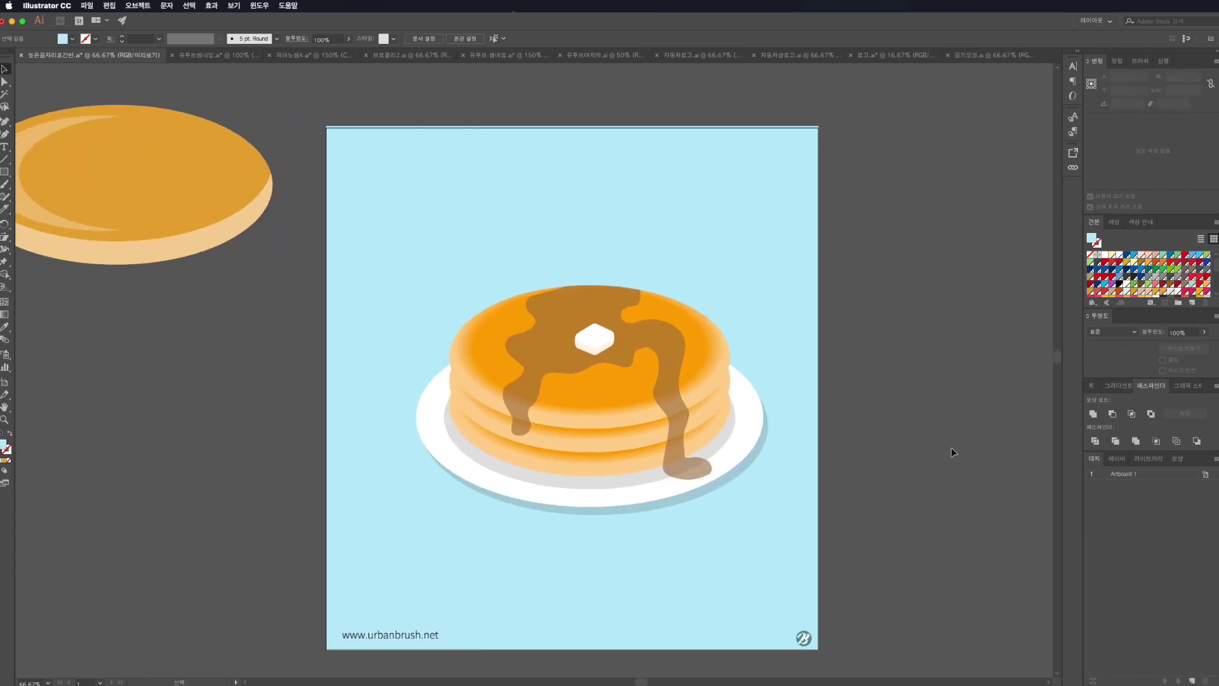
left_click(669, 429)
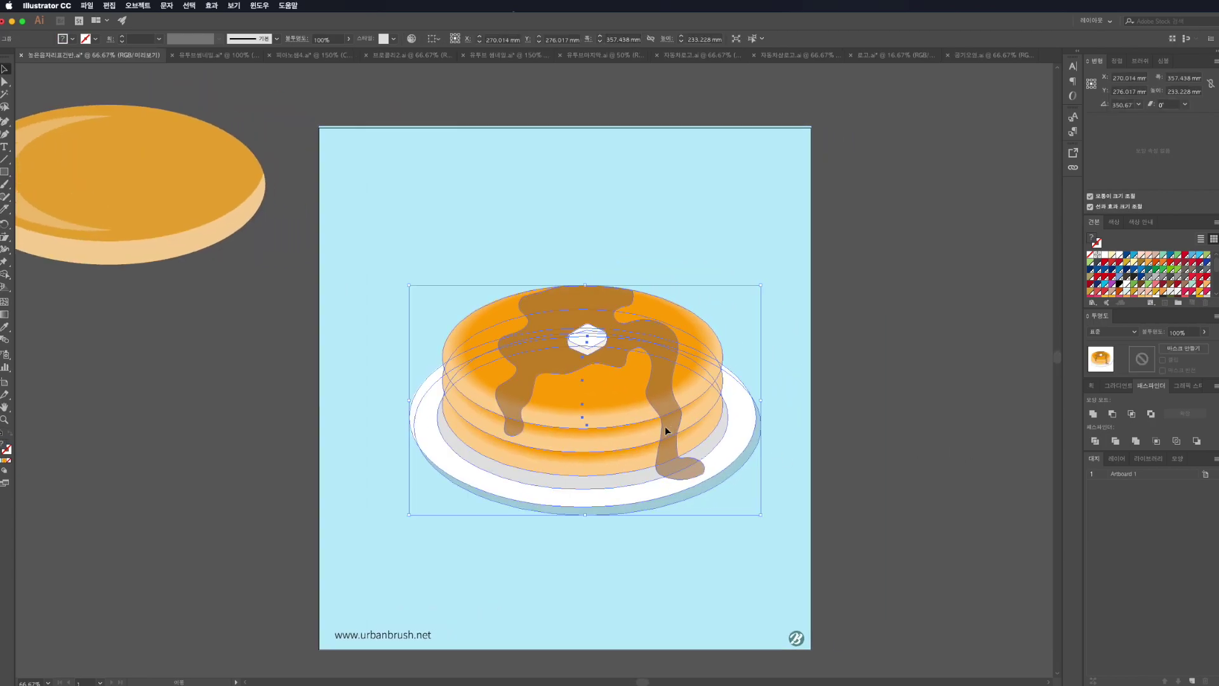
left_click(885, 439)
scroll(885, 439, "left", 3)
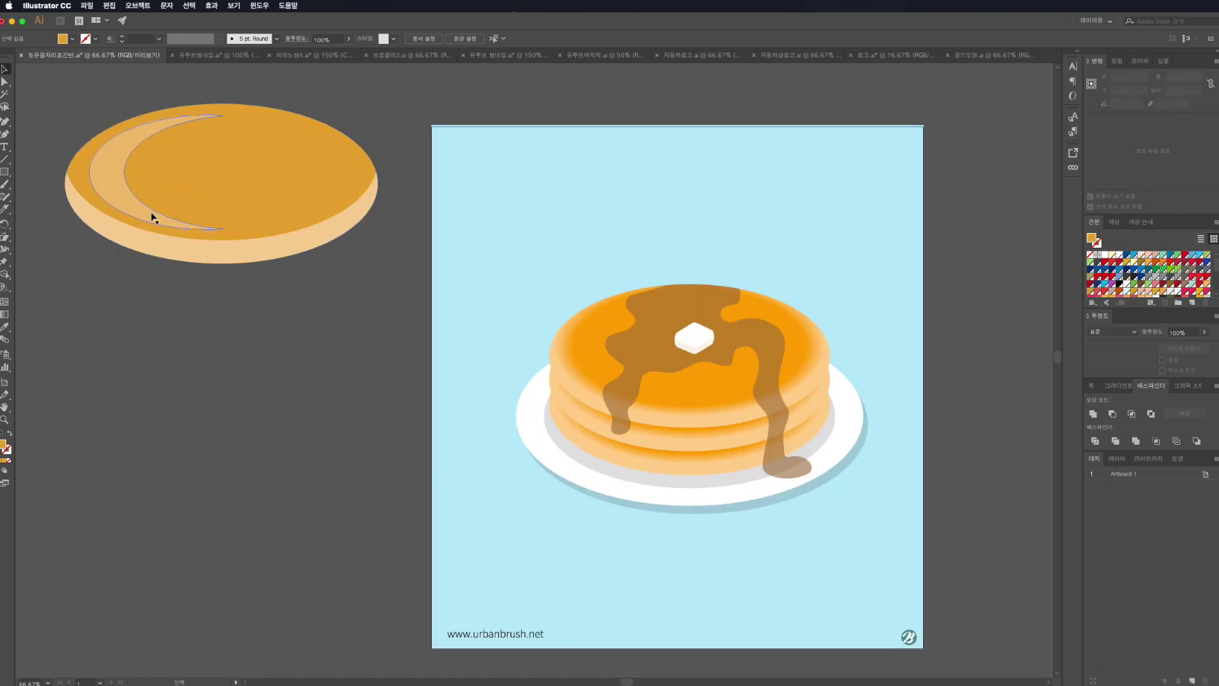
Step: Clip the crescent inside the single pancake by masking its ellipse, crescent and rim
left_click_drag(242, 182, 279, 372)
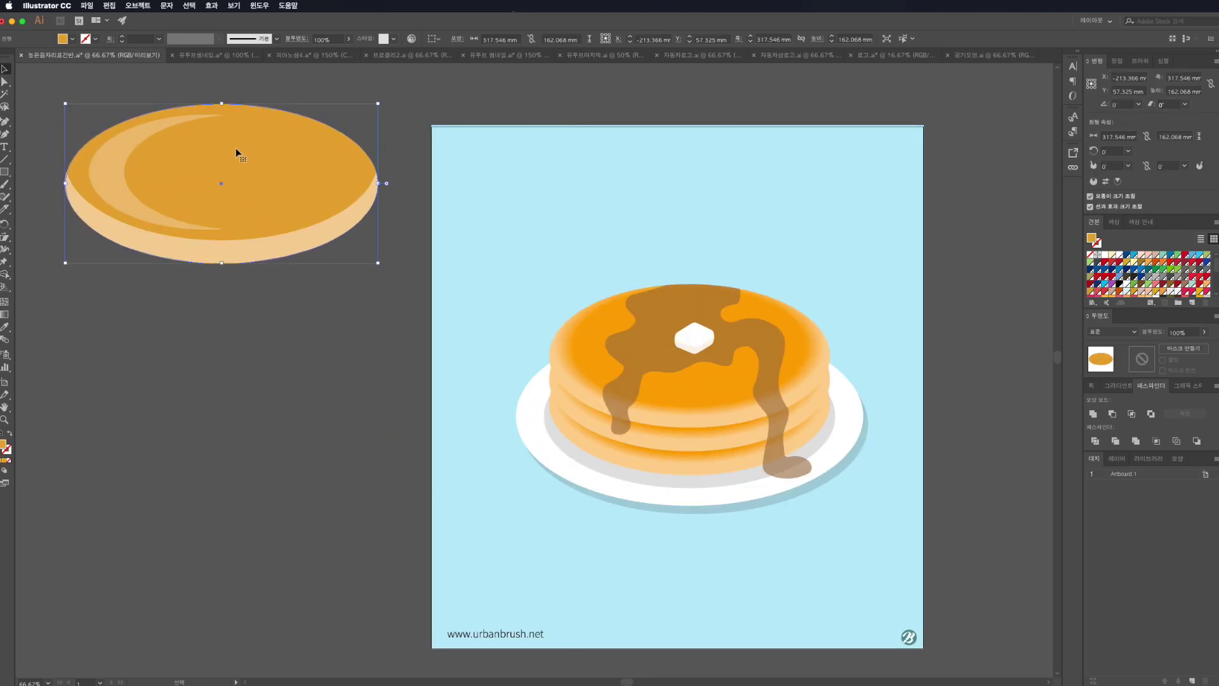
key("ctrl+z")
left_click(410, 149)
left_click_drag(118, 245, 140, 214)
right_click(140, 214)
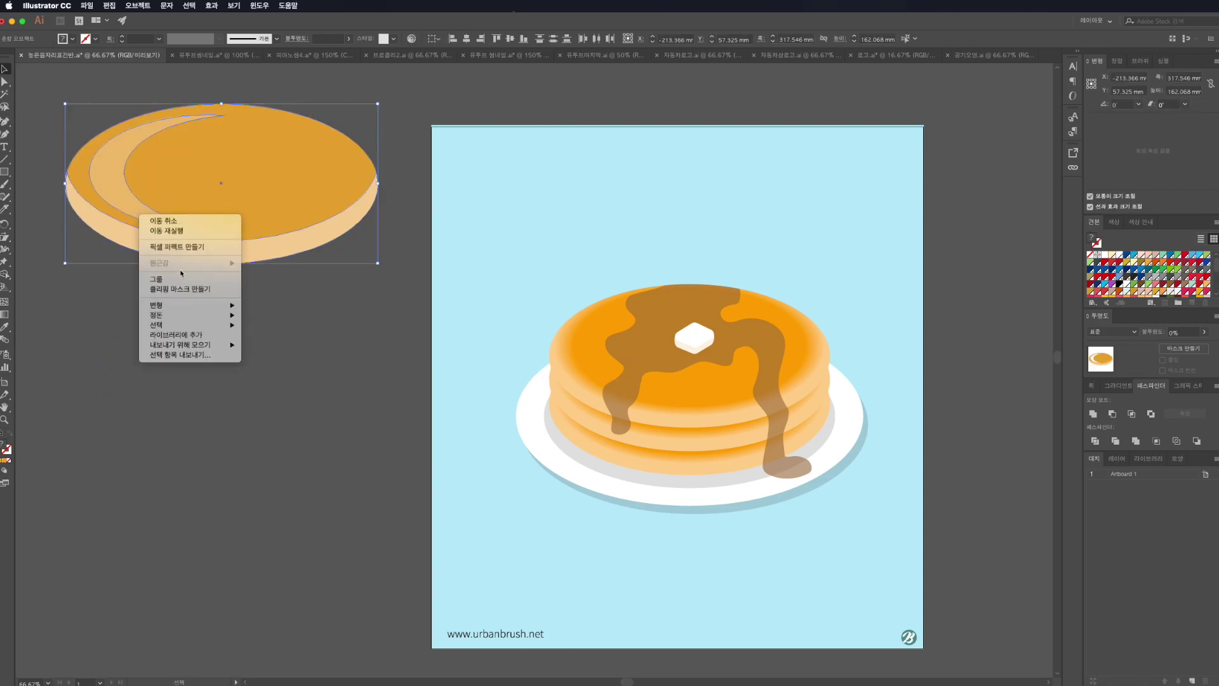
left_click(189, 289)
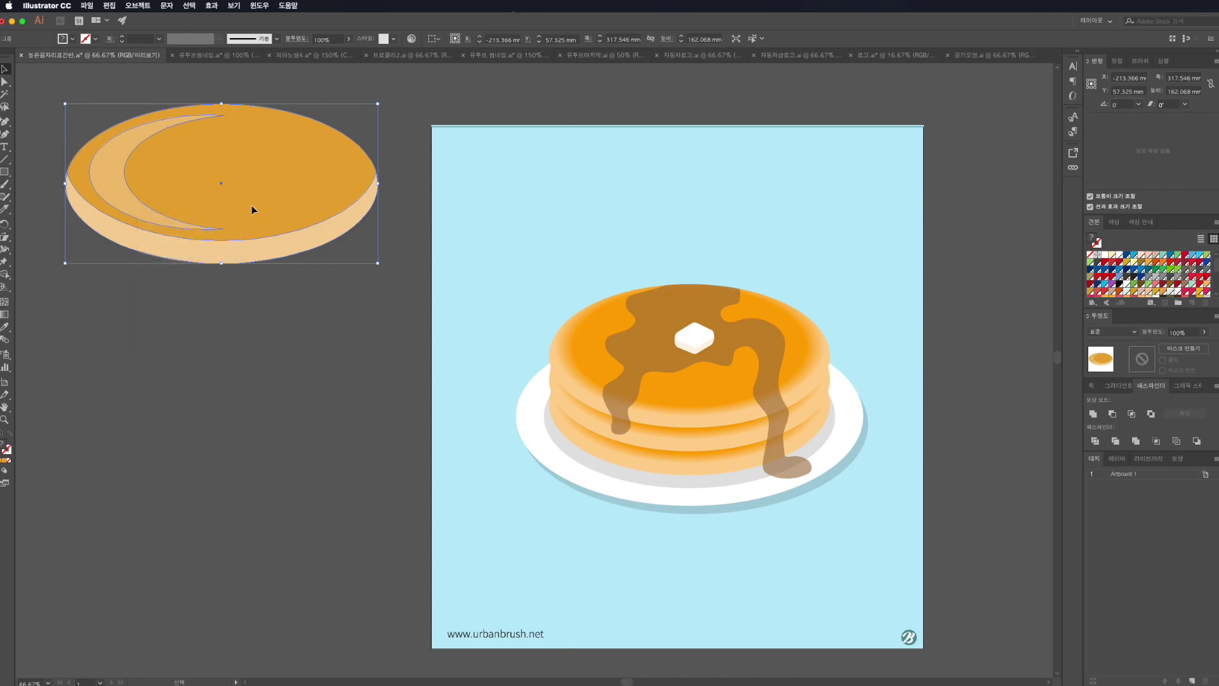
Step: Move the clipped pancake lower, then paste a copy aligned over the left pancake
left_click_drag(251, 205, 241, 432)
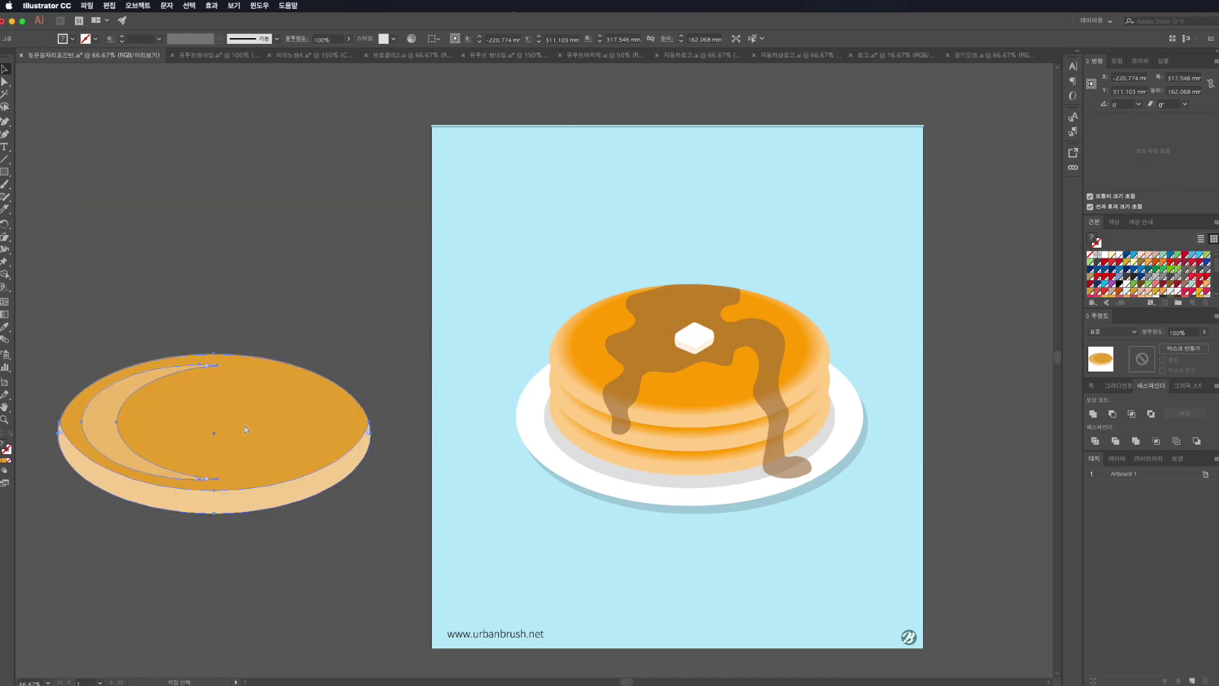
key("ctrl+c")
key("ctrl+v")
left_click_drag(165, 397, 200, 422)
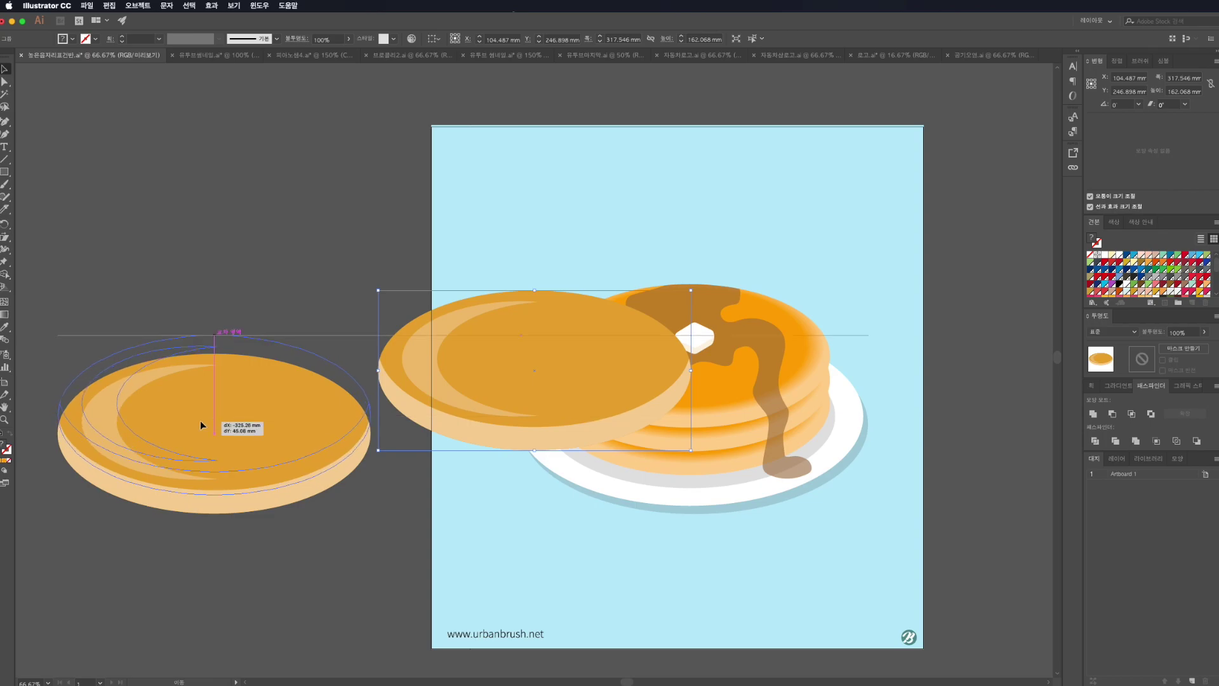
left_click_drag(200, 421, 199, 419)
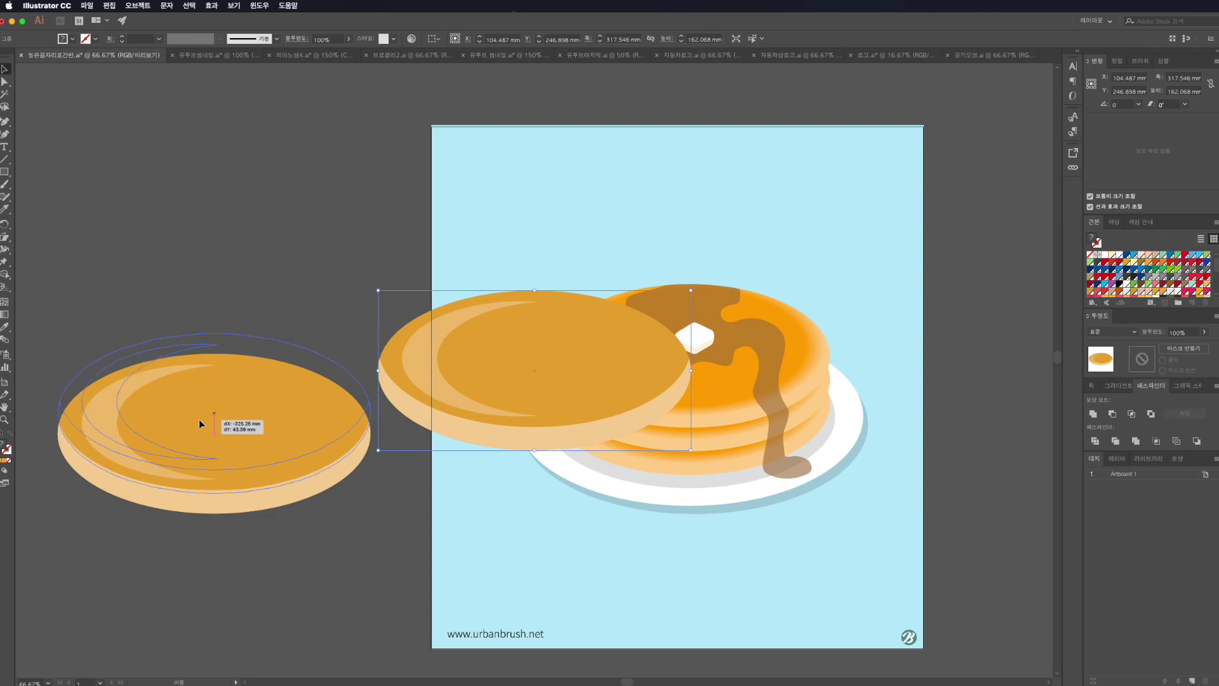
left_click(245, 300)
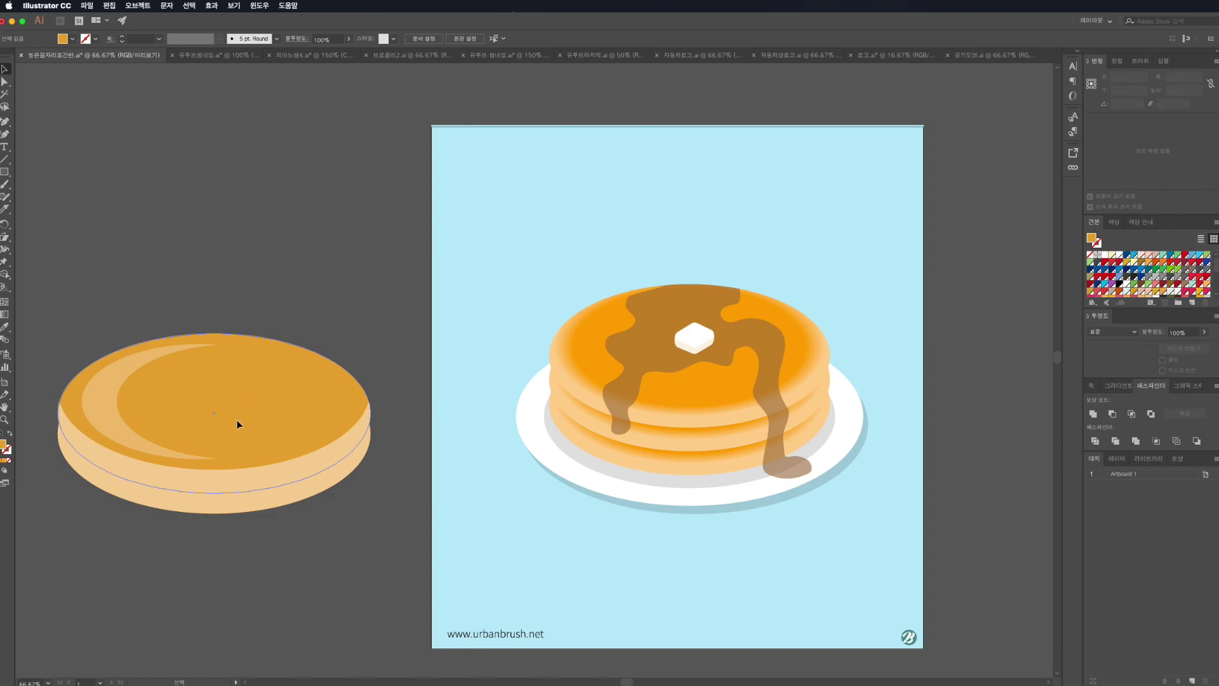
mouse_move(238, 425)
left_mouse_down()
mouse_move(265, 284)
mouse_move(273, 489)
left_mouse_up()
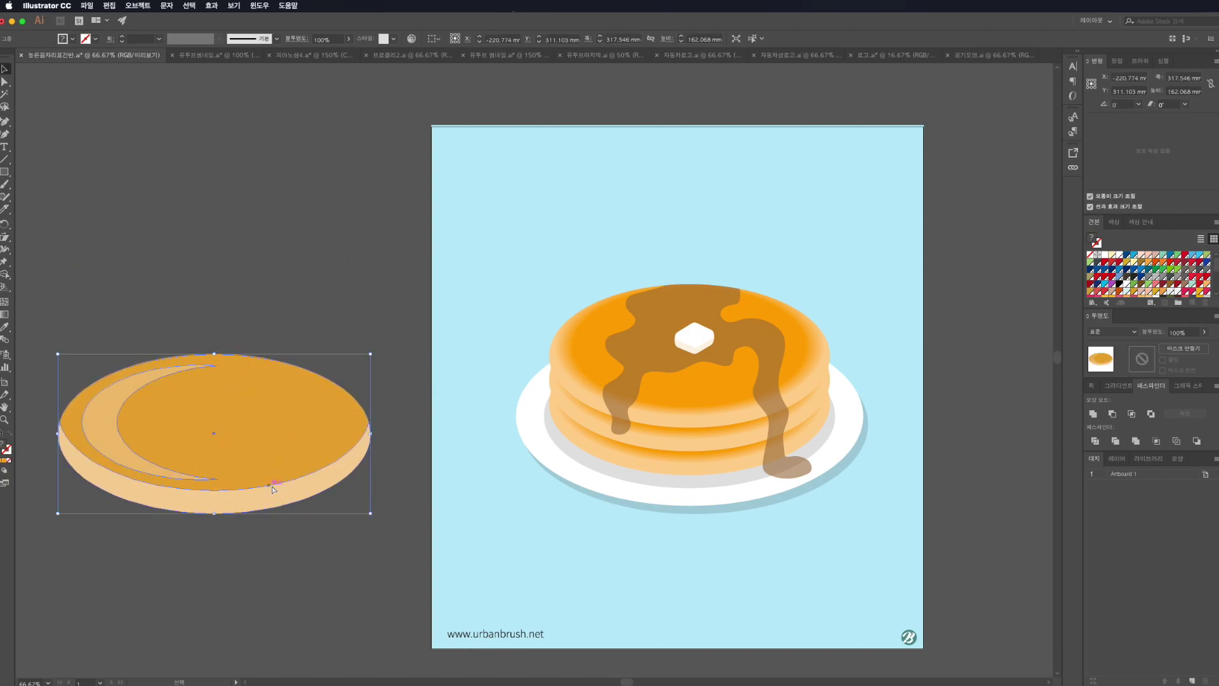
Step: Round the crescent's tips and drag the rim's bottom and right anchors downward
key("a")
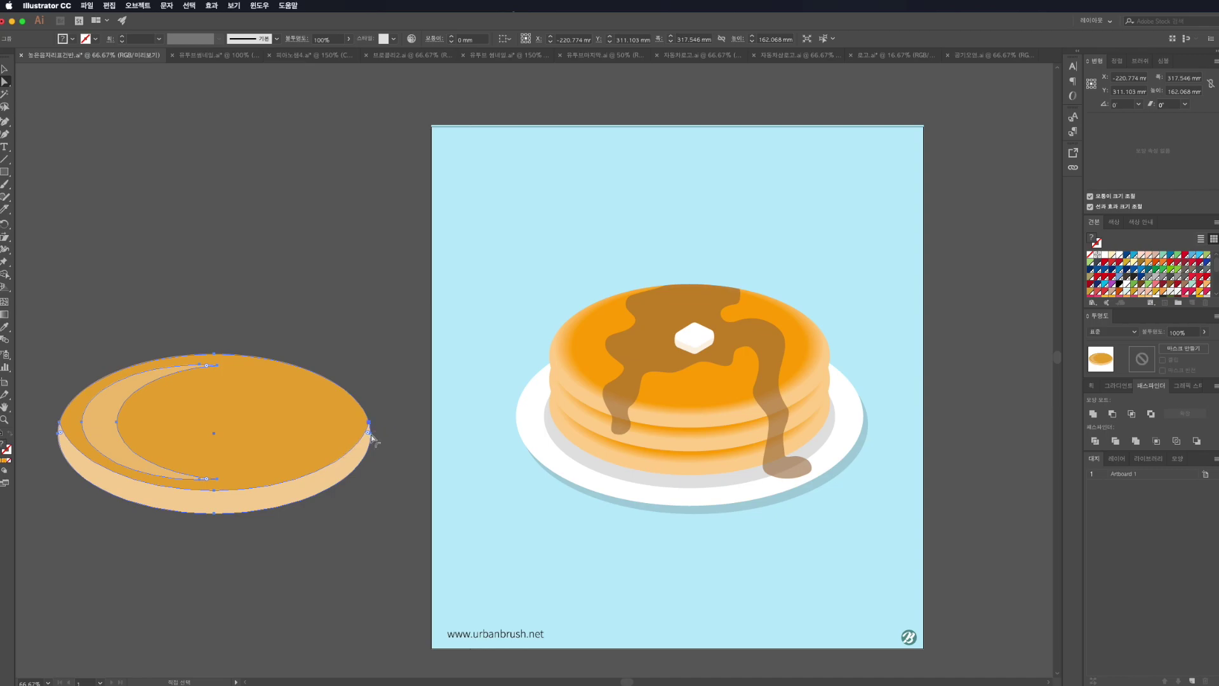
left_click_drag(371, 435, 368, 453)
left_click(342, 468)
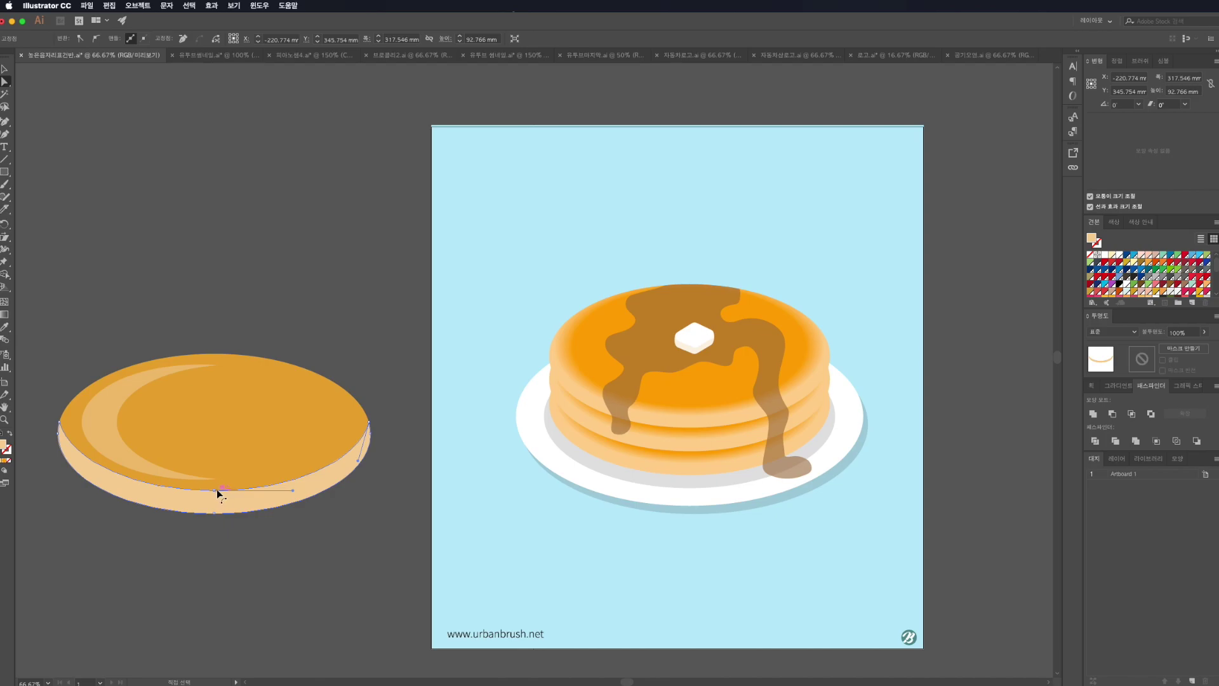
left_click_drag(217, 491, 214, 500)
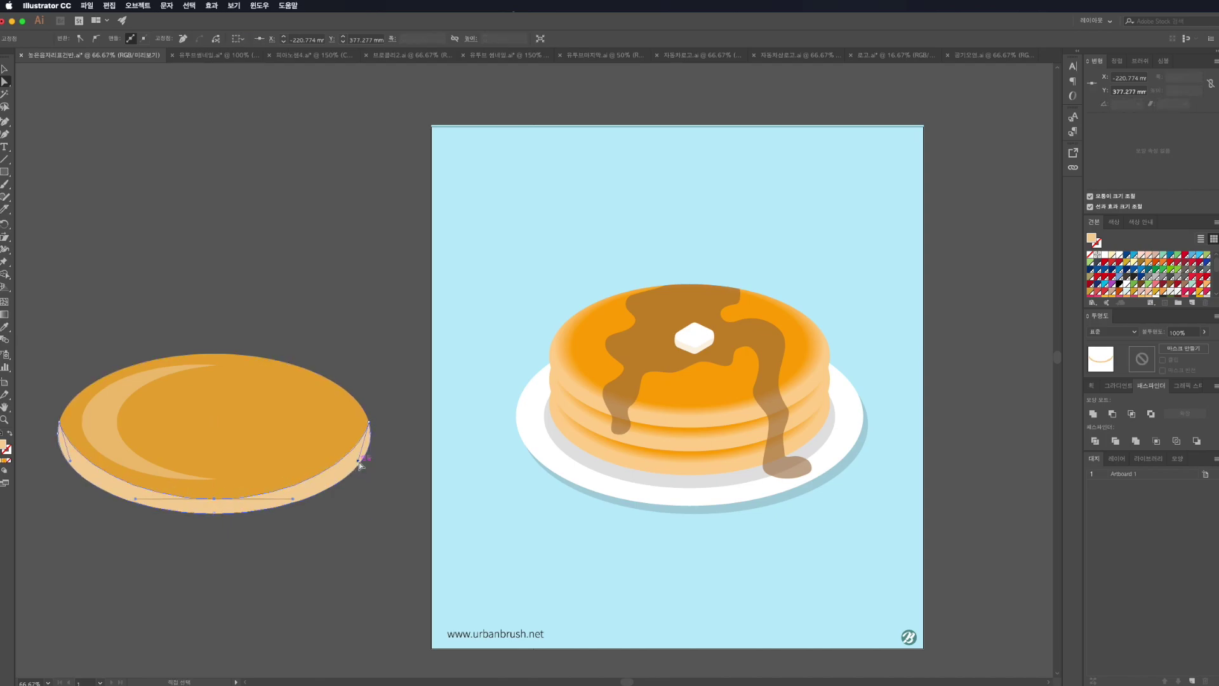
left_click_drag(359, 463, 362, 471)
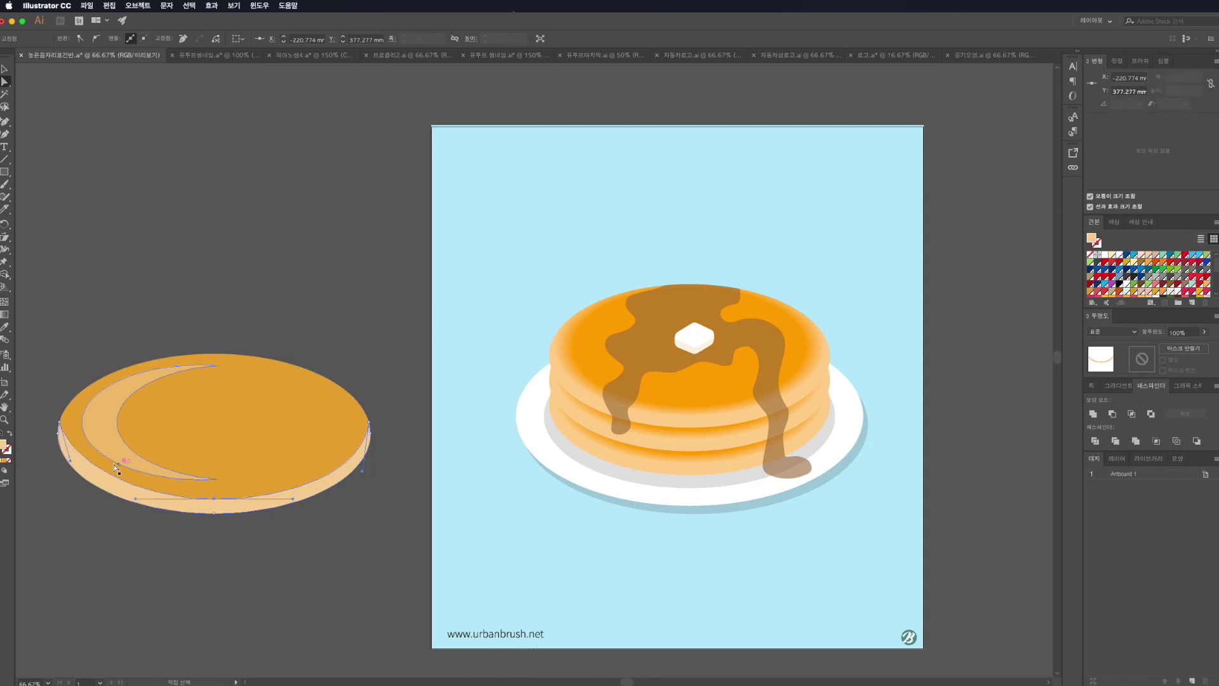
left_click(117, 538)
Step: Reselect the pancake's parts and pick out its rim shape with Direct Selection
left_click(82, 468)
key("a")
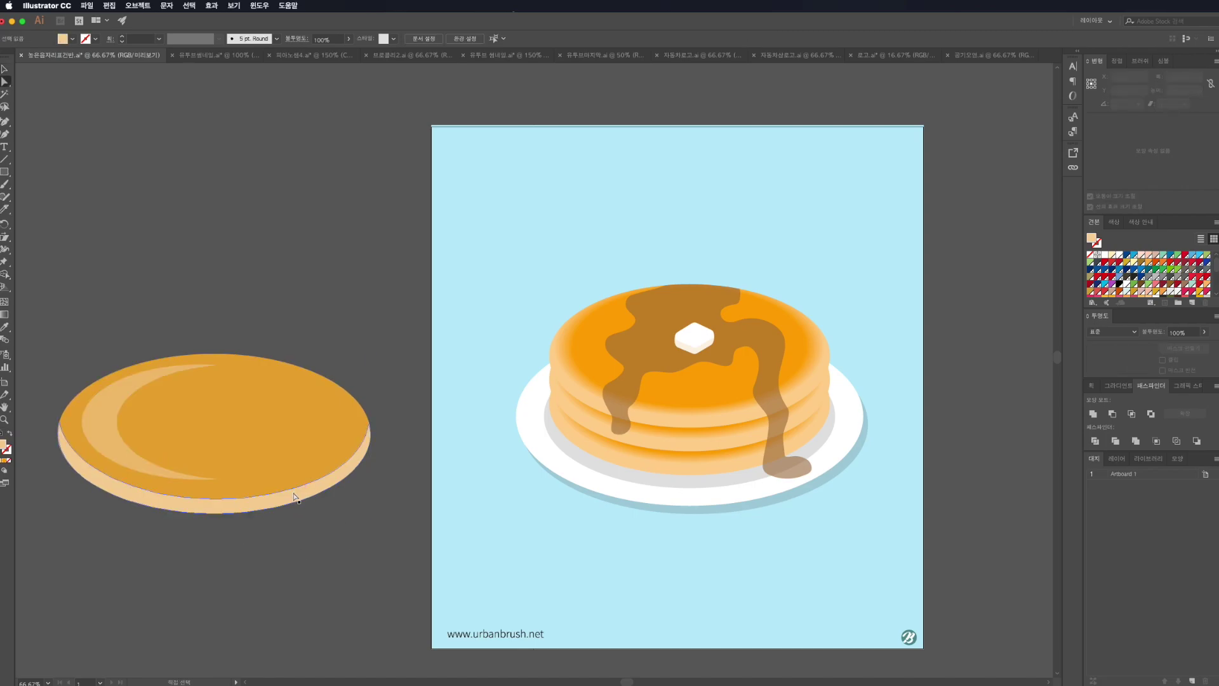
left_click(296, 498)
left_click(271, 505, "alt")
left_click(267, 507, "alt")
key("v")
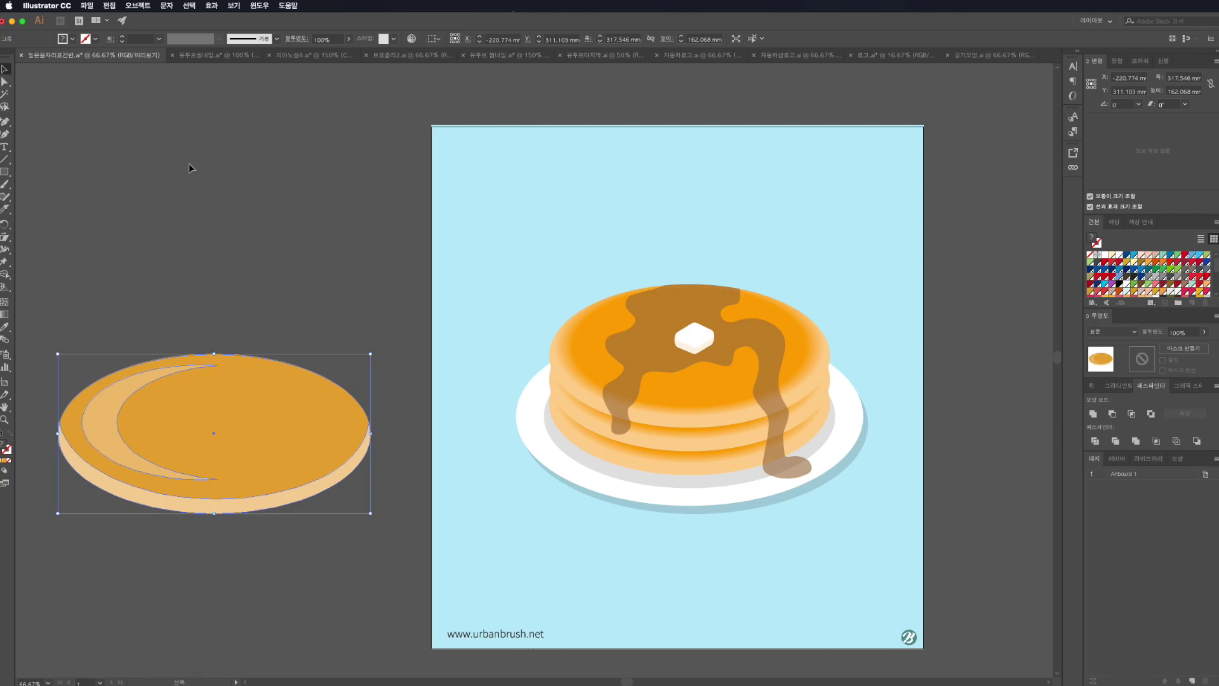
left_click(271, 600)
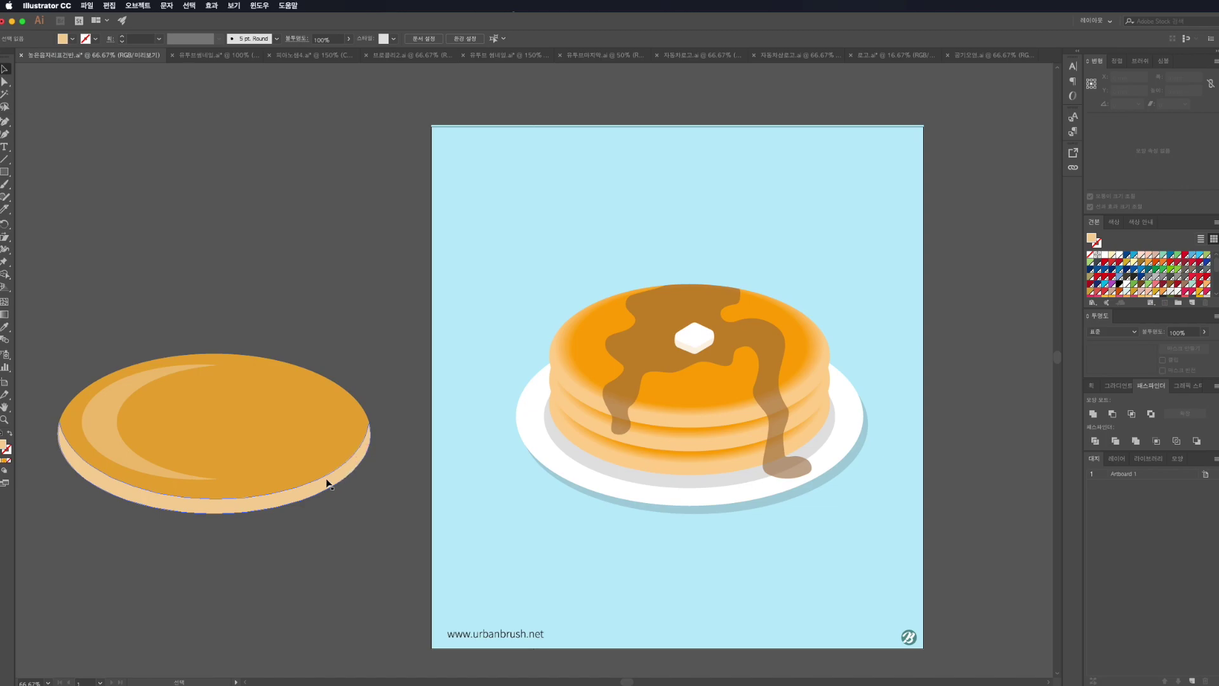
key("a")
left_click(227, 511)
Step: Copy the pancake rim shape and place the copy to the upper left
key("v")
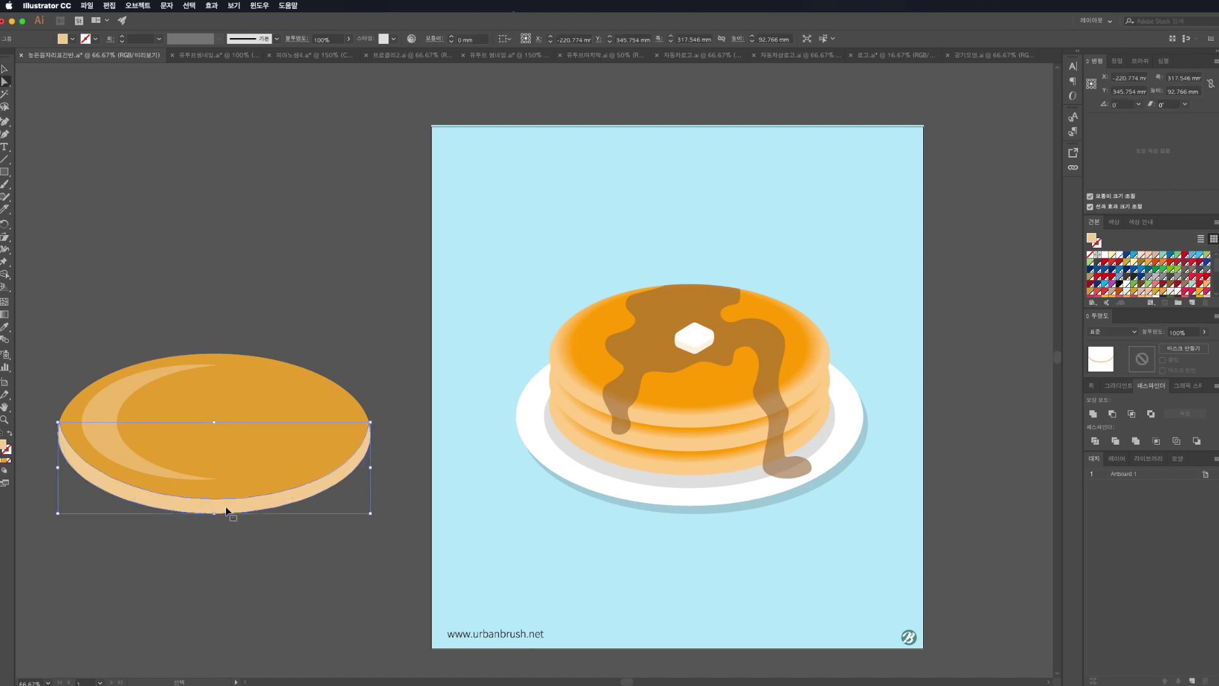
key("ctrl+c")
key("ctrl+v")
key("a")
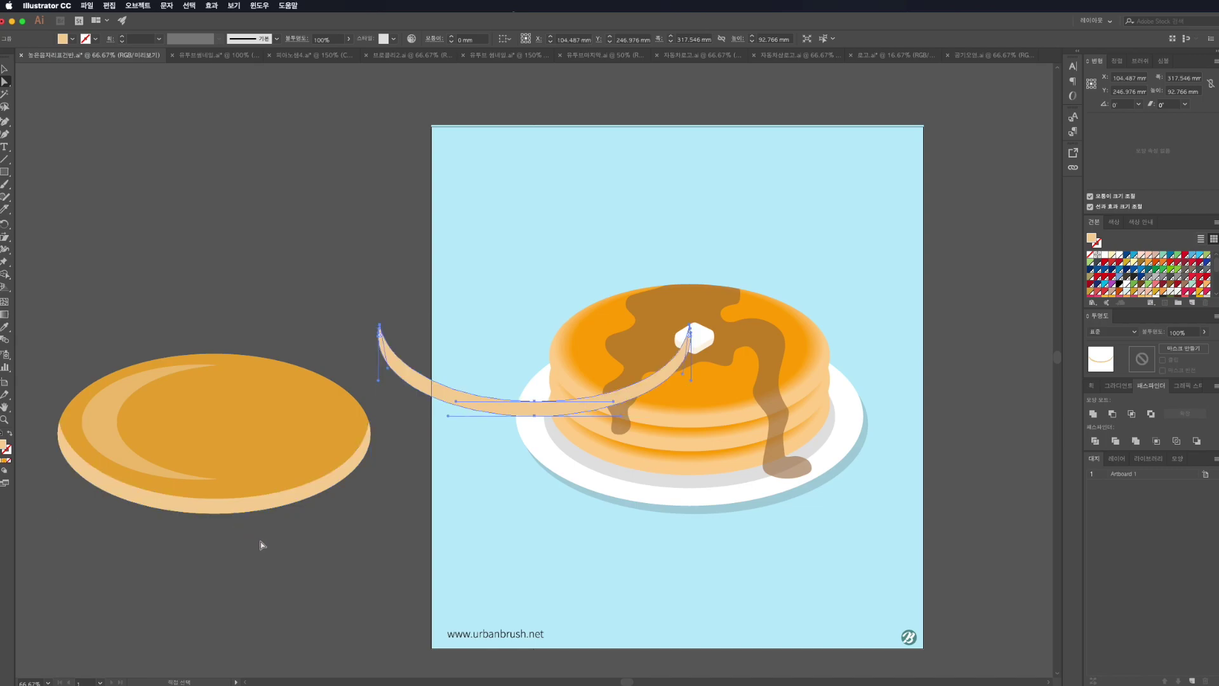
key("v")
left_click_drag(438, 388, 149, 266)
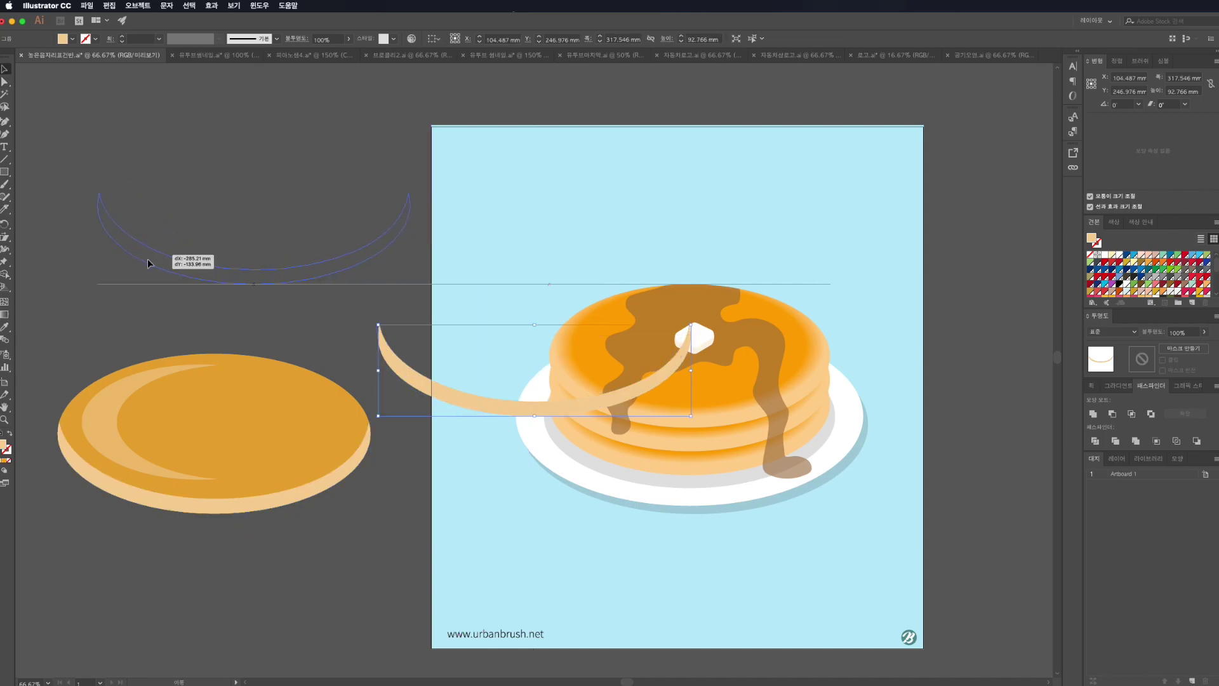
left_click(156, 327)
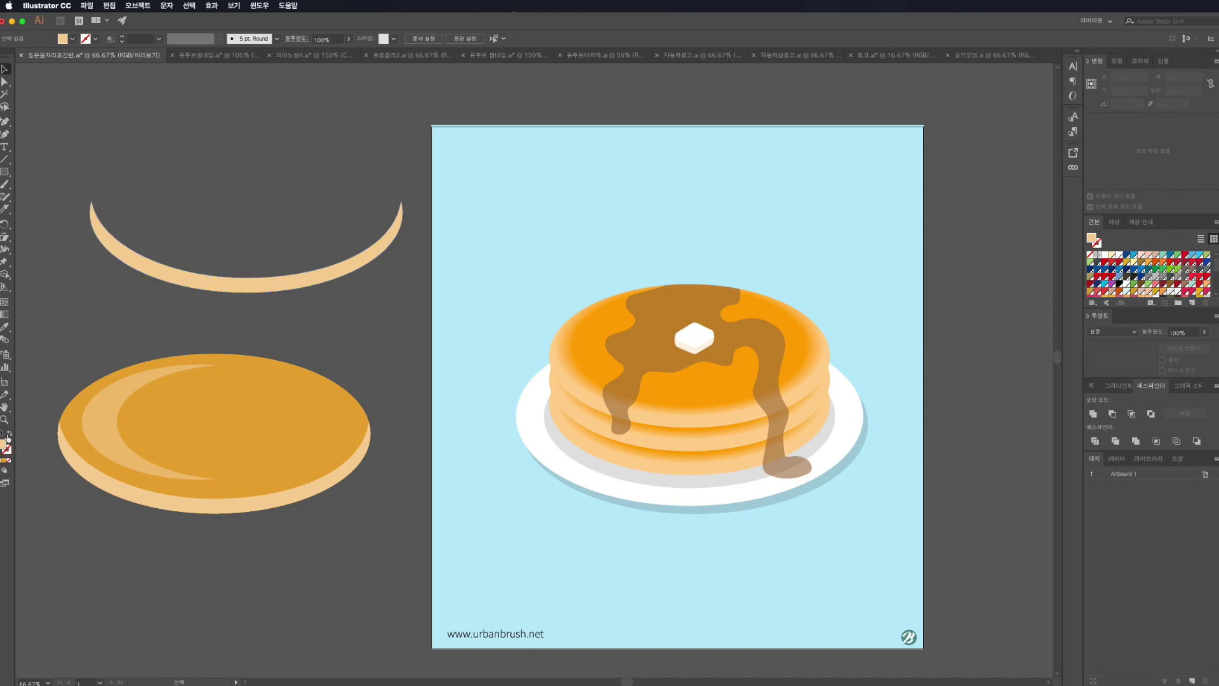
Step: Swap the rim copy's fill and stroke so it shows only as an outline
left_click(8, 436)
left_click(169, 272)
left_click(9, 436)
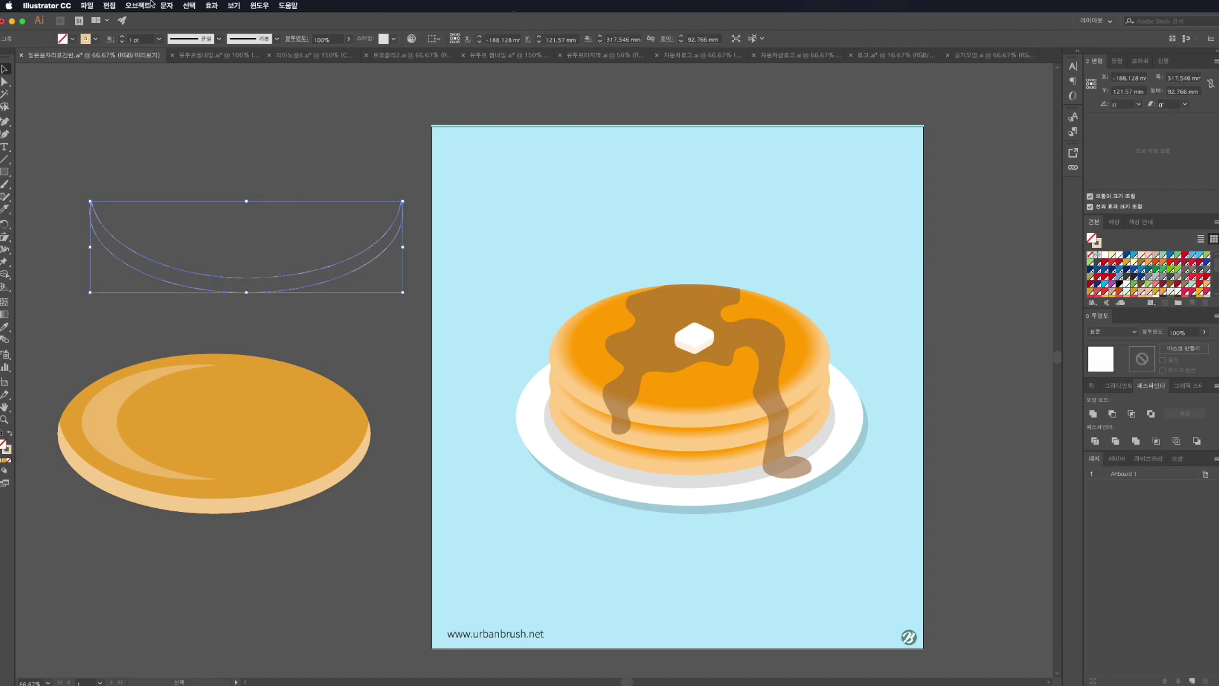
left_click(110, 124)
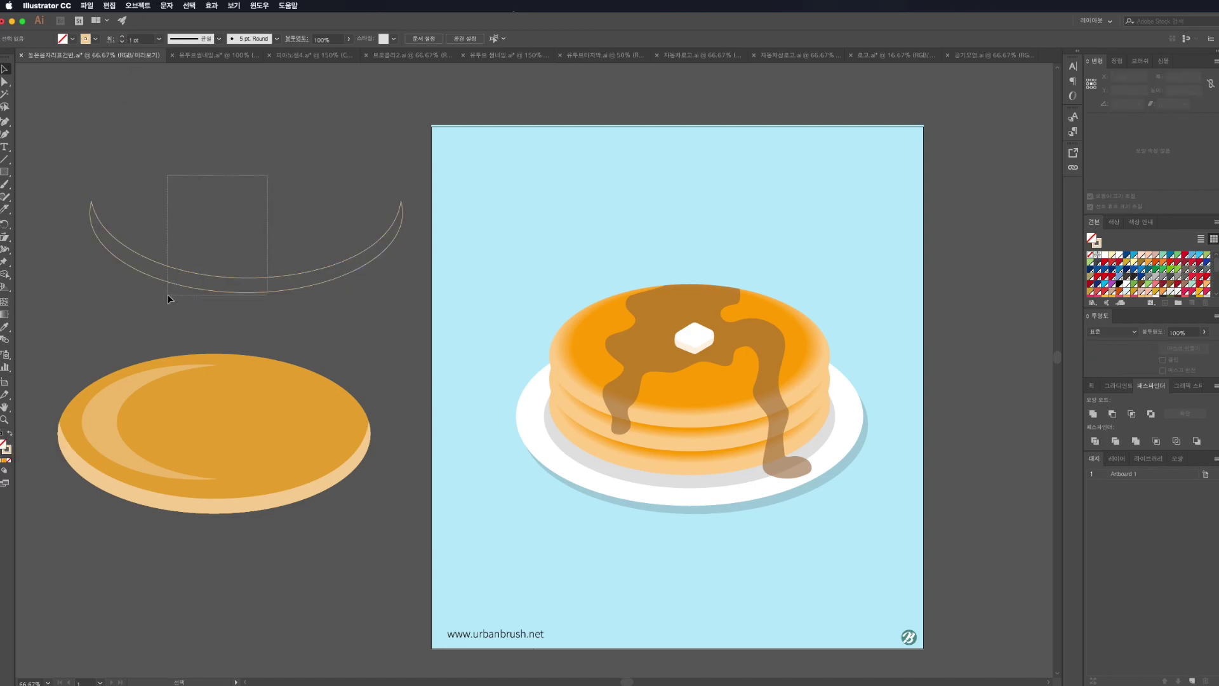
left_click_drag(167, 296, 175, 297)
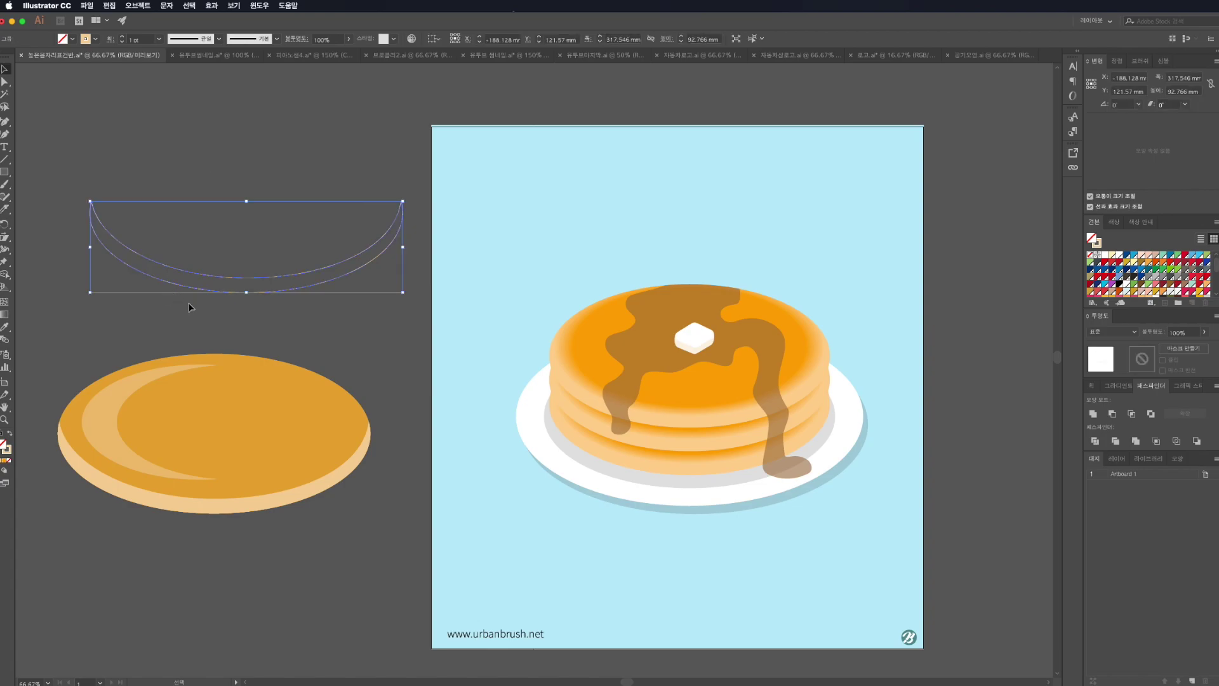
left_click(188, 302)
left_click_drag(249, 276, 167, 130)
Step: Thicken the rim outlines to 11 pt and make them white
left_click(122, 37)
left_click(123, 37)
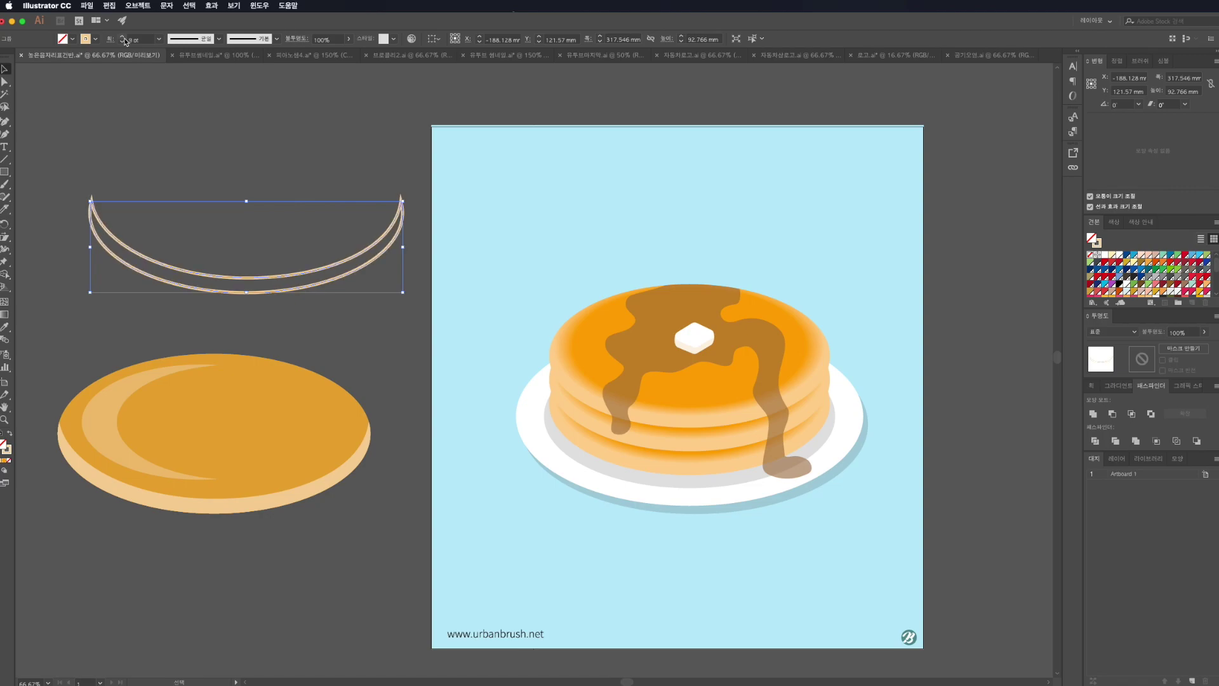
left_click(96, 40)
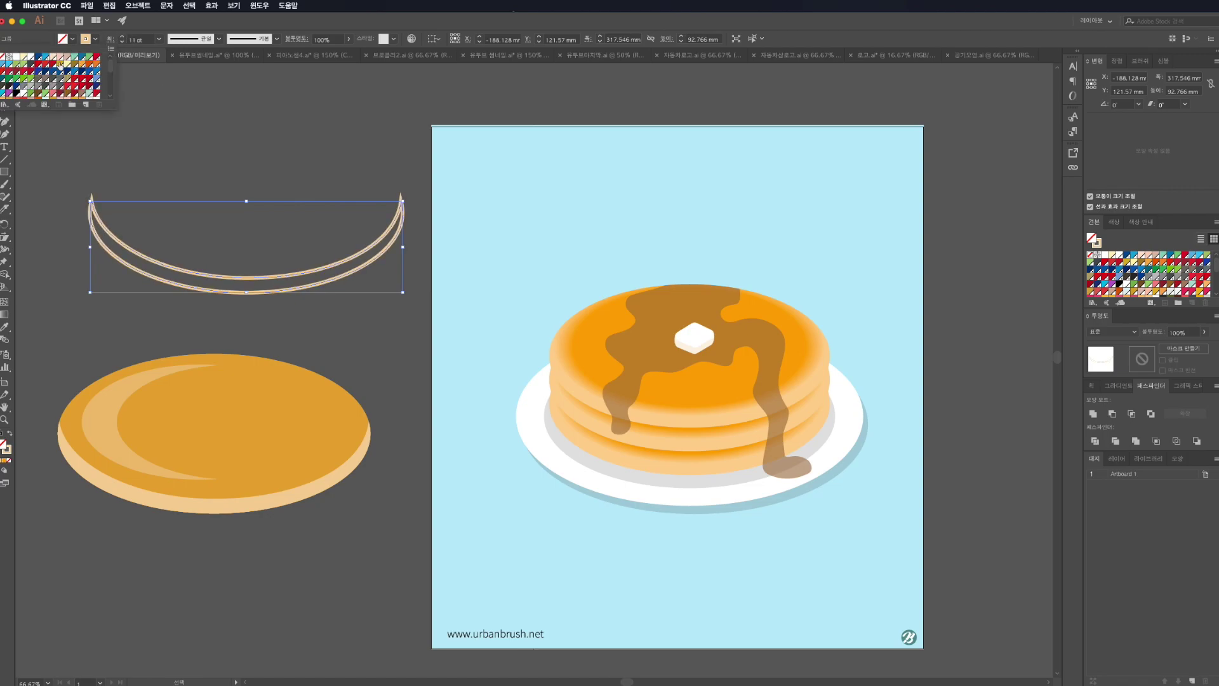
left_click(14, 56)
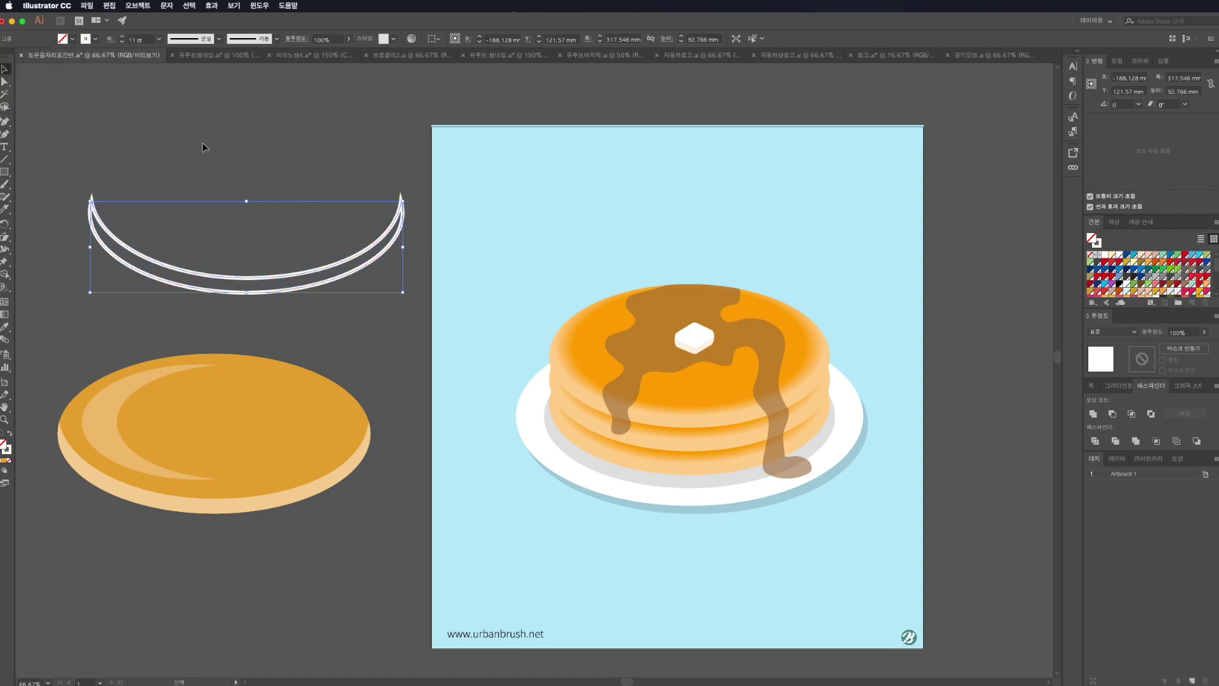
left_click(307, 318)
Step: Trim the white rim to a single curve and move it onto the pancake's bottom edge
key("a")
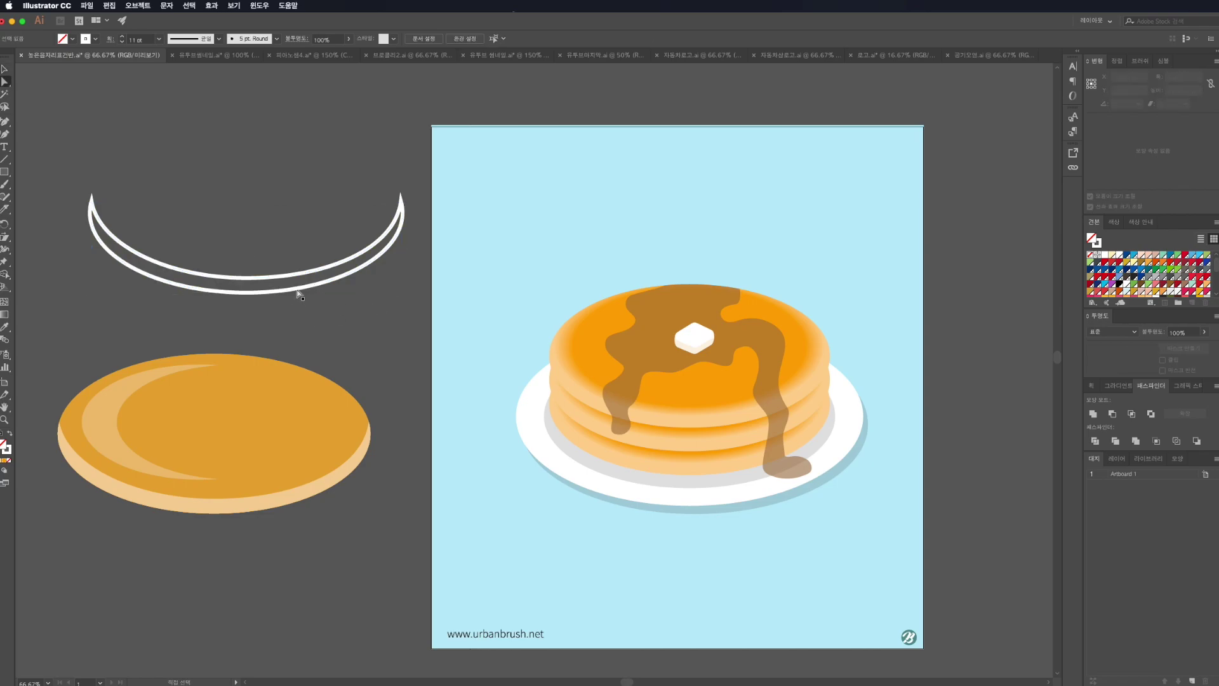
left_click(299, 292)
key("Delete")
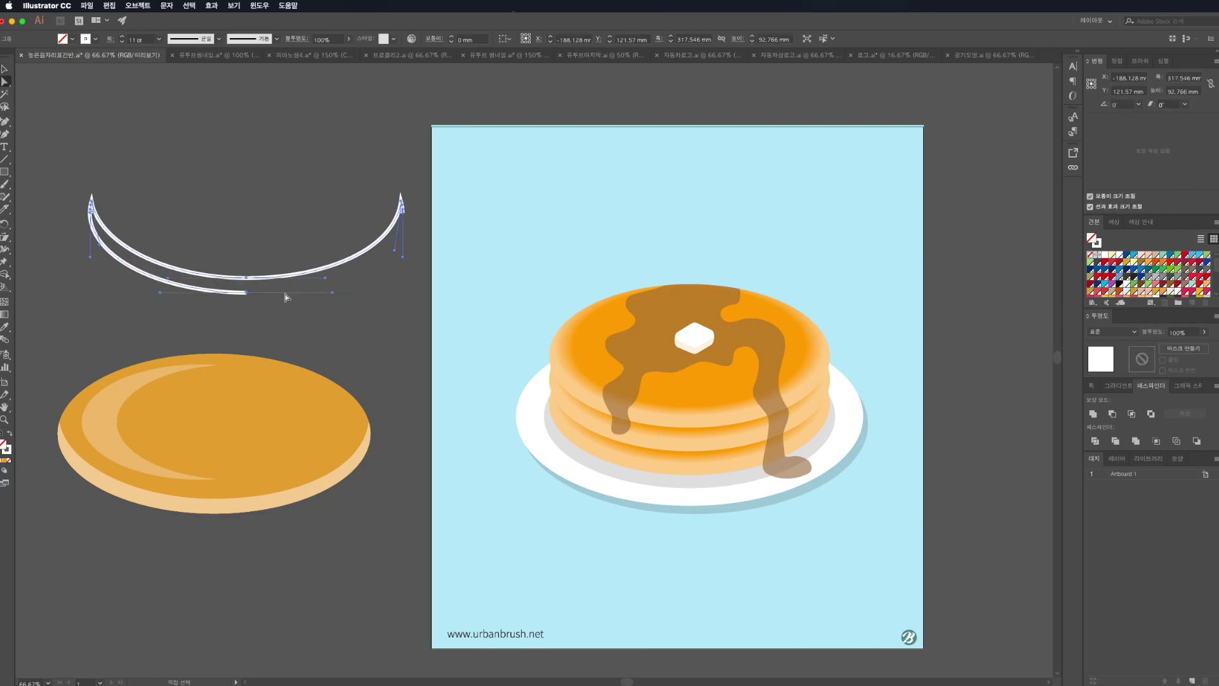
left_click(264, 301)
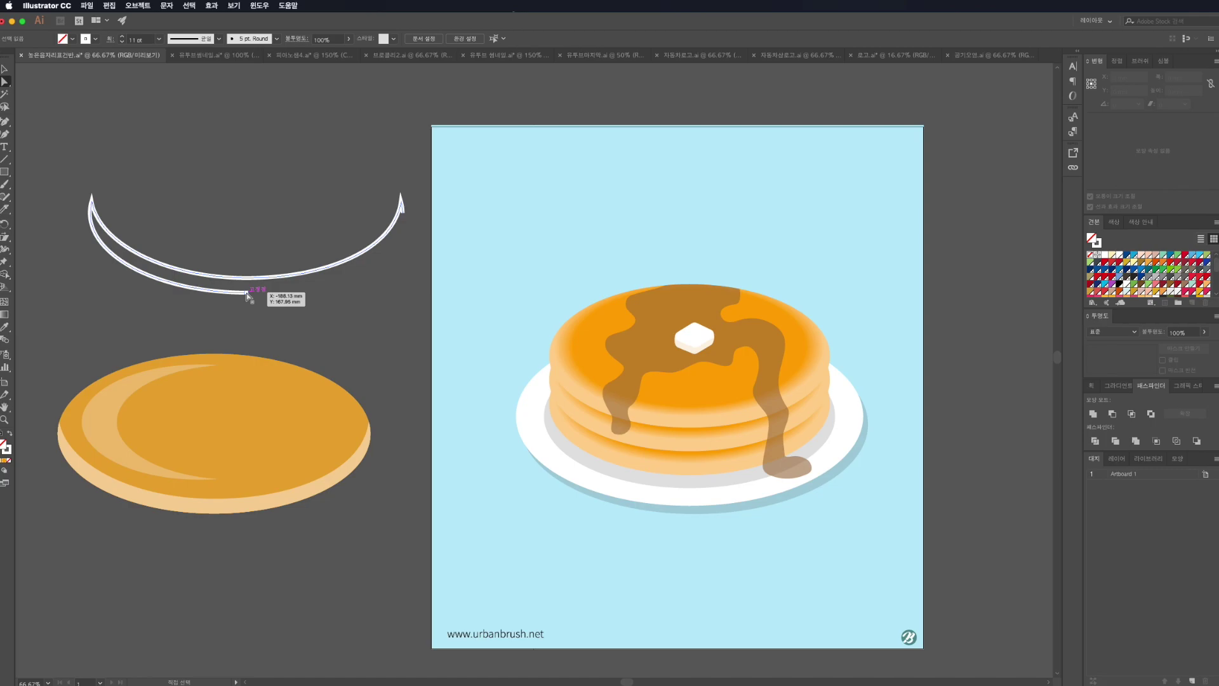
key("minus")
left_click(246, 292)
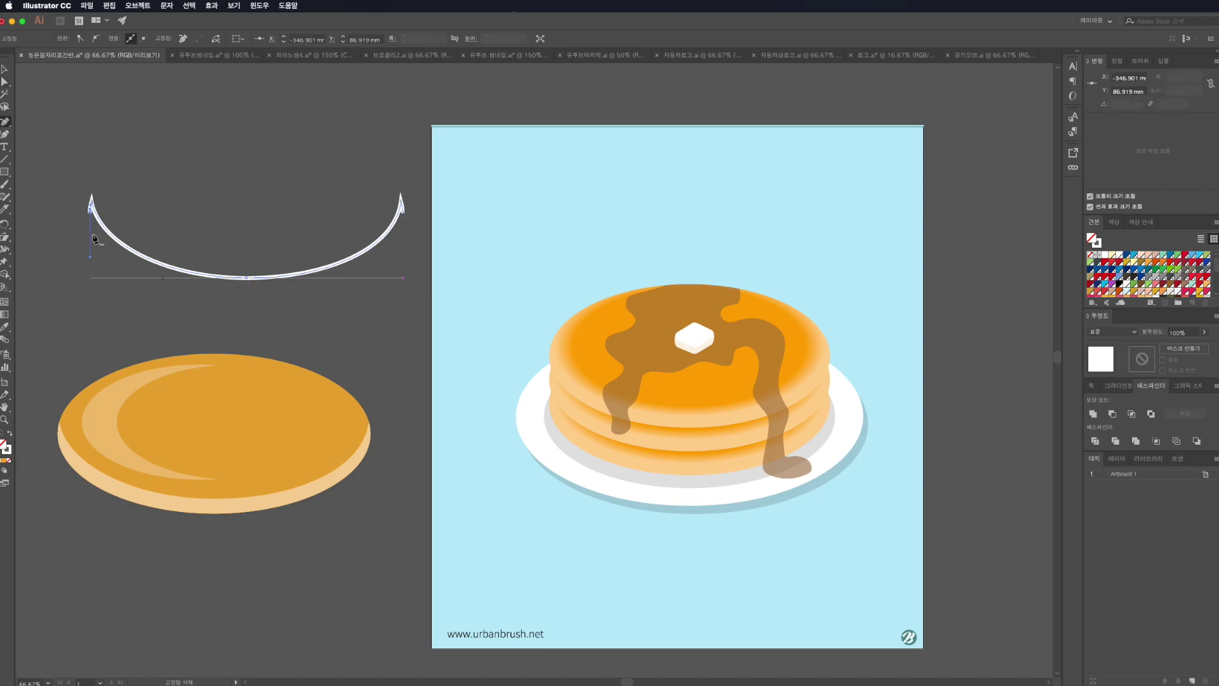
left_click(90, 215)
left_click(91, 203)
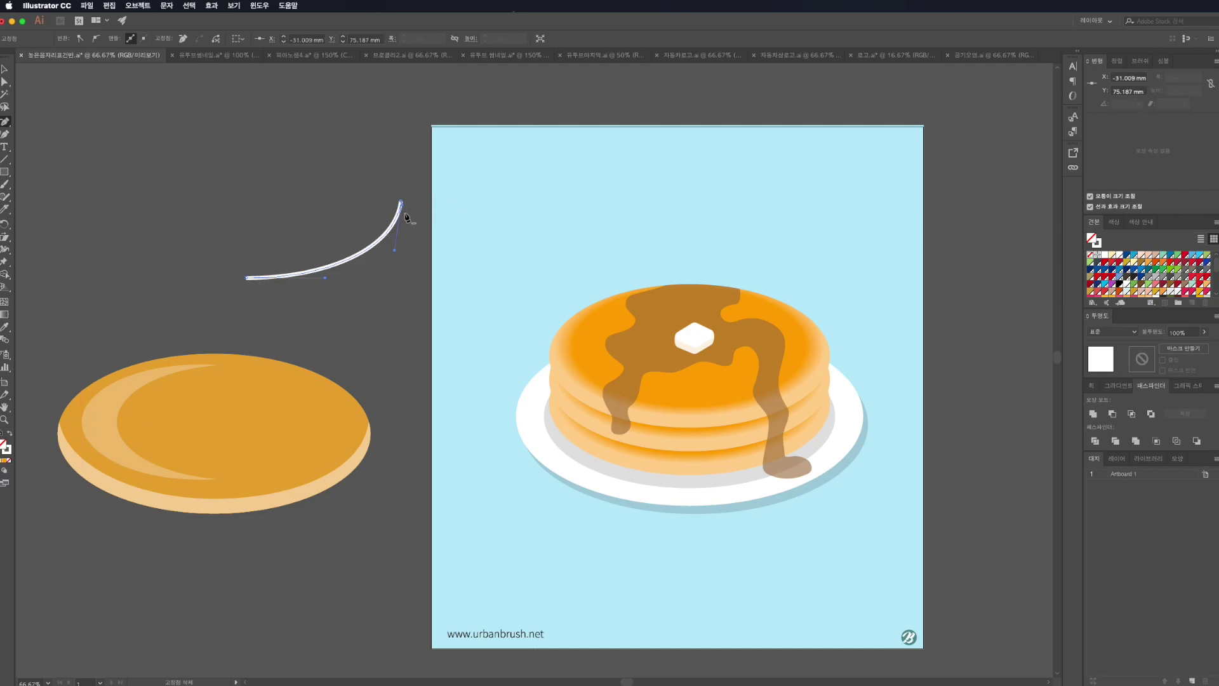
key("v")
left_click(362, 251)
left_click_drag(347, 265, 314, 487)
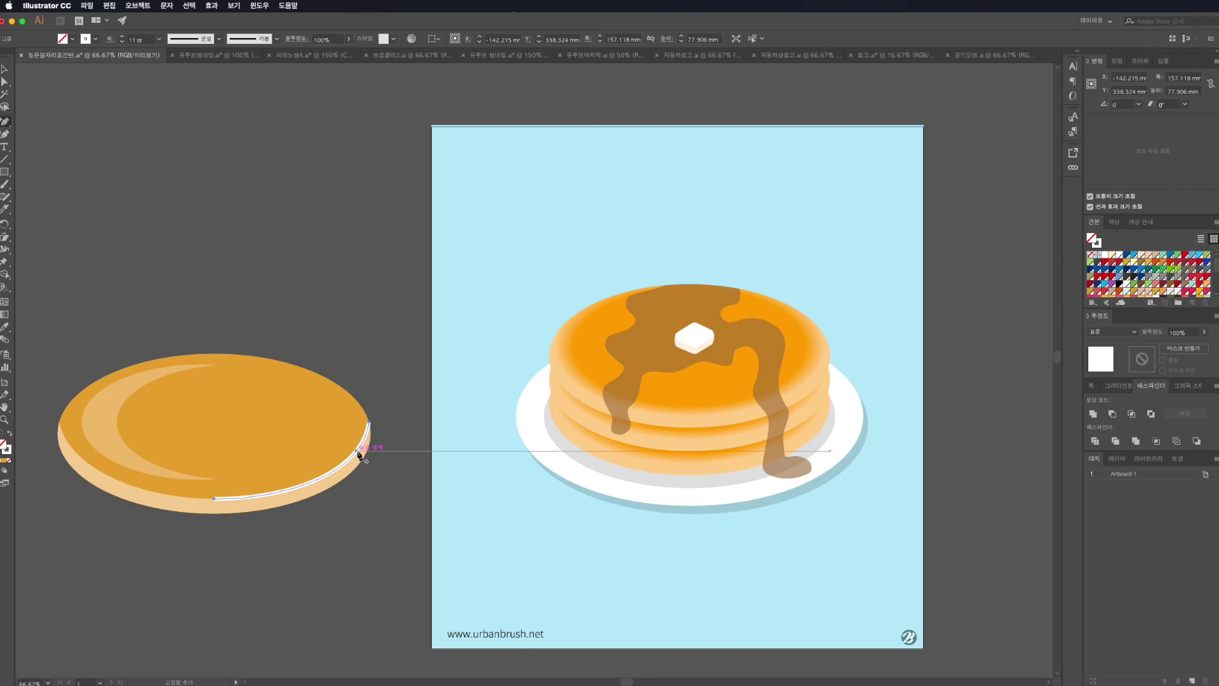
Step: Delete the curve's top-right segment and increase the highlight's stroke weight
key("a")
left_click(369, 423)
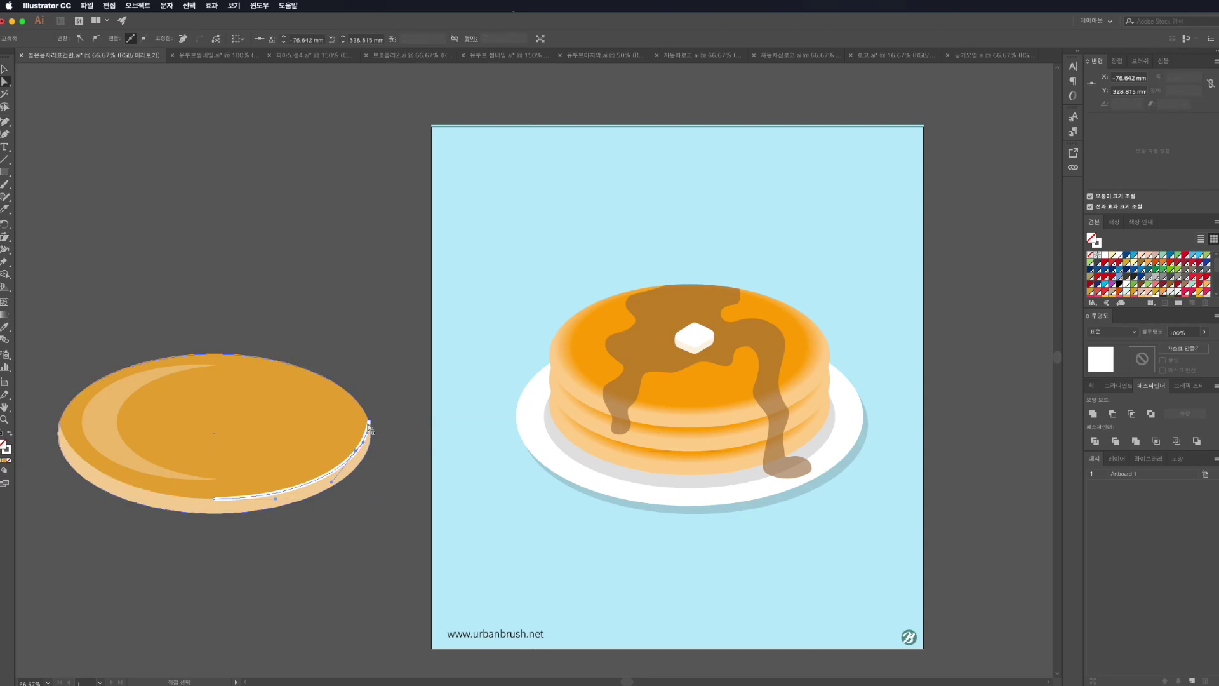
key("Delete")
key("v")
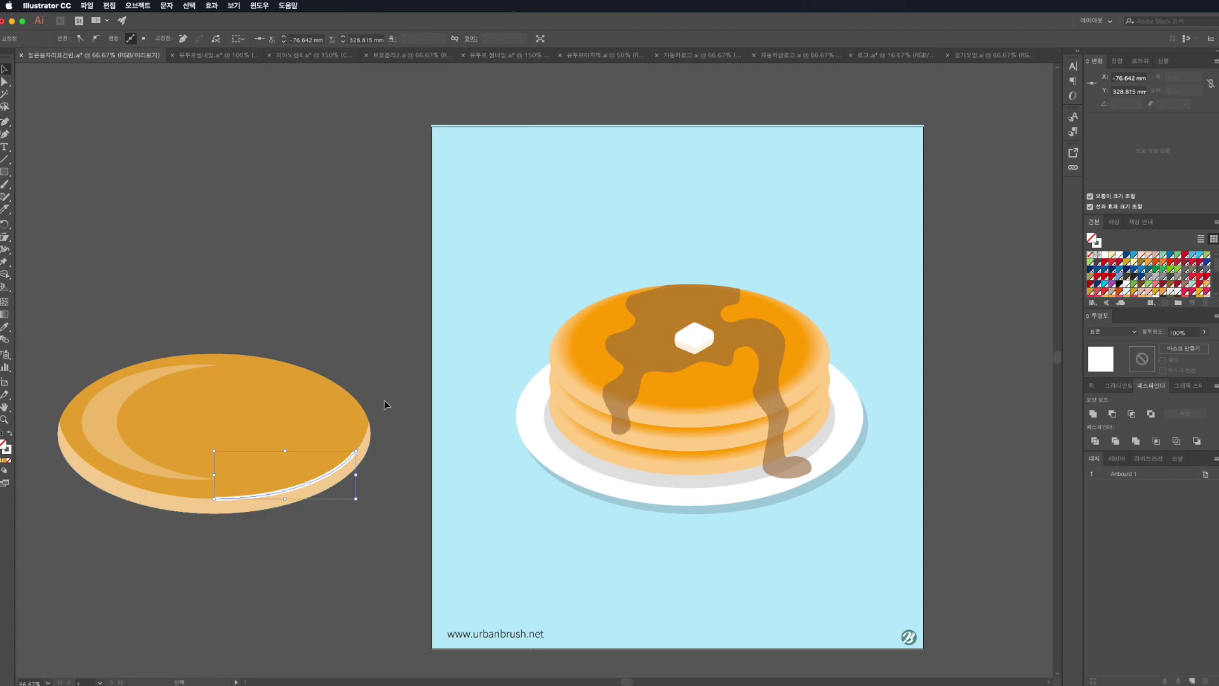
left_click(385, 404)
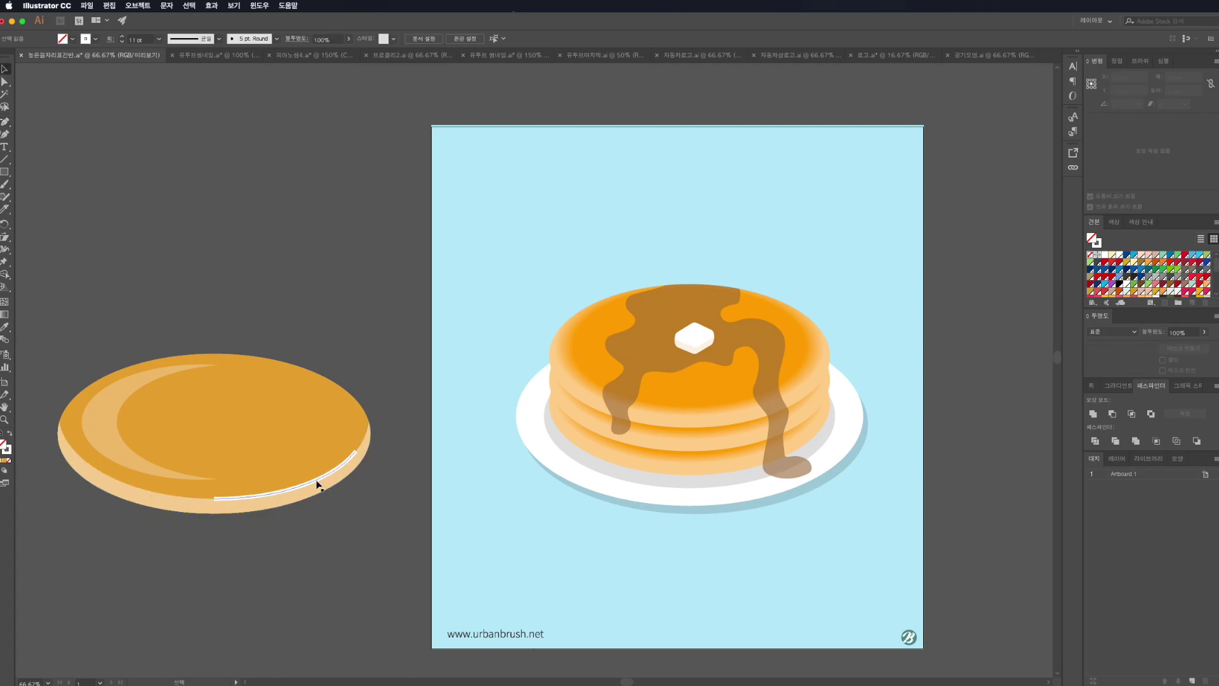
left_click(319, 485)
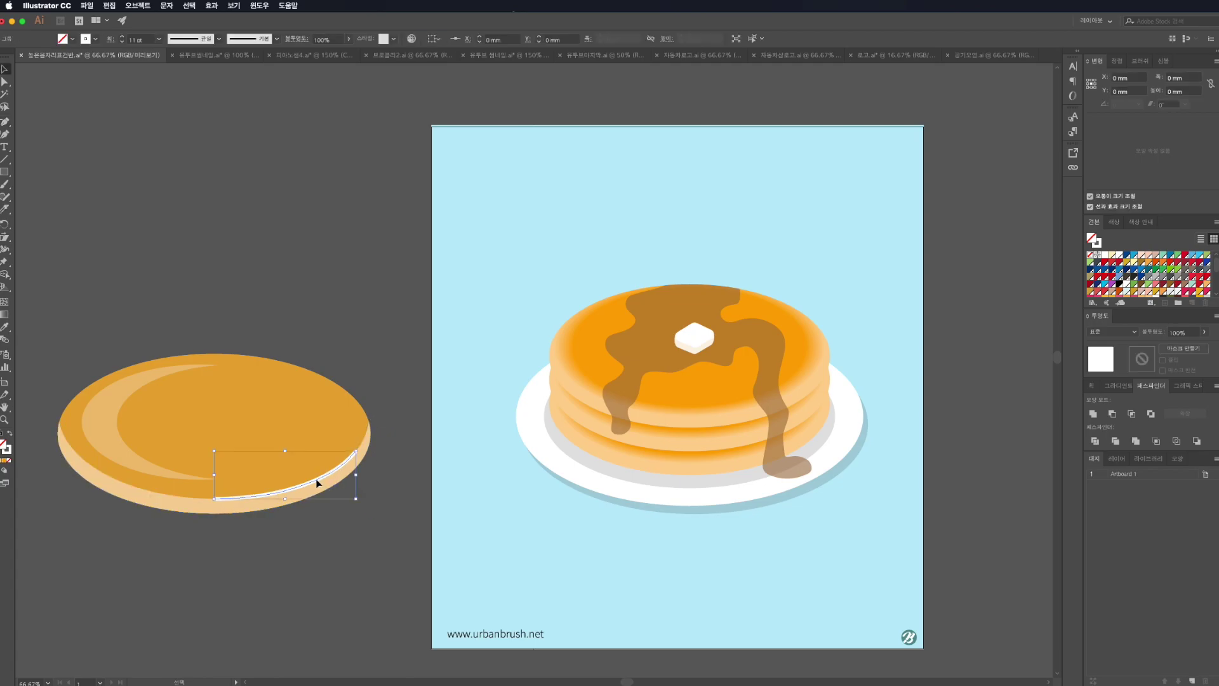
left_click(121, 37)
left_click(121, 38)
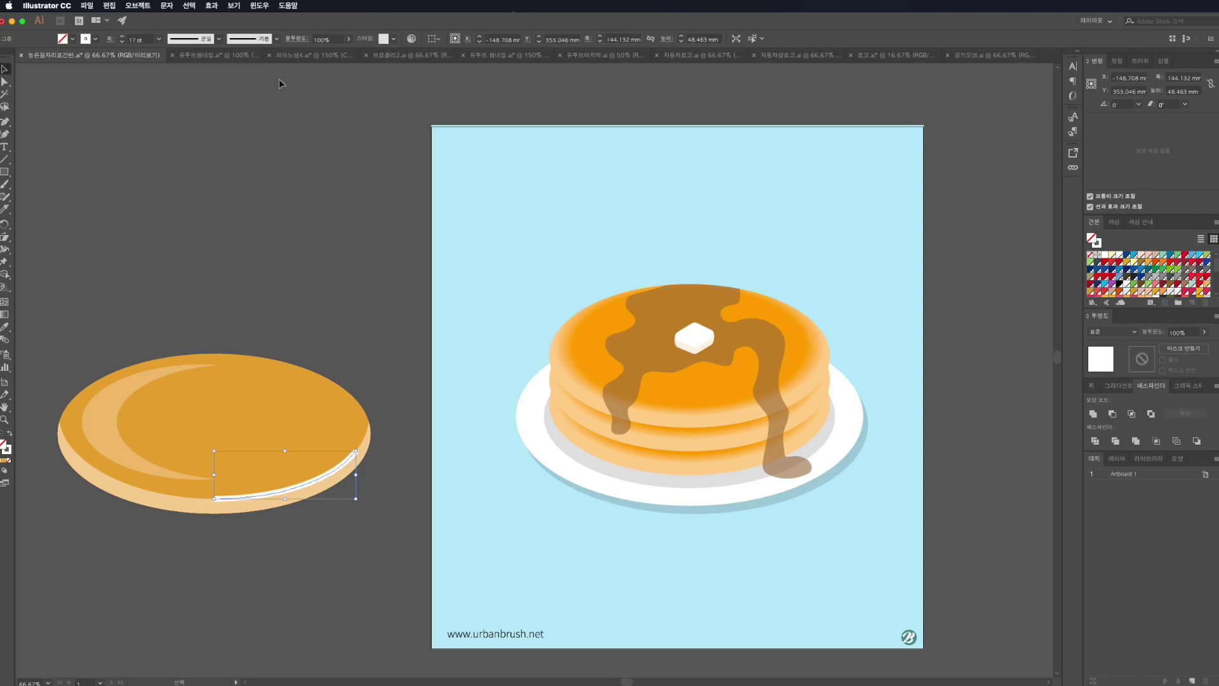
left_click(304, 512)
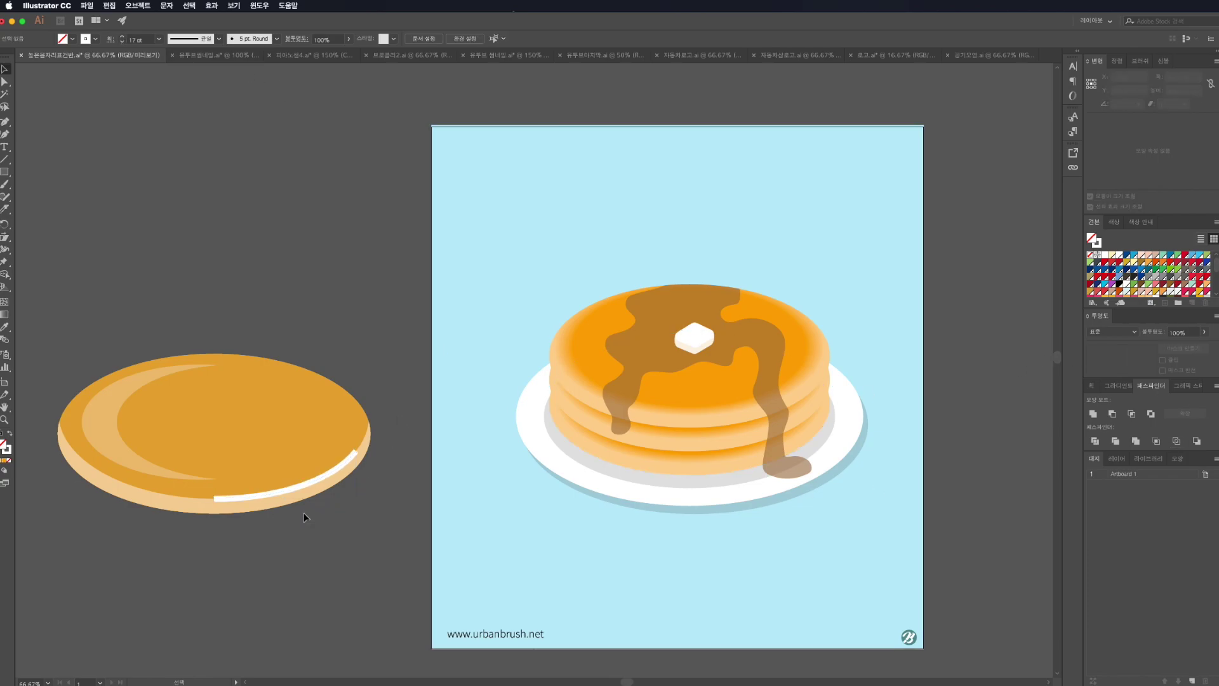
Step: Give the white highlight stroke round caps
scroll(303, 513, "up", 5)
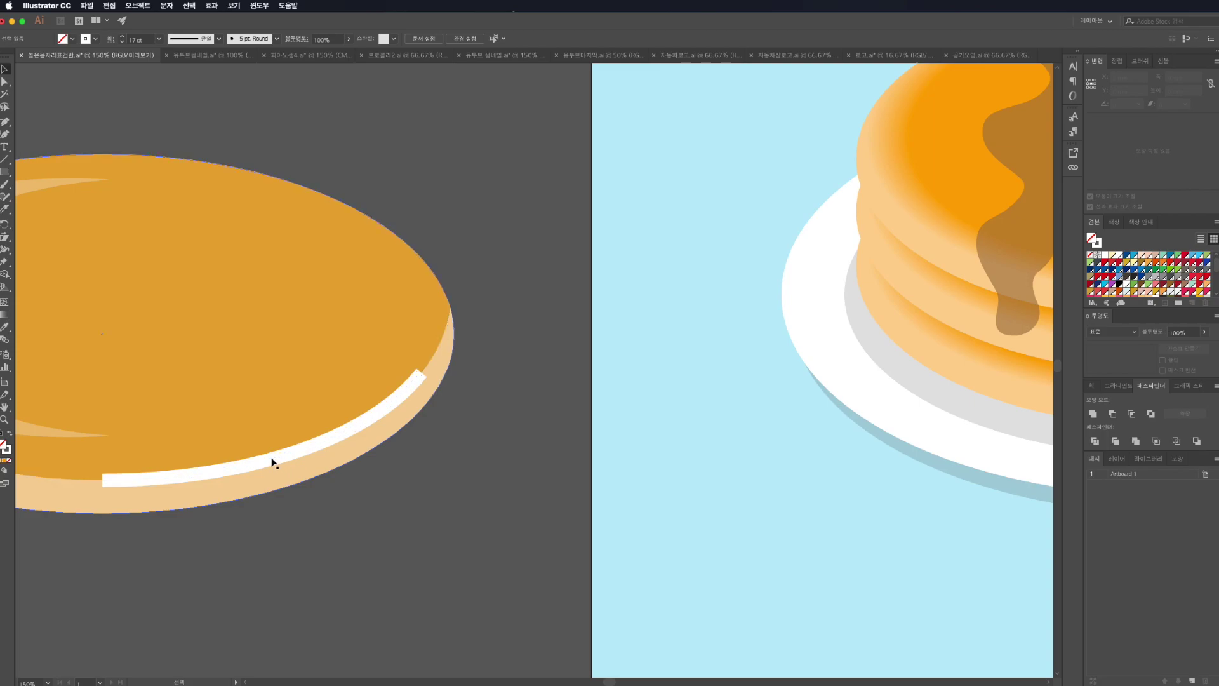
left_click(272, 462)
left_click(324, 548)
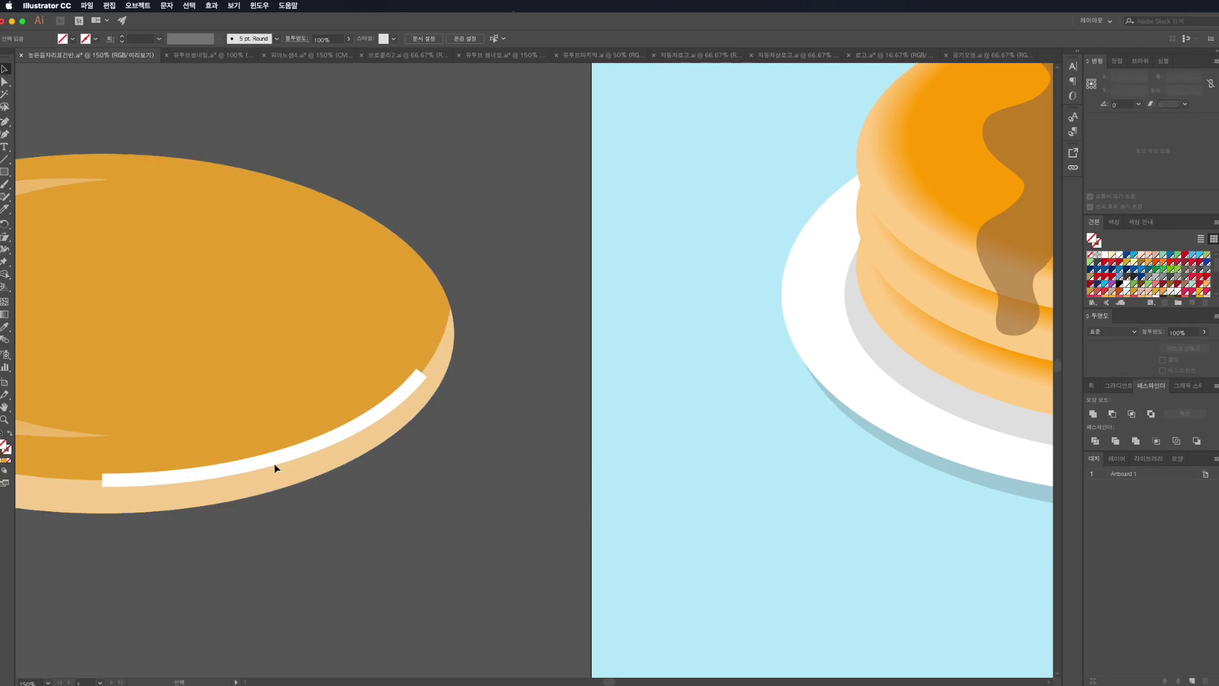
left_click(271, 467)
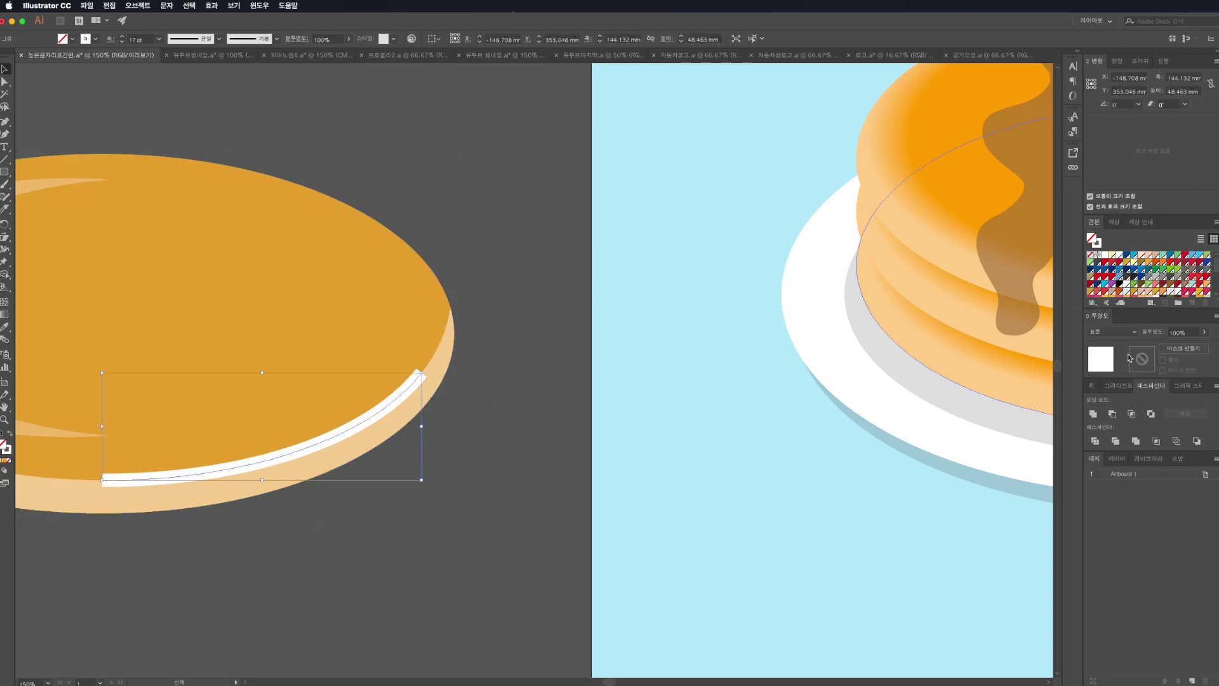
left_click(1093, 386)
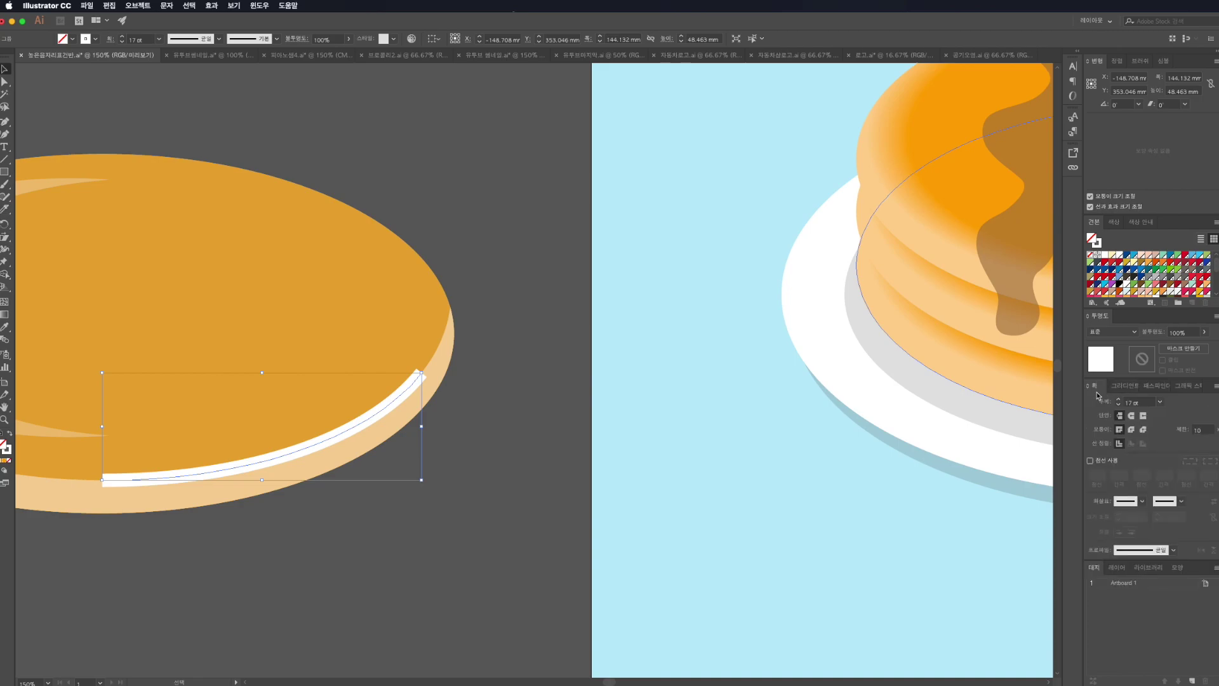
left_click(1136, 418)
Step: Lower the white highlight's opacity to 54%
left_click(348, 539)
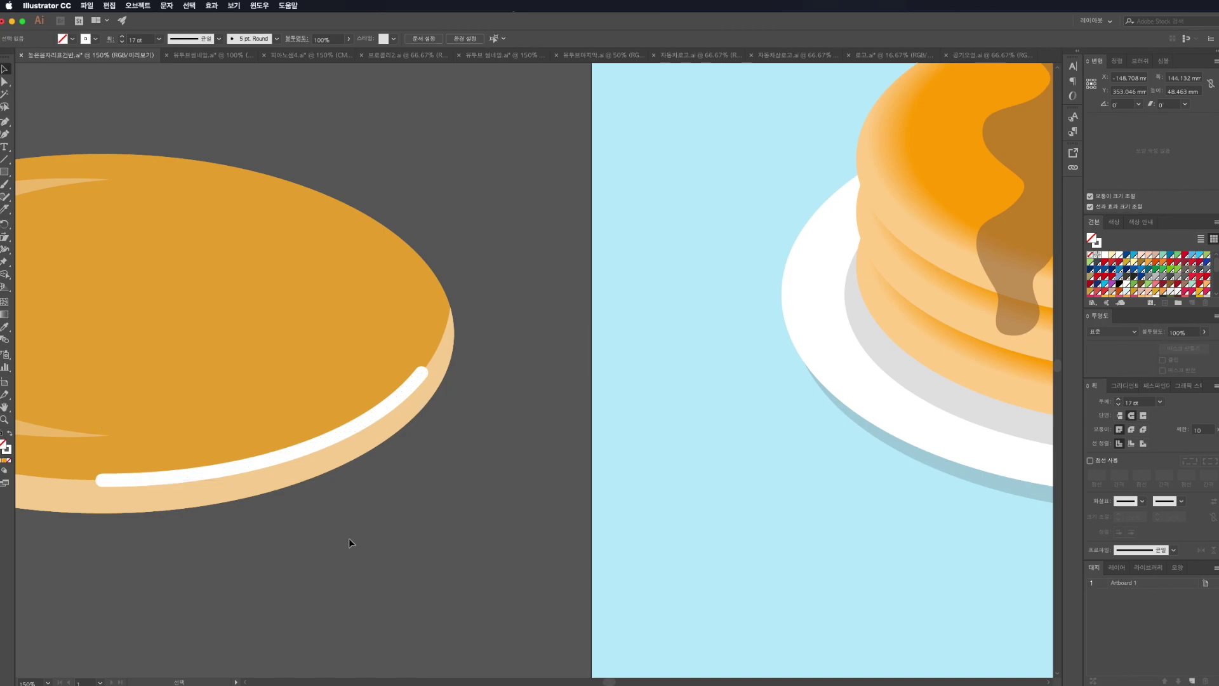
left_click(315, 450)
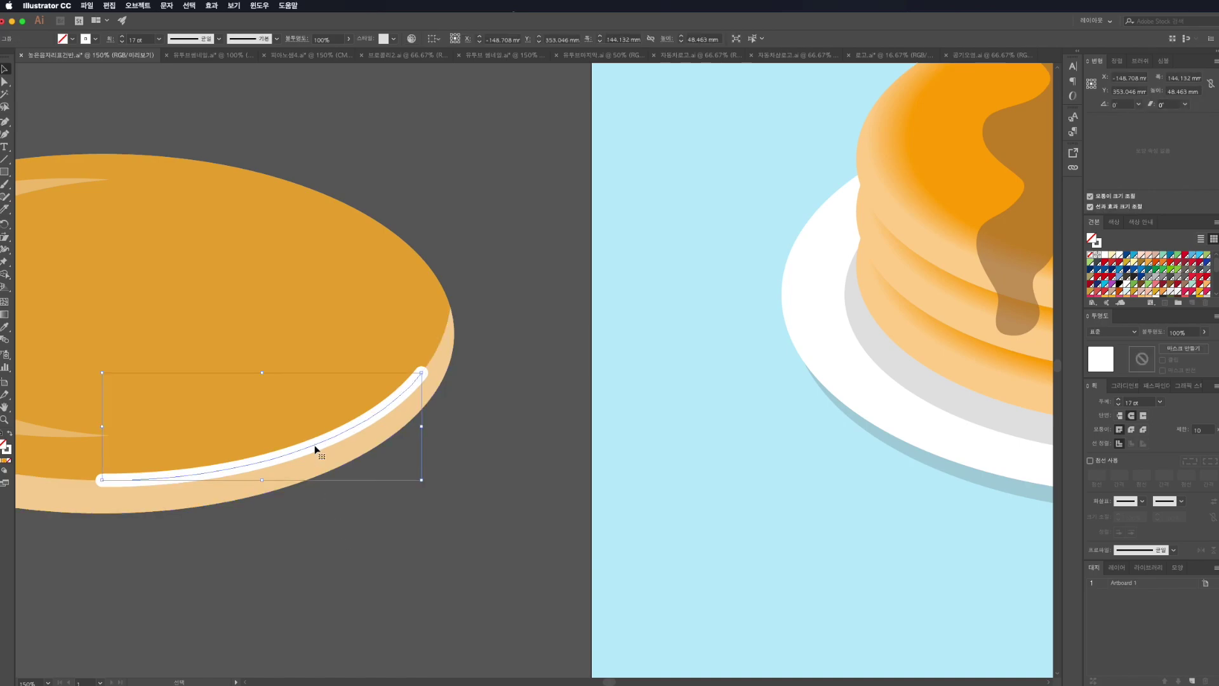
left_click(1206, 334)
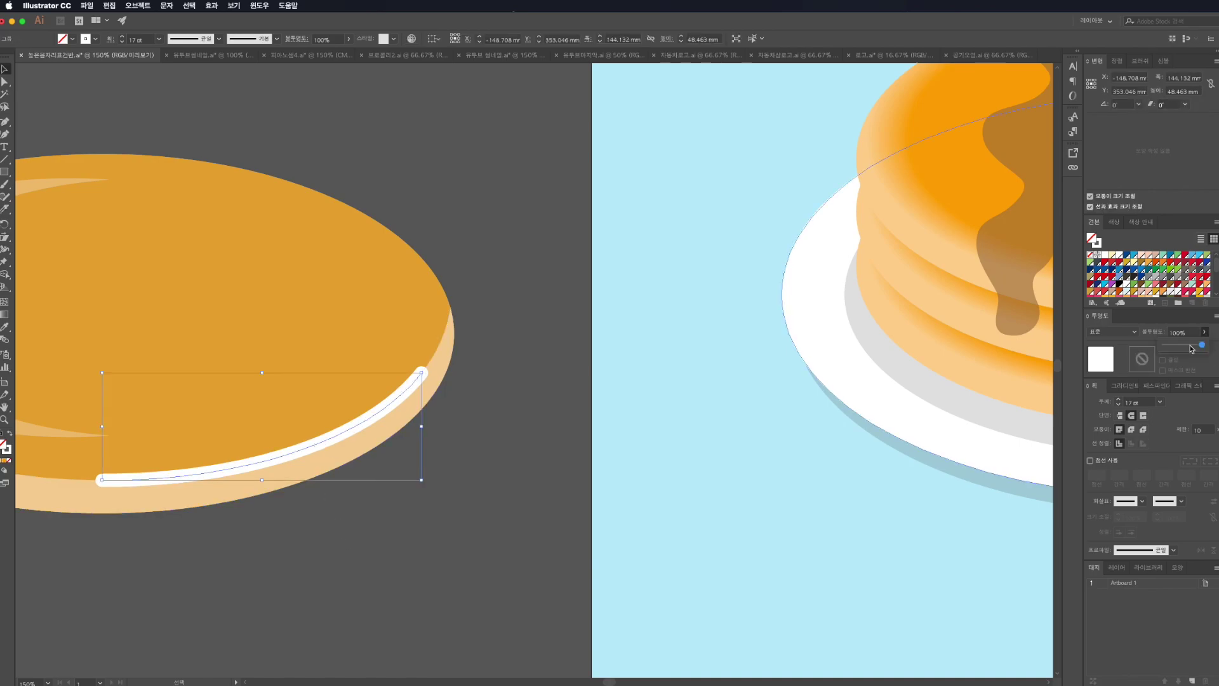
left_click_drag(1190, 347, 1189, 348)
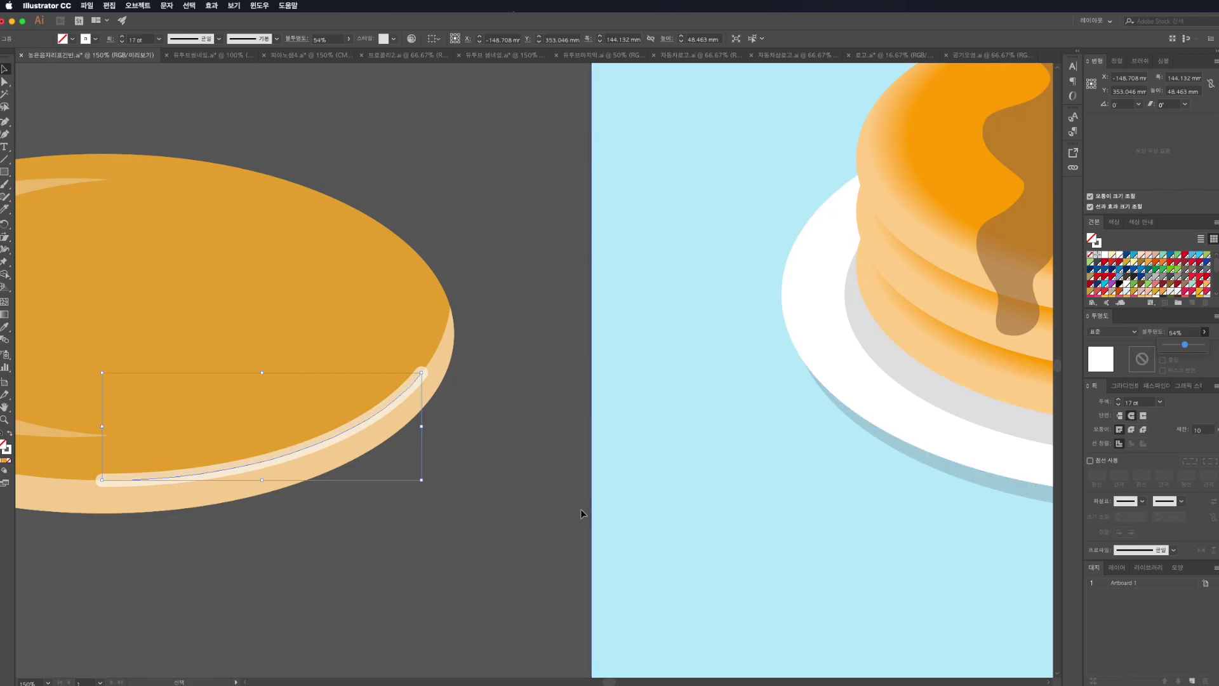
left_click(433, 506)
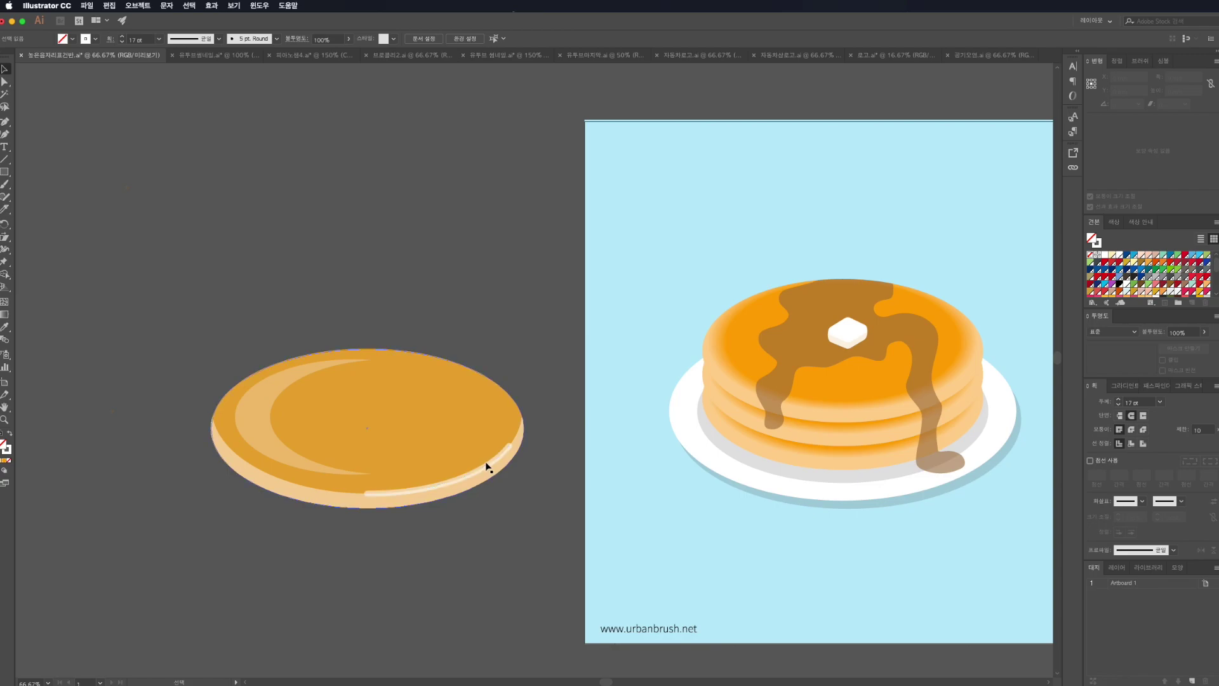
Step: Group the pancake pieces, duplicate the pancake and stack the copy on the original
left_click_drag(524, 278, 158, 595)
right_click(329, 437)
left_click(365, 508)
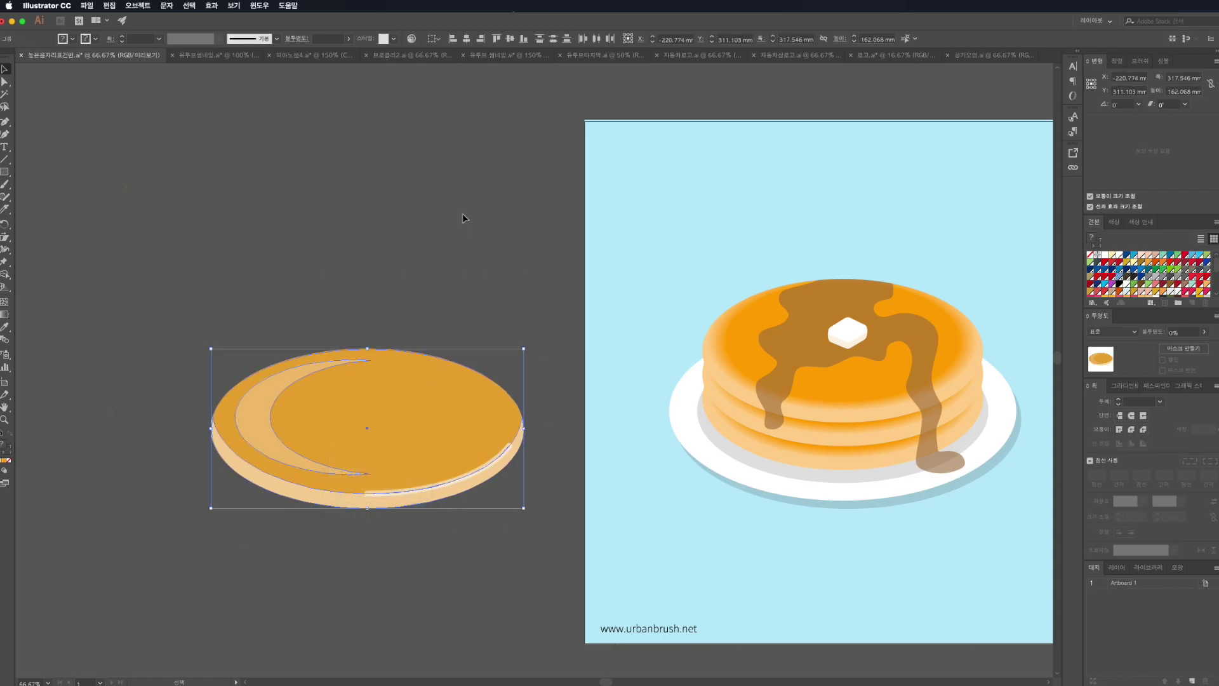
left_click(463, 213)
left_click(424, 402)
key("a")
left_click_drag(443, 381, 611, 381)
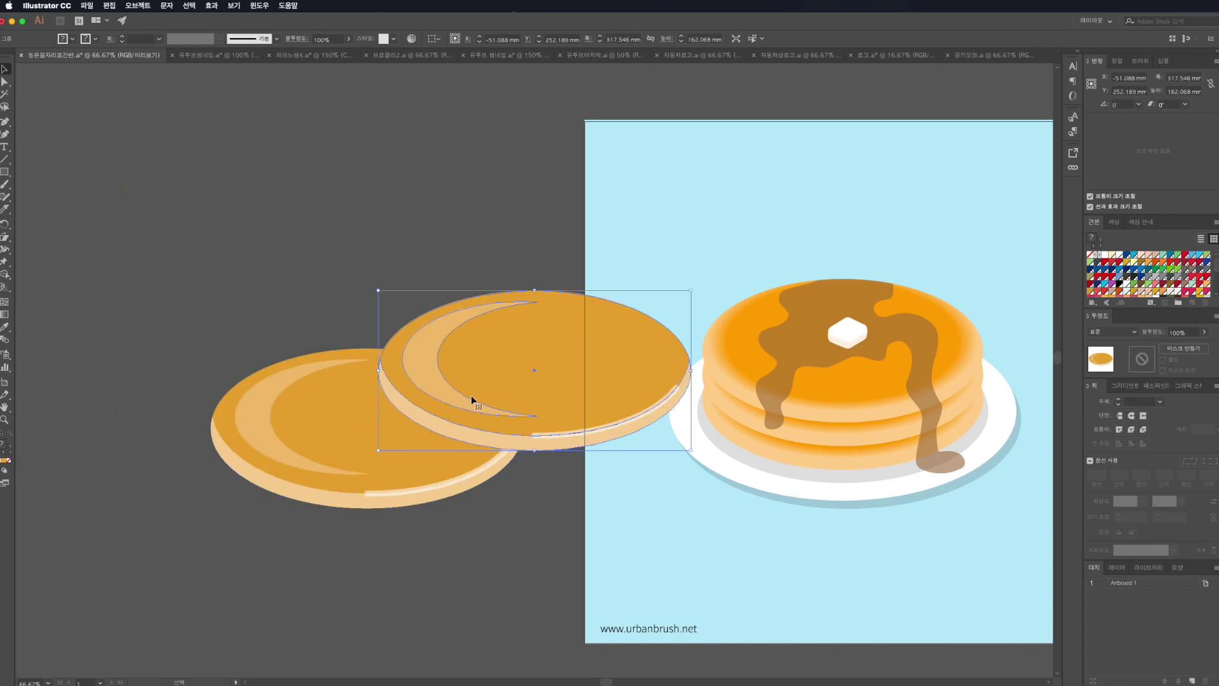
mouse_move(470, 400)
left_mouse_down()
mouse_move(341, 421)
mouse_move(368, 408)
left_mouse_up()
left_click(426, 303)
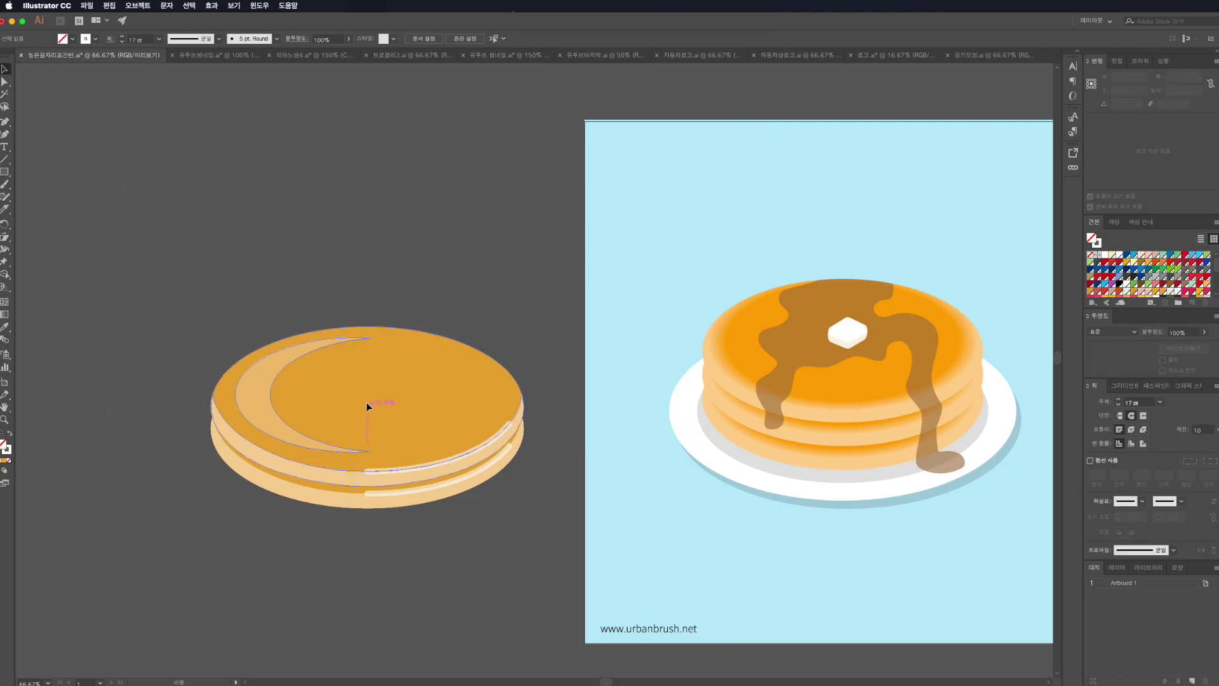
left_click(473, 313)
Step: Shift the top pancake copy up and to the right to offset the stack
scroll(374, 336, "up", 1)
scroll(375, 347, "down", 2)
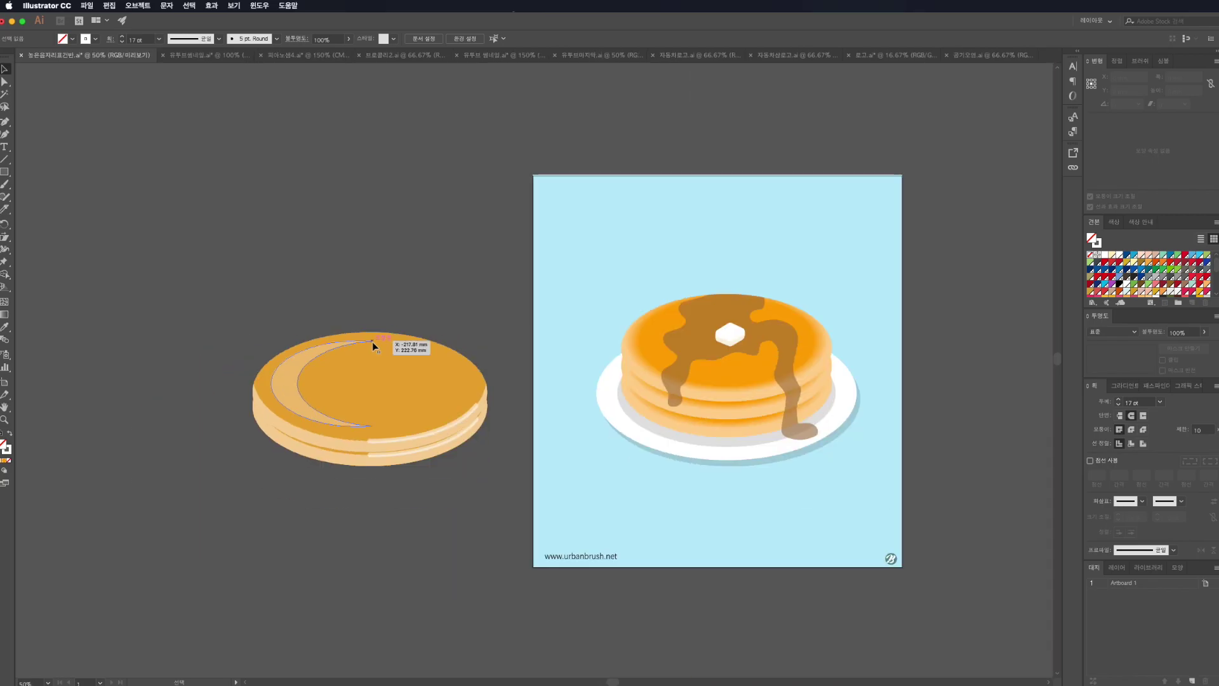
left_click(364, 364)
scroll(310, 372, "up", 2)
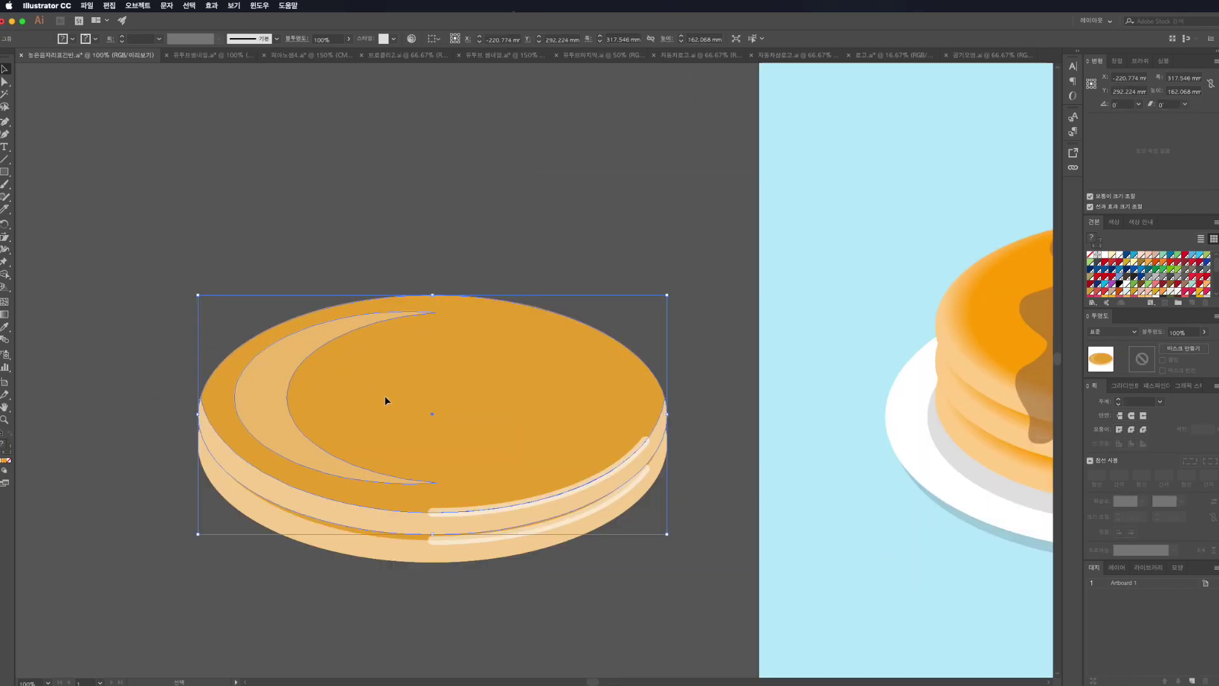
left_click_drag(385, 395, 385, 394)
key("a")
mouse_move(560, 410)
left_mouse_down()
mouse_move(539, 438)
mouse_move(521, 433)
left_mouse_up()
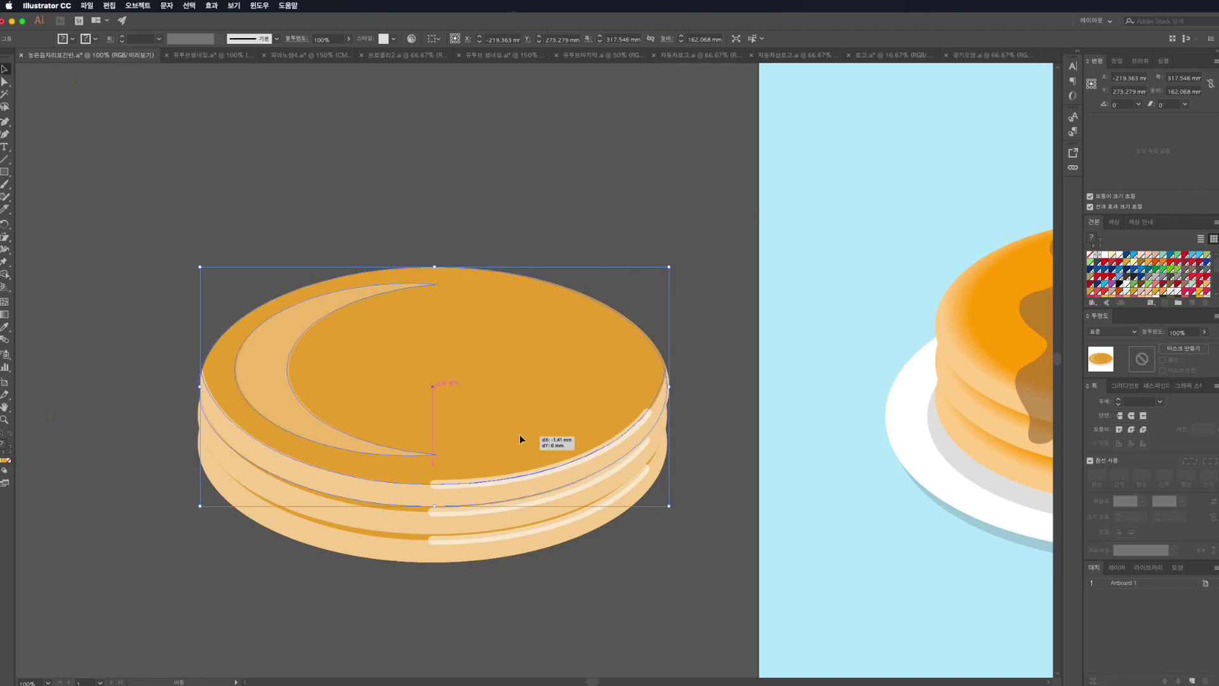
left_click(696, 367)
Step: Compare with the reference and raise the top pancake layer slightly
key("ctrl+minus")
key("ctrl+minus")
key("ctrl+minus")
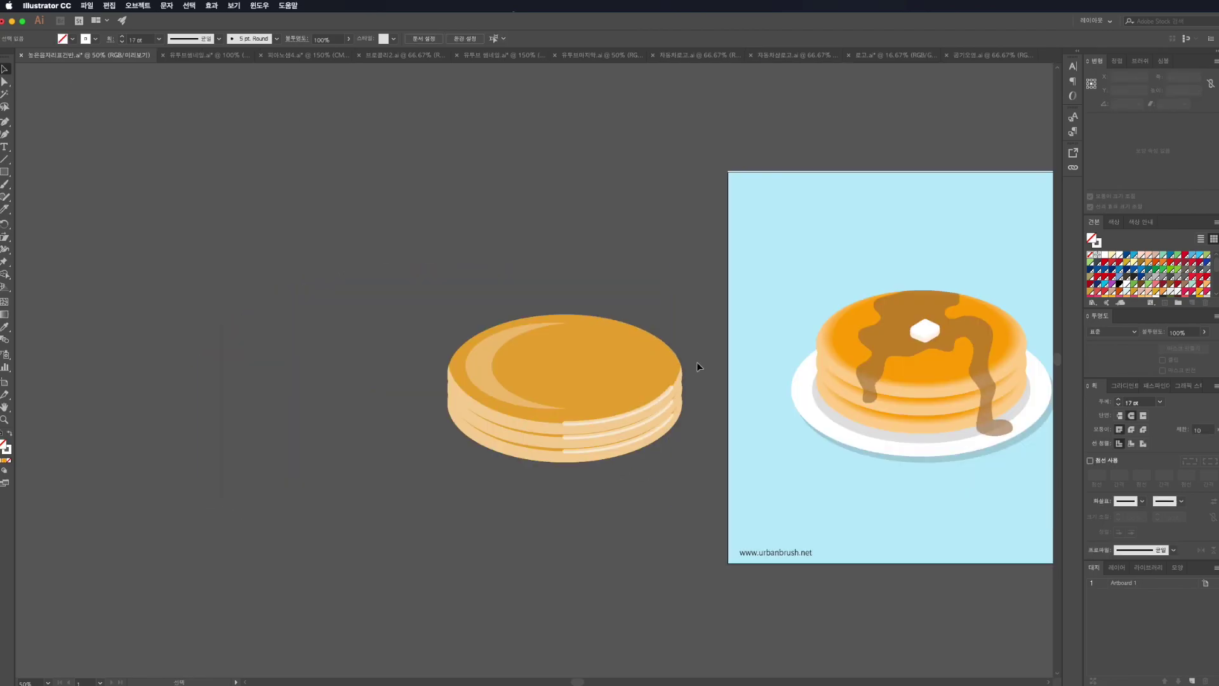
key("ctrl+plus")
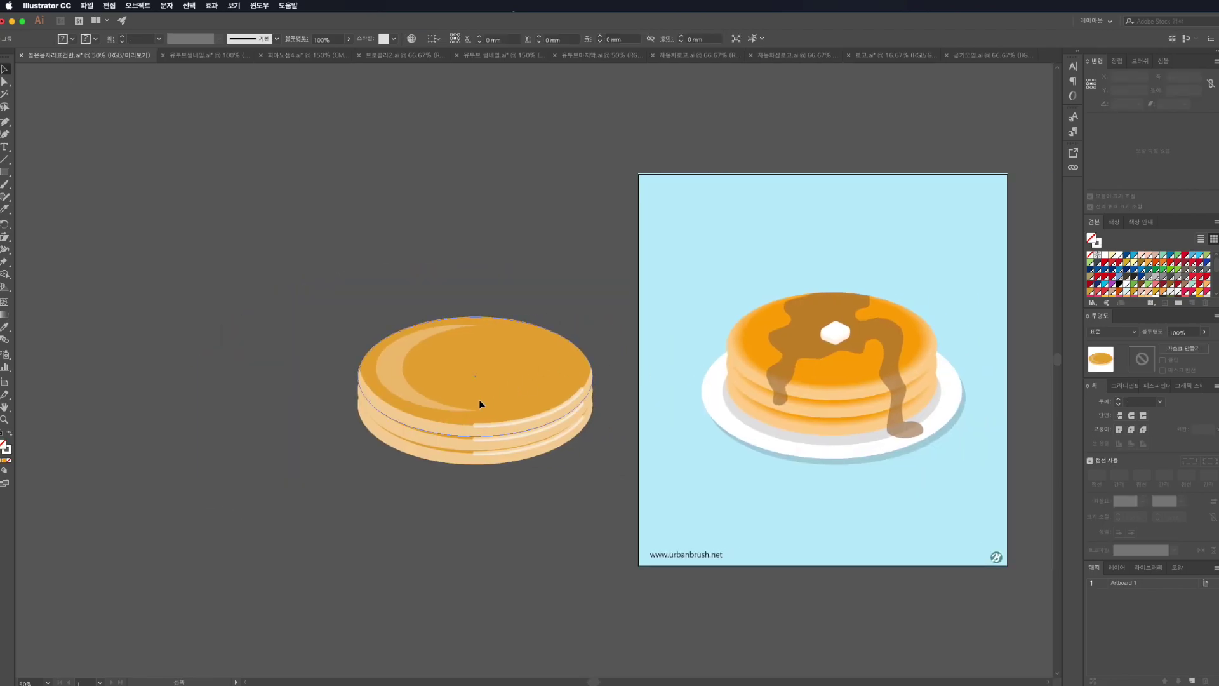
left_click(478, 400)
key("ctrl+plus")
key("ctrl+plus")
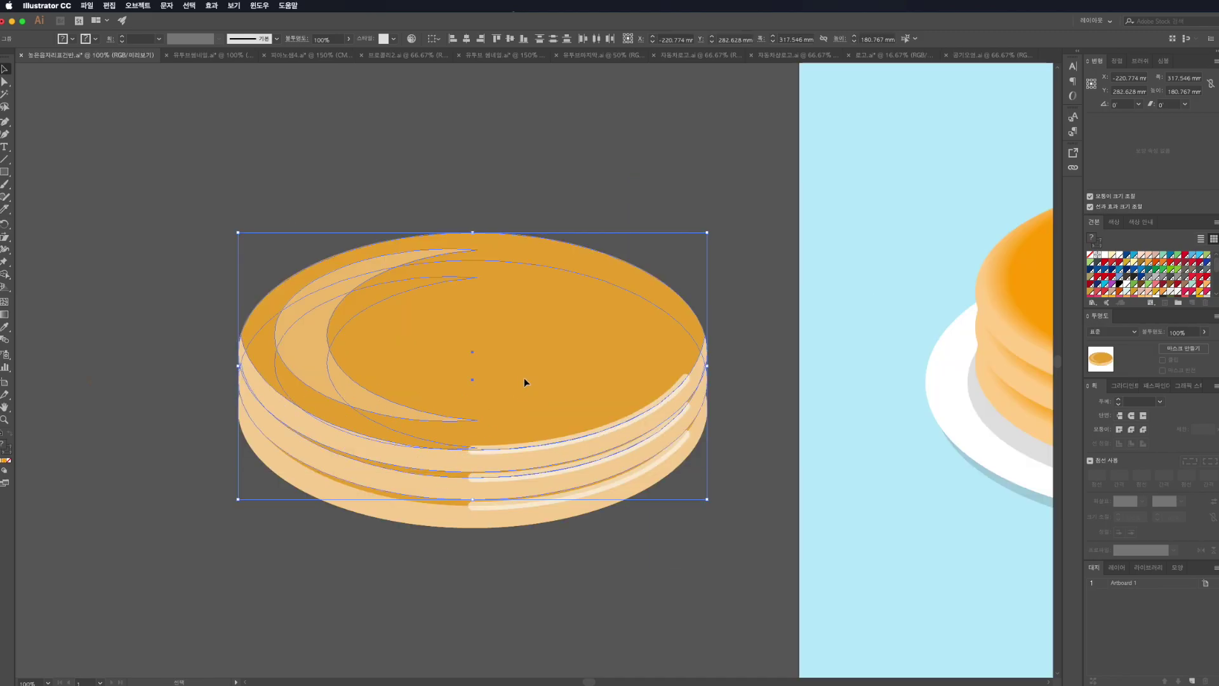
left_click_drag(523, 377, 638, 368)
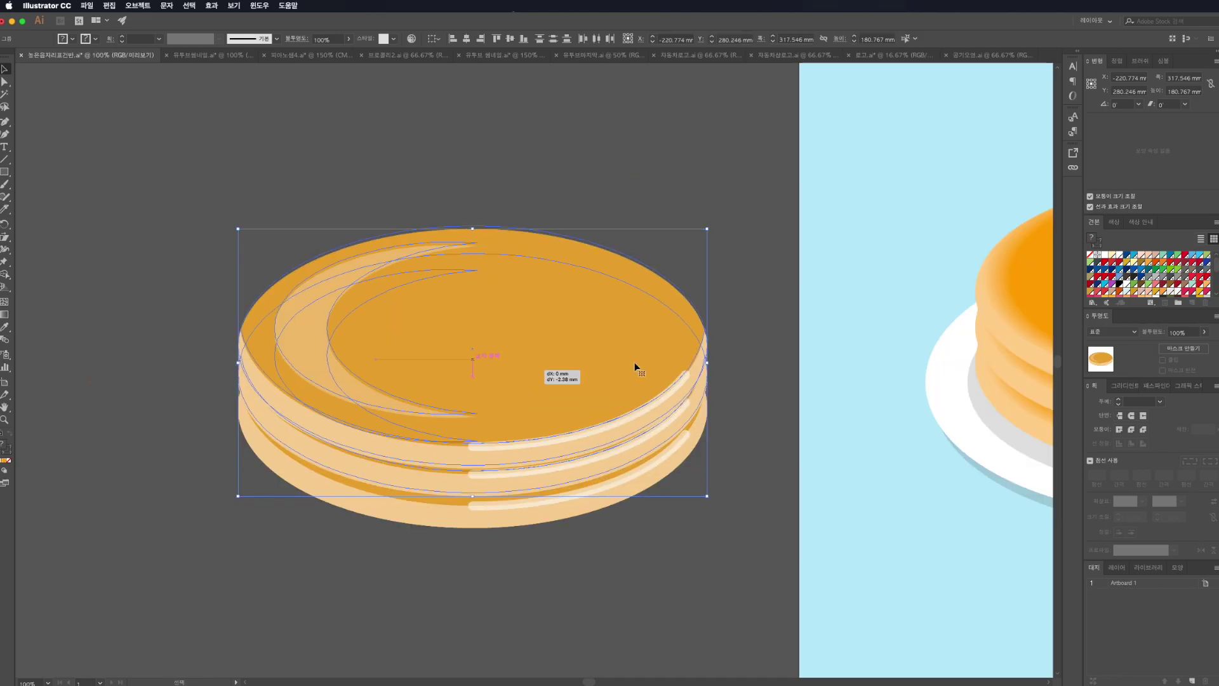
left_click(751, 364)
Step: Nudge the top pancake layer up a little more so more rim shows
left_click(471, 352)
left_click_drag(471, 352, 471, 345)
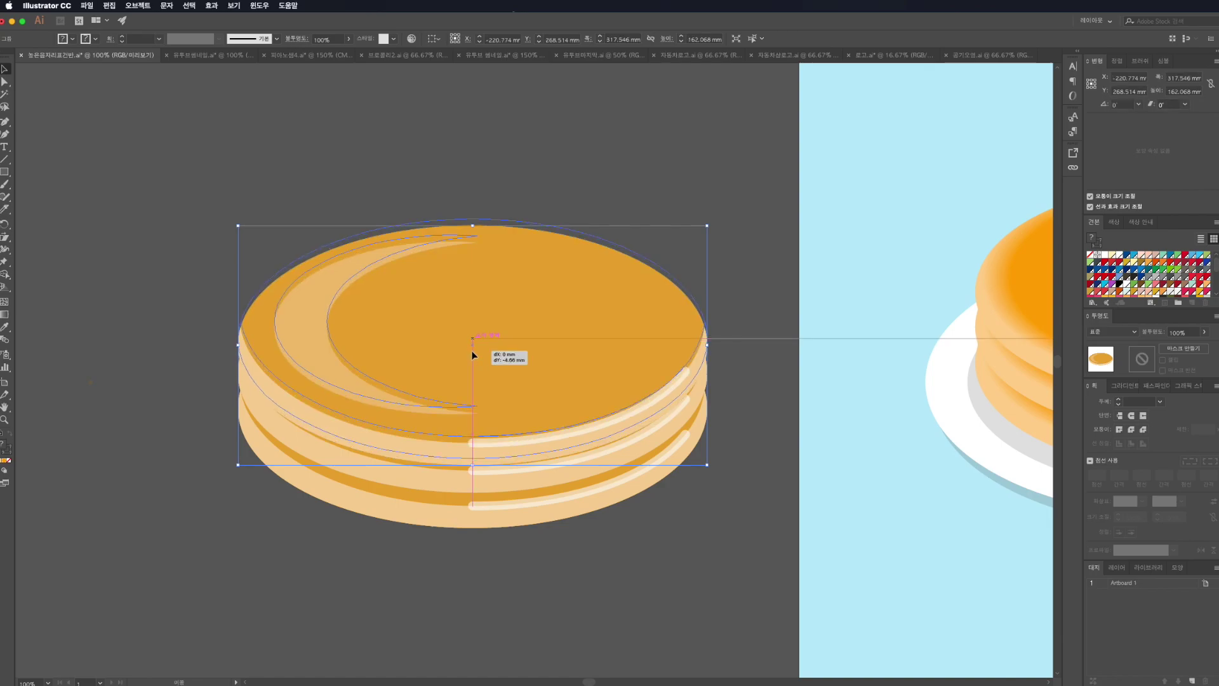
left_click(645, 527)
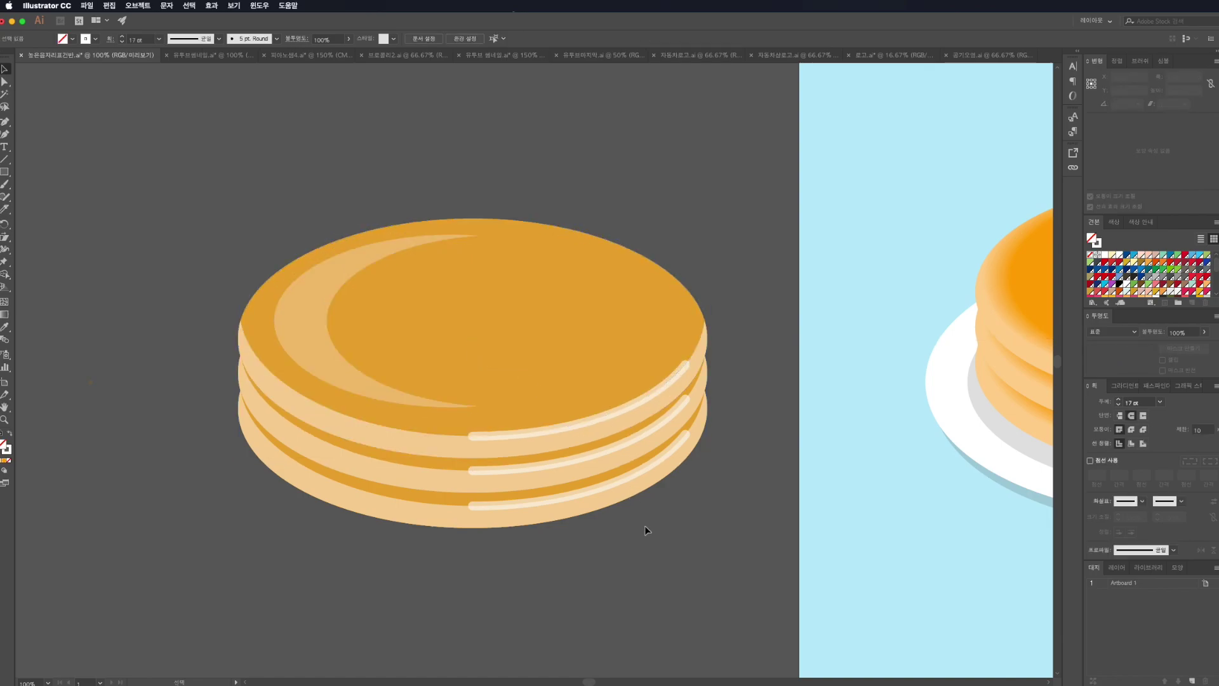
scroll(645, 527, "down", 3)
scroll(634, 527, "right", 2)
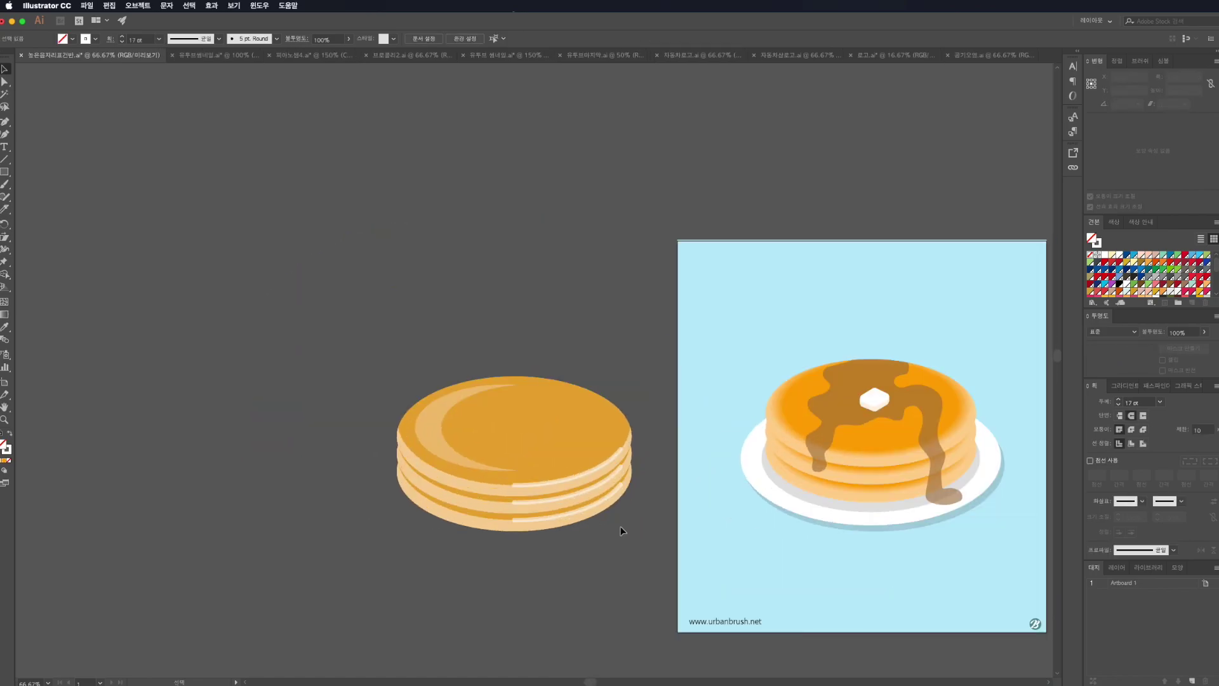
scroll(621, 530, "up", 3)
Step: Delete the left end point of the upper rim highlight so it starts further right
key("a")
left_click(449, 441)
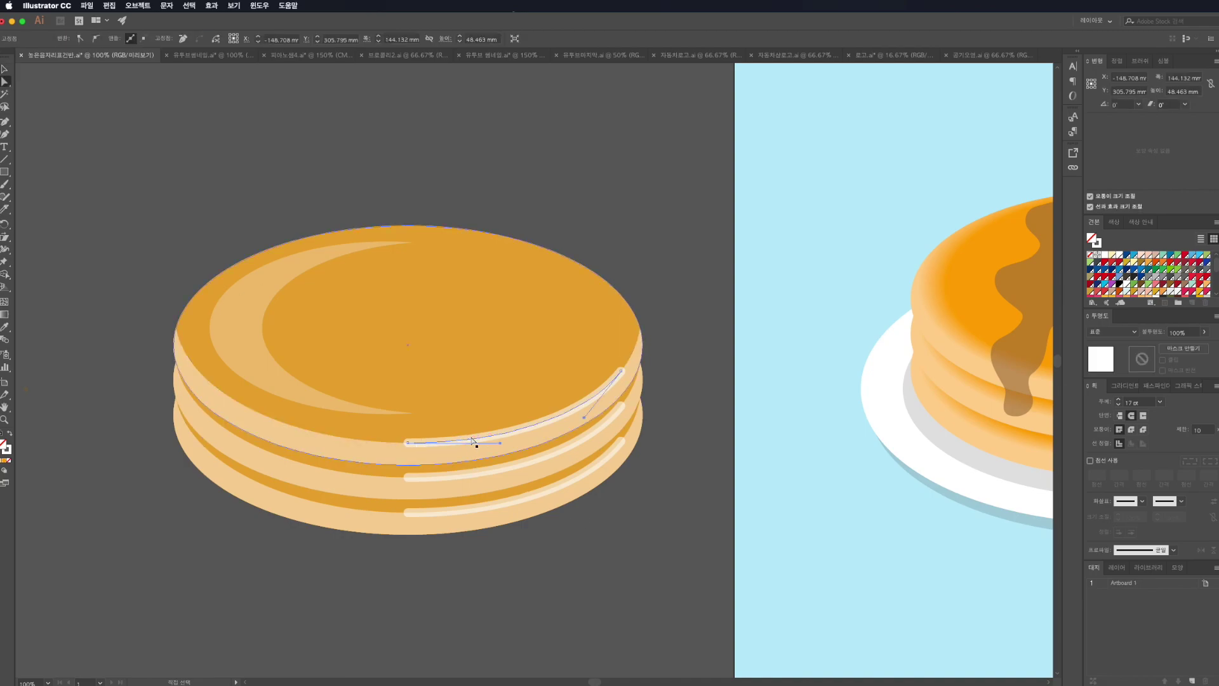
key("p")
left_click(481, 439)
key("a")
left_click(419, 443)
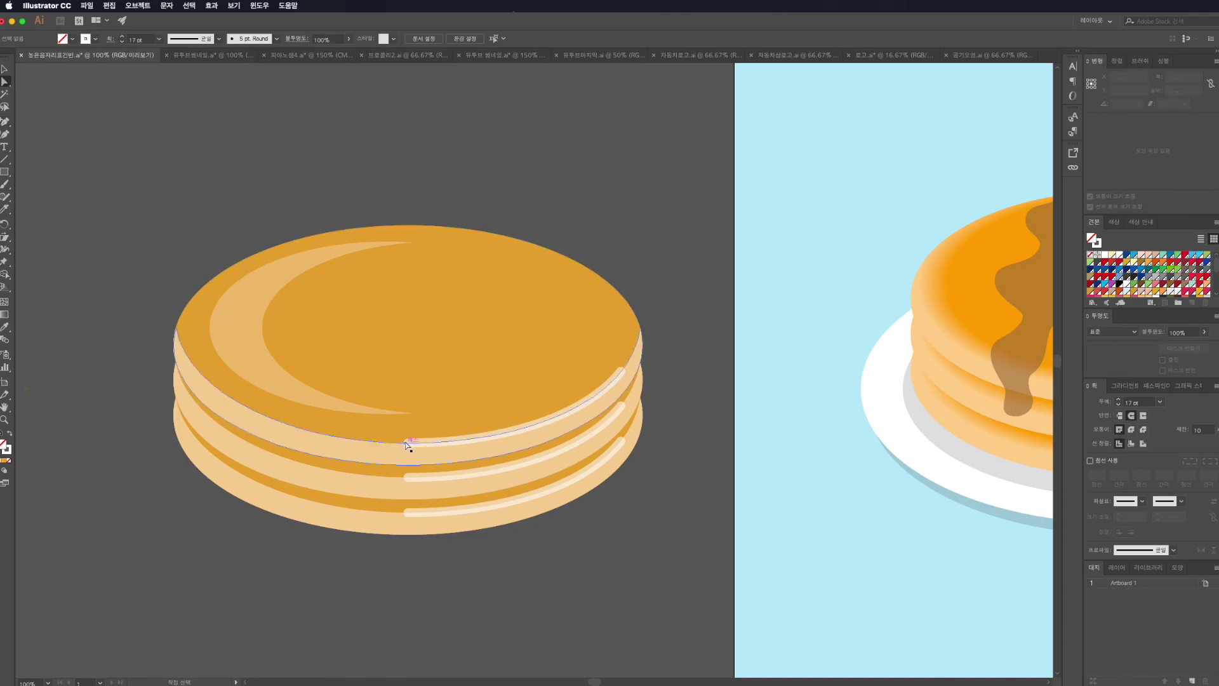
key("p")
left_click(407, 444)
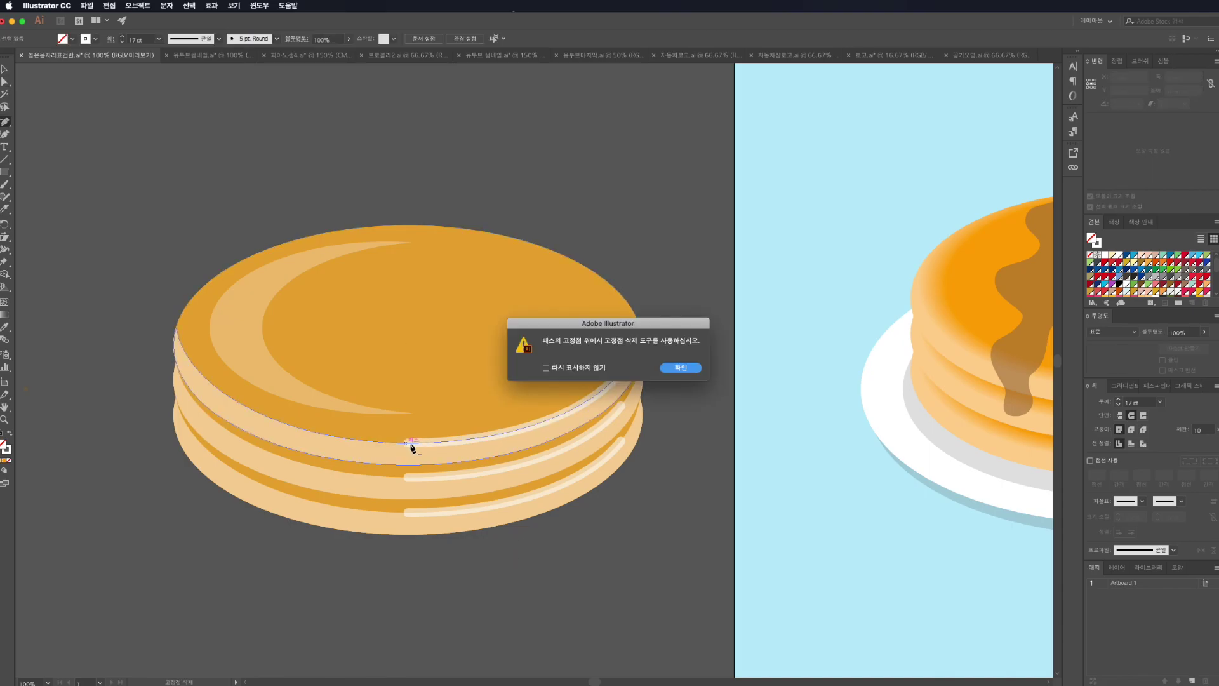
key("Return")
left_click(408, 444)
key("v")
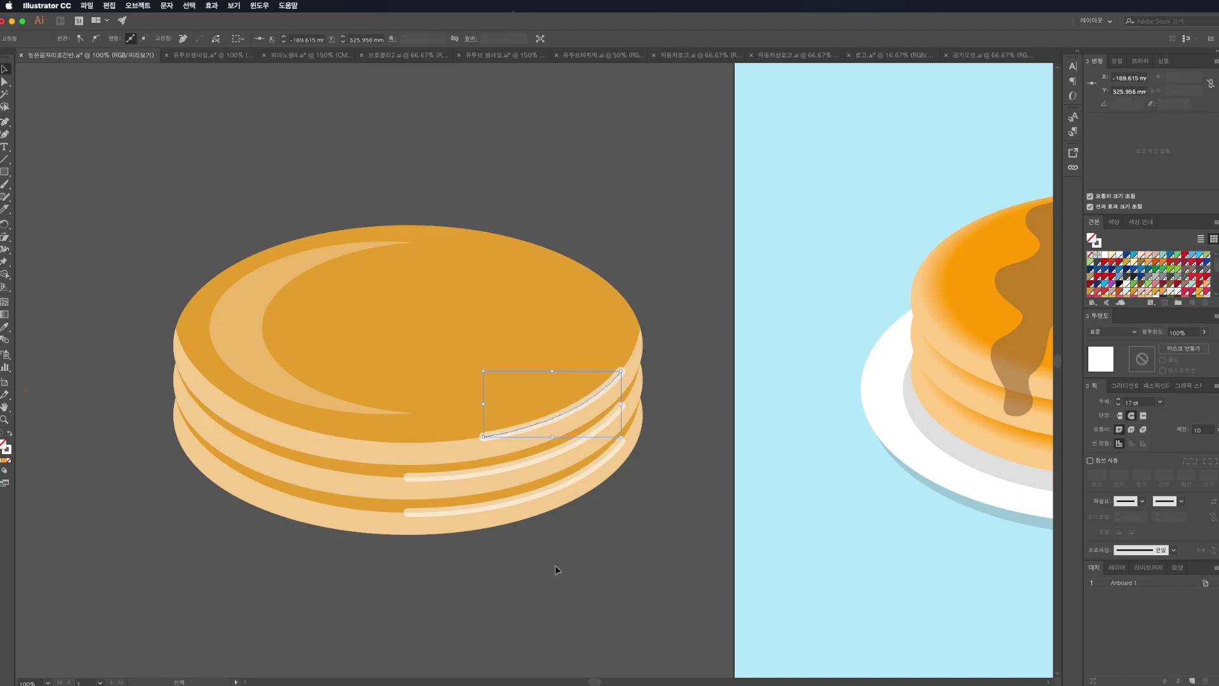
left_click(555, 567)
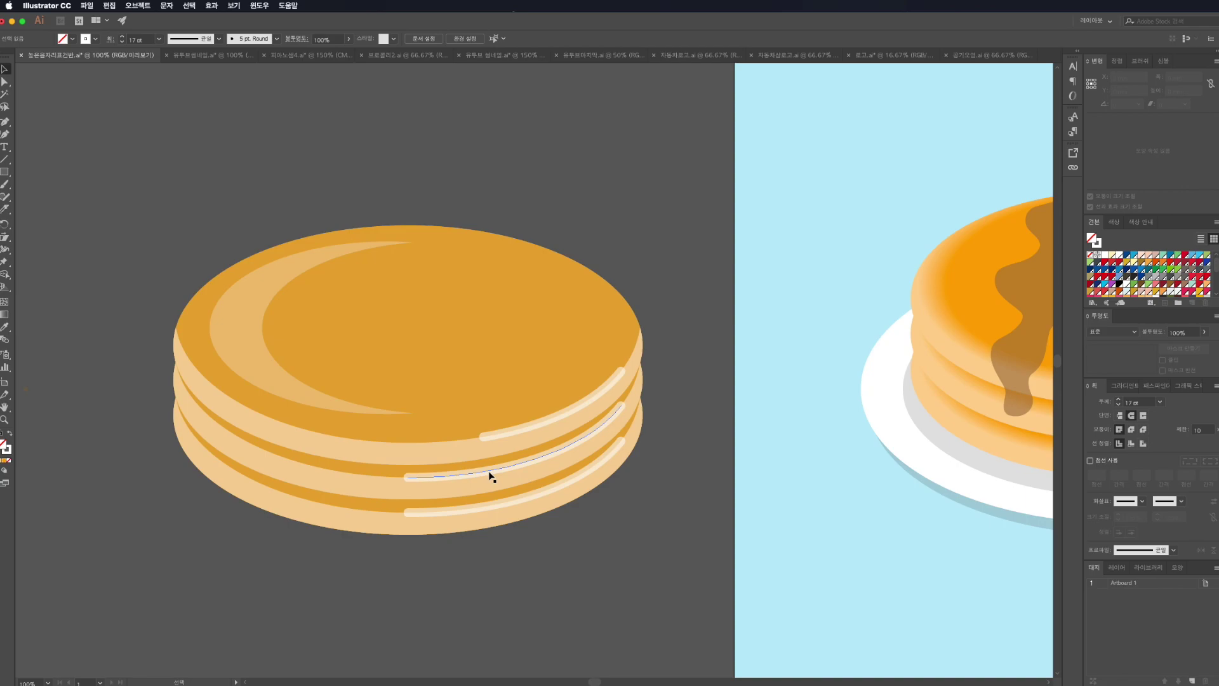
Step: Delete the left end points of the lower rim highlight to shorten it toward the right
key("p")
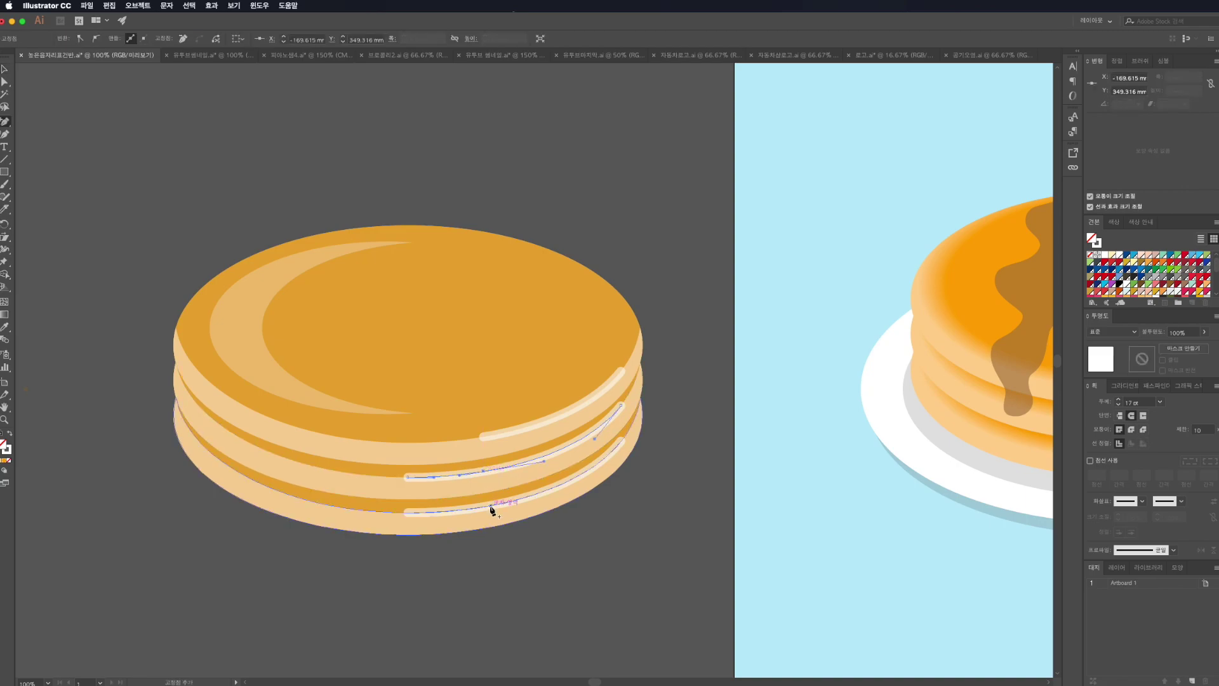
left_click(491, 507)
key("minus")
left_click(408, 477)
left_click(407, 512)
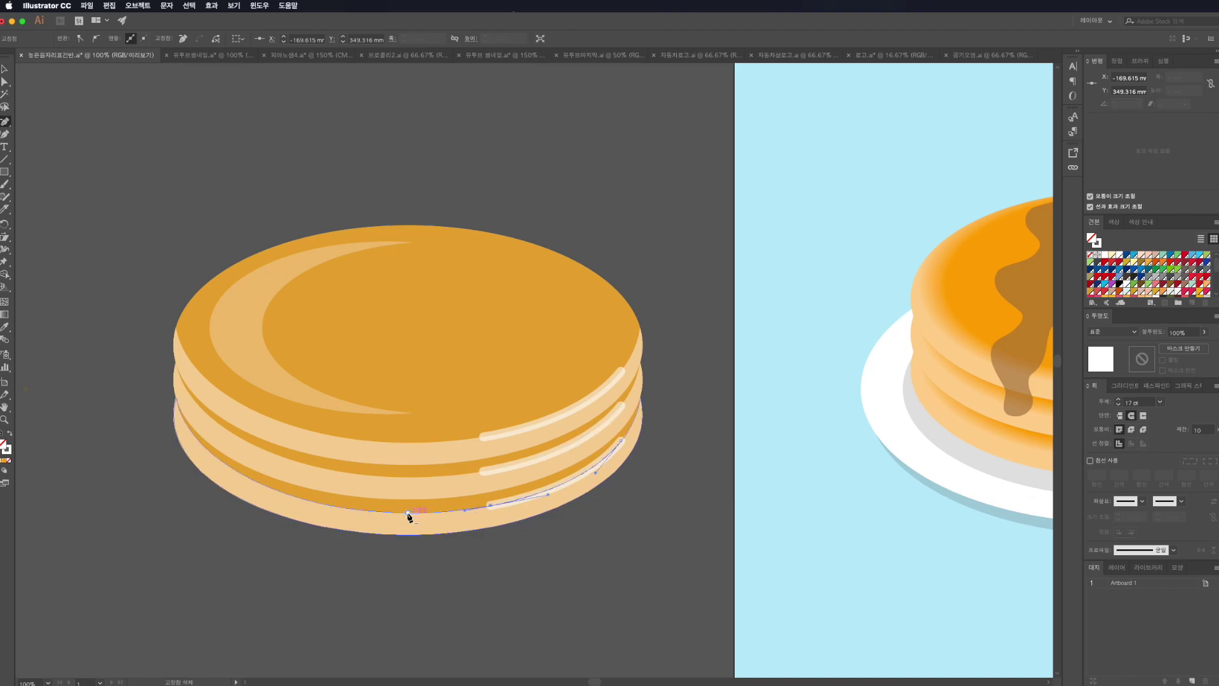
key("v")
left_click(593, 585)
key("ctrl+minus")
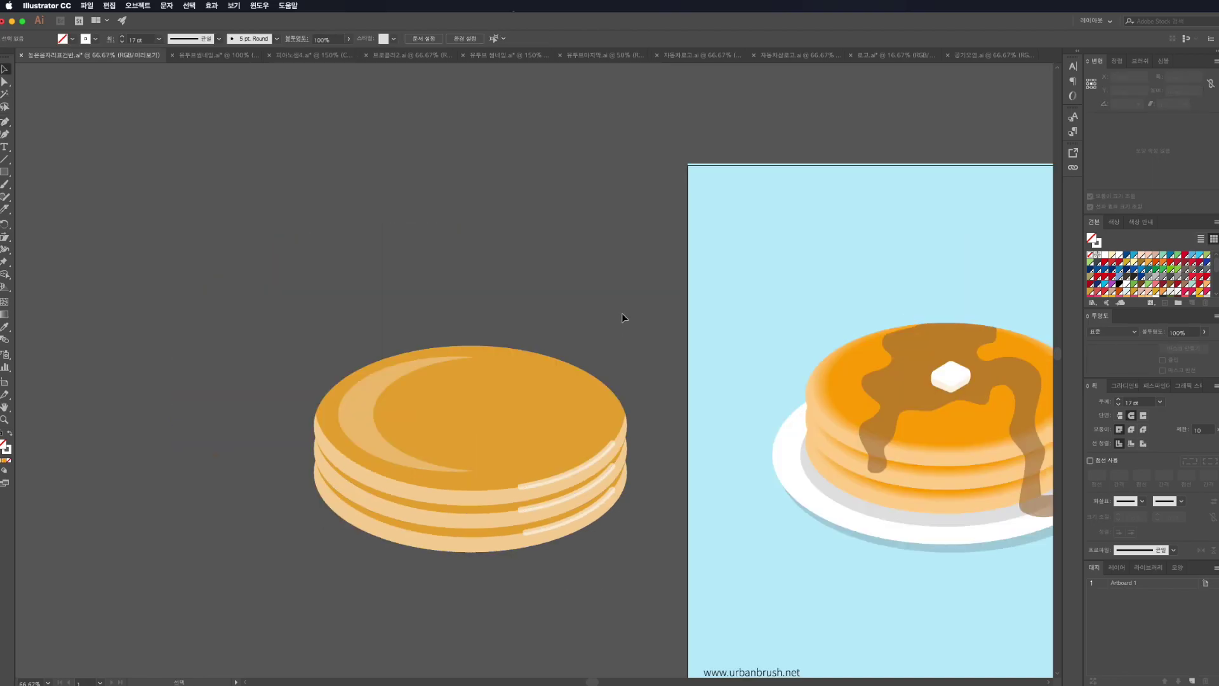
Step: Move the new stack up-left and paste a copy of the reference plate illustration below it
left_click_drag(623, 317, 329, 558)
left_click_drag(449, 486, 395, 351)
left_click(818, 532)
left_click(878, 501)
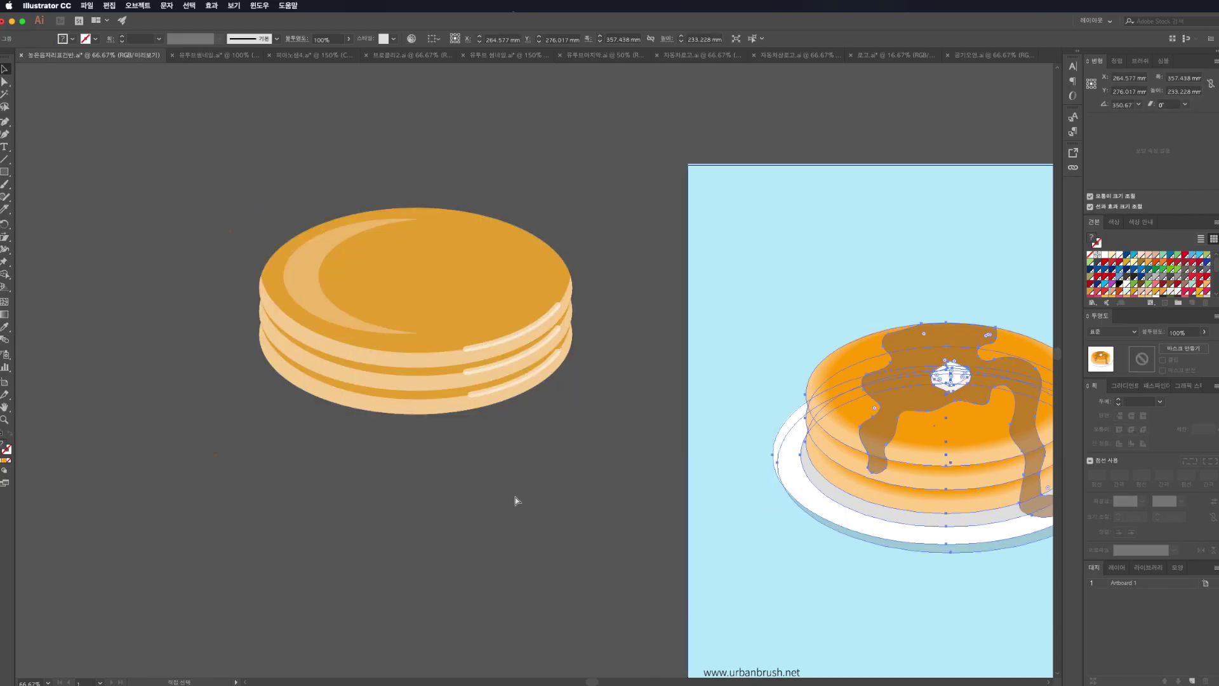
key("ctrl+c")
key("ctrl+v")
left_click_drag(544, 386, 406, 559)
left_click(659, 509)
Step: Delete the pancake layers from the copied plate illustration in isolation mode
left_click(401, 531)
double_click(404, 535)
left_click(405, 535)
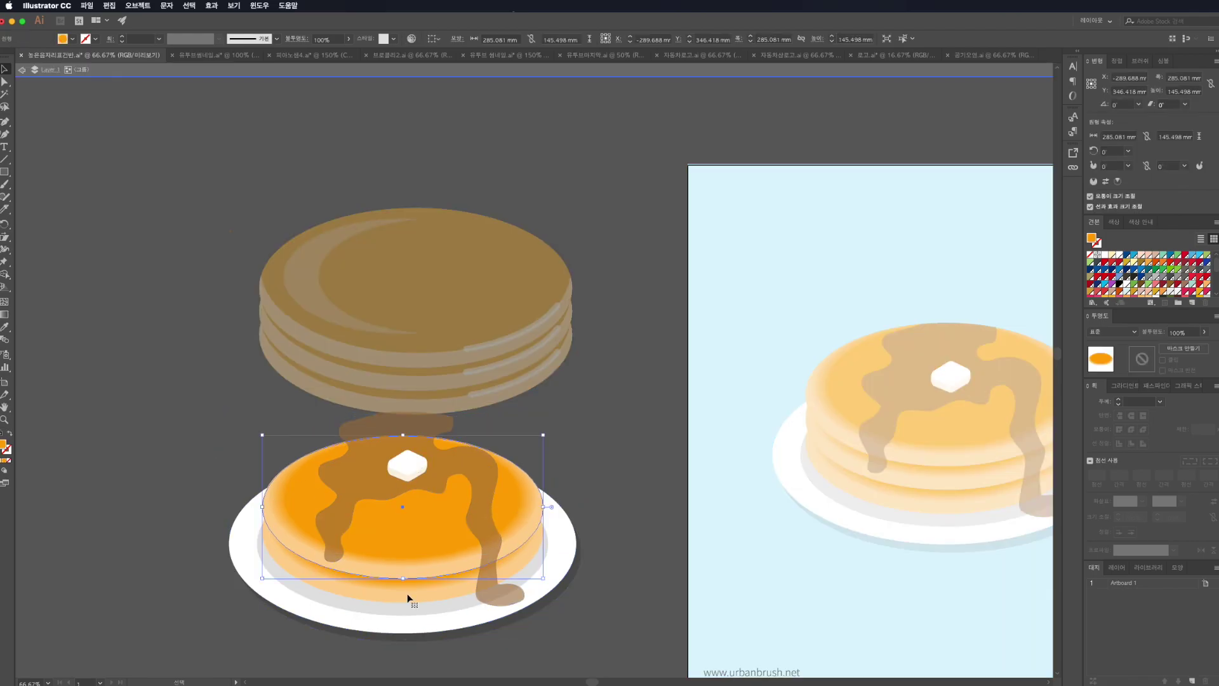
key("Delete")
double_click(600, 345)
Step: Select all layers of the new pancake stack and cut it
left_click(447, 333)
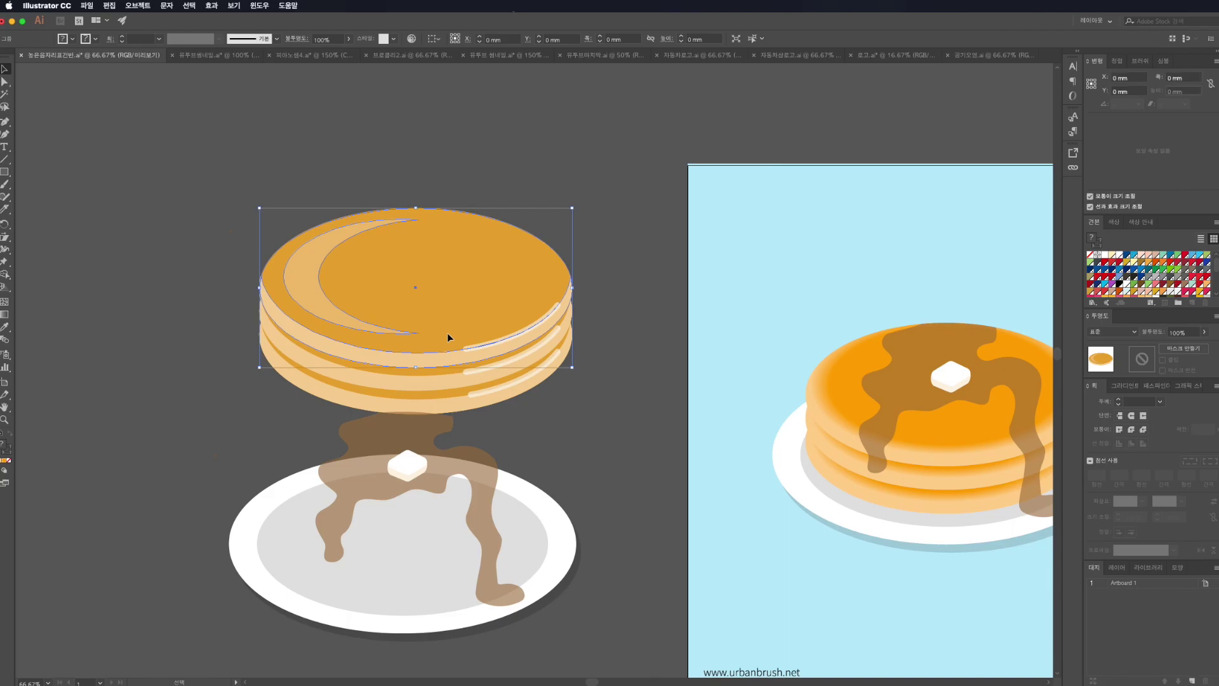
left_click_drag(621, 264, 231, 381)
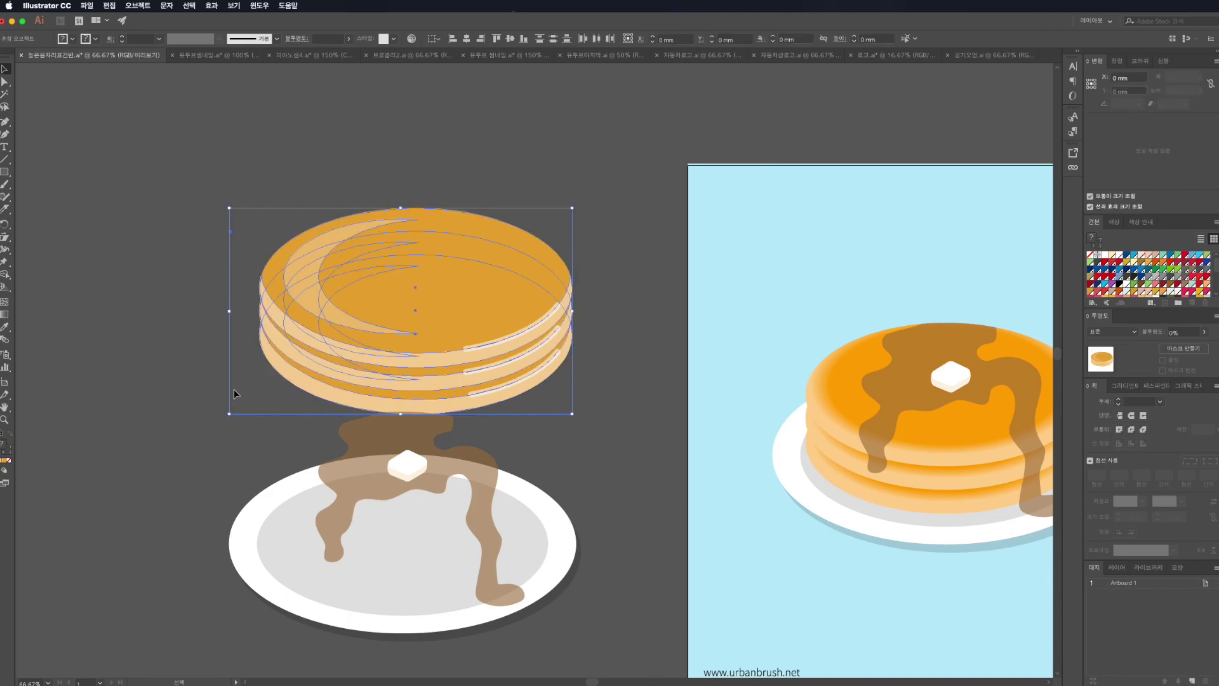
key("a")
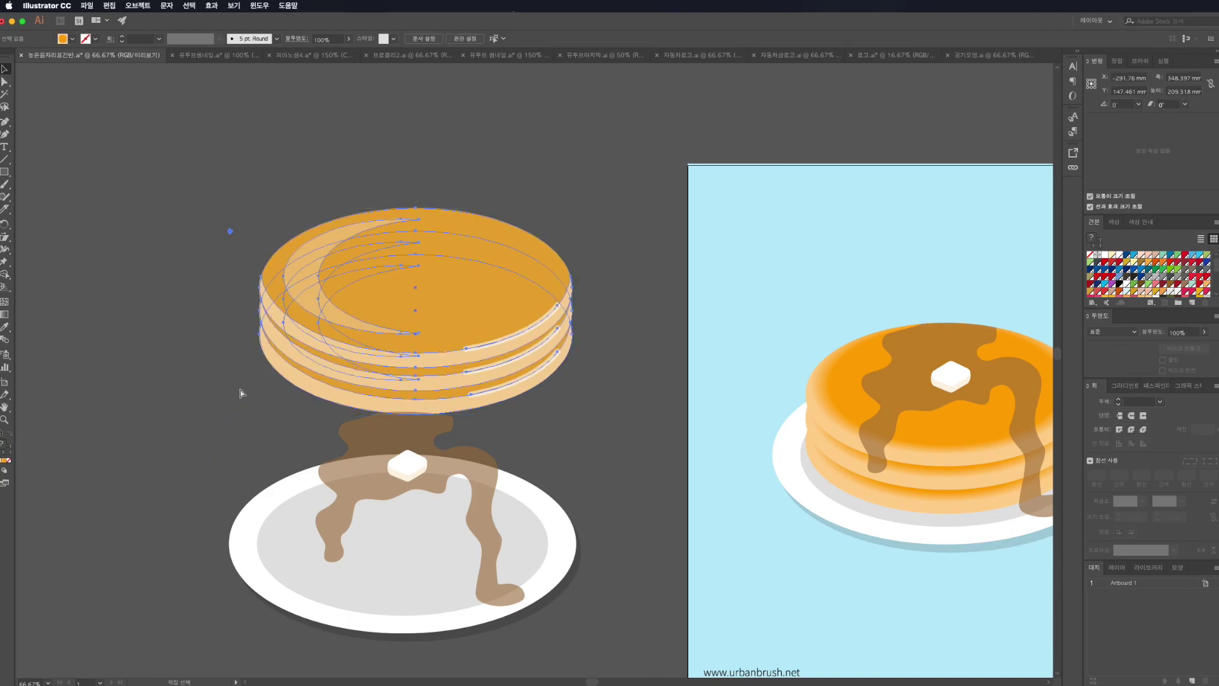
key("Delete")
key("v")
Step: Paste the pancake stack behind the syrup inside the plate group, onto the plate
left_click(389, 546)
double_click(390, 548)
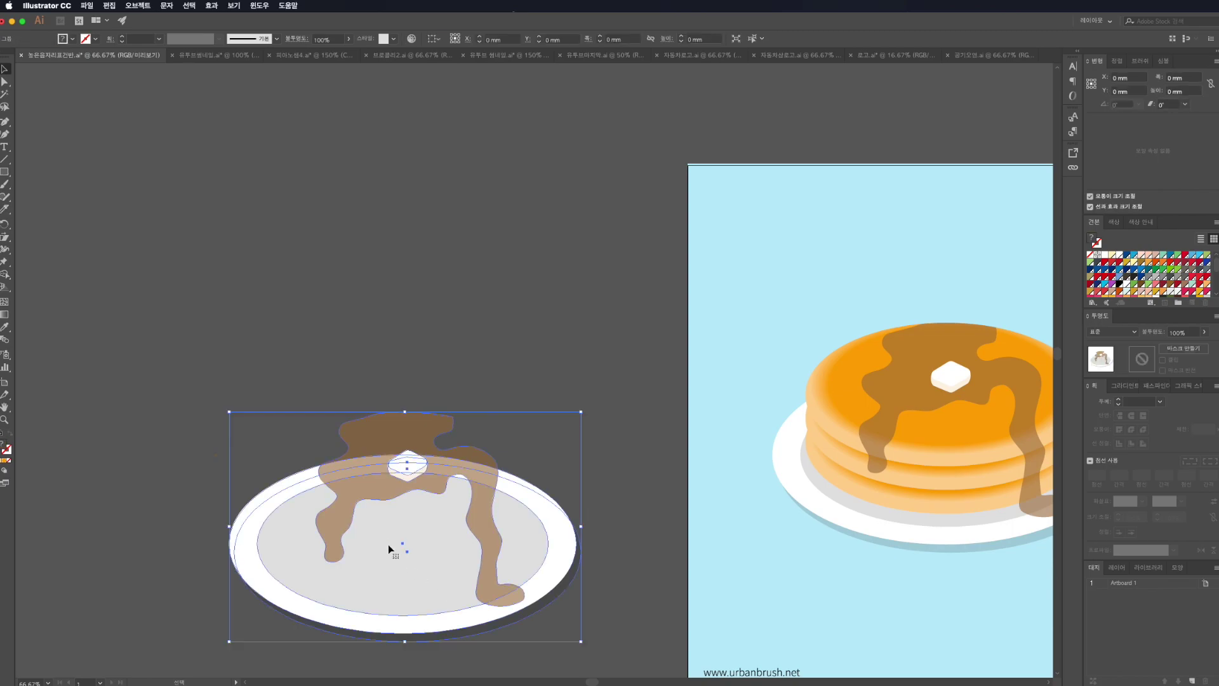
left_click(389, 547)
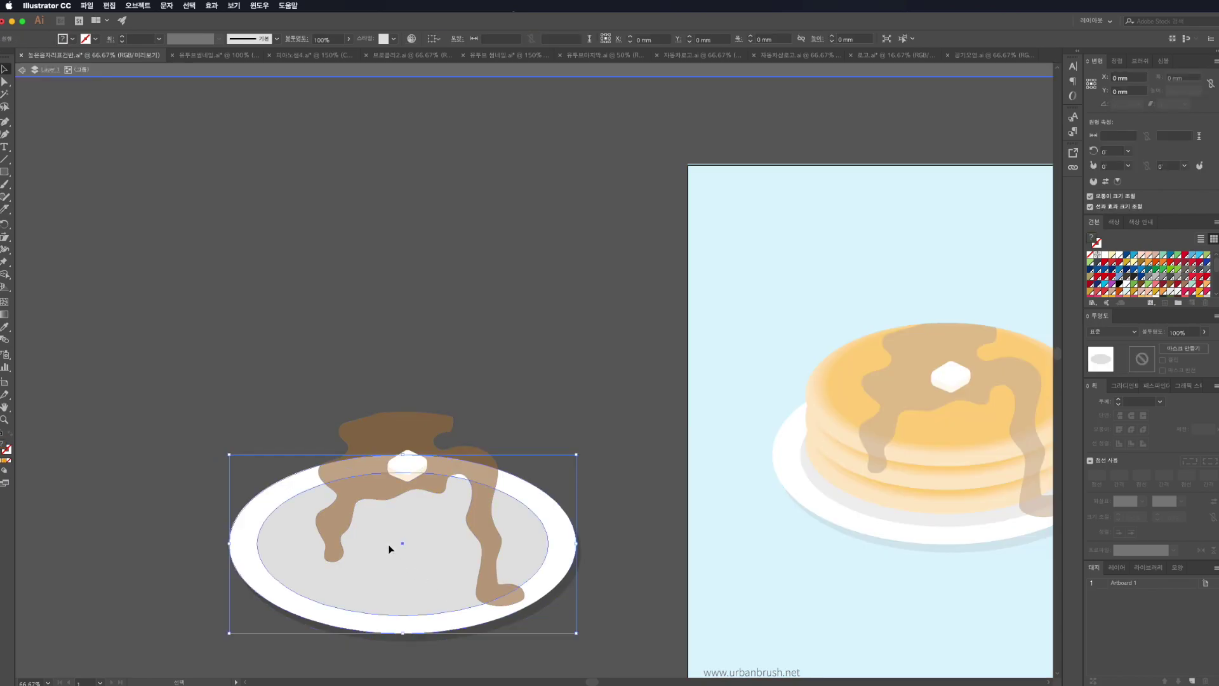
left_click(383, 495)
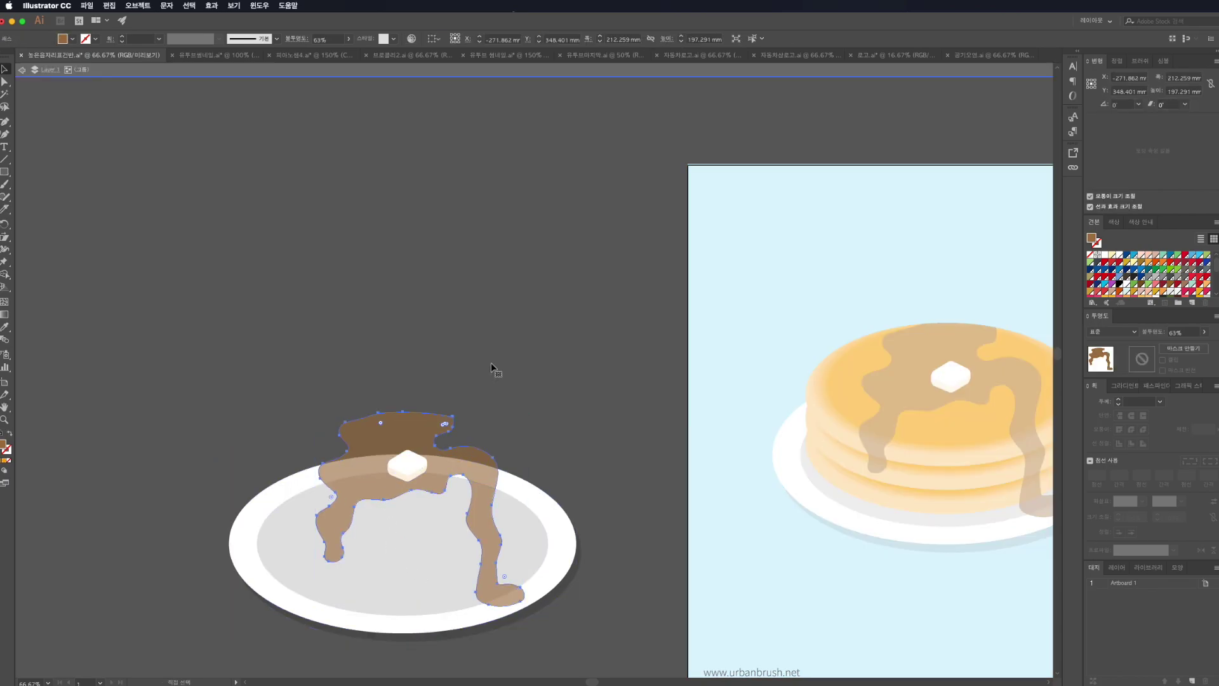
key("ctrl+v")
left_click_drag(518, 343, 398, 488)
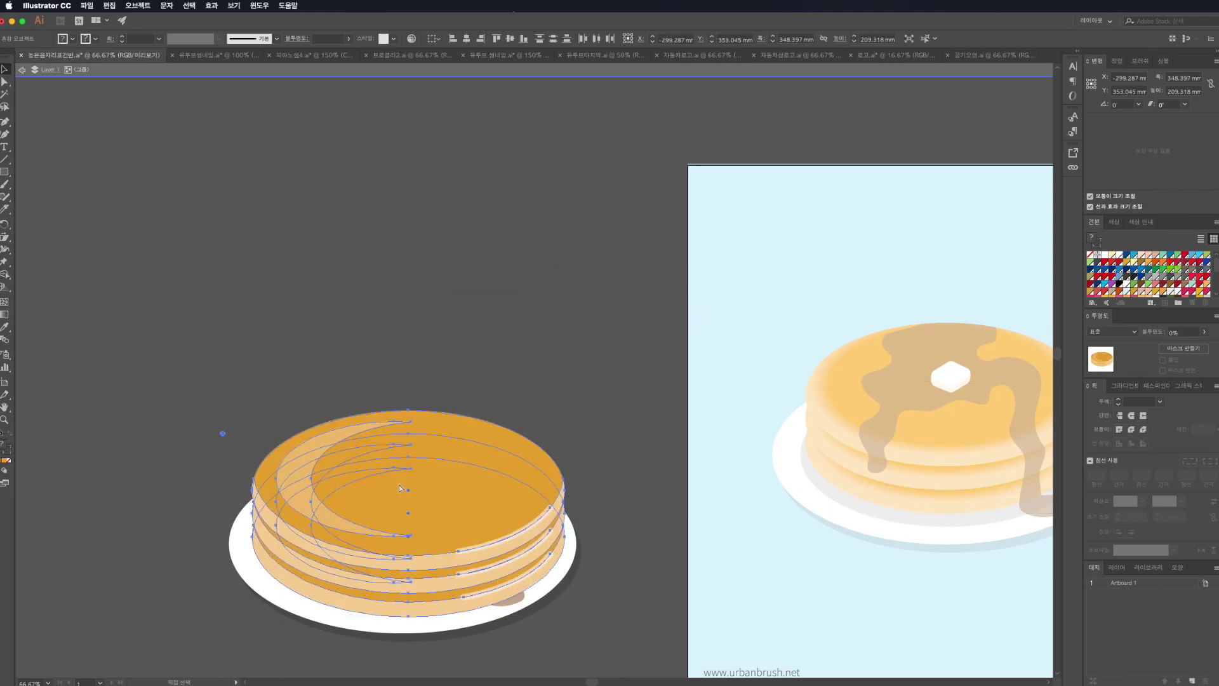
Step: Shrink the stack slightly and centre it on the plate under the syrup
key("a")
key("v")
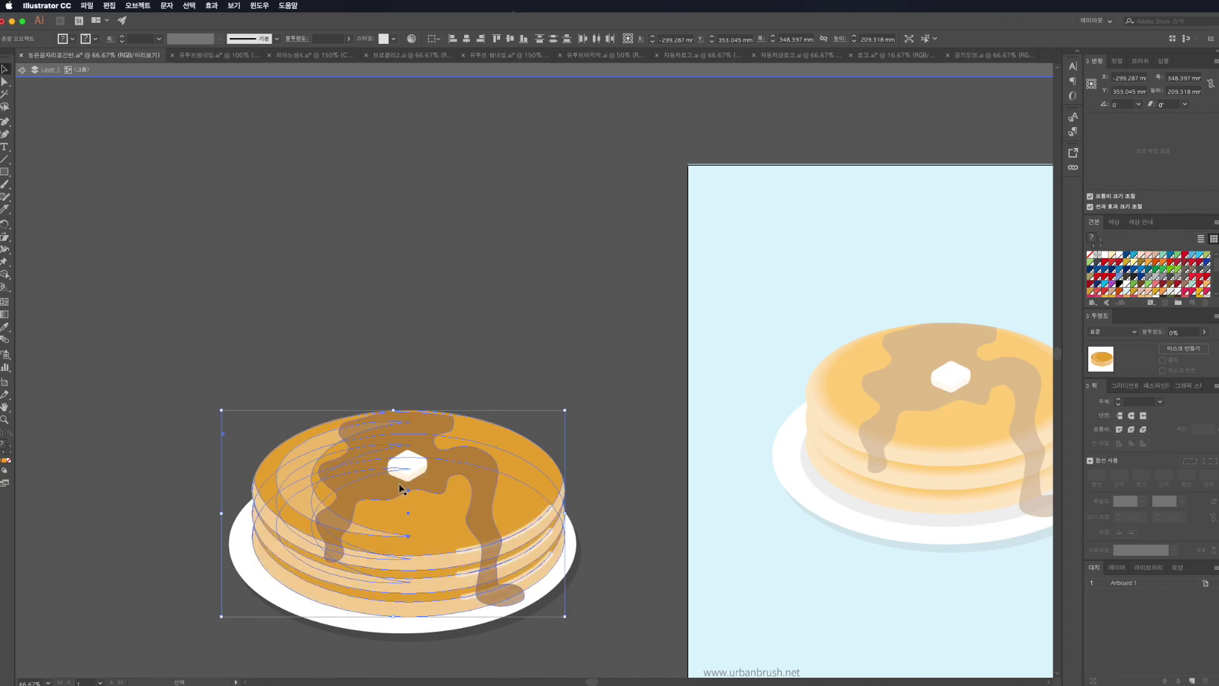
left_click_drag(510, 444, 510, 451)
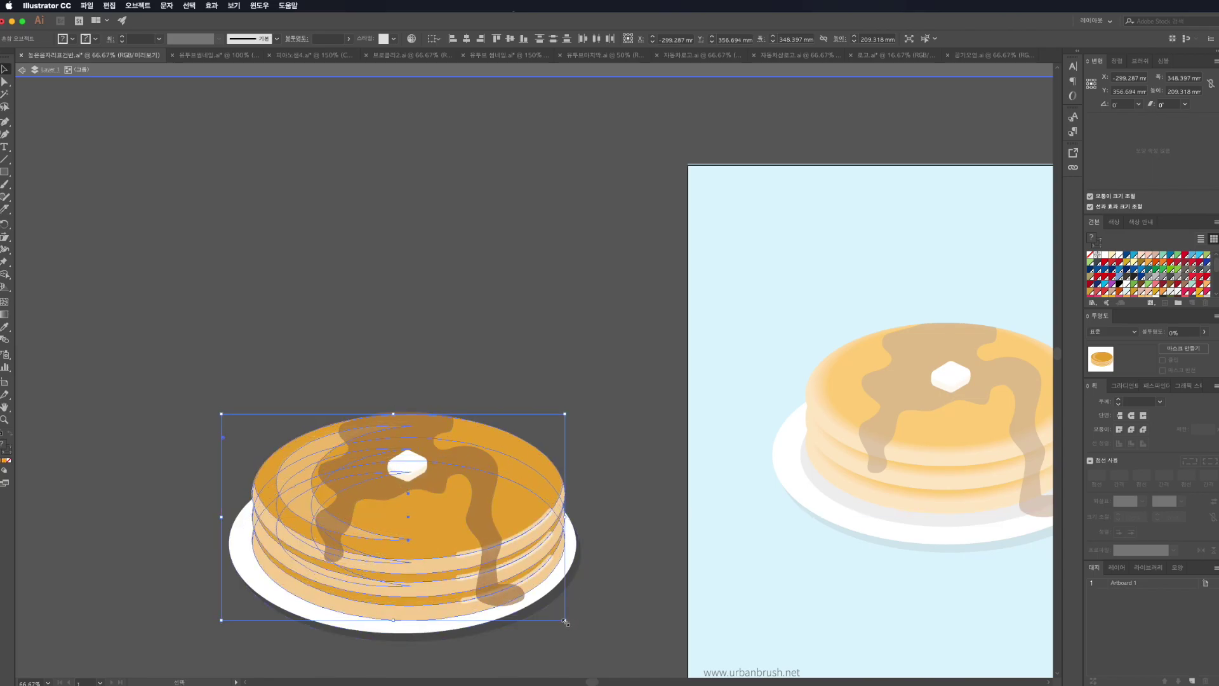
left_click_drag(570, 623, 563, 619)
scroll(426, 425, "up", 1)
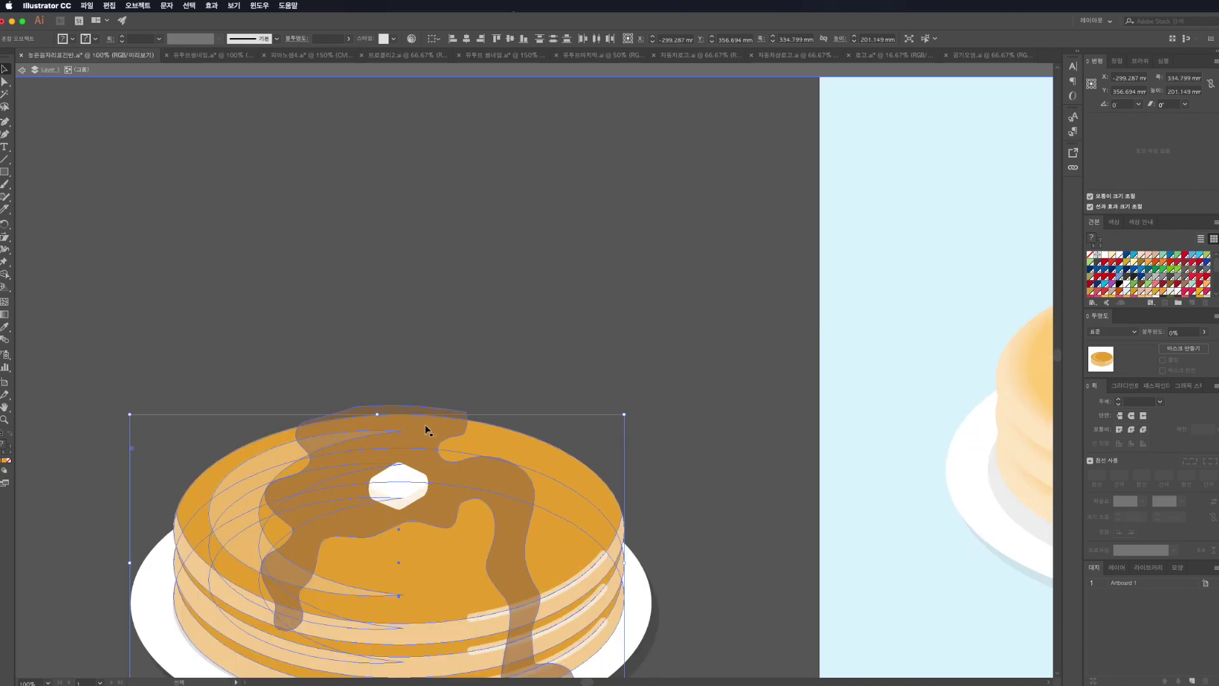
scroll(425, 426, "up", 1)
left_click_drag(517, 442, 516, 435)
left_click_drag(723, 395, 718, 398)
left_click_drag(579, 445, 565, 442)
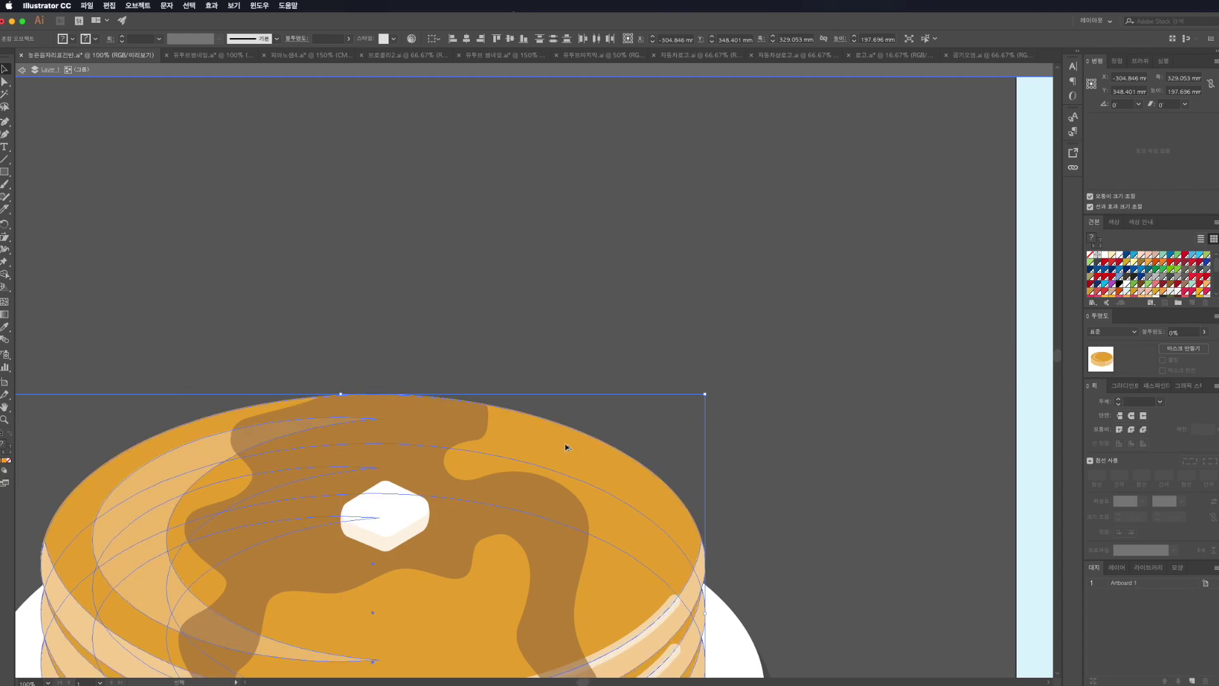
key("ctrl+minus")
left_click(725, 436)
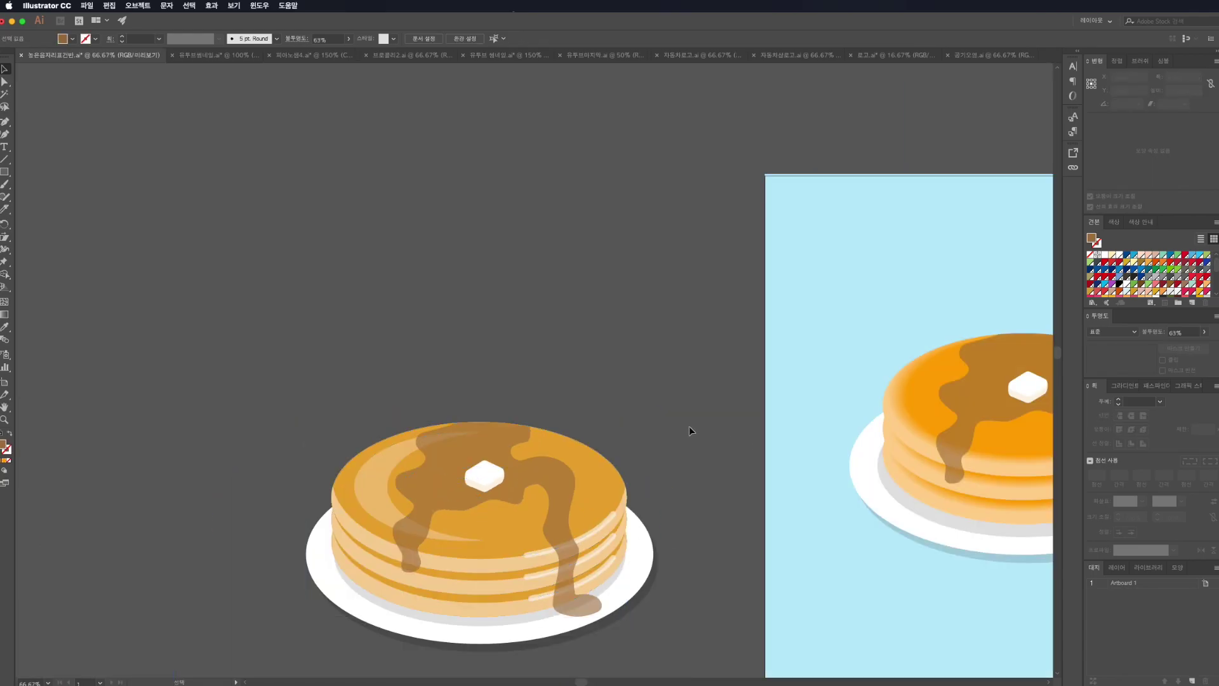
key("ctrl+minus")
scroll(677, 437, "right", 3)
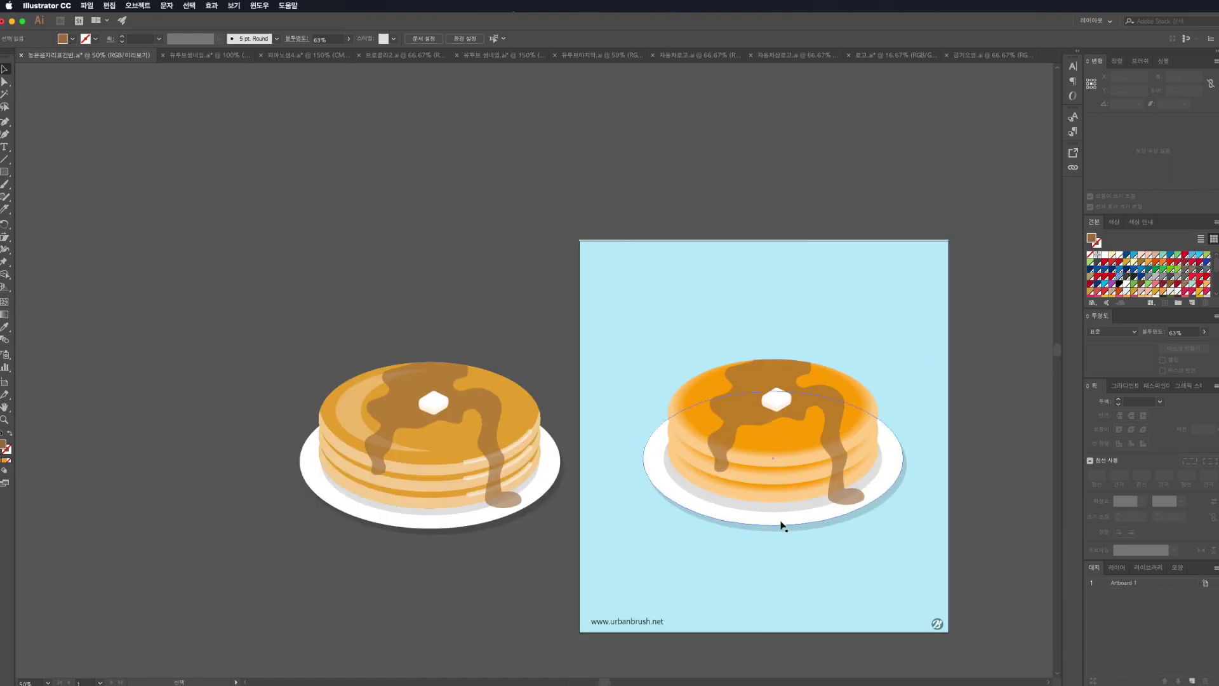
left_click(767, 381)
left_click(430, 443)
left_click(389, 410)
left_click(283, 528)
scroll(340, 592, "down", 2)
scroll(340, 593, "right", 2)
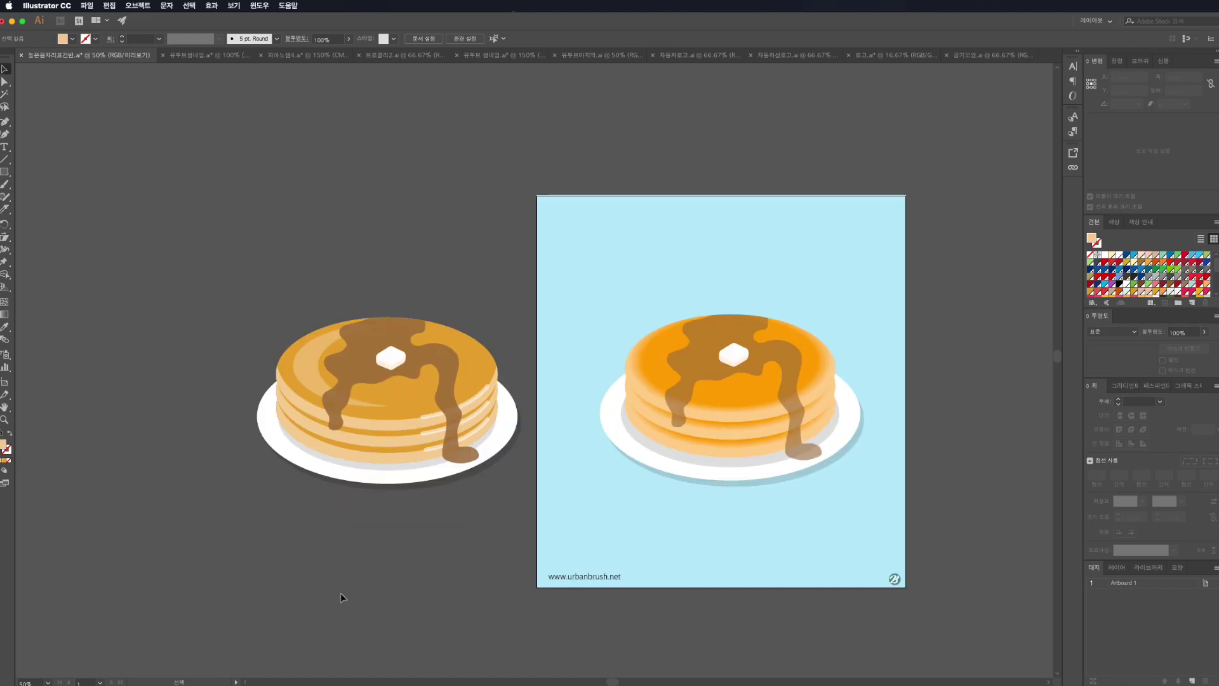